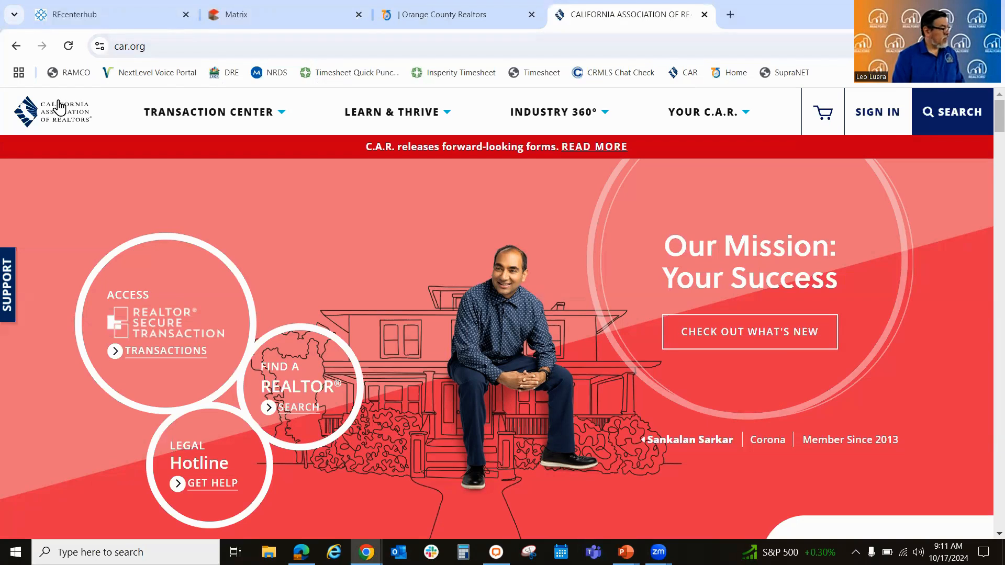
Step: Open the REALTOR Secure Transaction page from the California Association of REALTORS home page
{"action": "left_click", "coordinate": [58, 111]}
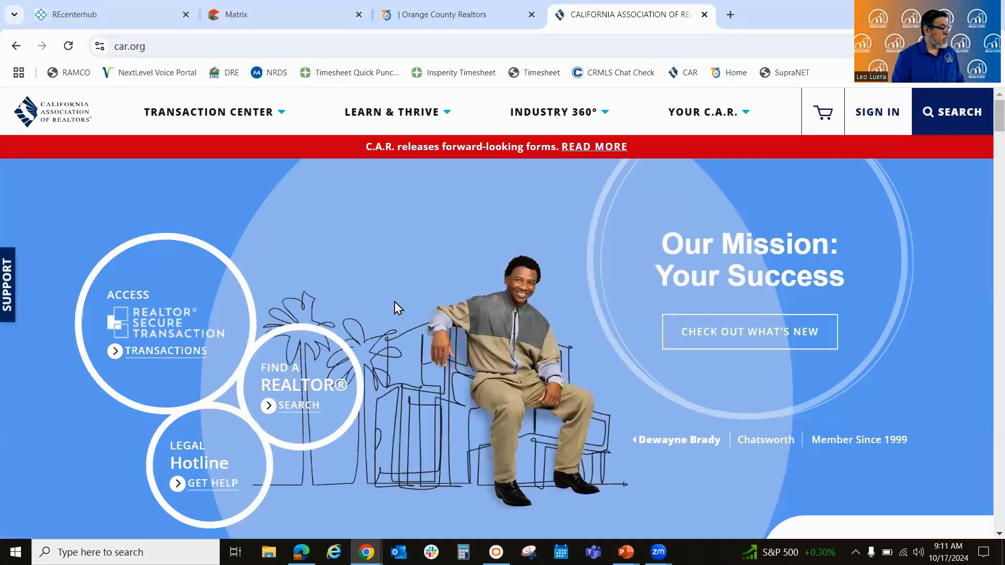
{"action": "scroll", "coordinate": [498, 268], "scroll_direction": "down", "scroll_amount": 1}
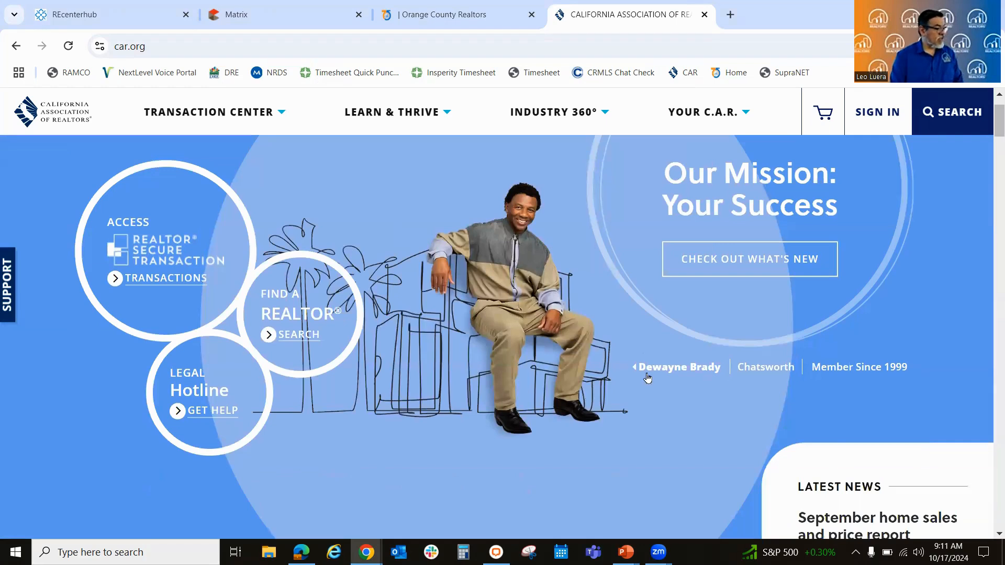
{"action": "mouse_move", "coordinate": [671, 372]}
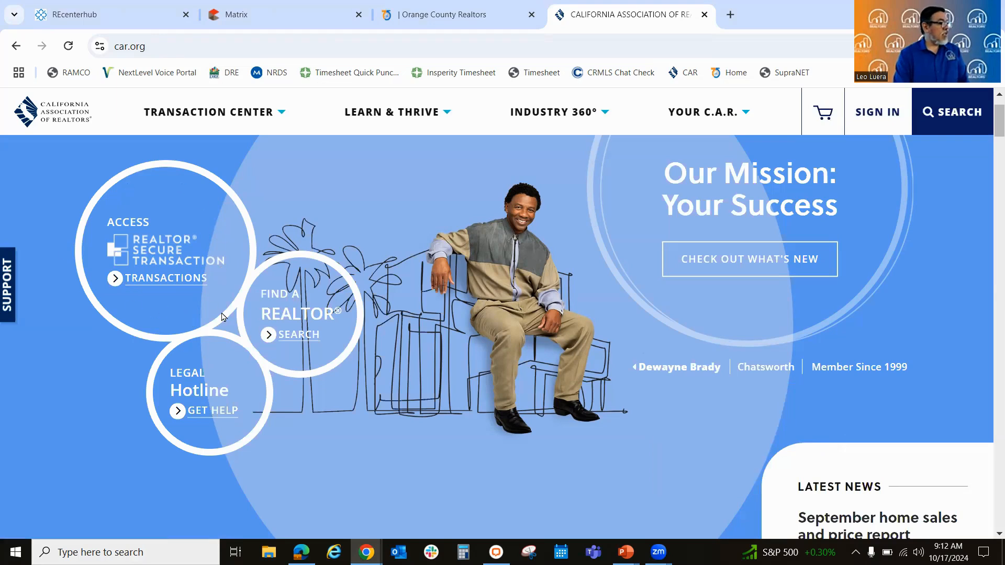
{"action": "left_click", "coordinate": [180, 258]}
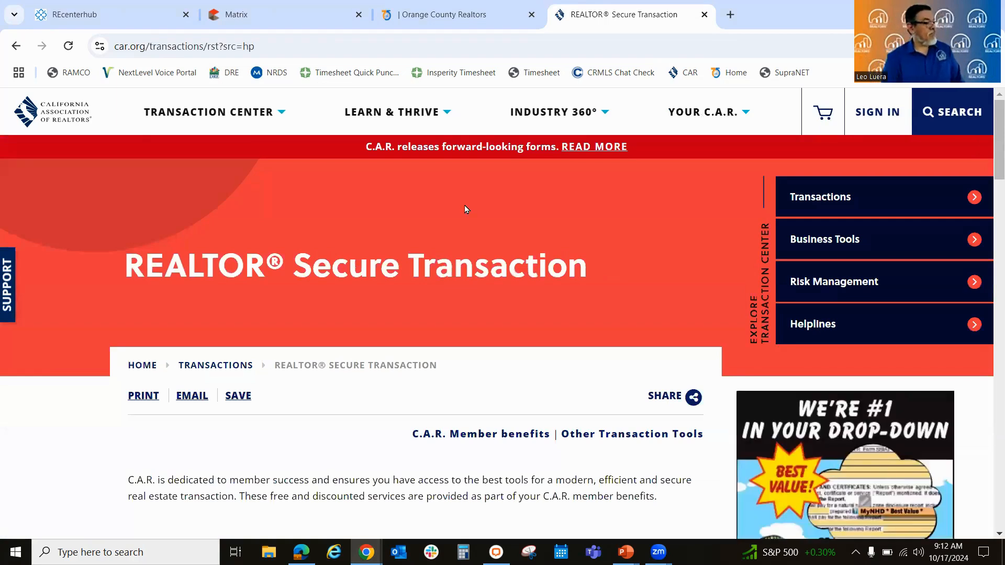
Step: Access Lone Wolf Transactions - zipForm Edition from the C.A.R. Member Benefits
{"action": "scroll", "coordinate": [466, 208], "scroll_direction": "down", "scroll_amount": 4}
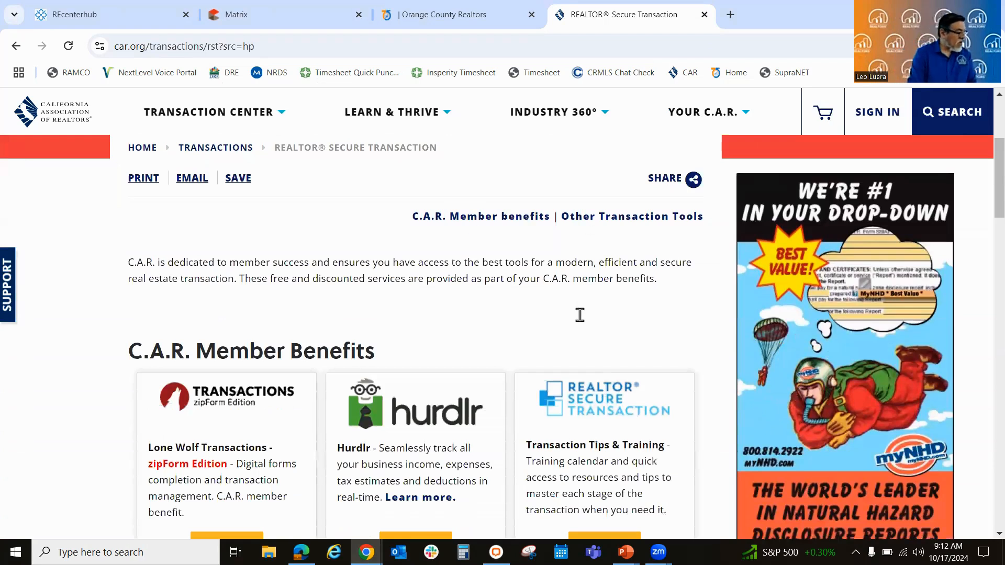
{"action": "scroll", "coordinate": [580, 315], "scroll_direction": "down", "scroll_amount": 3}
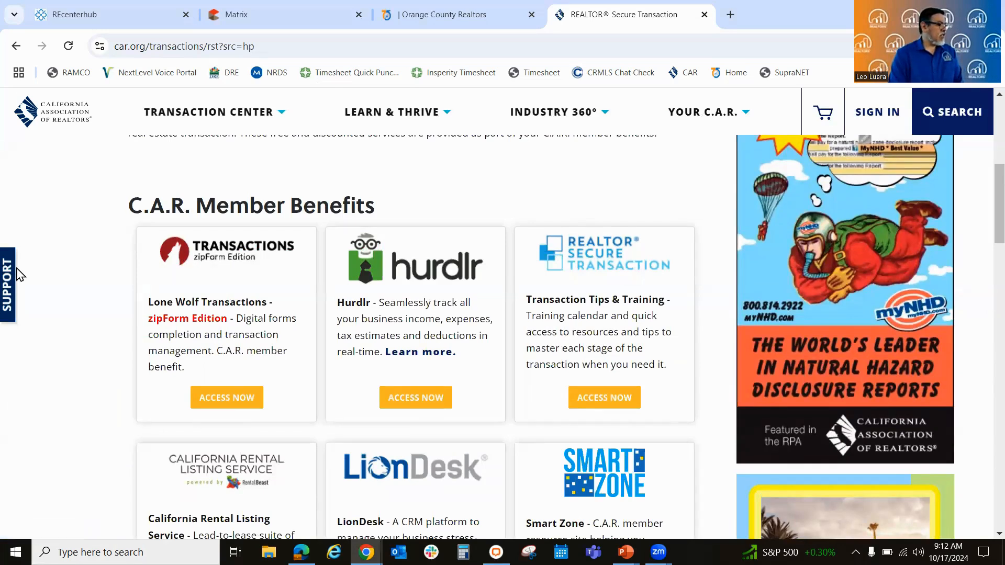
{"action": "scroll", "coordinate": [102, 322], "scroll_direction": "down", "scroll_amount": 1}
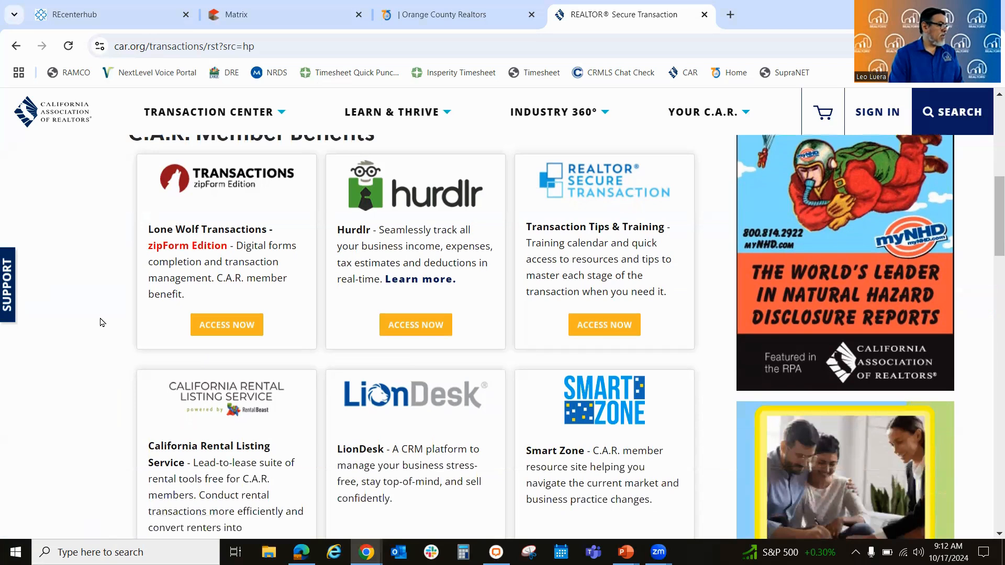
{"action": "scroll", "coordinate": [102, 322], "scroll_direction": "up", "scroll_amount": 1}
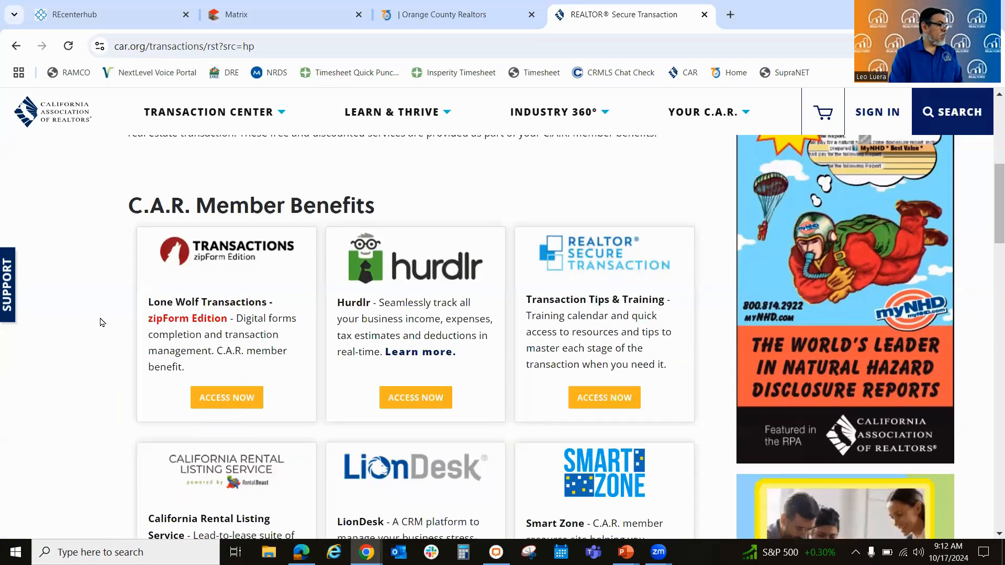
{"action": "left_click", "coordinate": [231, 402]}
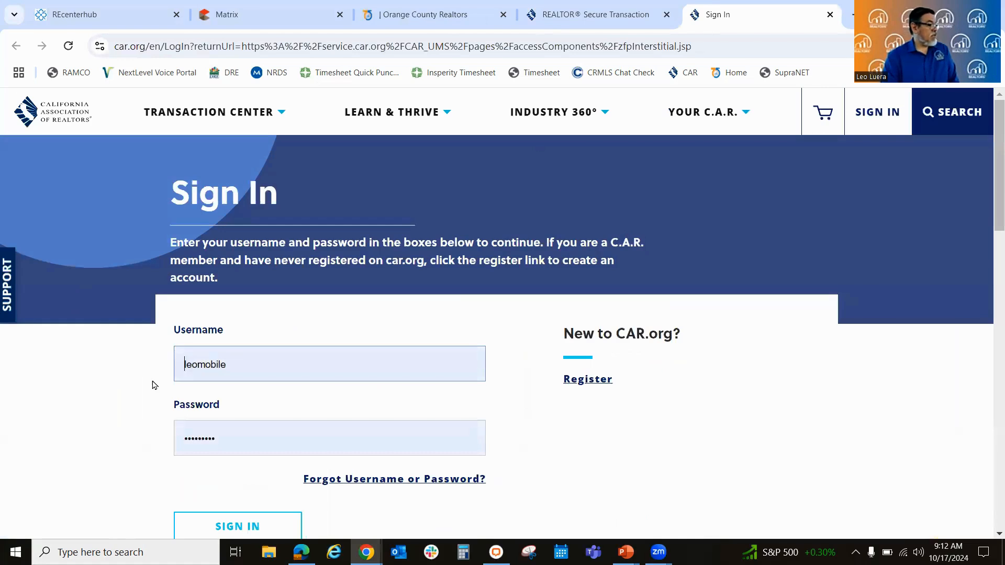
Step: Sign in to the C.A.R. account with the prefilled credentials and continue to Transactions
{"action": "scroll", "coordinate": [209, 414], "scroll_direction": "down", "scroll_amount": 3}
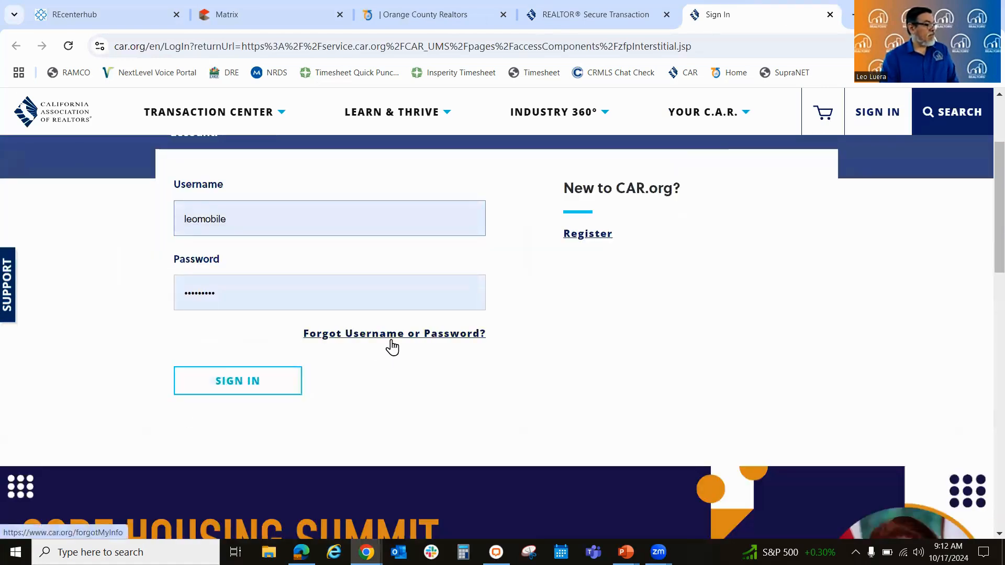
{"action": "left_click", "coordinate": [271, 379]}
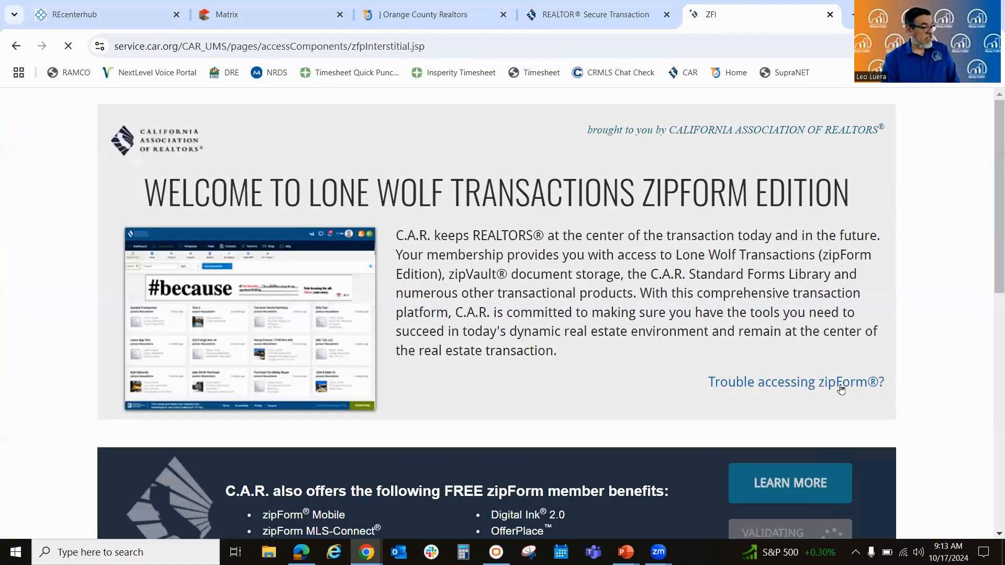
{"action": "scroll", "coordinate": [980, 262], "scroll_direction": "down", "scroll_amount": 3}
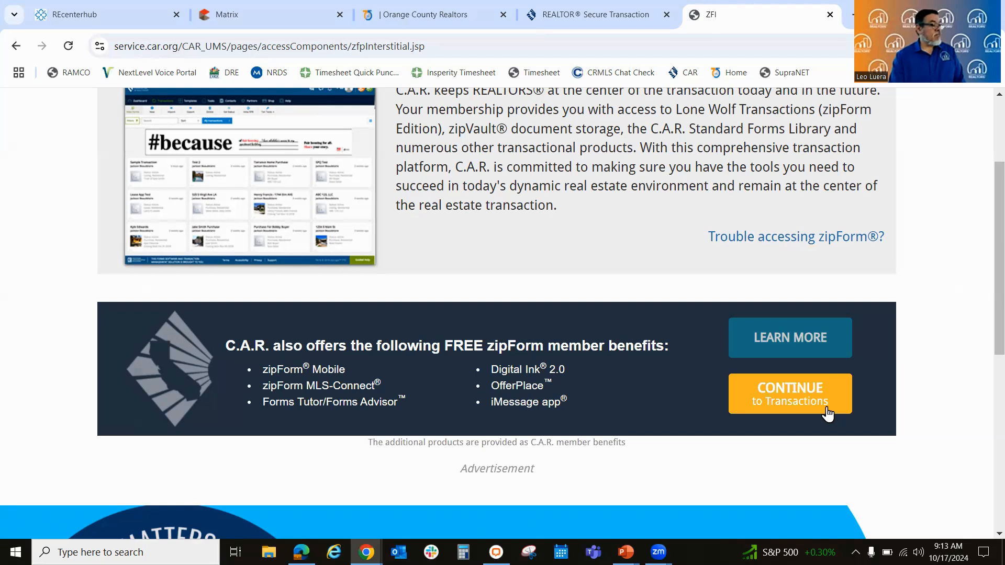
{"action": "left_click", "coordinate": [827, 409]}
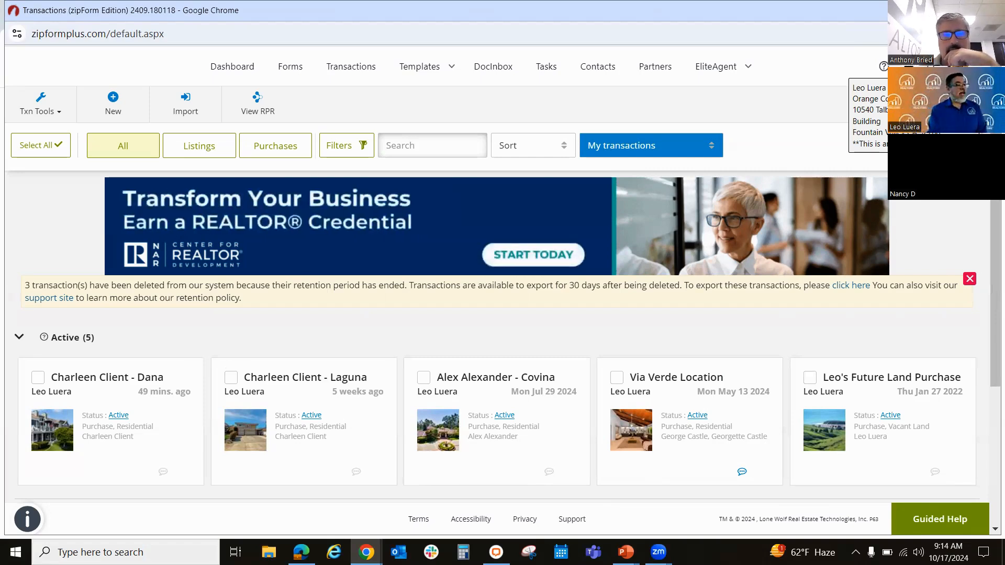
Step: Open the account's profile and settings and review the personal details under My Information
{"action": "left_click", "coordinate": [934, 67]}
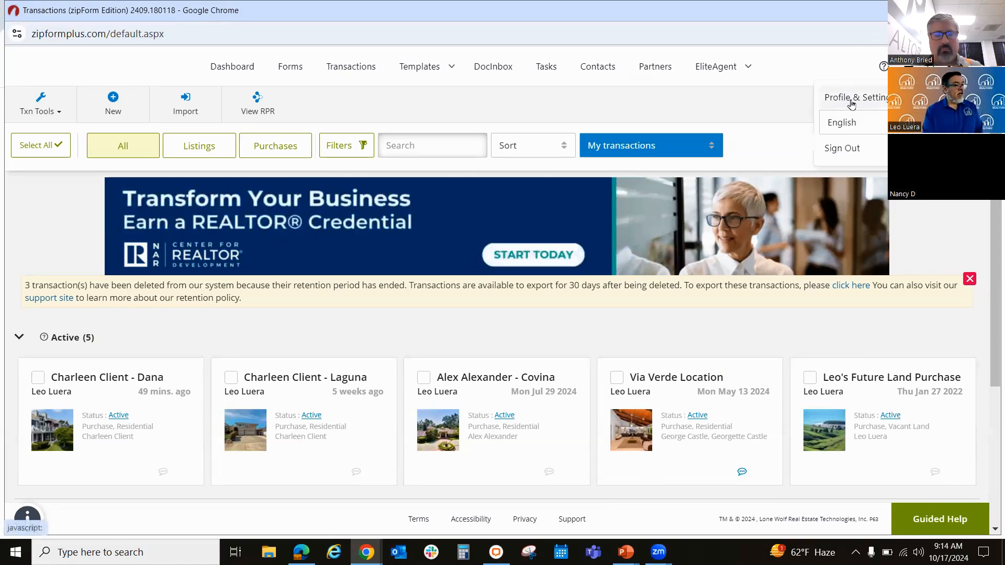
{"action": "left_click", "coordinate": [852, 104]}
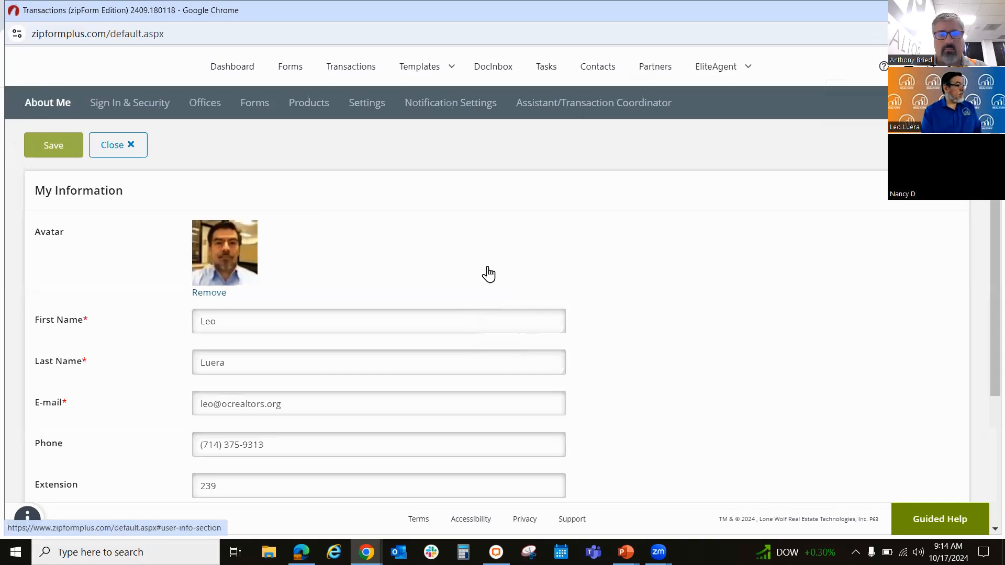
{"action": "scroll", "coordinate": [717, 290], "scroll_direction": "down", "scroll_amount": 2}
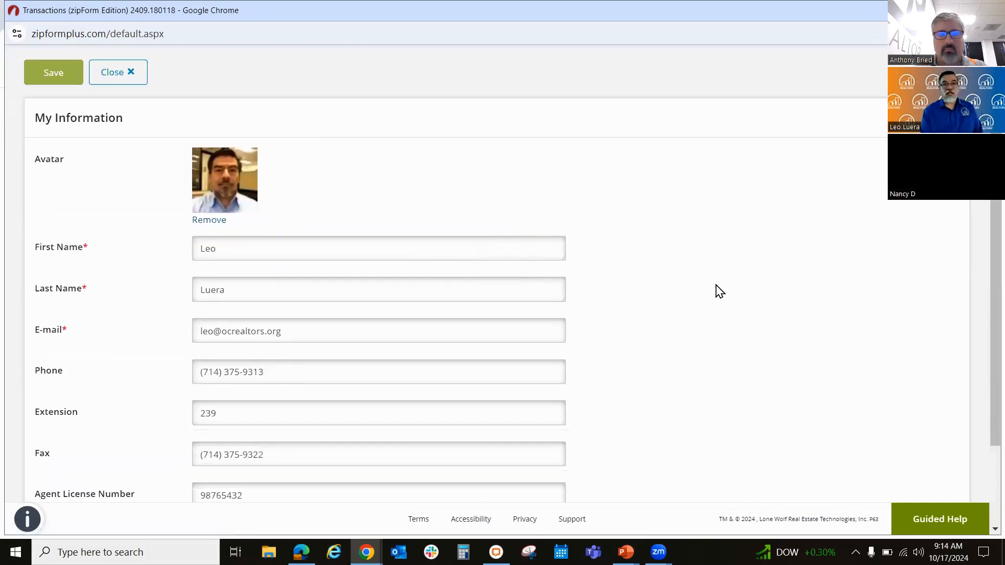
{"action": "scroll", "coordinate": [720, 292], "scroll_direction": "down", "scroll_amount": 2}
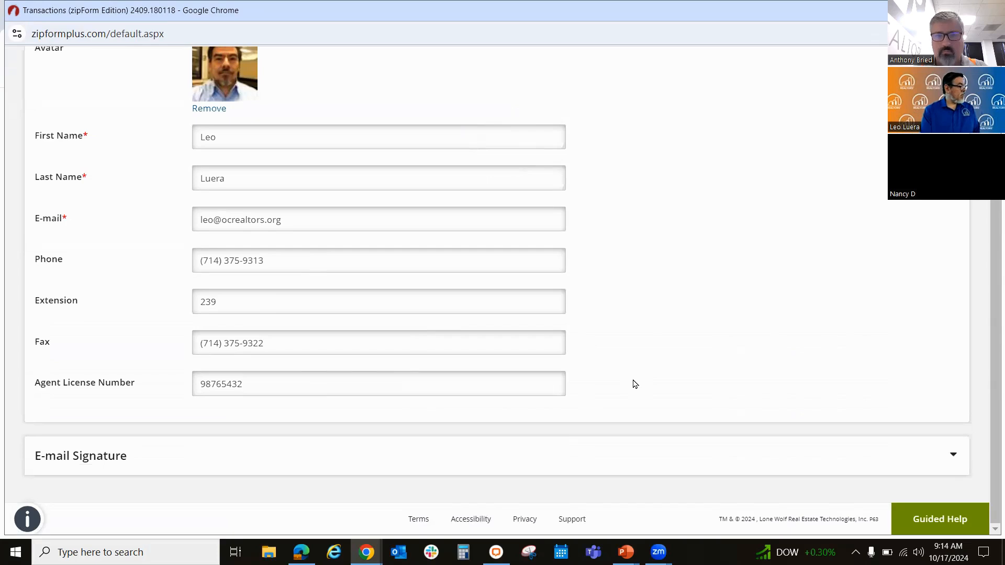
Step: Expand the E-mail Signature section of the profile and review the signature used in outbound notifications
{"action": "left_click", "coordinate": [105, 463]}
{"action": "scroll", "coordinate": [899, 314], "scroll_direction": "down", "scroll_amount": 3}
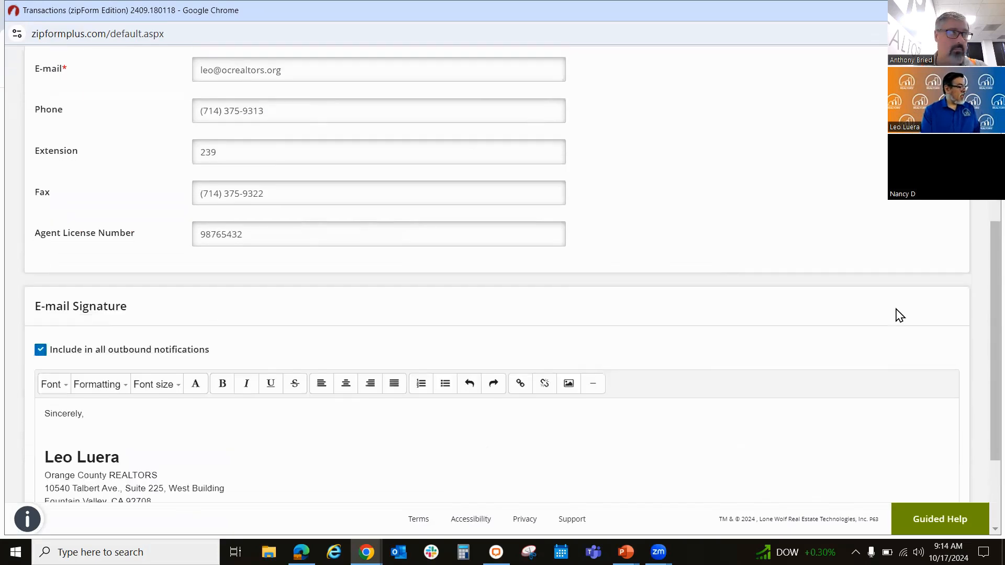
{"action": "scroll", "coordinate": [898, 313], "scroll_direction": "down", "scroll_amount": 2}
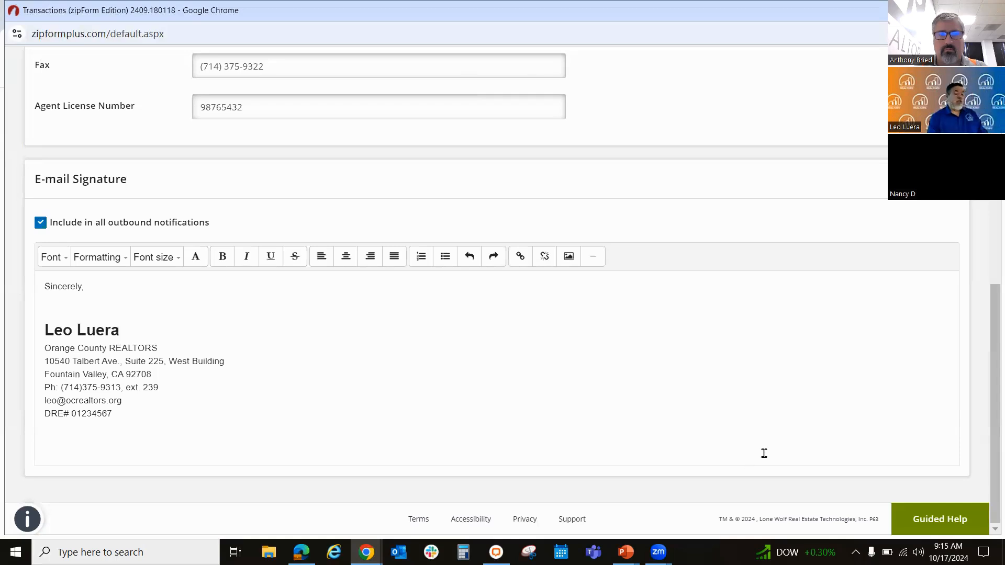
Step: Open the Offices settings and review all fields under My Company Information
{"action": "scroll", "coordinate": [769, 419], "scroll_direction": "up", "scroll_amount": 7}
{"action": "scroll", "coordinate": [772, 421], "scroll_direction": "up", "scroll_amount": 2}
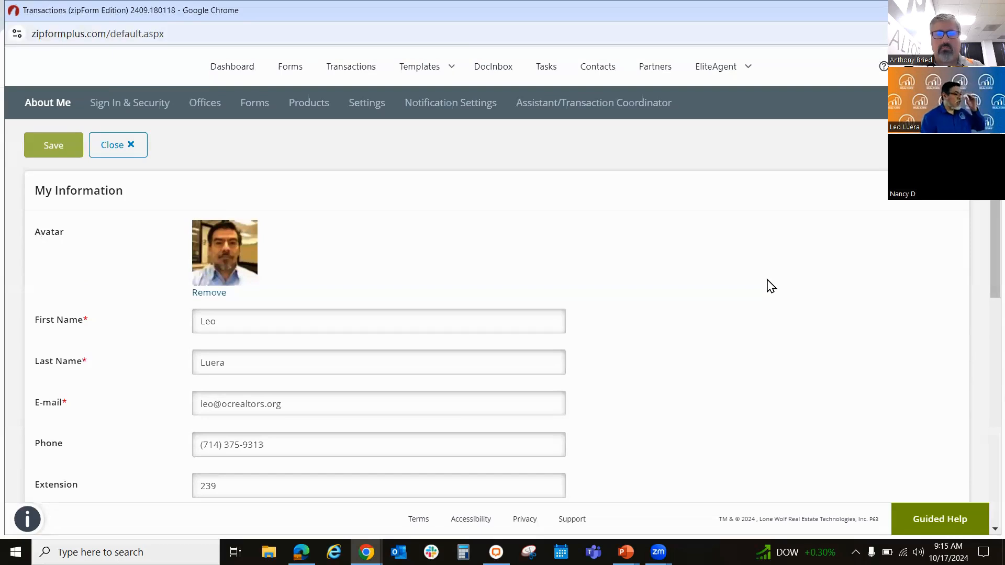
{"action": "left_click", "coordinate": [211, 106]}
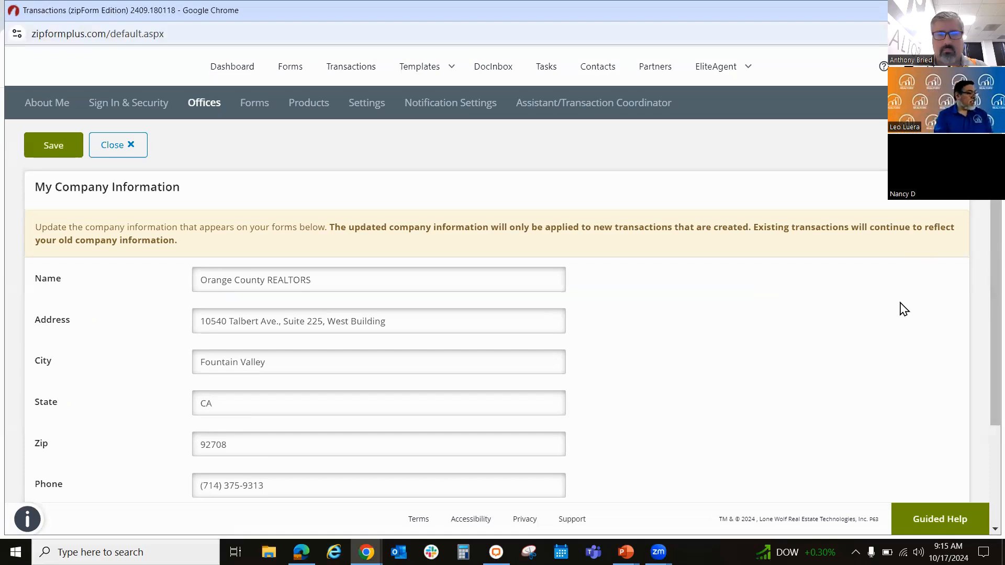
{"action": "scroll", "coordinate": [904, 309], "scroll_direction": "down", "scroll_amount": 1}
{"action": "scroll", "coordinate": [904, 308], "scroll_direction": "down", "scroll_amount": 1}
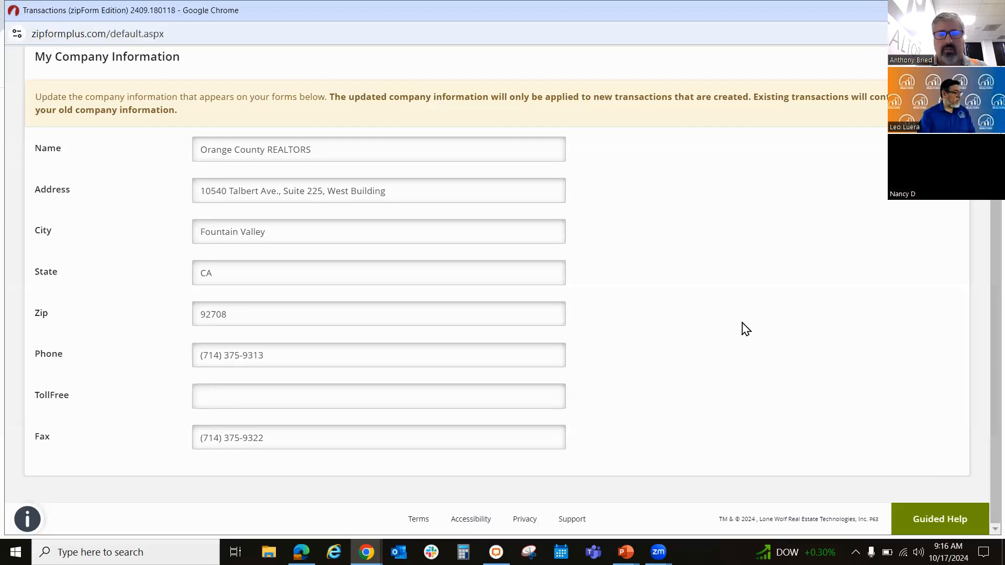
Step: Open the account's general settings and examine the E-Sign Options, including the explanation of Email Options
{"action": "scroll", "coordinate": [746, 329], "scroll_direction": "up", "scroll_amount": 3}
{"action": "left_click", "coordinate": [388, 107]}
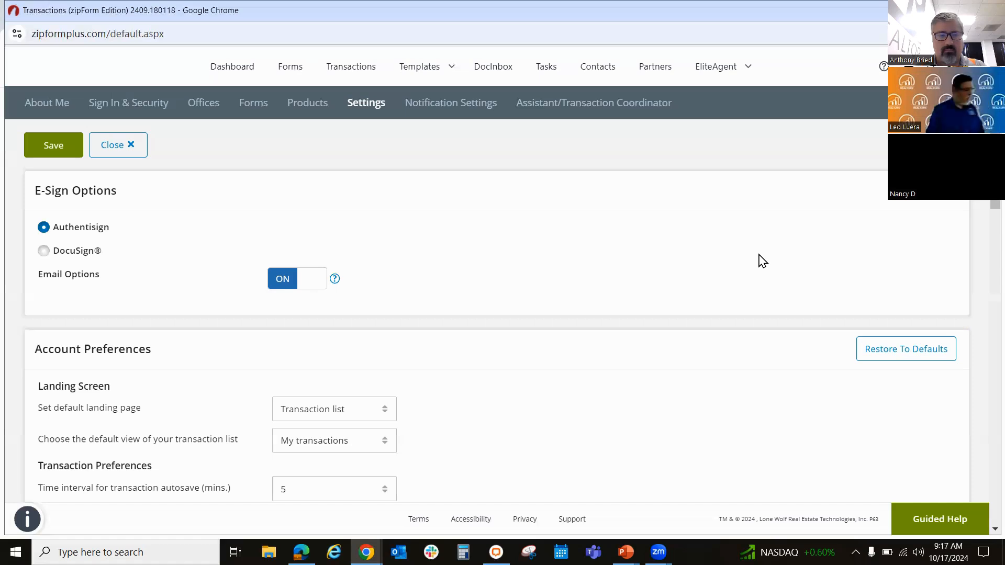
{"action": "scroll", "coordinate": [762, 260], "scroll_direction": "down", "scroll_amount": 4}
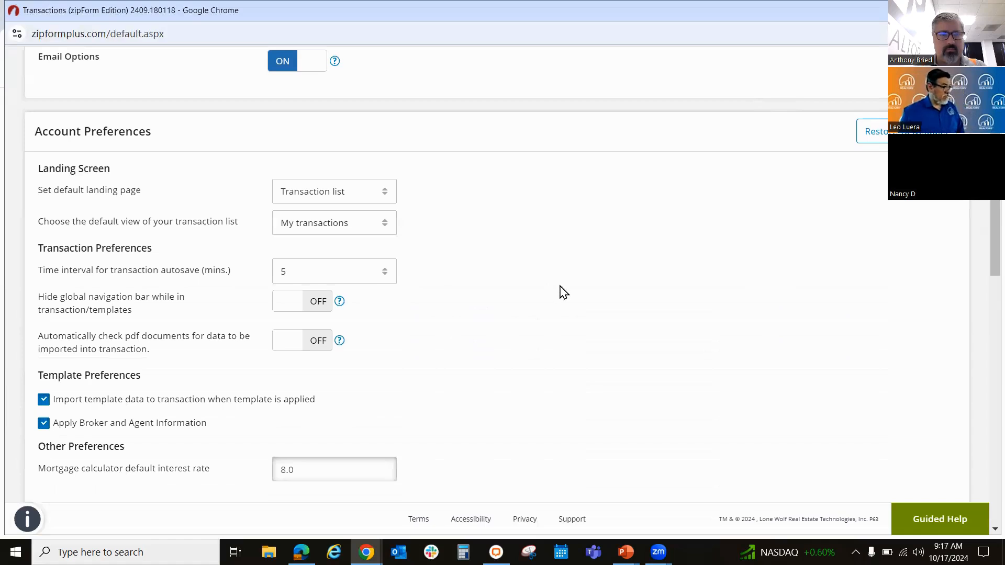
{"action": "scroll", "coordinate": [562, 292], "scroll_direction": "up", "scroll_amount": 3}
{"action": "mouse_move", "coordinate": [334, 207]}
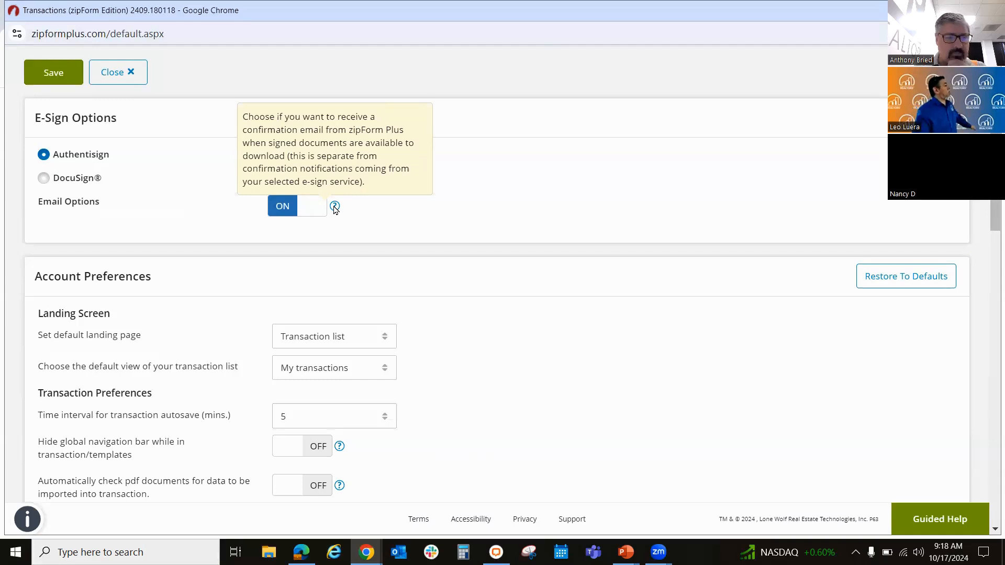
{"action": "scroll", "coordinate": [624, 283], "scroll_direction": "up", "scroll_amount": 2}
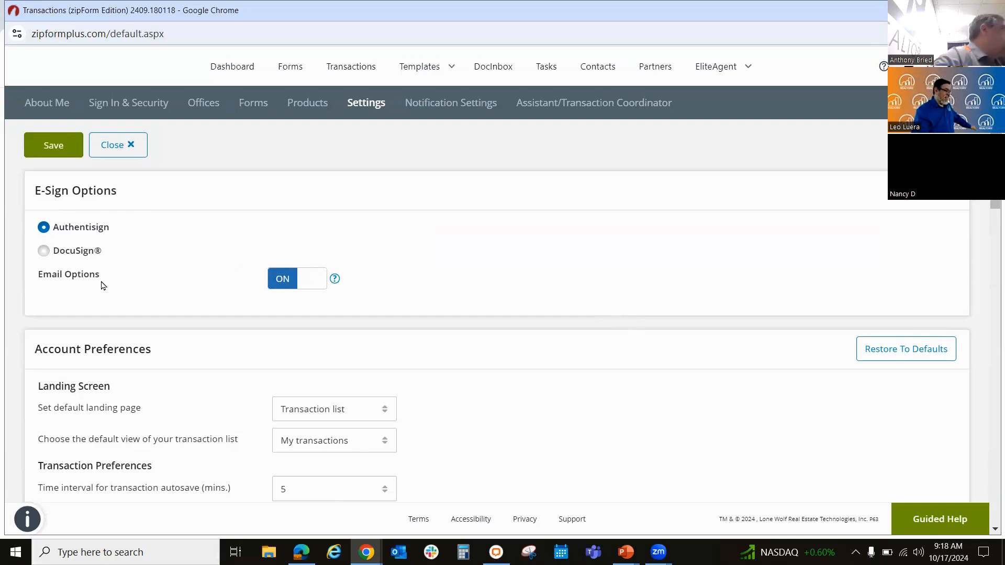
{"action": "mouse_move", "coordinate": [335, 282]}
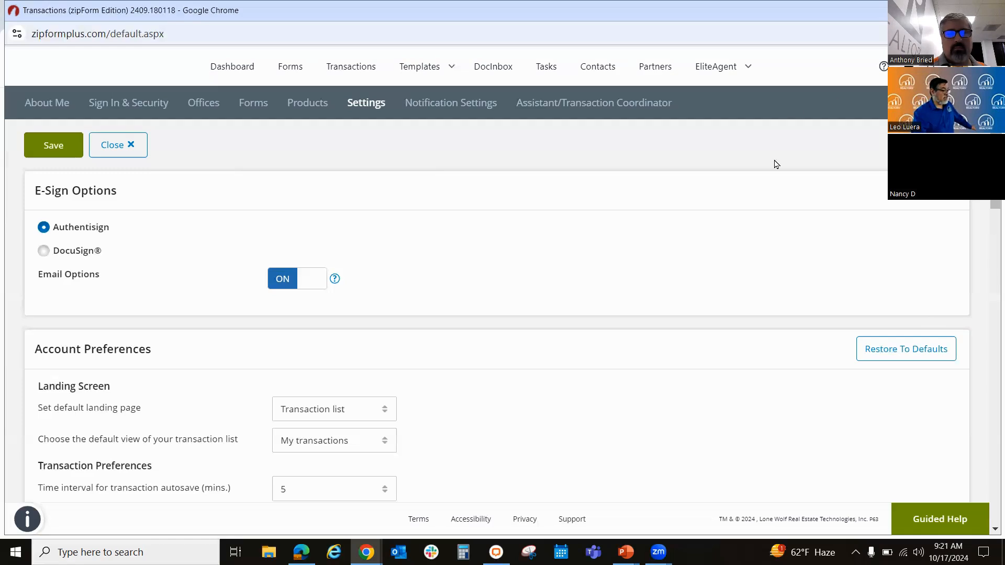
Step: Review the Account Preferences, including the available time intervals for transaction autosave, and leave the interval unchanged
{"action": "scroll", "coordinate": [720, 288], "scroll_direction": "down", "scroll_amount": 1}
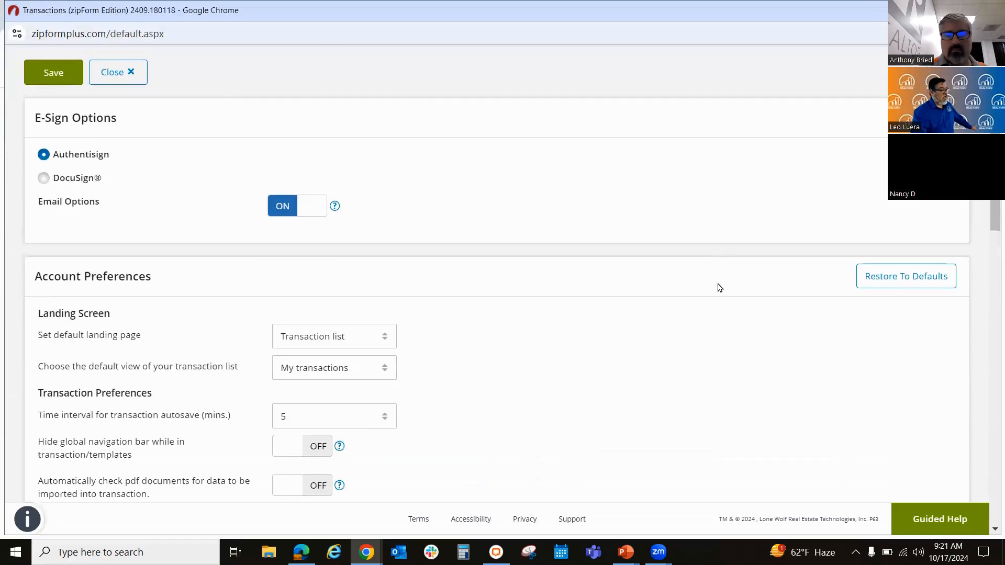
{"action": "scroll", "coordinate": [720, 288], "scroll_direction": "down", "scroll_amount": 2}
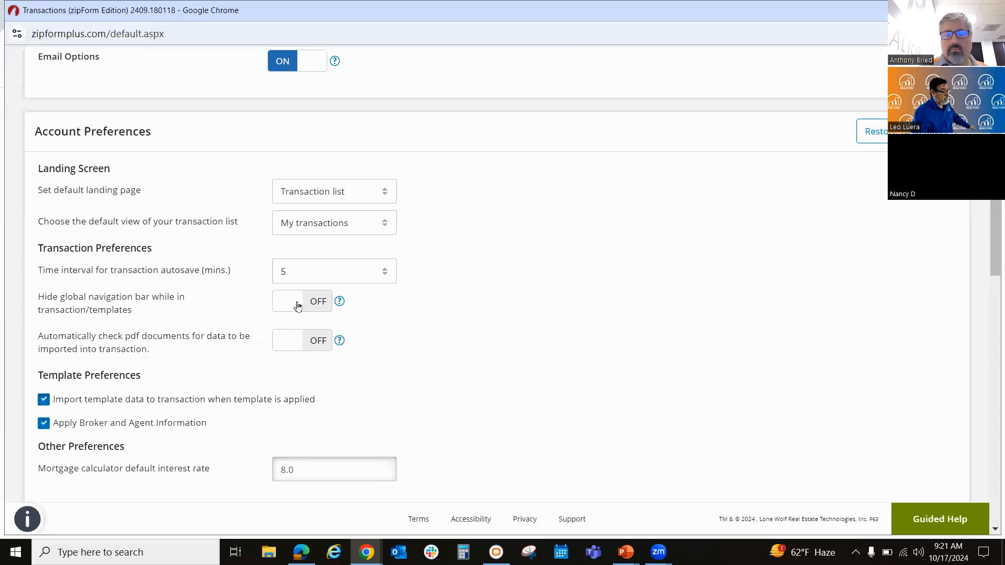
{"action": "scroll", "coordinate": [296, 306], "scroll_direction": "up", "scroll_amount": 3}
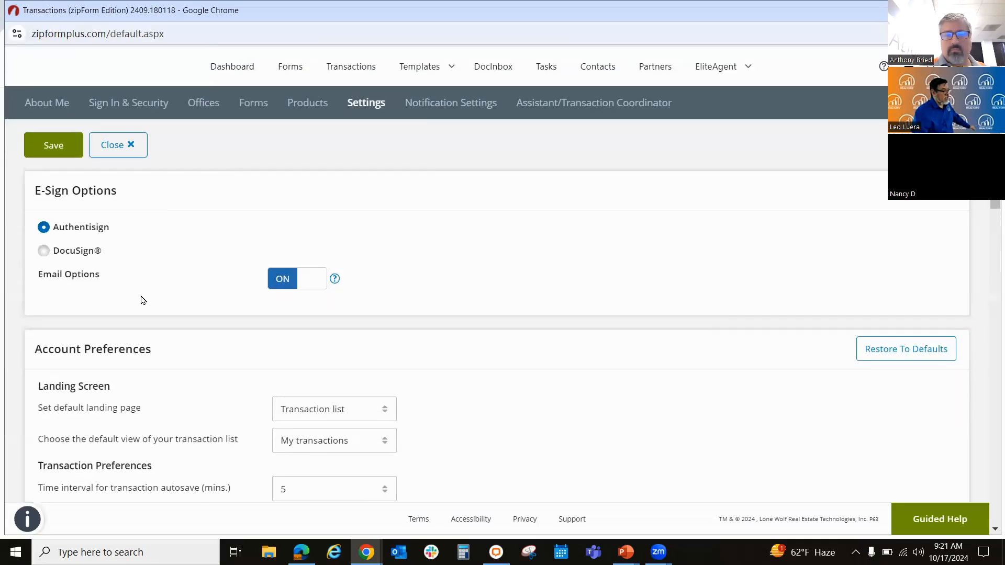
{"action": "scroll", "coordinate": [486, 349], "scroll_direction": "down", "scroll_amount": 2}
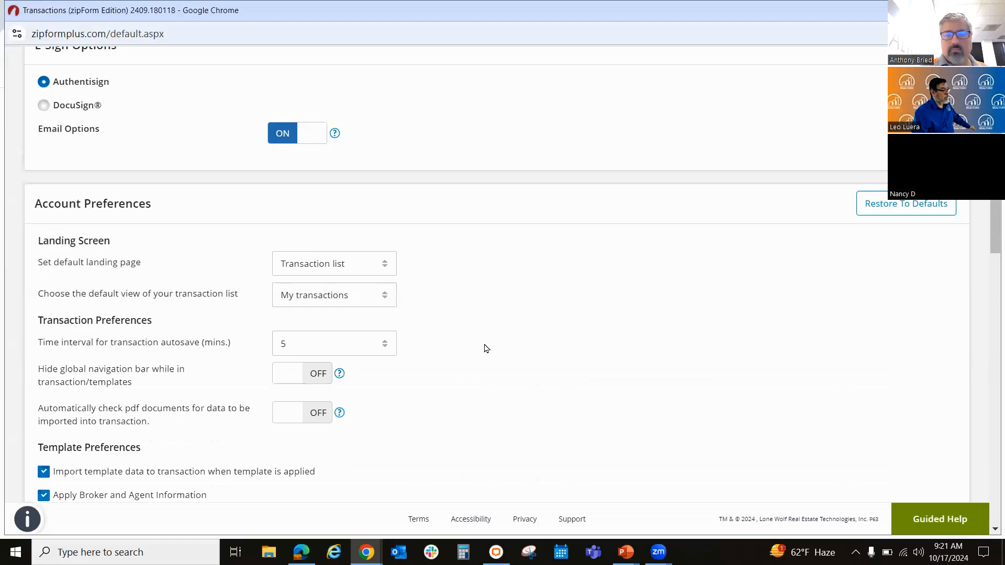
{"action": "scroll", "coordinate": [487, 350], "scroll_direction": "down", "scroll_amount": 2}
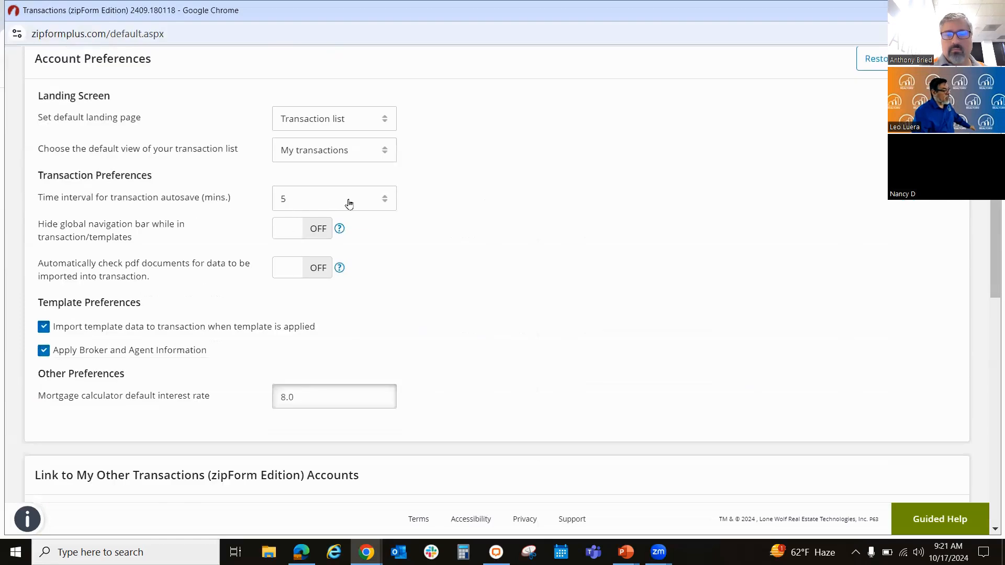
{"action": "left_click", "coordinate": [383, 203]}
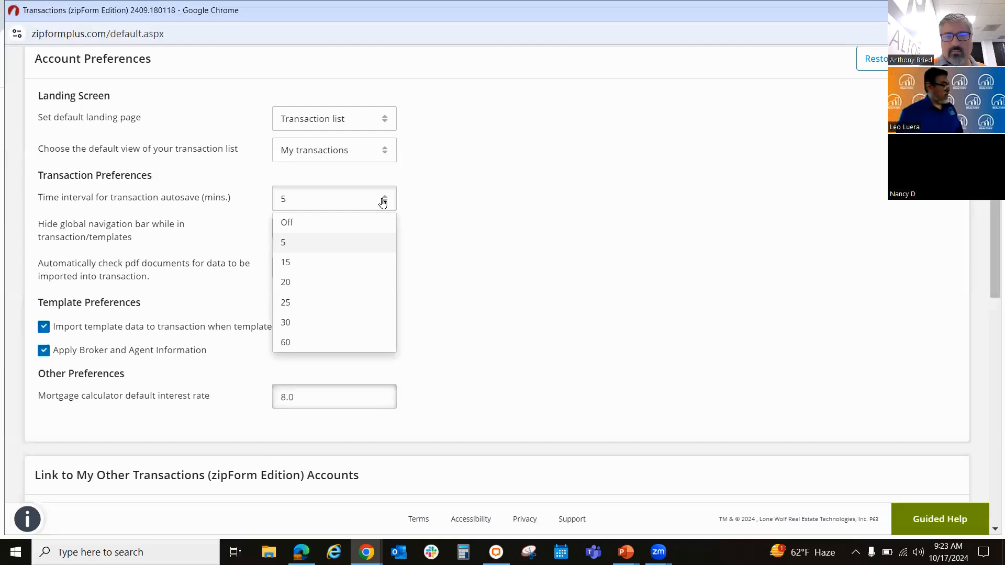
{"action": "left_click", "coordinate": [739, 243]}
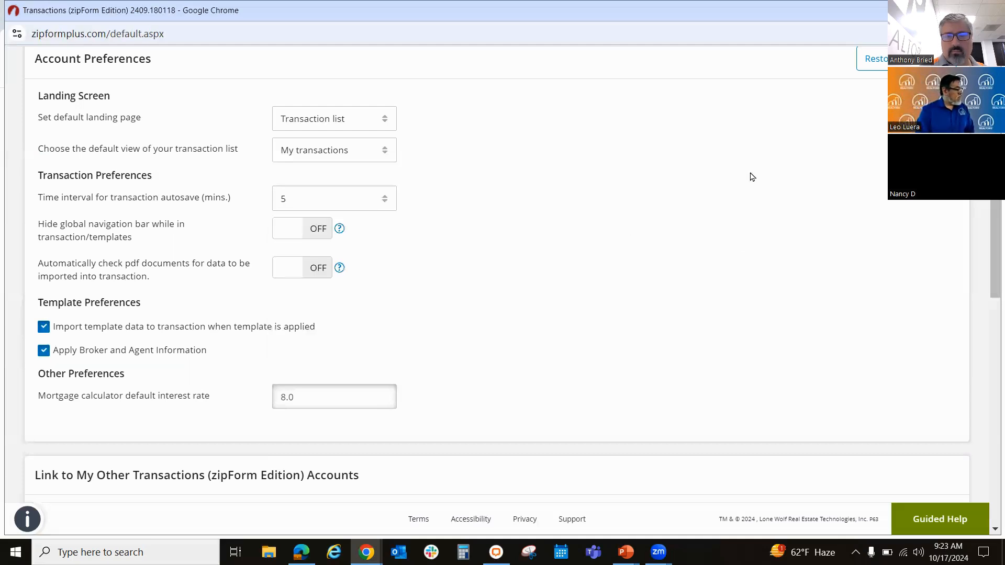
{"action": "scroll", "coordinate": [623, 197], "scroll_direction": "down", "scroll_amount": 3}
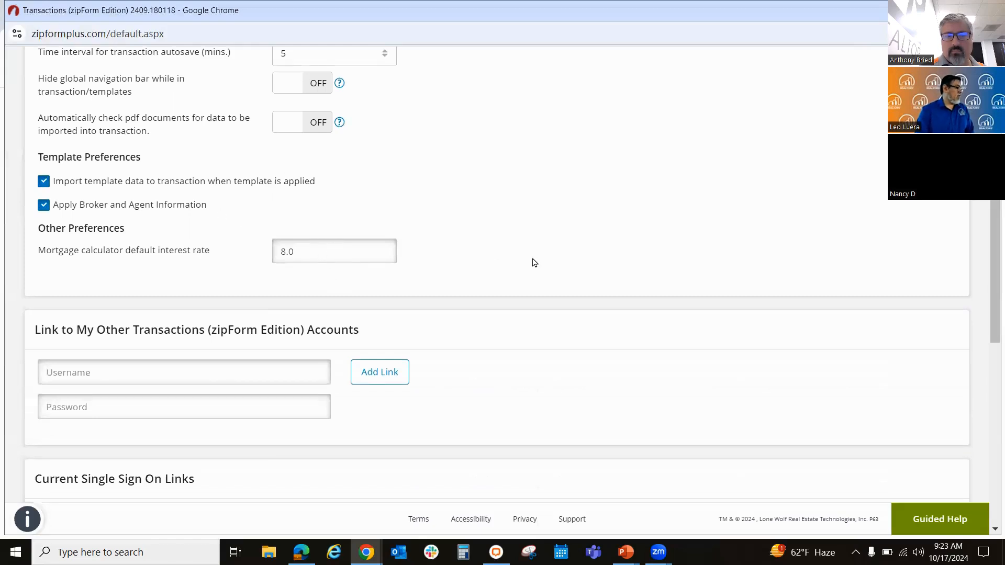
Step: Open the Notification Settings, review the Task/Checklist and DocInbox e-mail notification options, and save them
{"action": "scroll", "coordinate": [534, 262], "scroll_direction": "up", "scroll_amount": 6}
{"action": "scroll", "coordinate": [534, 263], "scroll_direction": "up", "scroll_amount": 3}
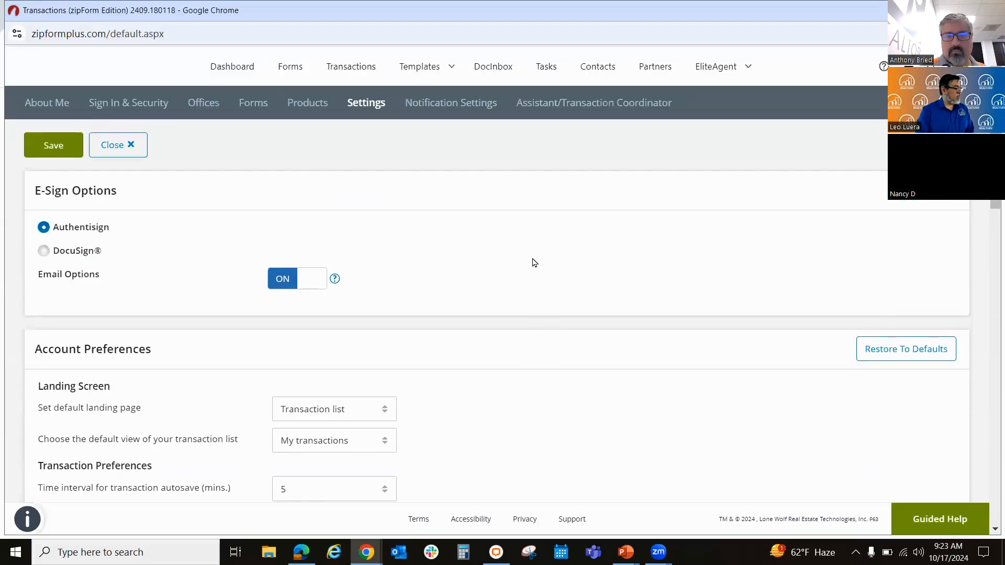
{"action": "left_click", "coordinate": [447, 111]}
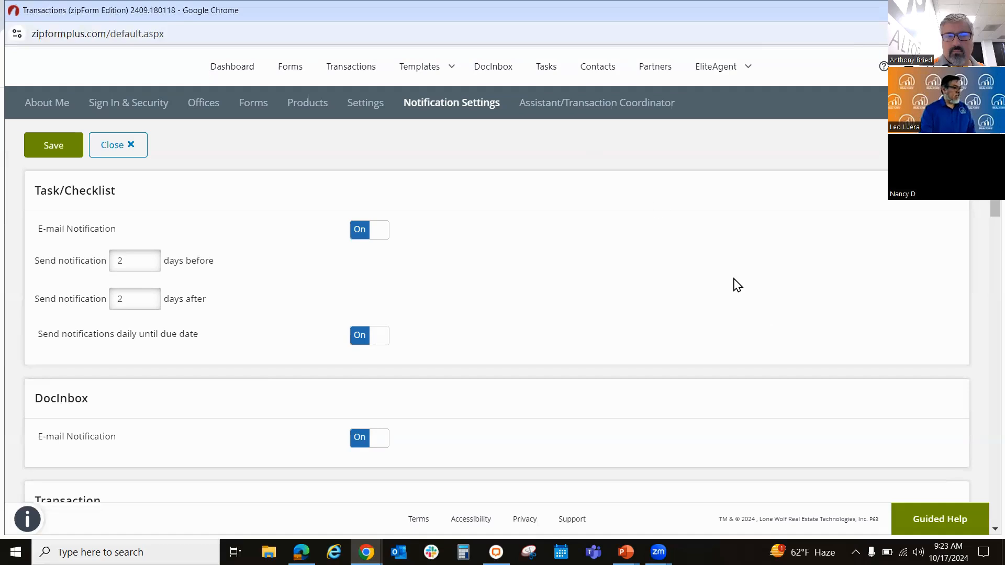
{"action": "left_click", "coordinate": [54, 144]}
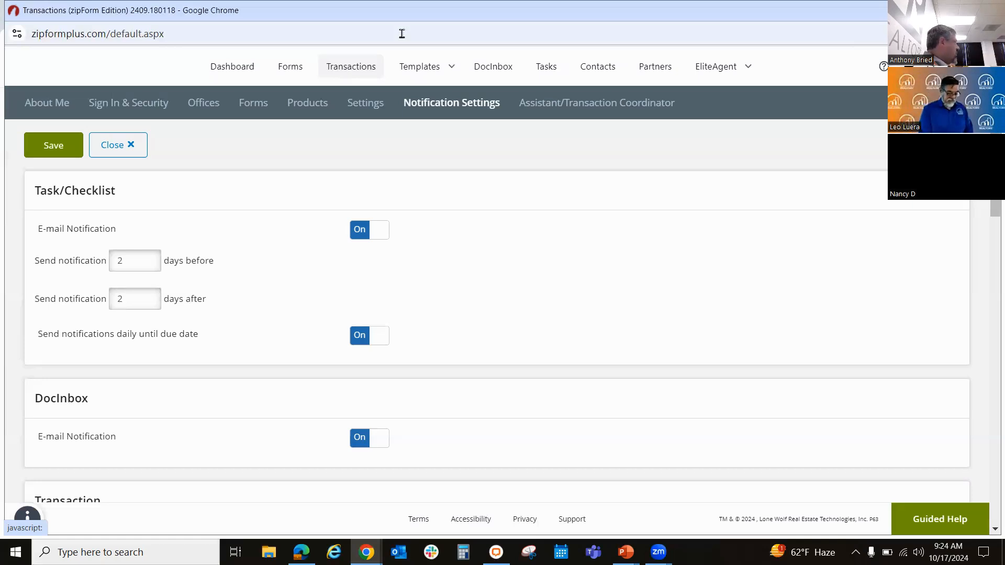
Step: View the Transactions list and switch to the Matrix home page in the other Chrome window
{"action": "left_click", "coordinate": [359, 74]}
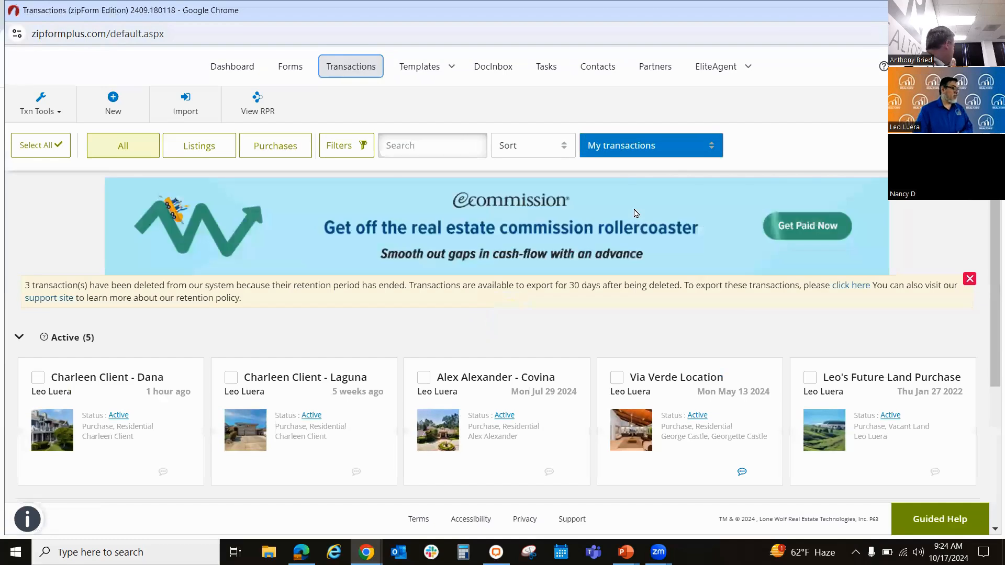
{"action": "left_click", "coordinate": [366, 552]}
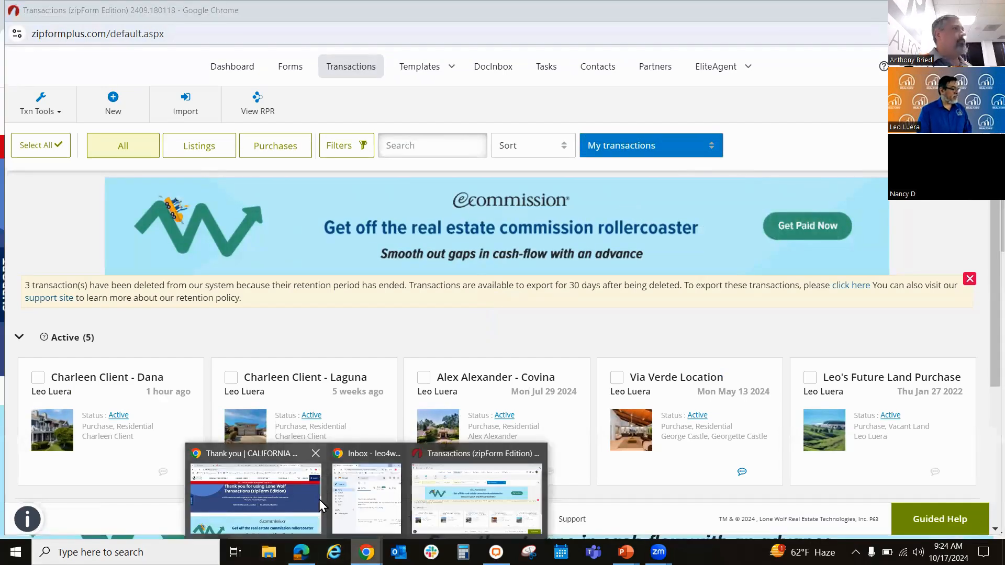
{"action": "left_click", "coordinate": [256, 495]}
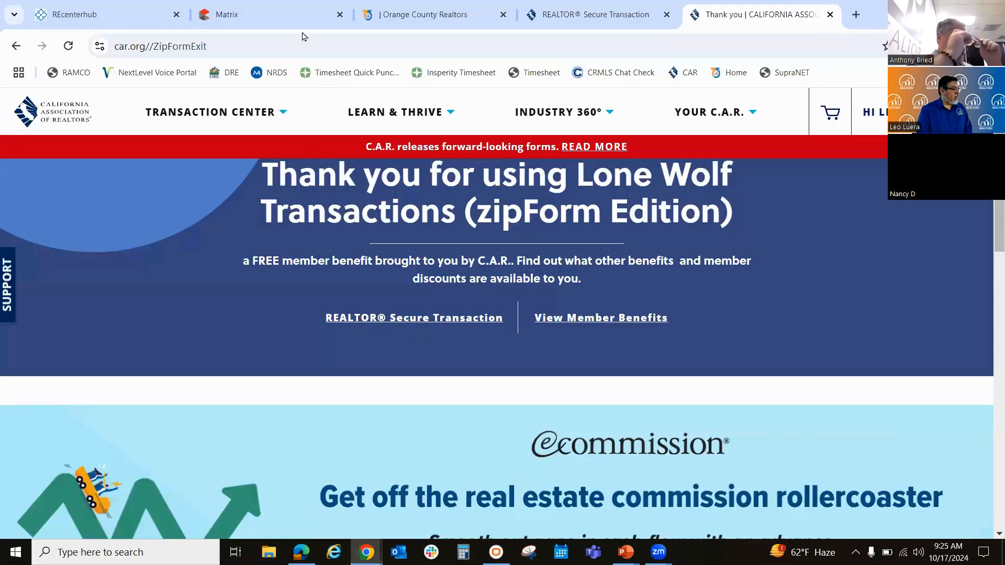
{"action": "left_click", "coordinate": [270, 21]}
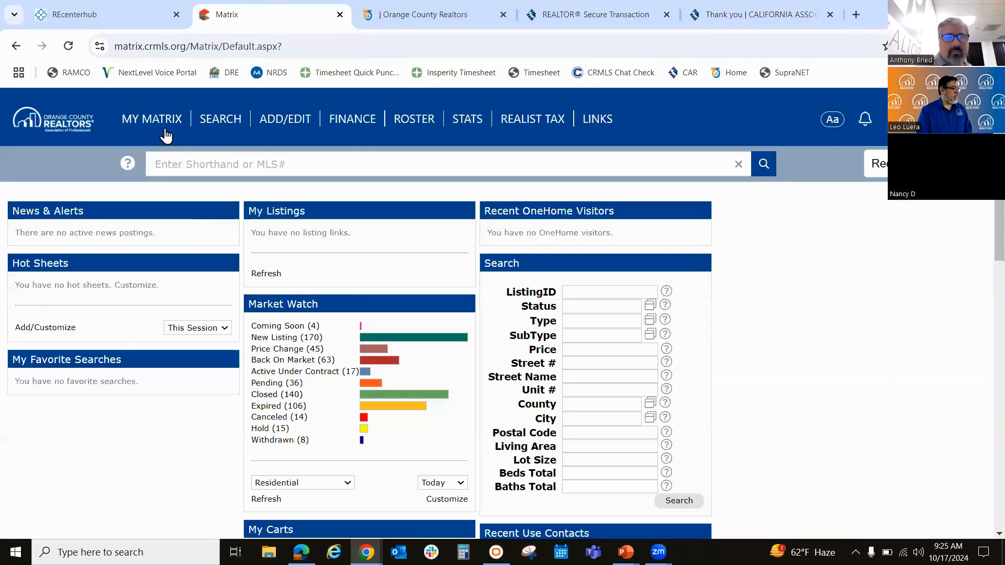
{"action": "left_click", "coordinate": [152, 119]}
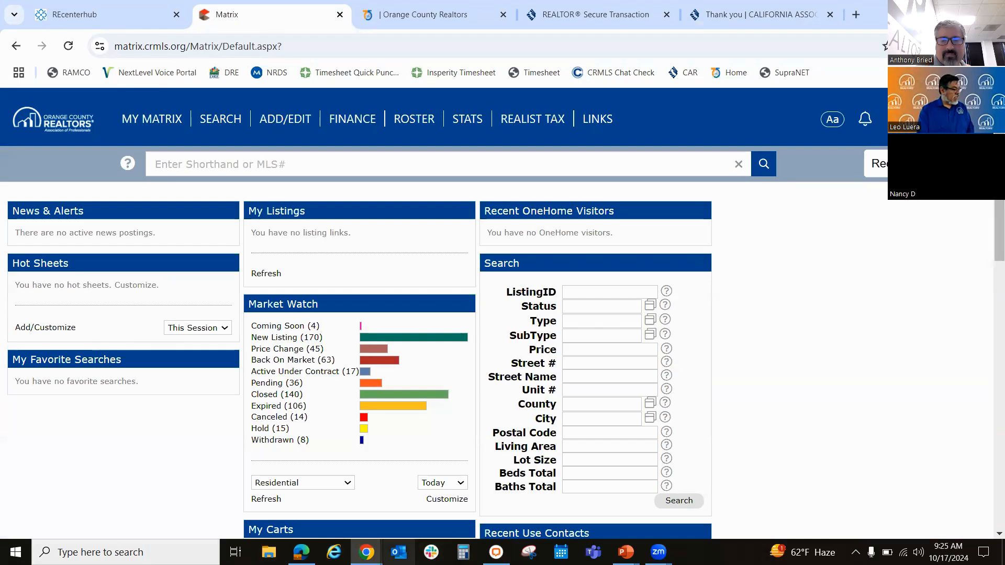
Step: Return to the zipForm window, view the Dashboard and reopen the Transactions list
{"action": "mouse_move", "coordinate": [367, 552]}
{"action": "left_click", "coordinate": [440, 512]}
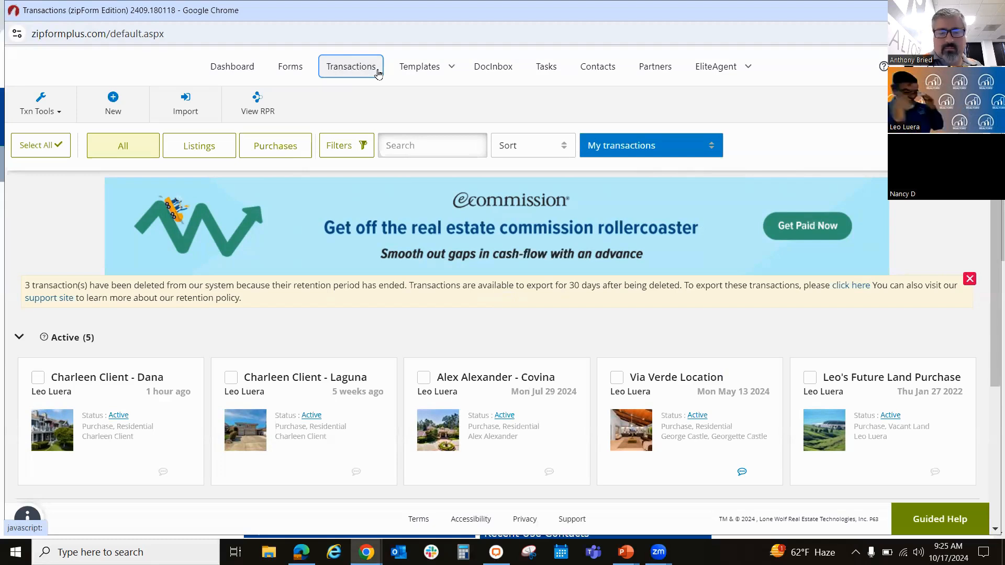
{"action": "left_click", "coordinate": [230, 68]}
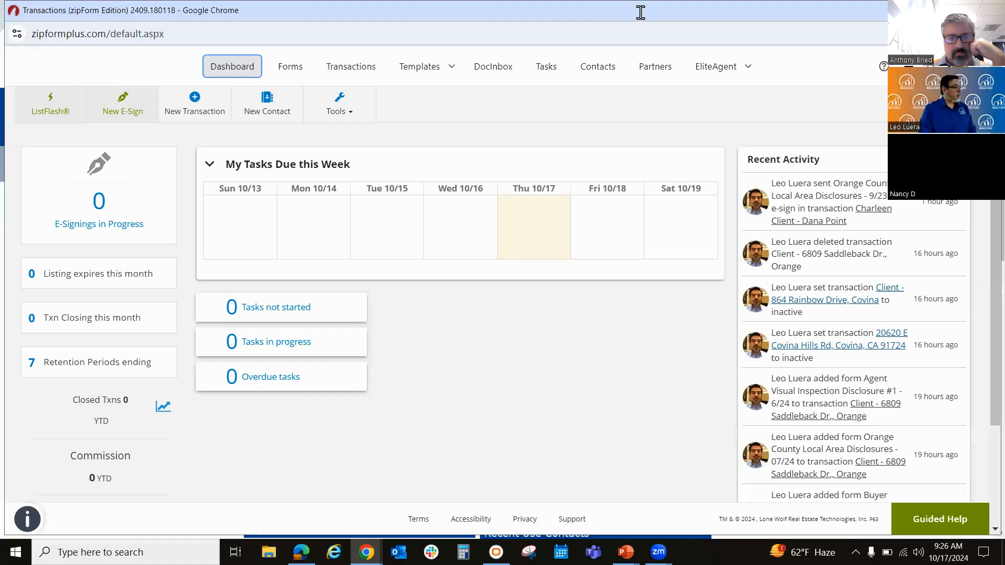
{"action": "left_click", "coordinate": [359, 67]}
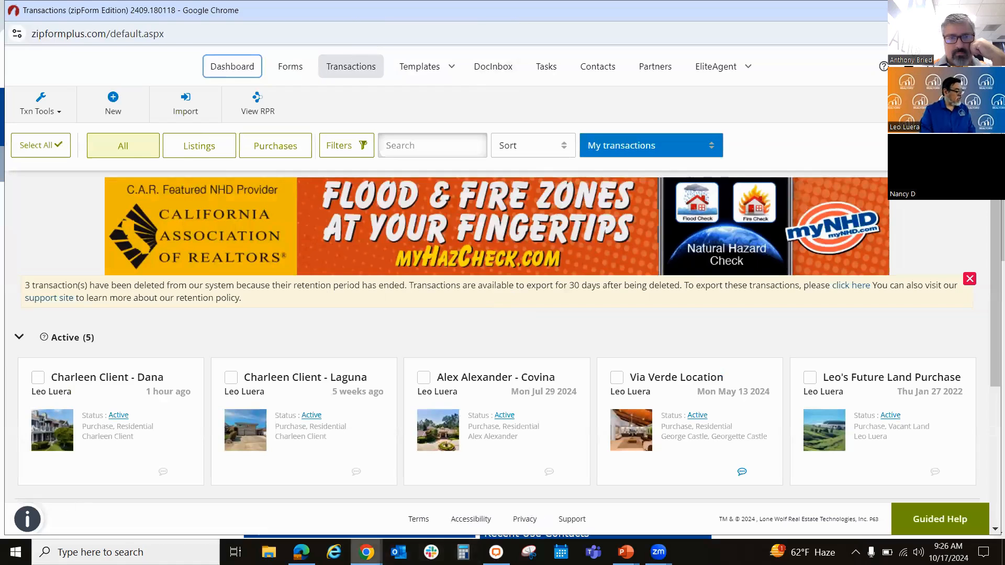
Step: Switch to Matrix and reopen the recent Residential search from Tuesday 2:18 PM
{"action": "mouse_move", "coordinate": [367, 552]}
{"action": "left_click", "coordinate": [306, 503]}
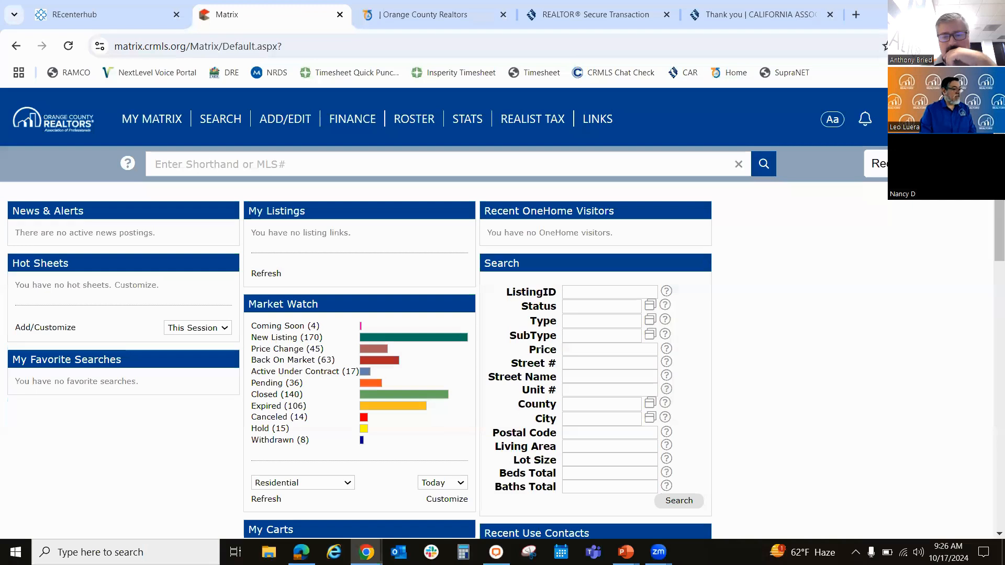
{"action": "left_click", "coordinate": [876, 164]}
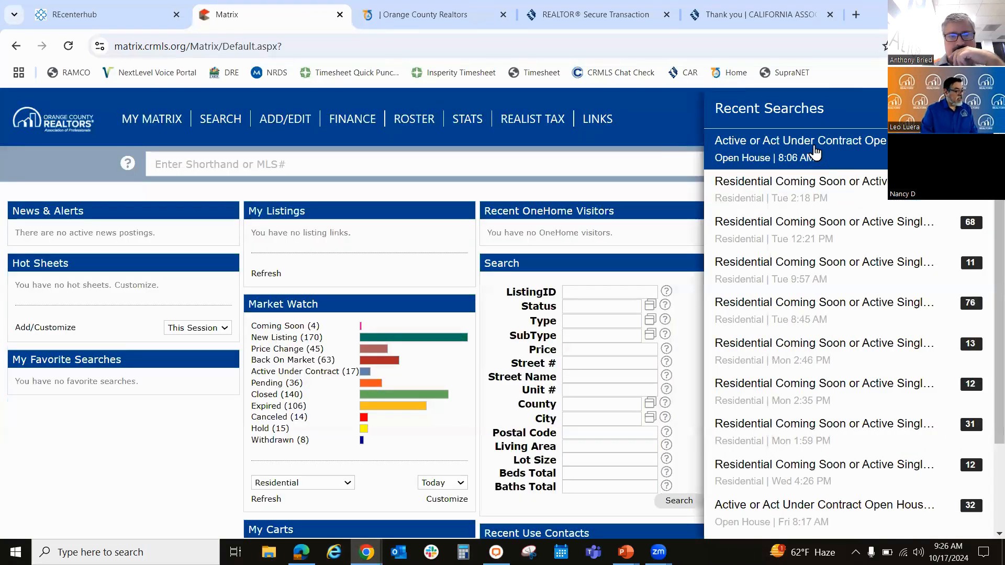
{"action": "mouse_move", "coordinate": [809, 187]}
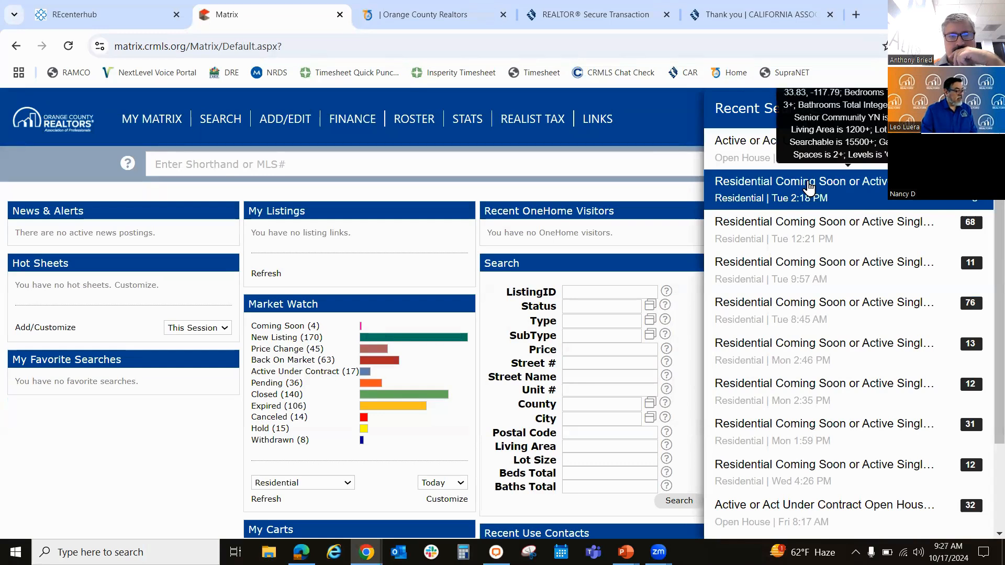
{"action": "left_click", "coordinate": [809, 187]}
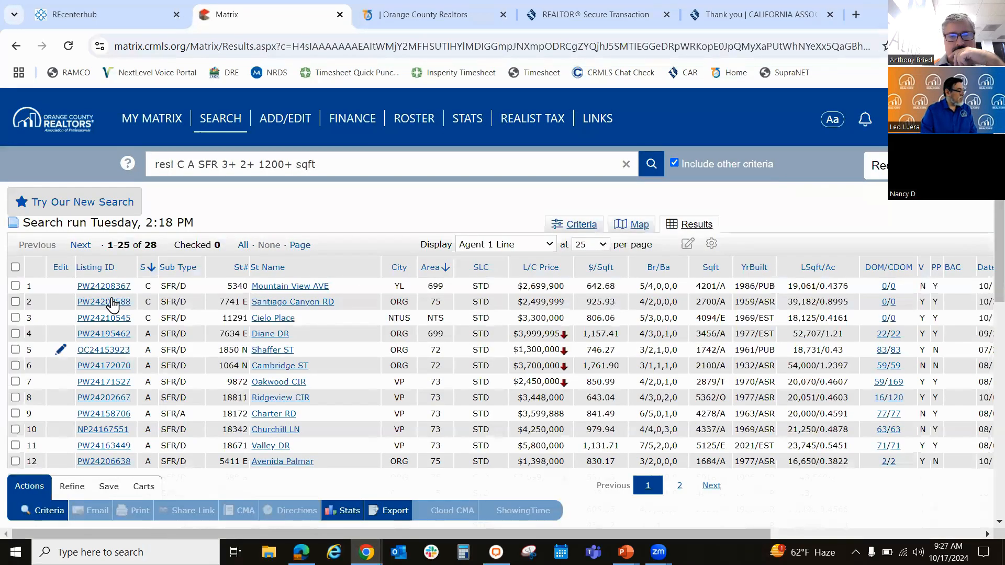
Step: Open the fifth listing in the search results and copy its Listing ID, OC24153923
{"action": "left_click", "coordinate": [283, 303]}
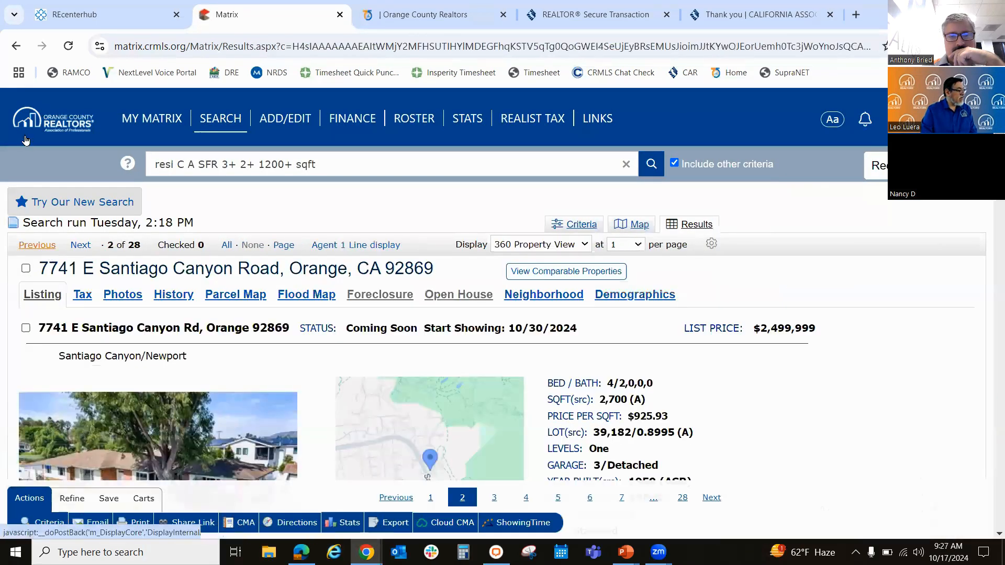
{"action": "left_click", "coordinate": [356, 245]}
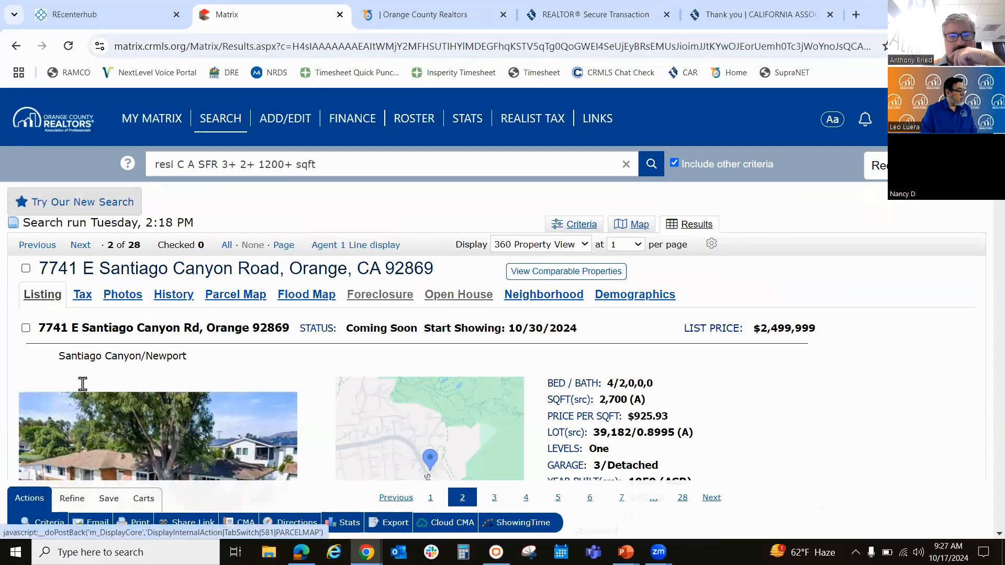
{"action": "left_click", "coordinate": [98, 351]}
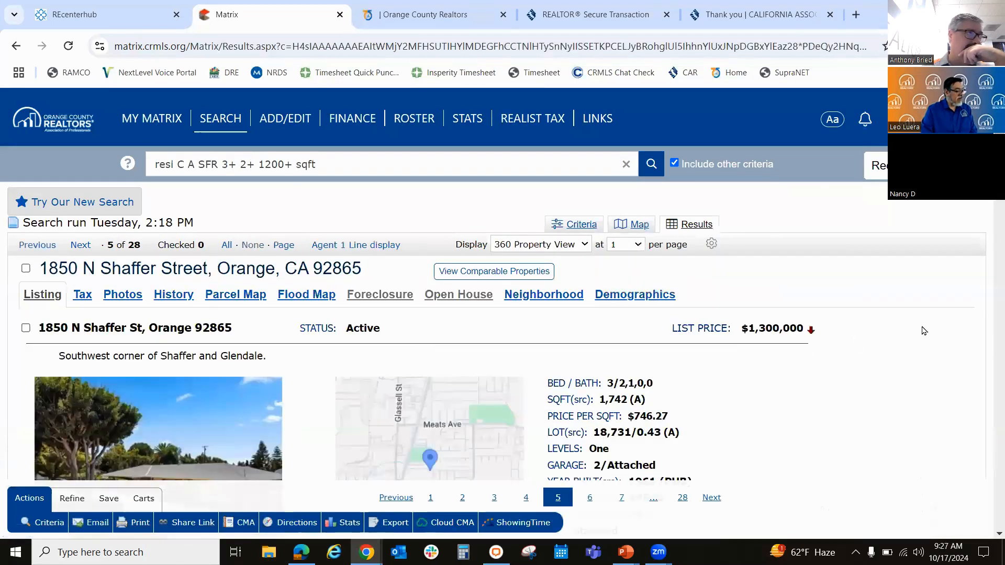
{"action": "scroll", "coordinate": [923, 331], "scroll_direction": "down", "scroll_amount": 4}
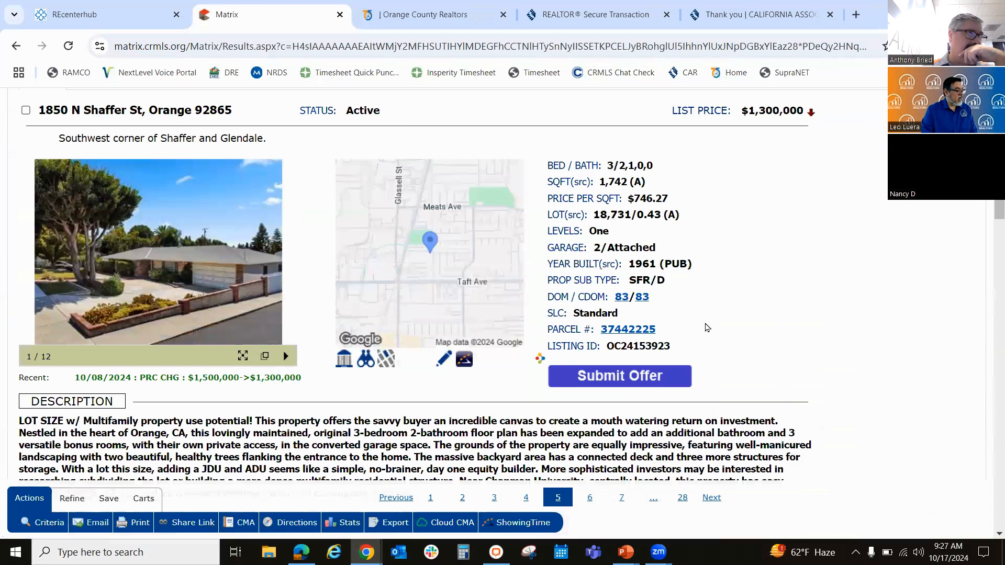
{"action": "left_click_drag", "start_coordinate": [674, 346], "coordinate": [609, 346]}
{"action": "right_click", "coordinate": [632, 346]}
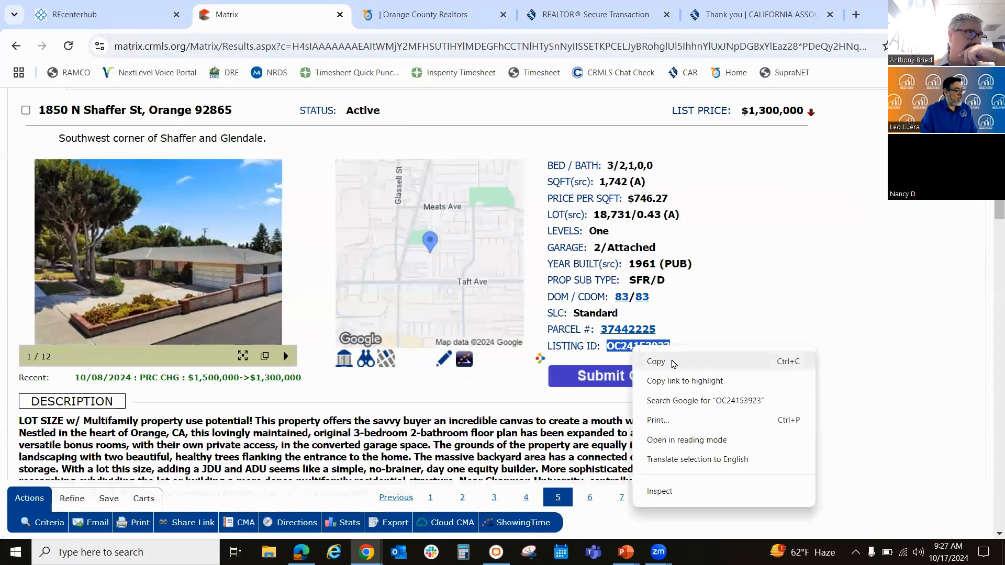
{"action": "left_click", "coordinate": [789, 303]}
Step: Return Matrix to its home page, switch back to the zipForm window and open the Transactions list
{"action": "scroll", "coordinate": [791, 304], "scroll_direction": "up", "scroll_amount": 1}
{"action": "scroll", "coordinate": [789, 298], "scroll_direction": "up", "scroll_amount": 4}
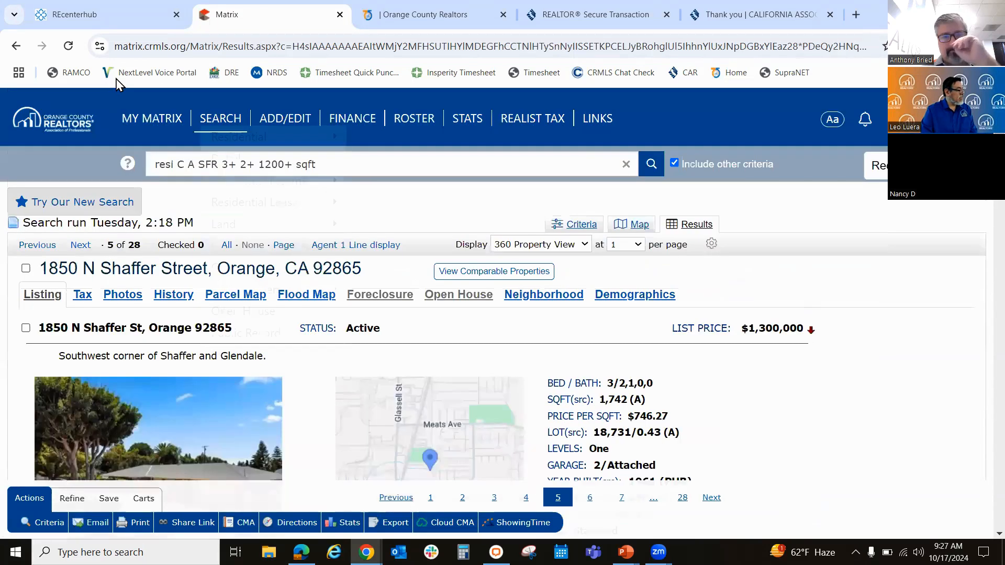
{"action": "left_click", "coordinate": [137, 124]}
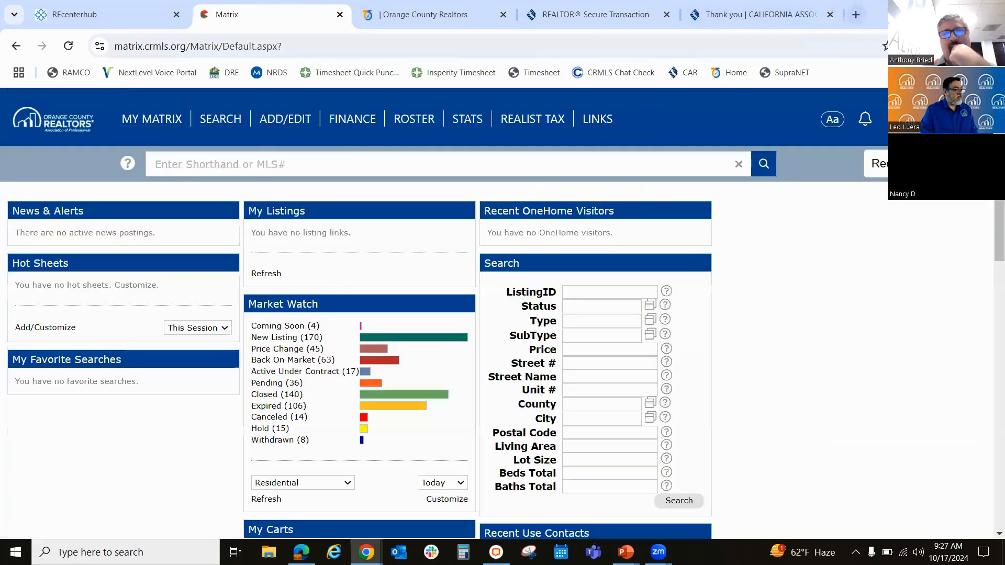
{"action": "left_click", "coordinate": [926, 11]}
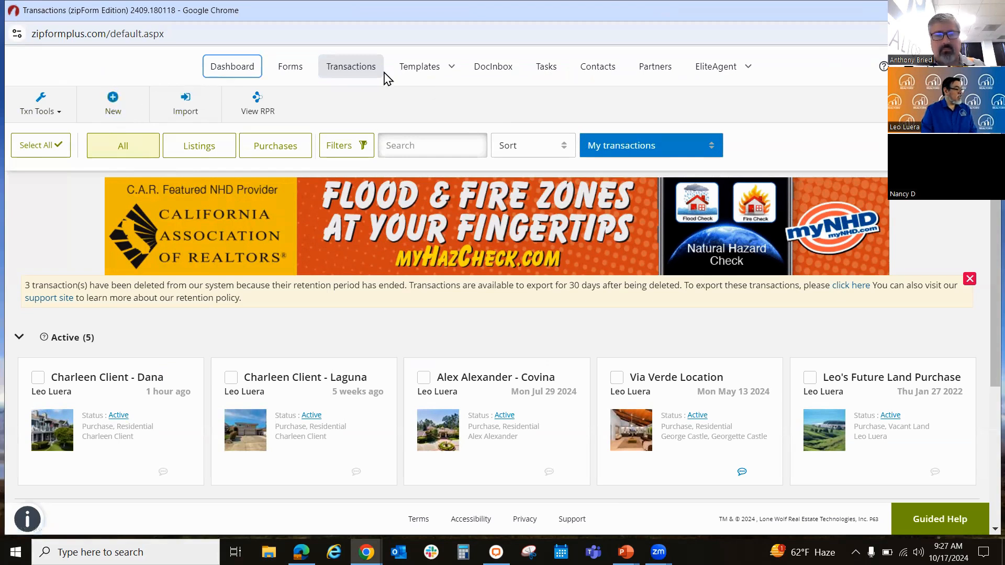
{"action": "left_click", "coordinate": [230, 68]}
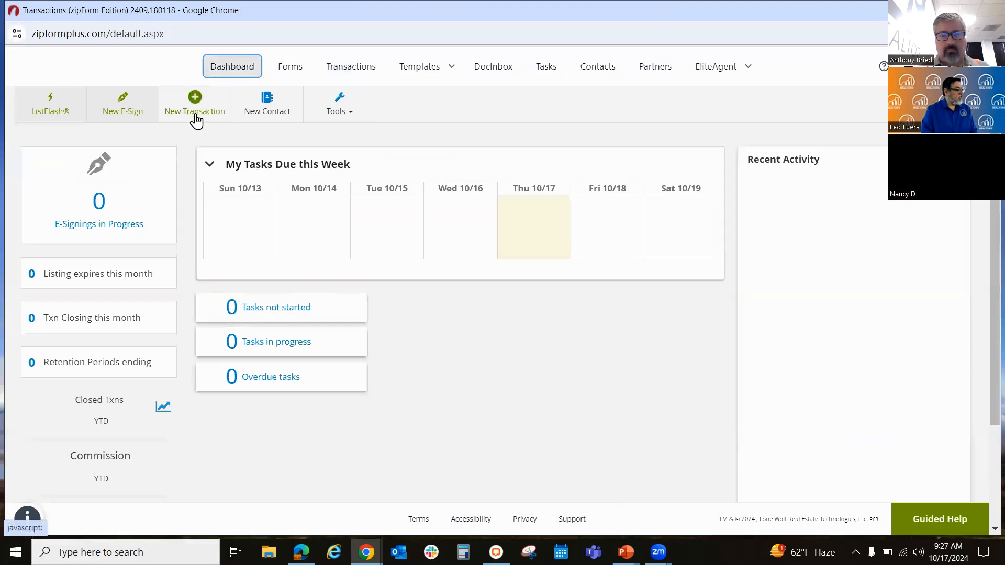
{"action": "left_click", "coordinate": [354, 71]}
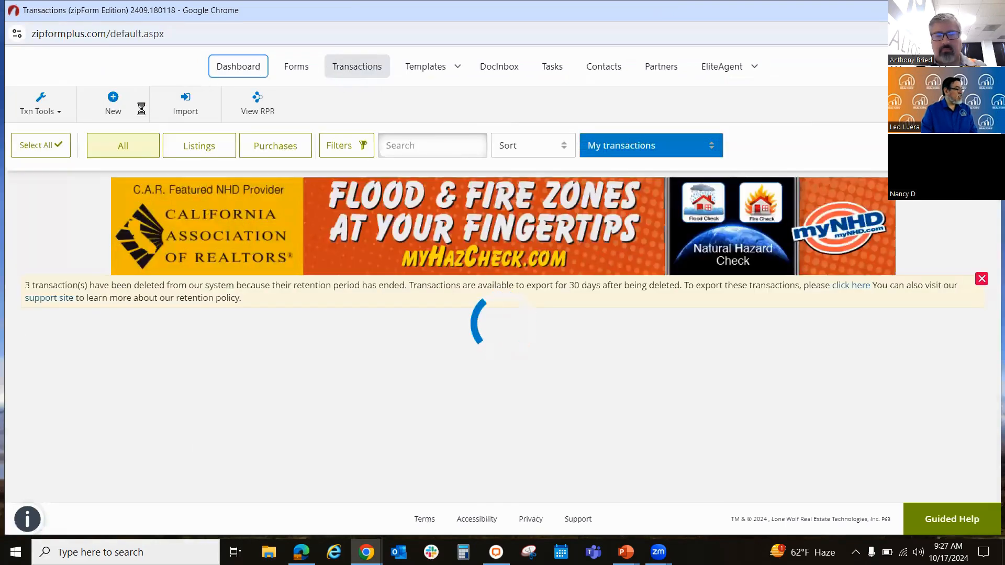
Step: Start a new purchase or offer transaction named Client Demo and set its category to Residential
{"action": "left_click", "coordinate": [114, 102]}
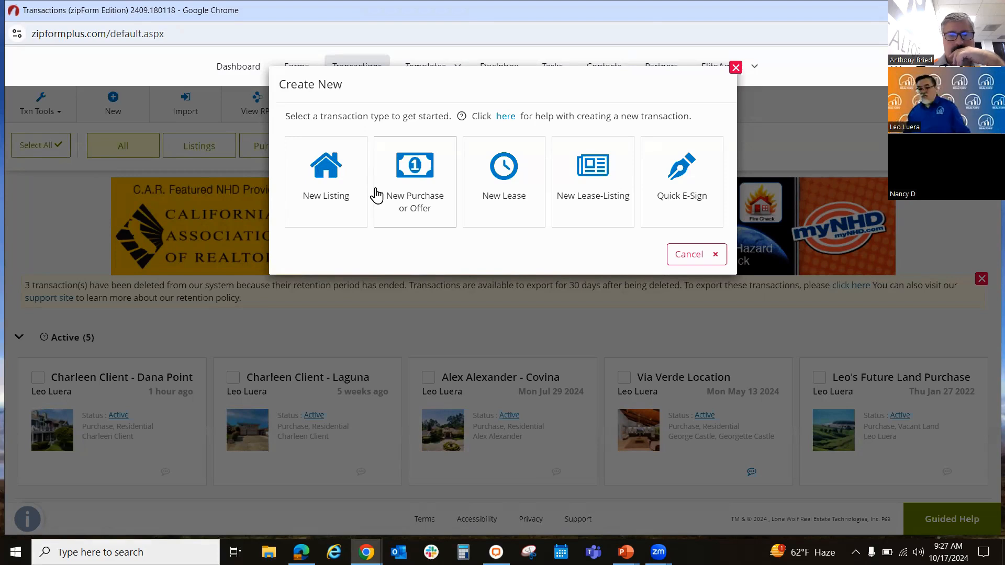
{"action": "left_click", "coordinate": [408, 180]}
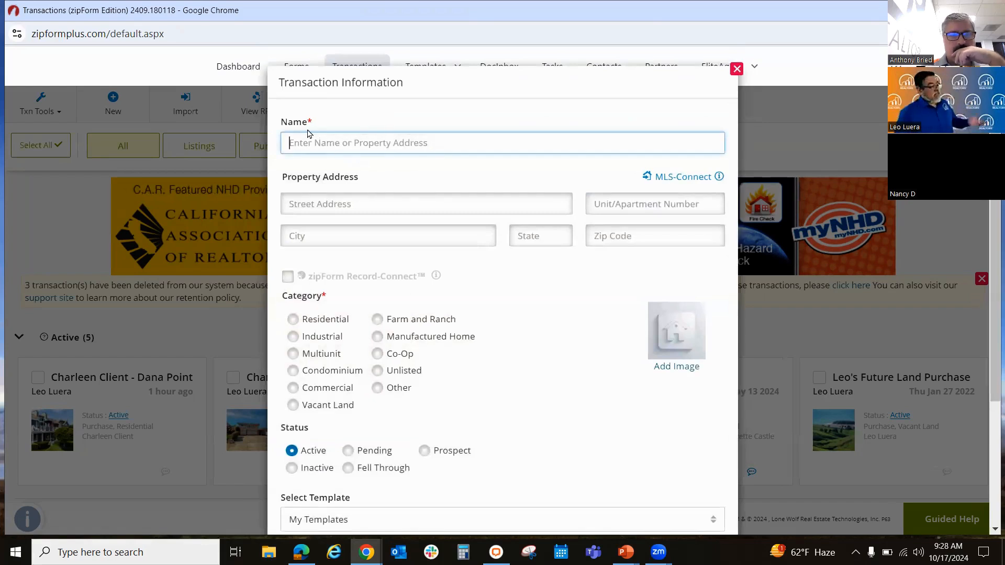
{"action": "type", "text": "Cle"}
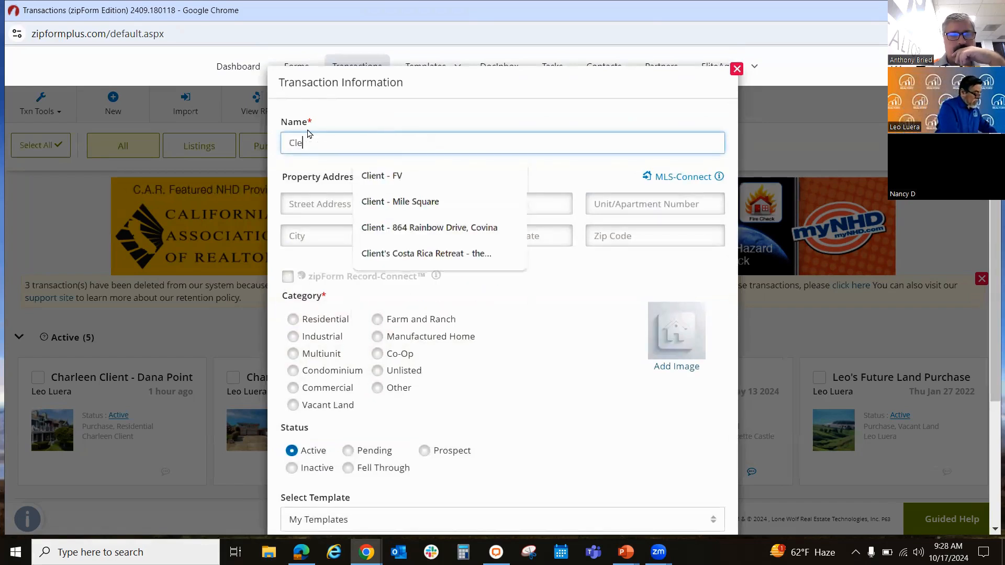
{"action": "type", "text": "ien"}
{"action": "key", "text": "BackSpace"}
{"action": "key", "text": "BackSpace"}
{"action": "key", "text": "BackSpace"}
{"action": "key", "text": "BackSpace"}
{"action": "key", "text": "BackSpace"}
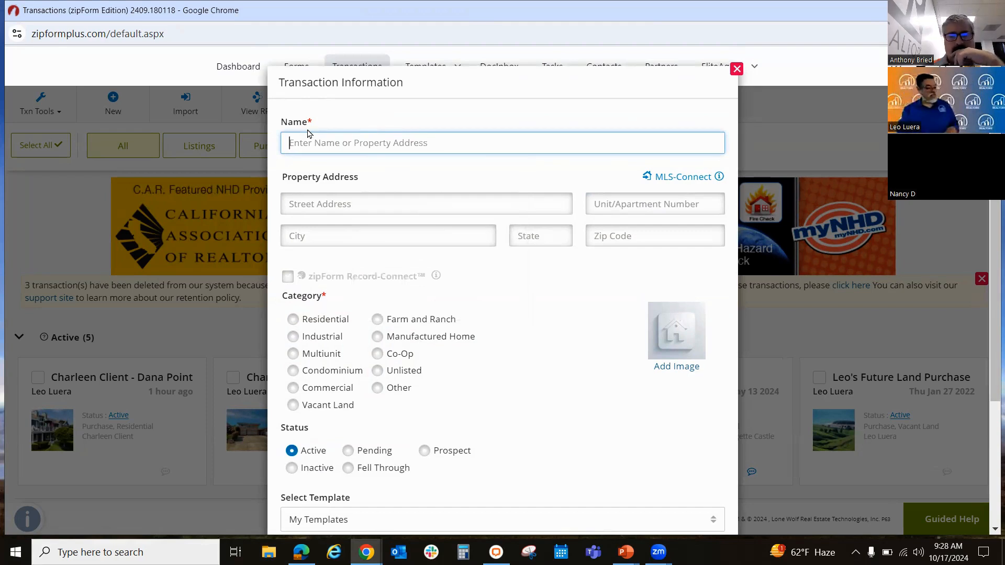
{"action": "type", "text": "Client Demo"}
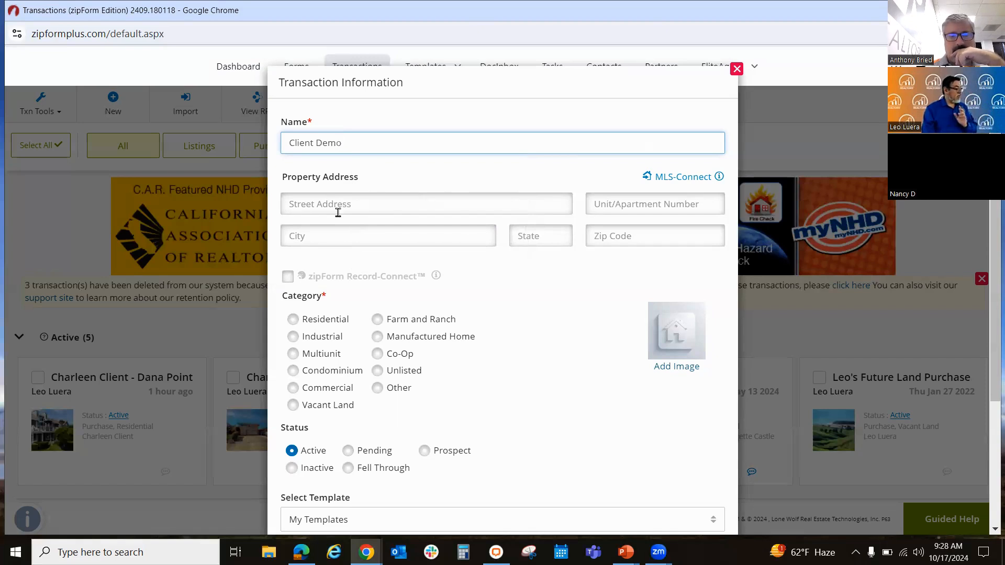
{"action": "left_click", "coordinate": [295, 320]}
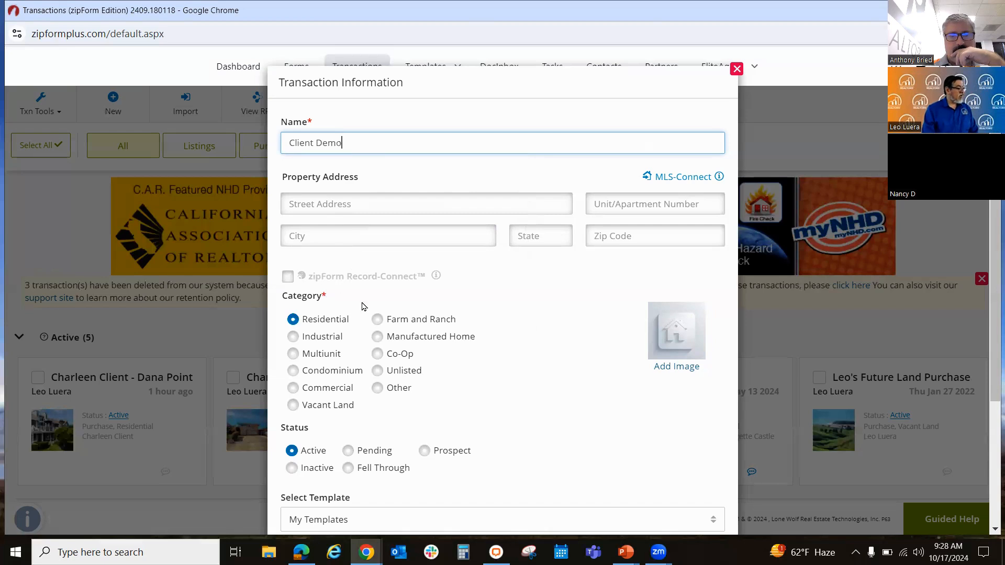
Step: Find listing OC24153923 in CRMLS1 through MLS-Connect for the new transaction, with the property photo included
{"action": "left_click", "coordinate": [690, 178]}
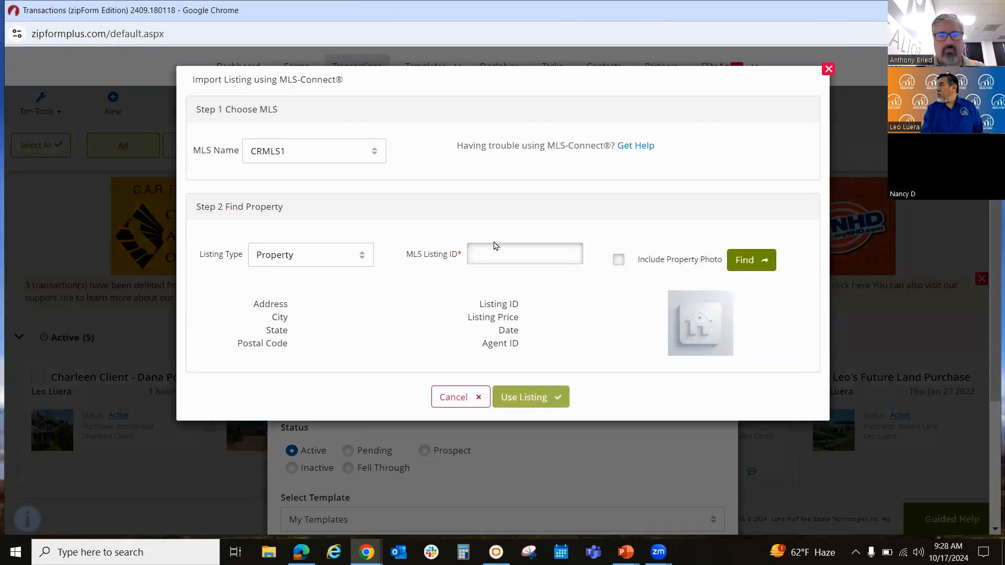
{"action": "left_click", "coordinate": [506, 252]}
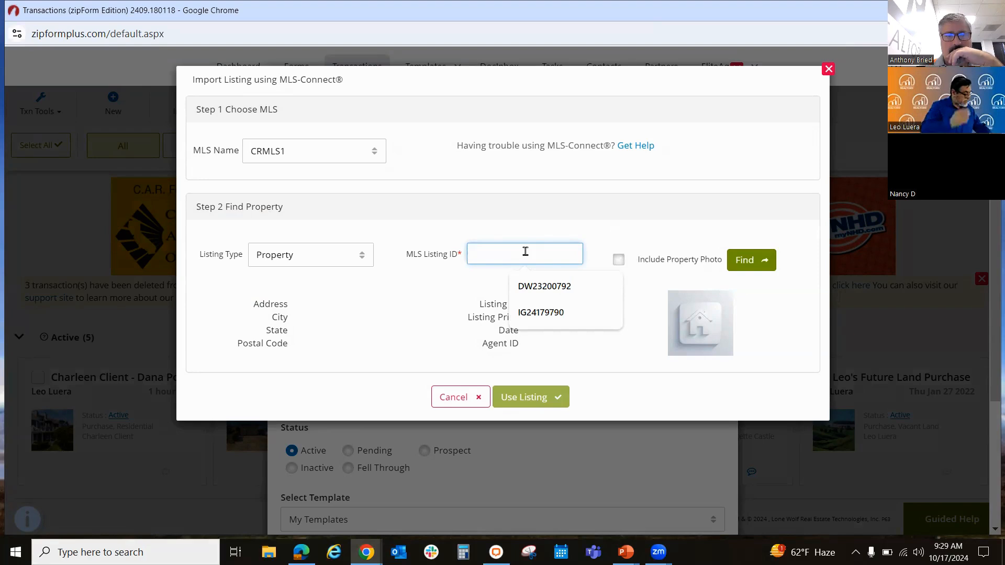
{"action": "key", "text": "ctrl+v"}
{"action": "left_click", "coordinate": [619, 260]}
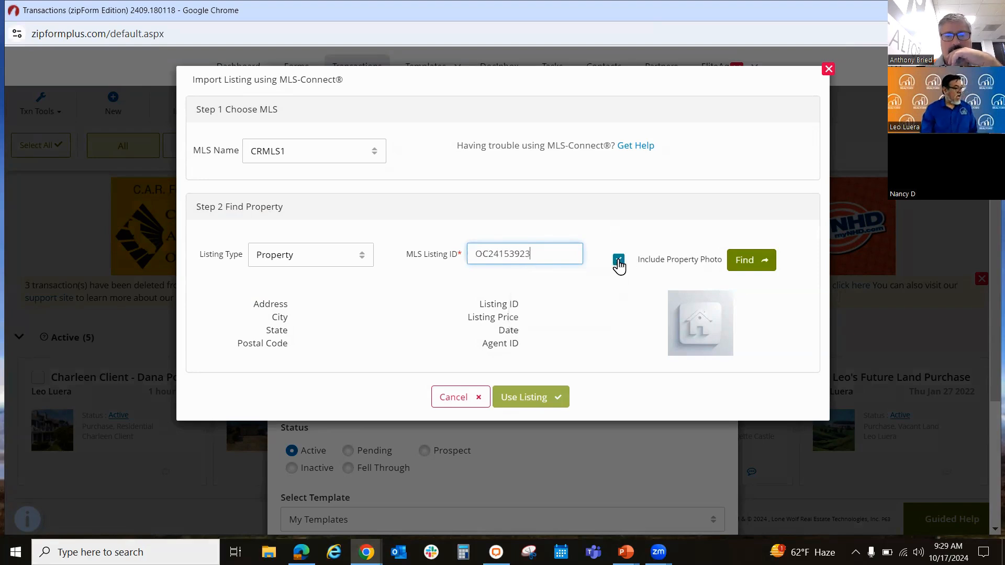
{"action": "left_click", "coordinate": [747, 264]}
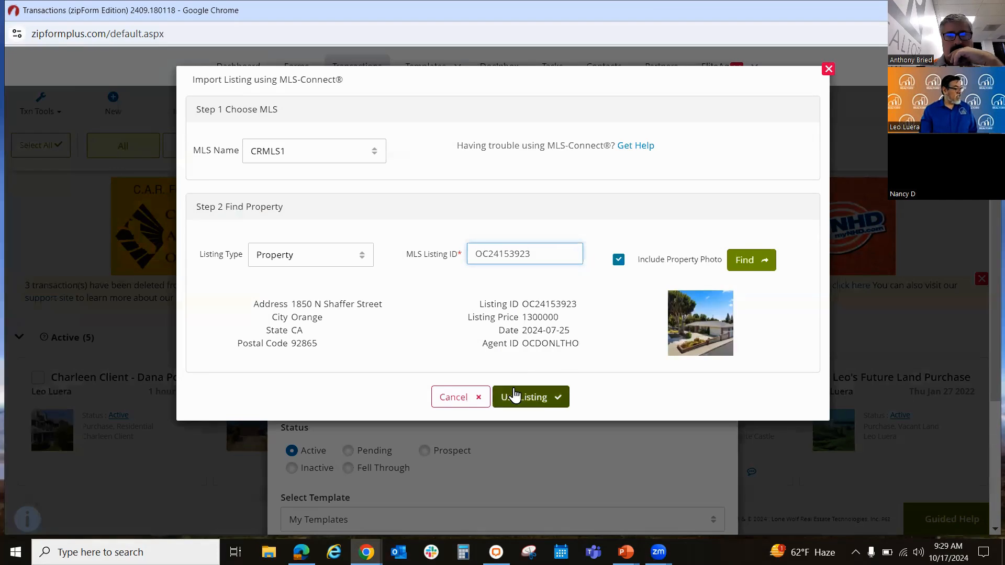
Step: Import the found listing's data and photo into the Client Demo transaction and save the transaction without choosing a template
{"action": "left_click", "coordinate": [538, 401]}
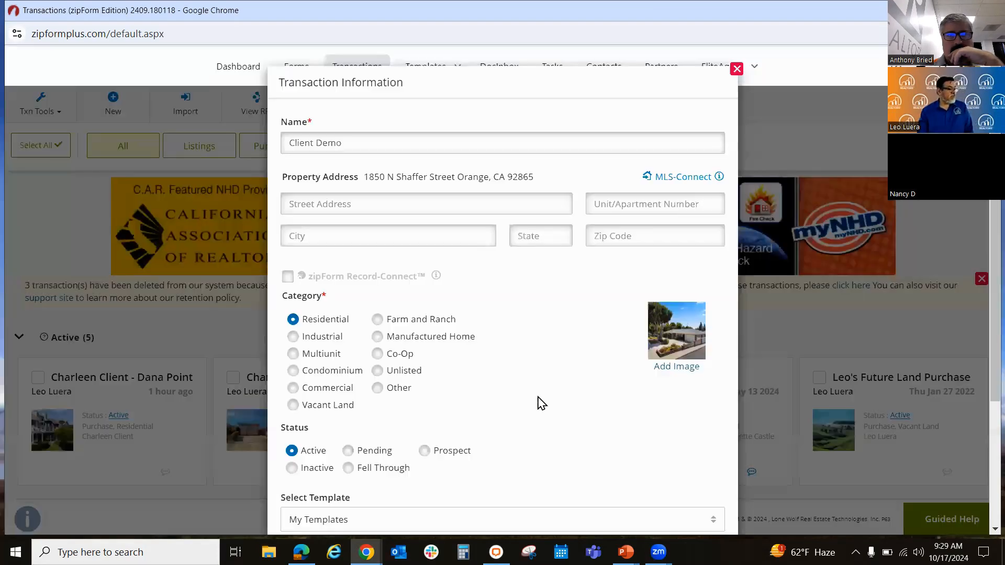
{"action": "scroll", "coordinate": [572, 379], "scroll_direction": "down", "scroll_amount": 3}
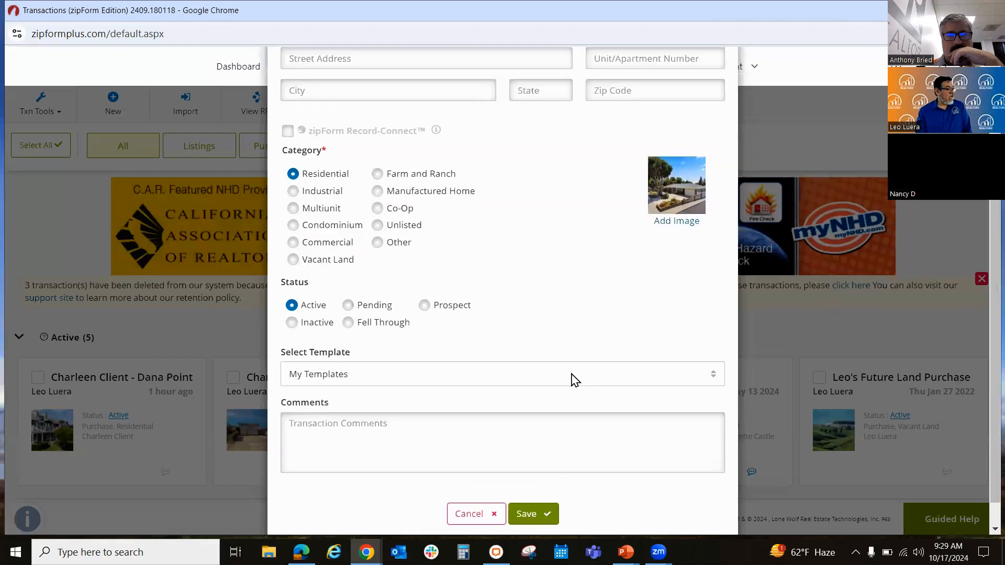
{"action": "scroll", "coordinate": [596, 366], "scroll_direction": "down", "scroll_amount": 1}
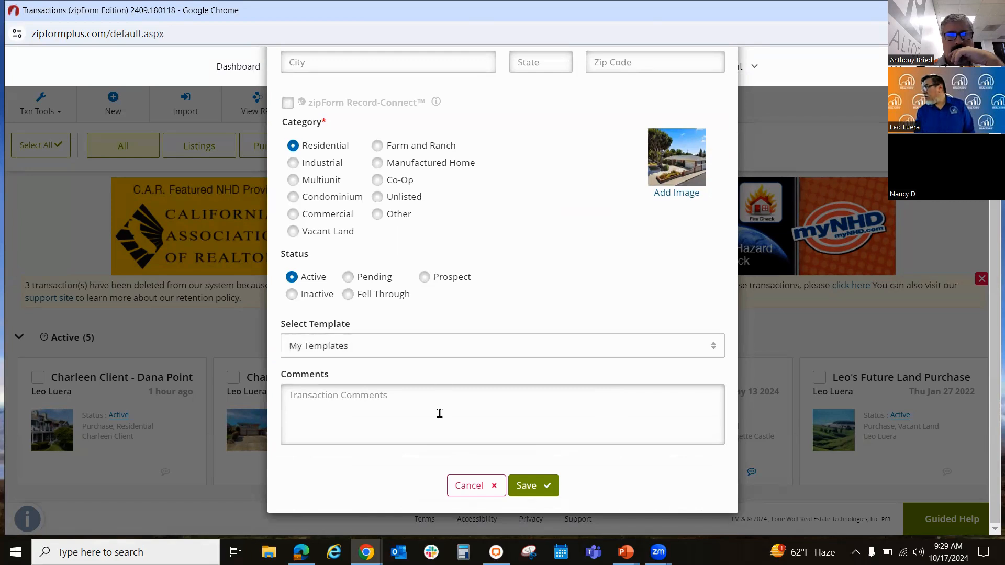
{"action": "left_click", "coordinate": [405, 352]}
{"action": "left_click", "coordinate": [462, 315]}
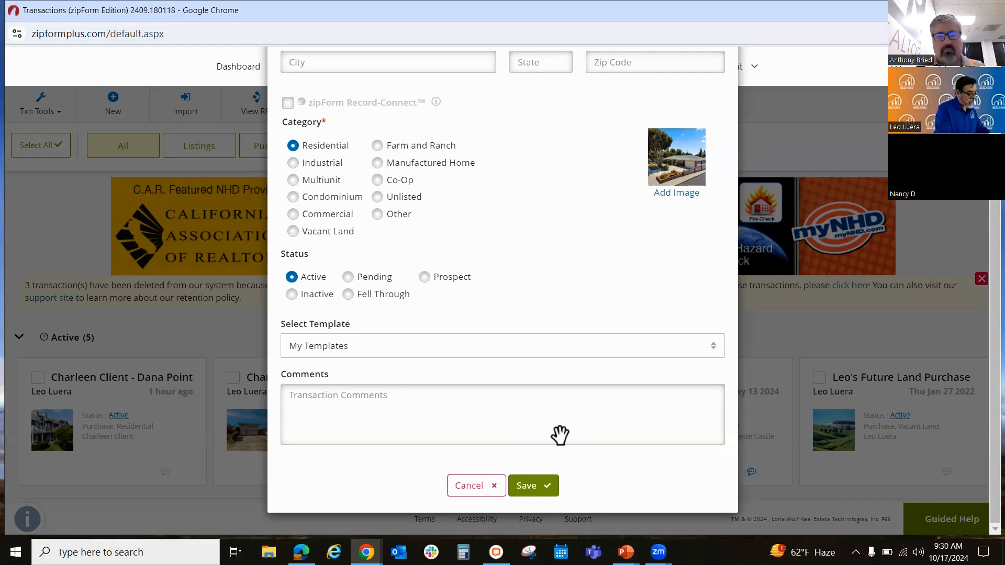
{"action": "key", "text": "ctrl+minus"}
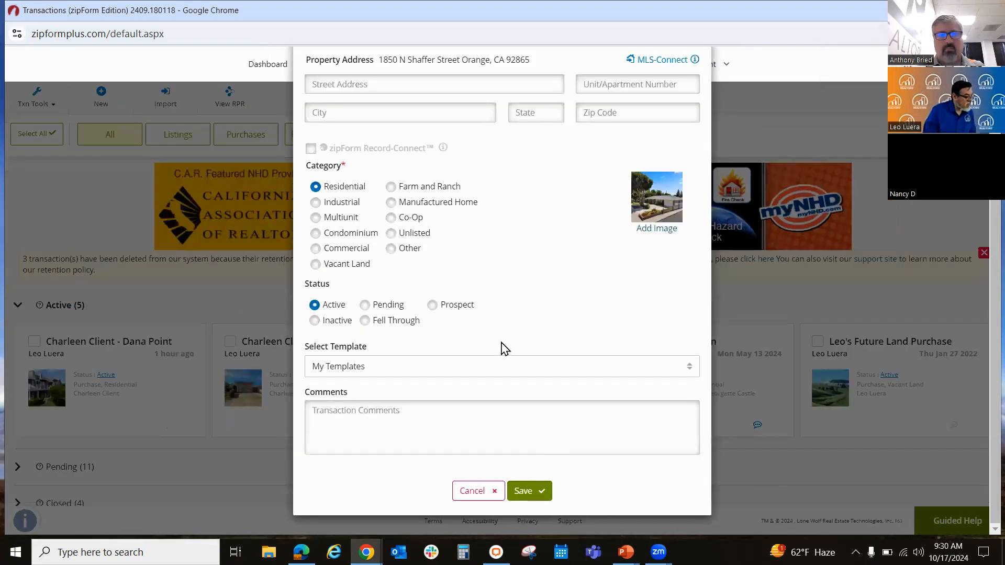
{"action": "key", "text": "ctrl+minus"}
{"action": "key", "text": "ctrl+plus"}
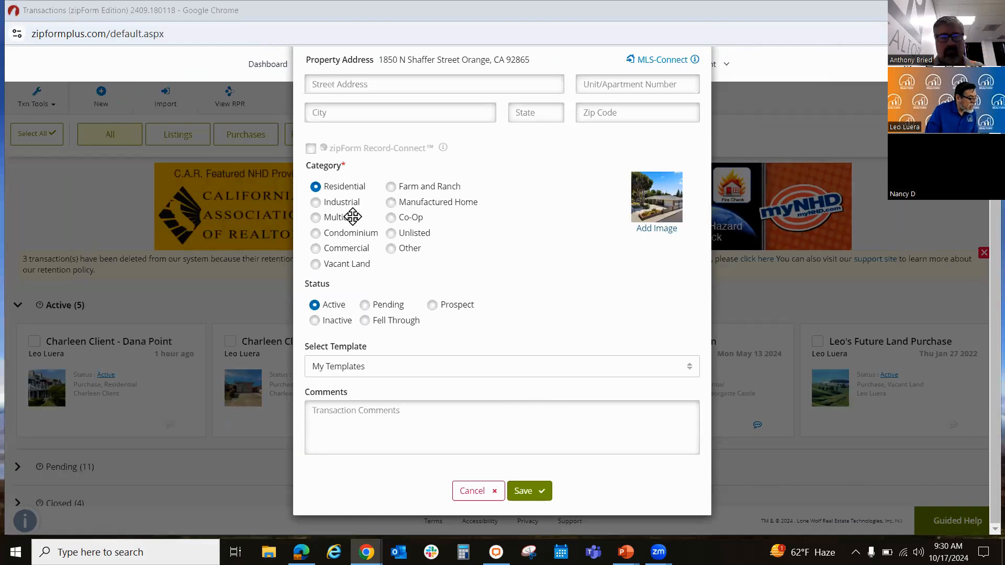
{"action": "left_click", "coordinate": [524, 492]}
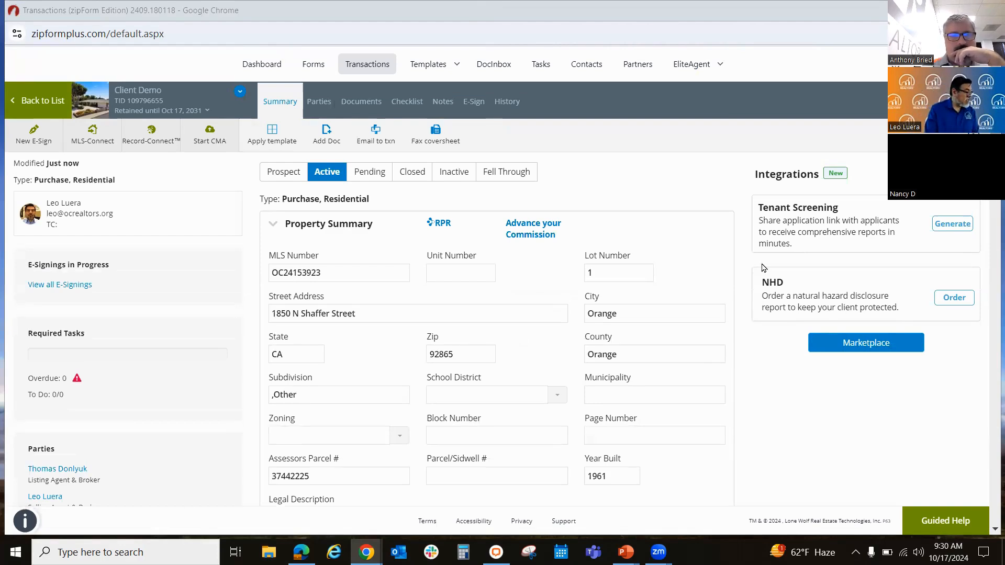
Step: In the transaction's Purchase Summary, set the offer date to 10/19/2024 and the offer expiration date to 10/31/2024
{"action": "scroll", "coordinate": [363, 347], "scroll_direction": "down", "scroll_amount": 1}
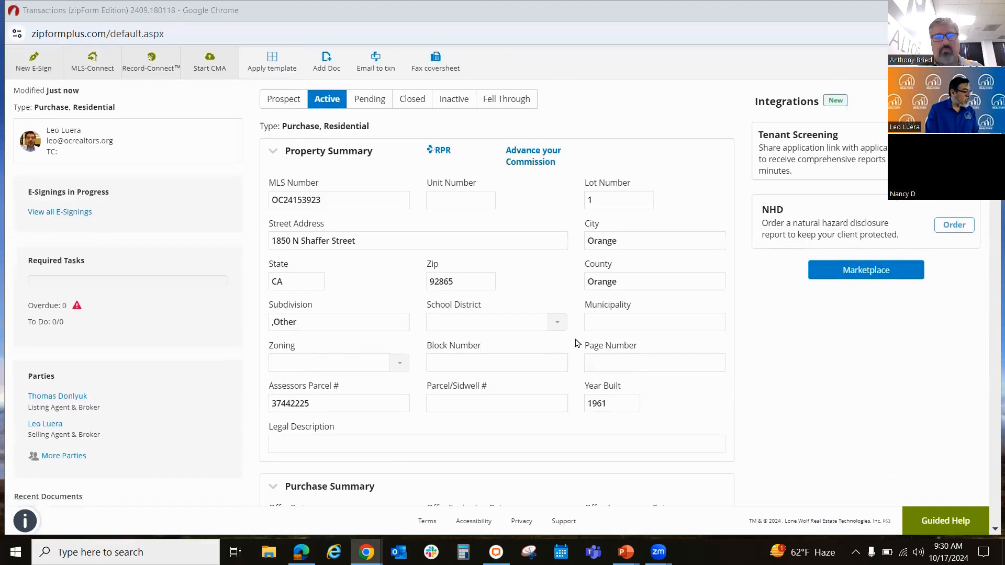
{"action": "scroll", "coordinate": [579, 343], "scroll_direction": "down", "scroll_amount": 1}
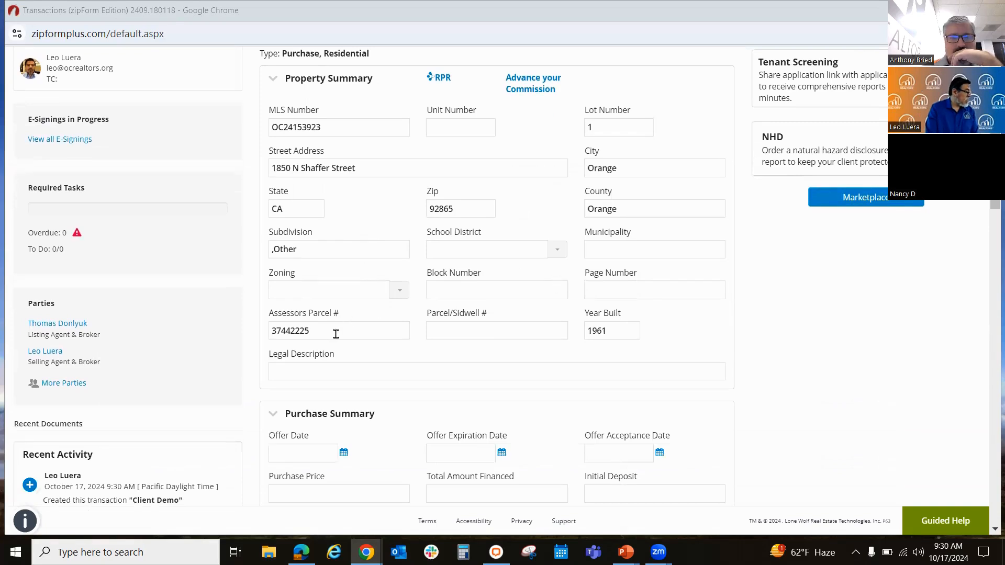
{"action": "scroll", "coordinate": [460, 335], "scroll_direction": "down", "scroll_amount": 2}
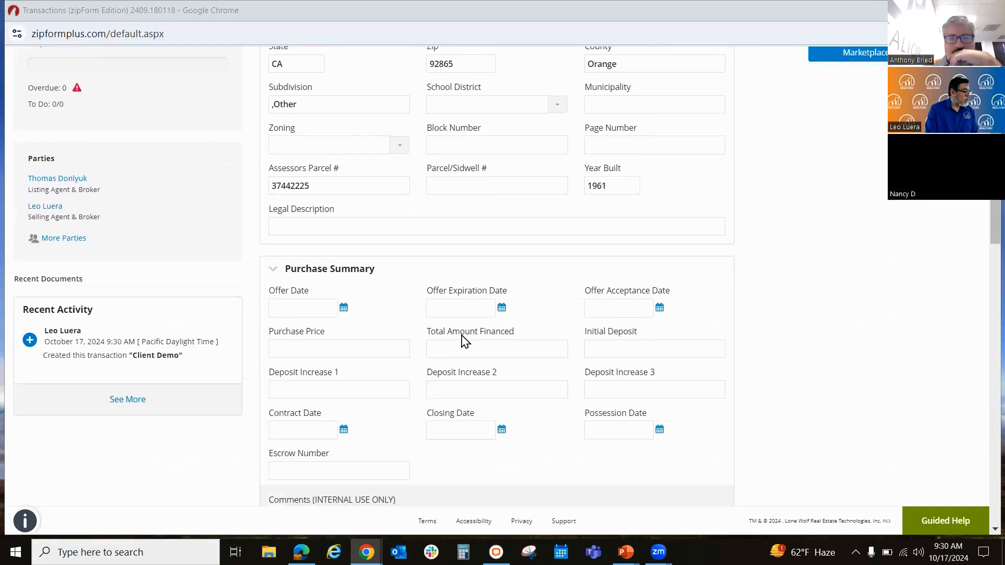
{"action": "left_click", "coordinate": [344, 309]}
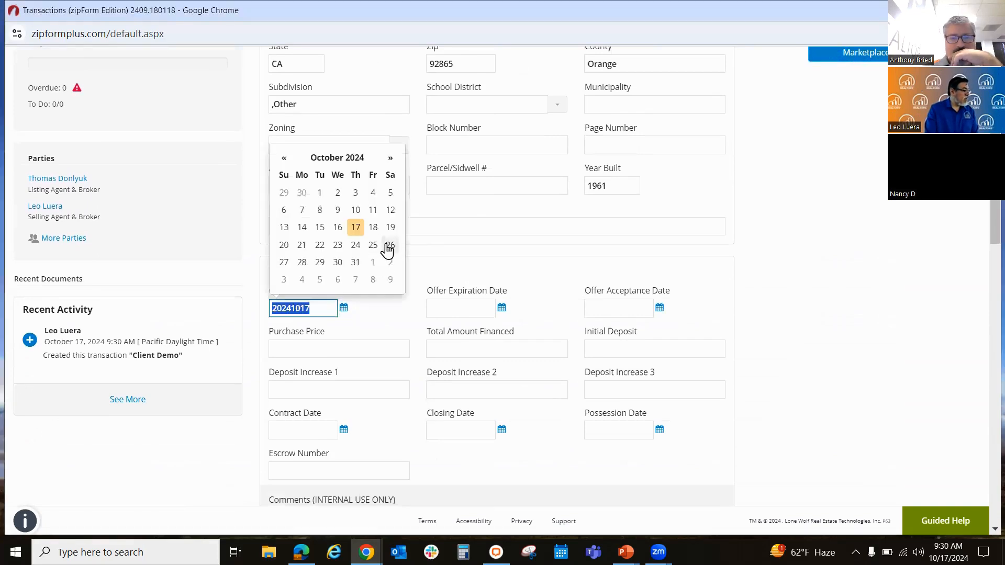
{"action": "left_click", "coordinate": [392, 227]}
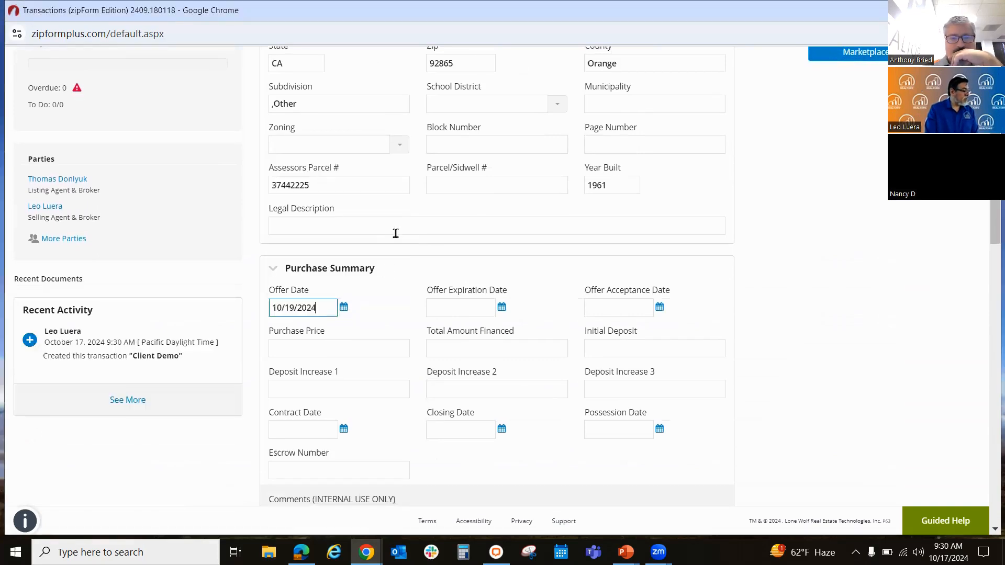
{"action": "left_click", "coordinate": [468, 303]}
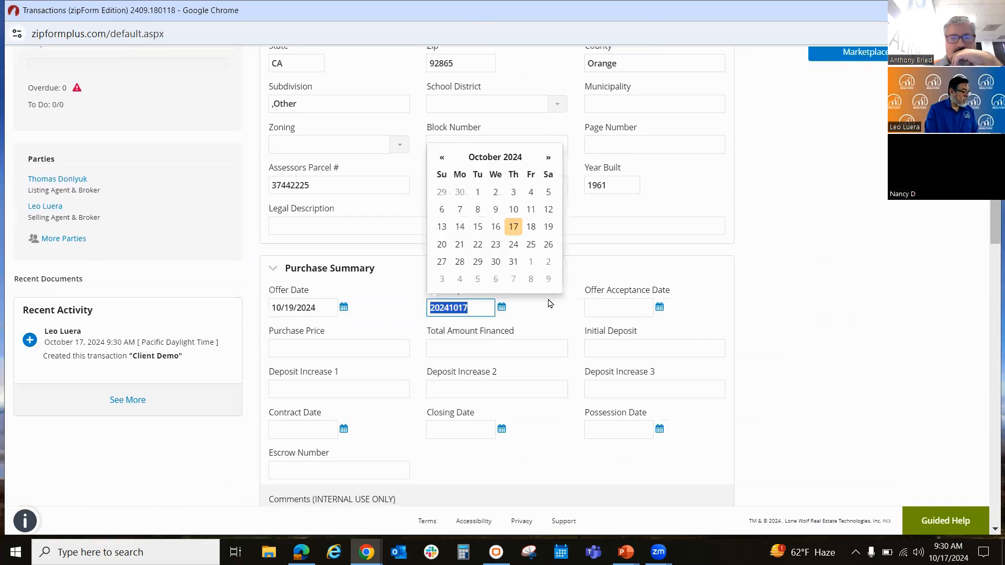
{"action": "left_click", "coordinate": [513, 262]}
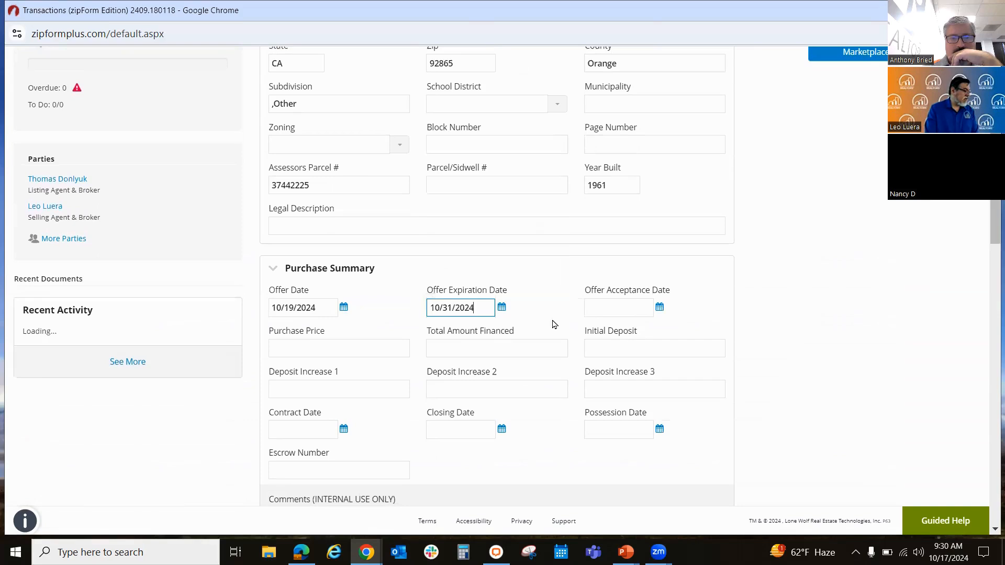
Step: Enter a purchase price of 250,000.00 in the Purchase Summary, then collapse and re-expand that section
{"action": "left_click", "coordinate": [323, 354]}
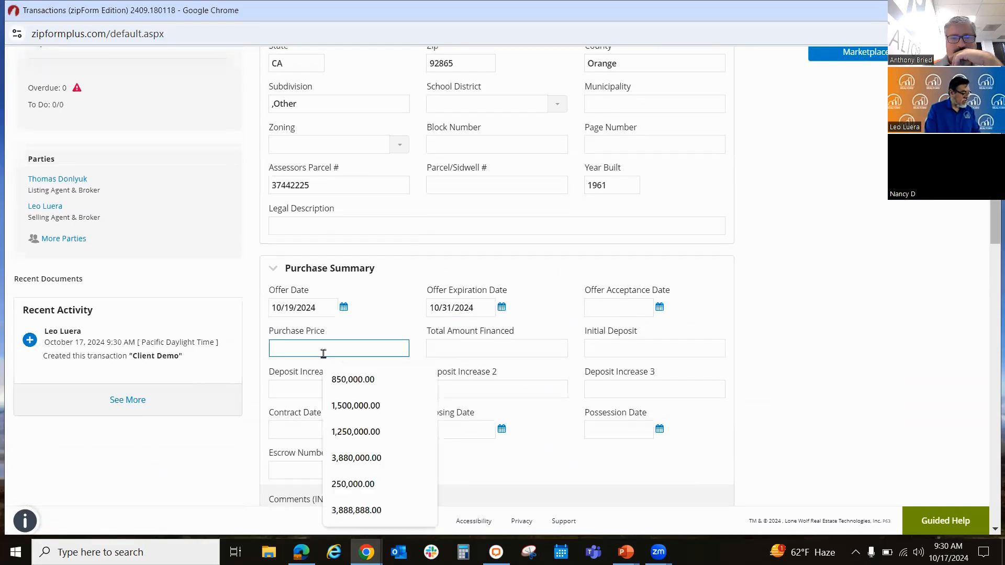
{"action": "type", "text": "250000"}
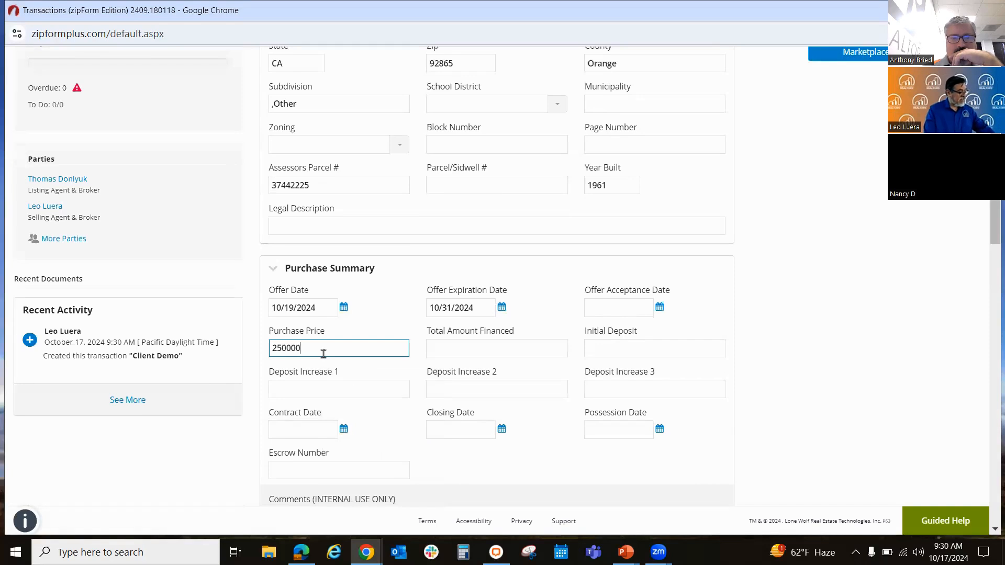
{"action": "left_click", "coordinate": [411, 264]}
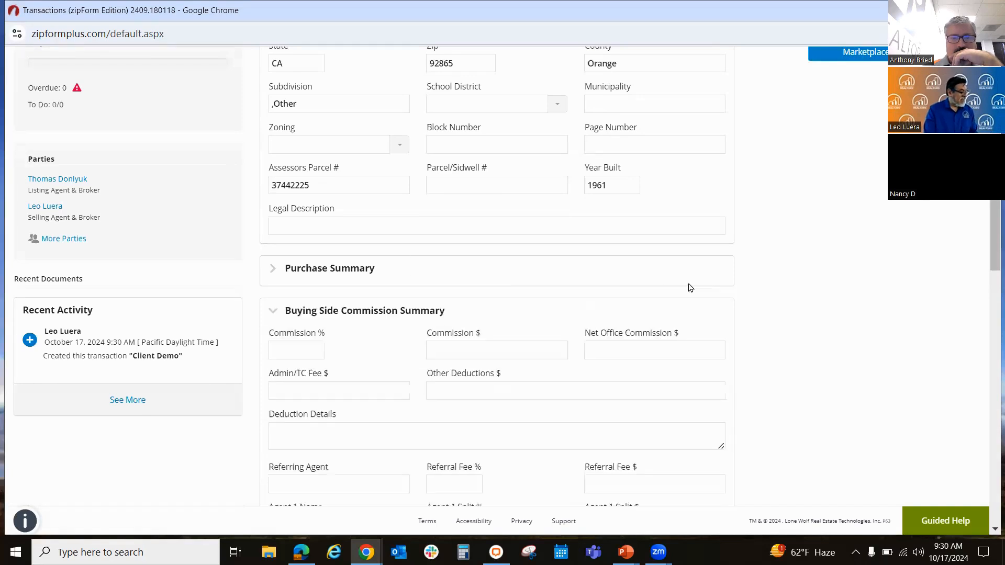
{"action": "left_click", "coordinate": [271, 269]}
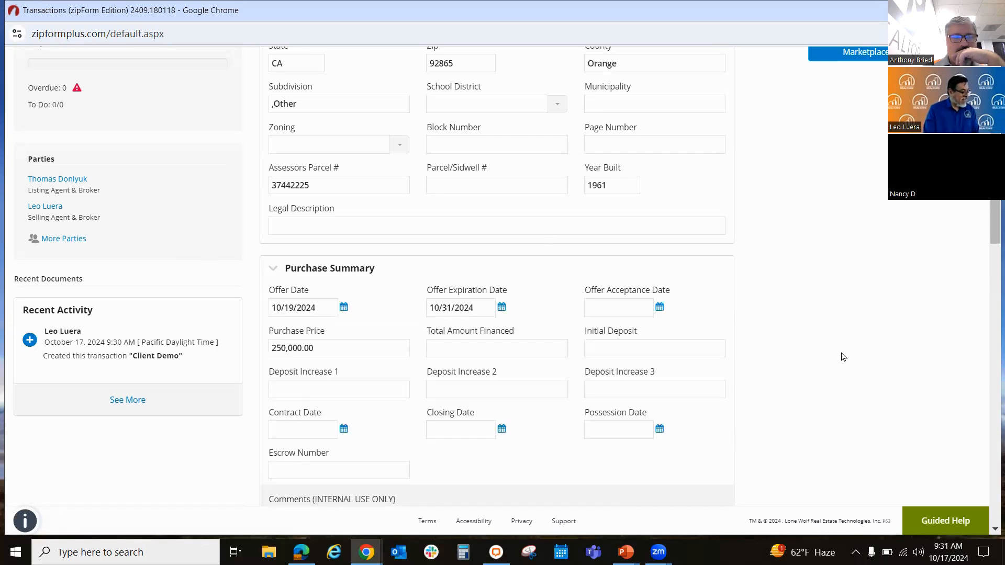
Step: Examine the buying side commission, listing and listing side commission sections of the transaction summary
{"action": "scroll", "coordinate": [838, 354], "scroll_direction": "down", "scroll_amount": 5}
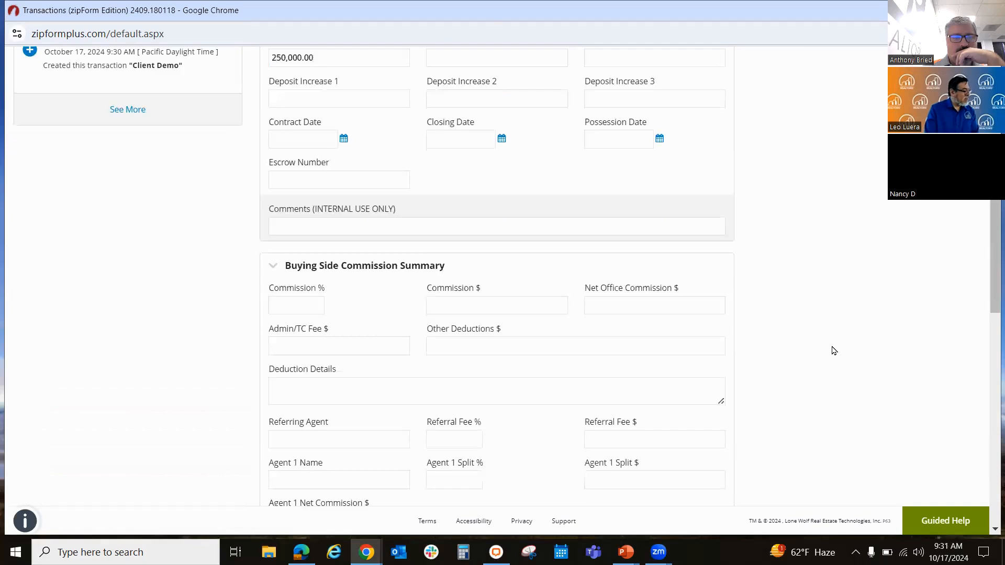
{"action": "scroll", "coordinate": [834, 351], "scroll_direction": "down", "scroll_amount": 1}
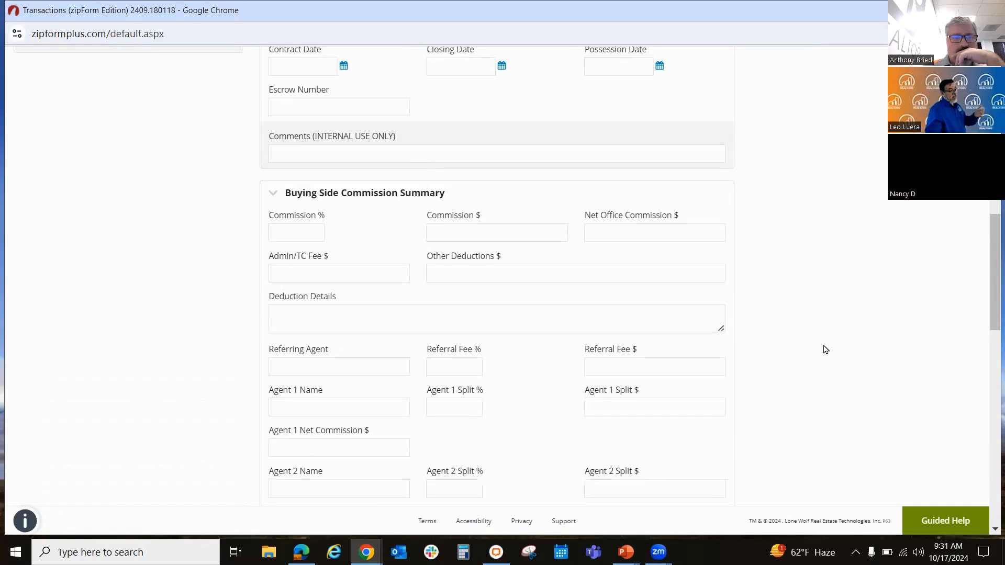
{"action": "scroll", "coordinate": [826, 350], "scroll_direction": "down", "scroll_amount": 4}
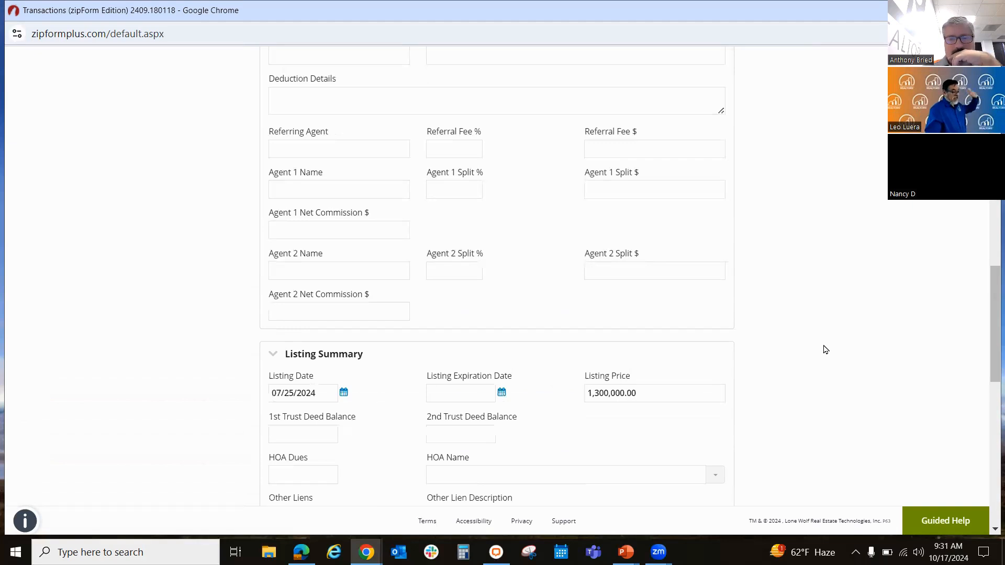
{"action": "scroll", "coordinate": [825, 350], "scroll_direction": "down", "scroll_amount": 3}
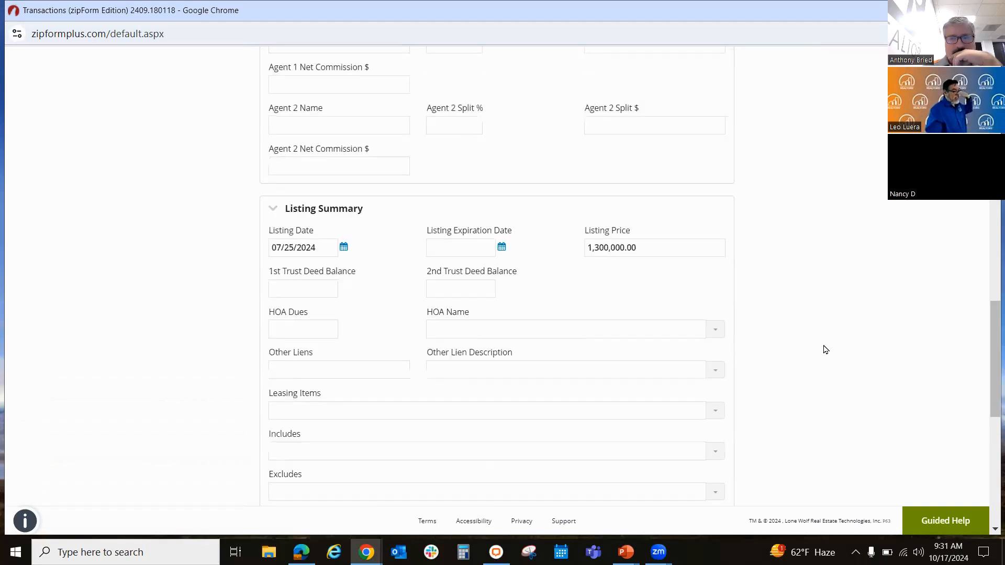
{"action": "scroll", "coordinate": [825, 349], "scroll_direction": "down", "scroll_amount": 8}
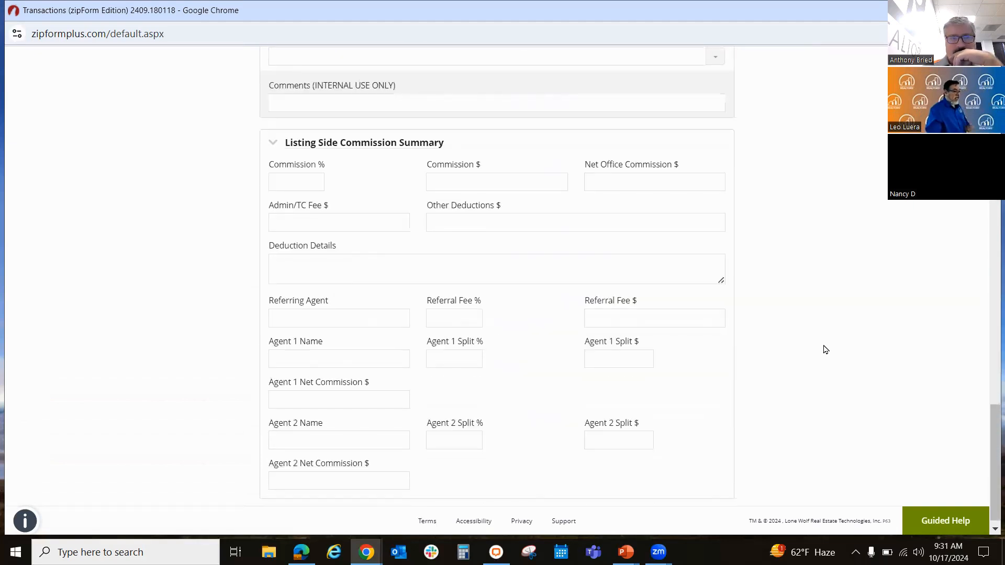
{"action": "scroll", "coordinate": [825, 350], "scroll_direction": "up", "scroll_amount": 1}
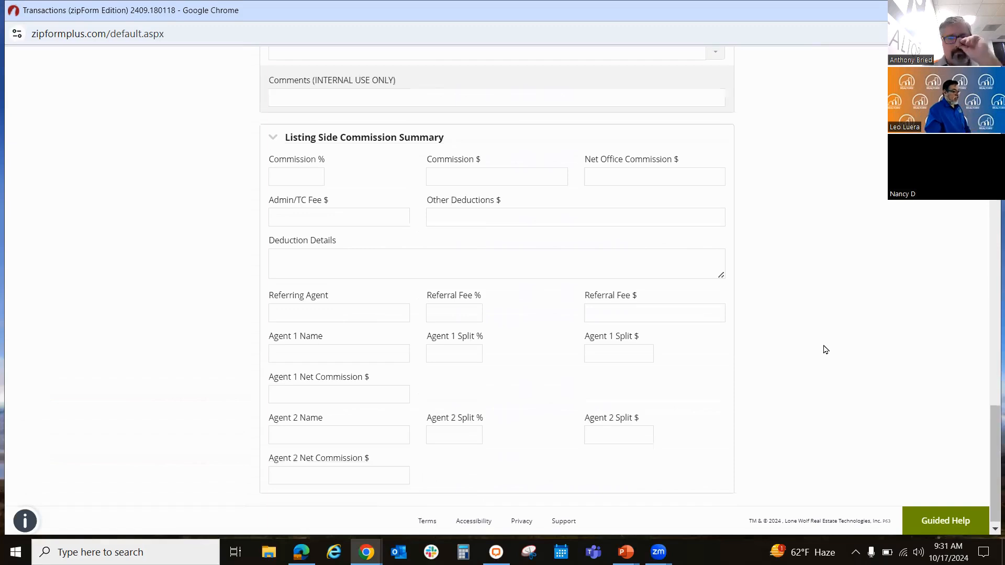
{"action": "scroll", "coordinate": [825, 350], "scroll_direction": "up", "scroll_amount": 14}
{"action": "middle_click", "coordinate": [824, 344]}
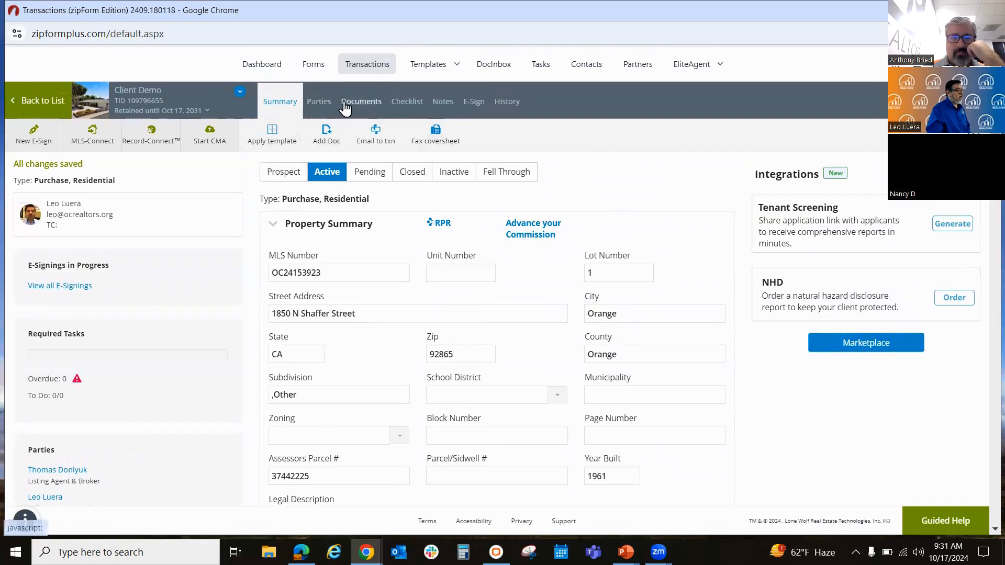
Step: Open the Buyer One entry among the transaction's parties and review its contact and signing representative fields
{"action": "left_click", "coordinate": [323, 102]}
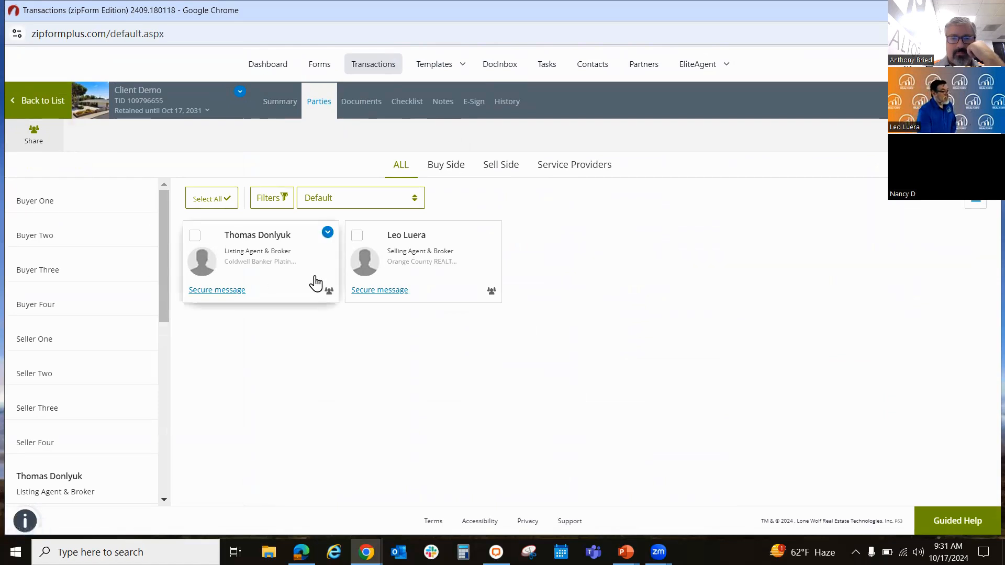
{"action": "left_click", "coordinate": [54, 201]}
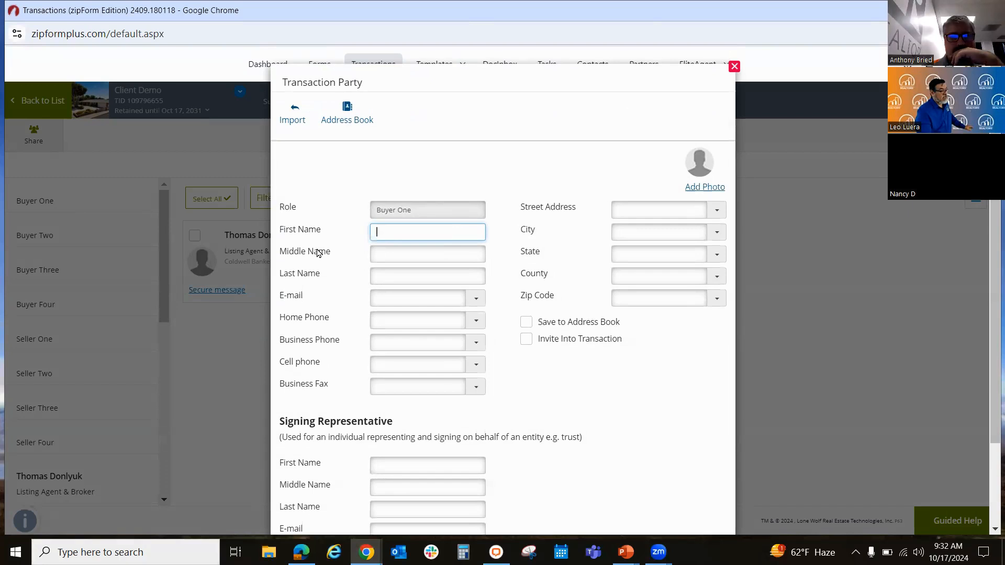
{"action": "scroll", "coordinate": [590, 361], "scroll_direction": "down", "scroll_amount": 1}
{"action": "scroll", "coordinate": [590, 361], "scroll_direction": "down", "scroll_amount": 1}
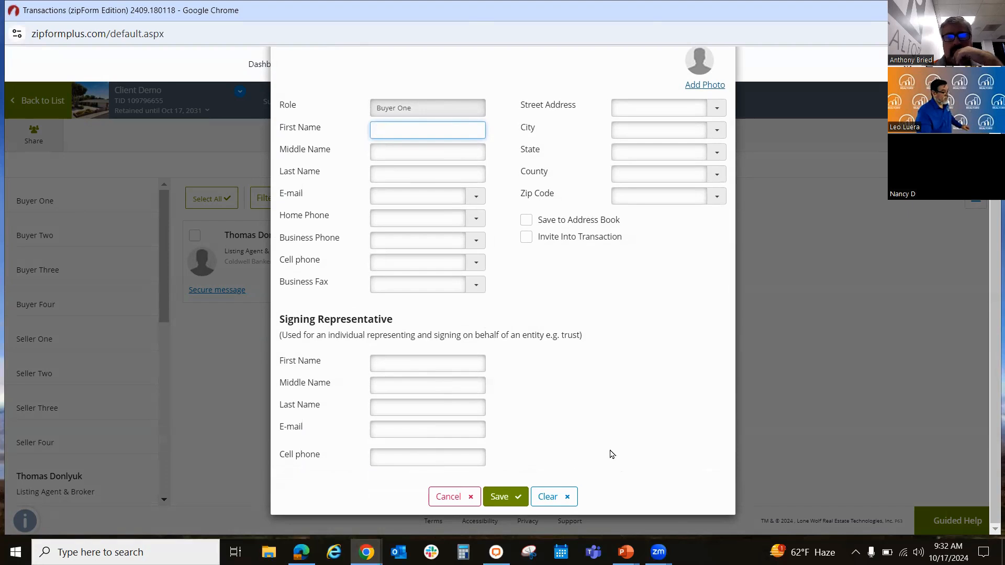
{"action": "scroll", "coordinate": [555, 293], "scroll_direction": "up", "scroll_amount": 2}
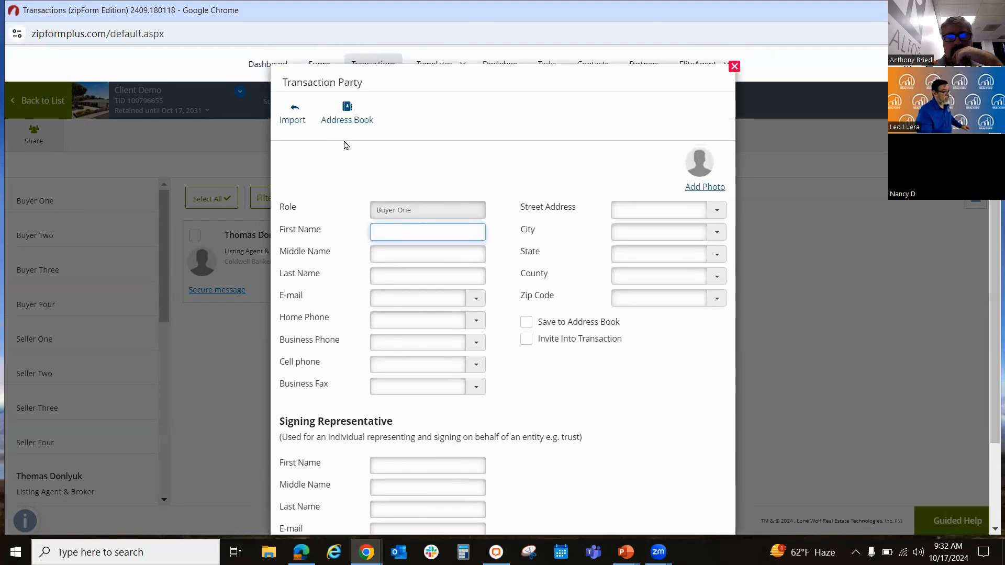
Step: Fill in Buyer One from the second client contact in the zipForm address book and save the party
{"action": "left_click", "coordinate": [343, 119]}
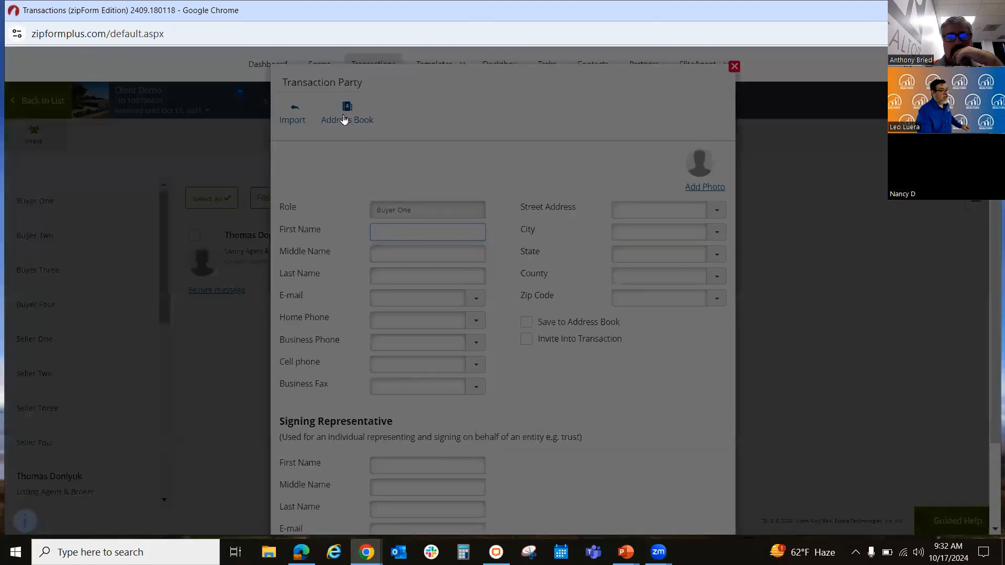
{"action": "left_click", "coordinate": [287, 223]}
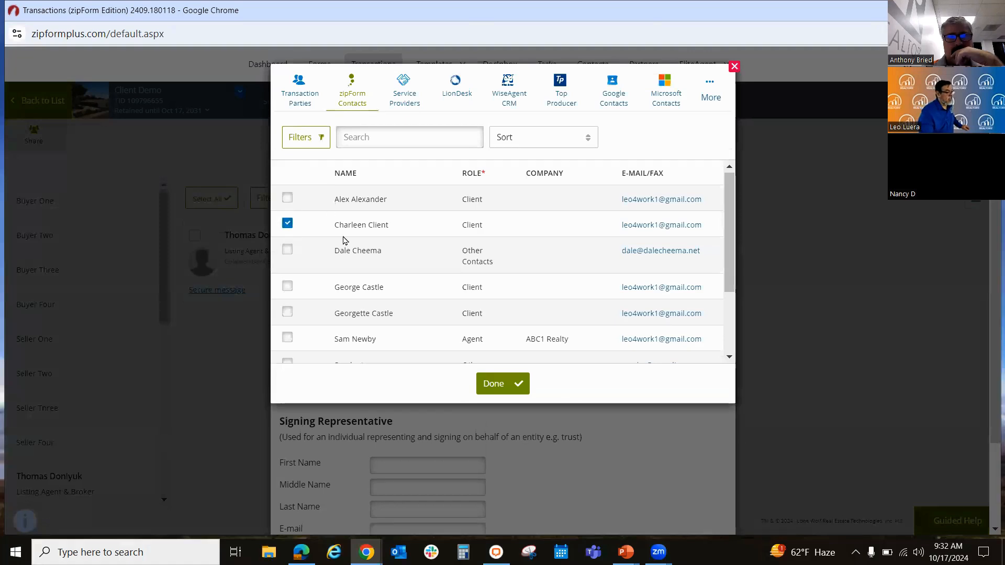
{"action": "left_click", "coordinate": [492, 385]}
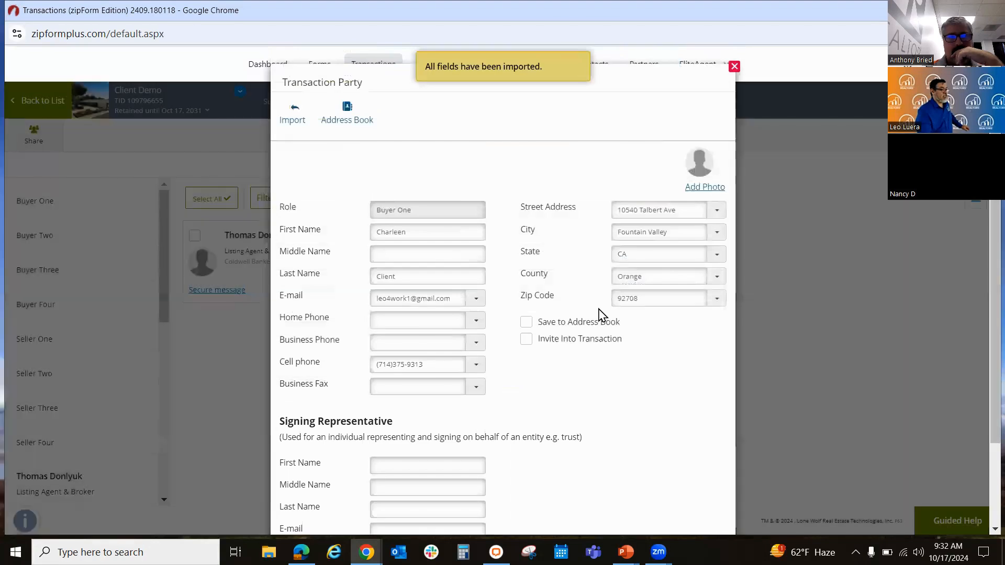
{"action": "scroll", "coordinate": [629, 399], "scroll_direction": "down", "scroll_amount": 2}
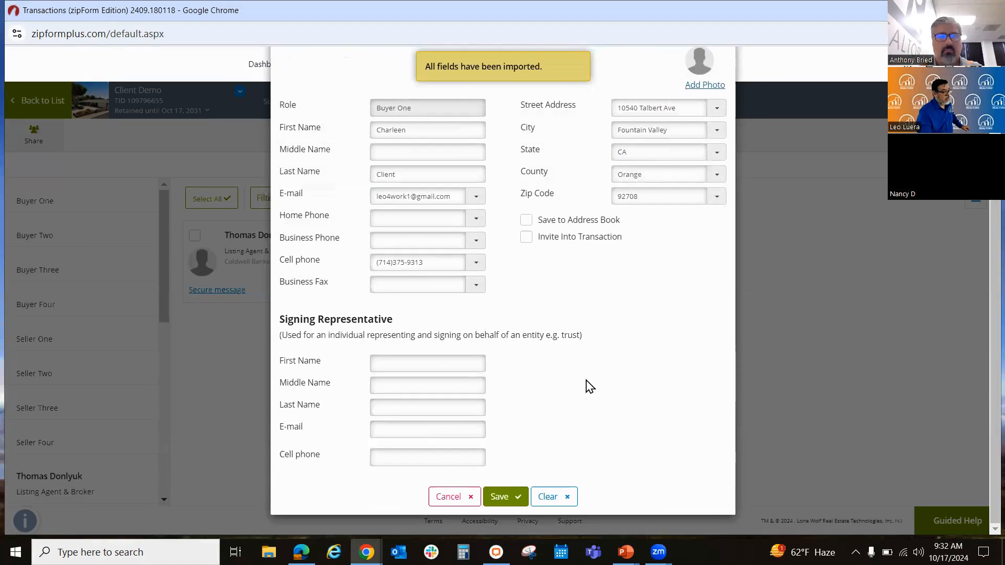
{"action": "left_click", "coordinate": [503, 500]}
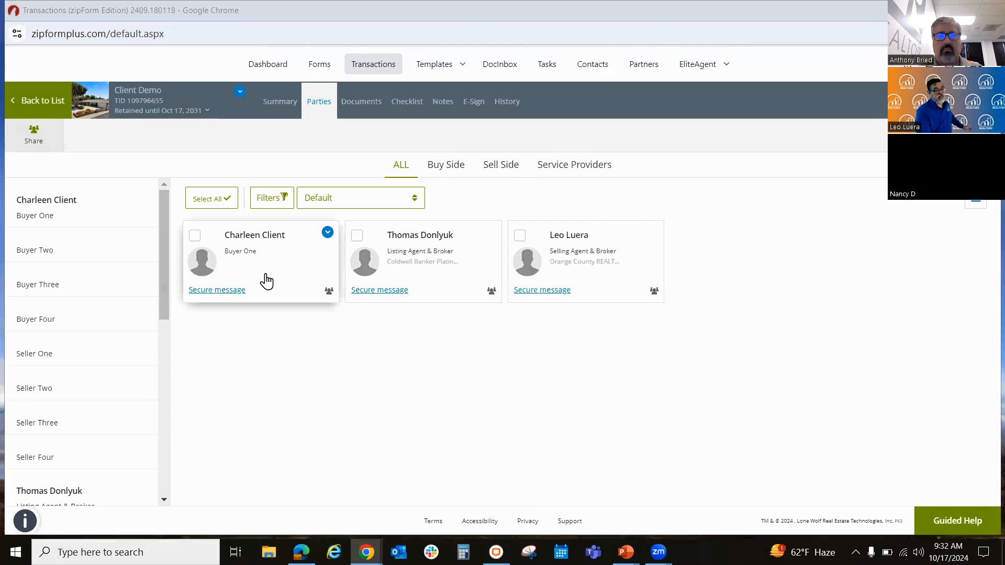
Step: Create a folder named Signed Documents in the transaction's documents
{"action": "left_click", "coordinate": [367, 107]}
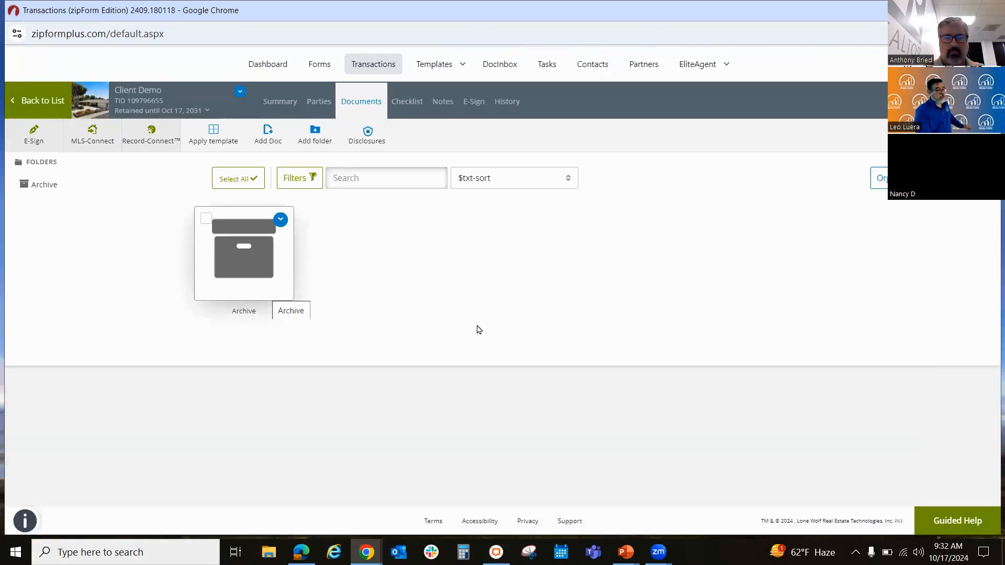
{"action": "left_click", "coordinate": [321, 147]}
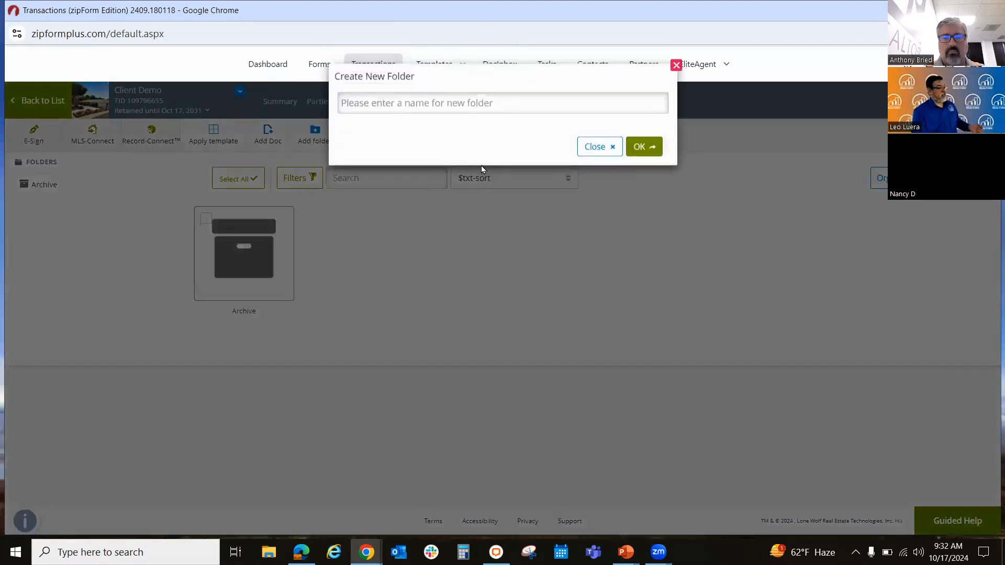
{"action": "left_click", "coordinate": [496, 106]}
{"action": "left_click", "coordinate": [498, 137]}
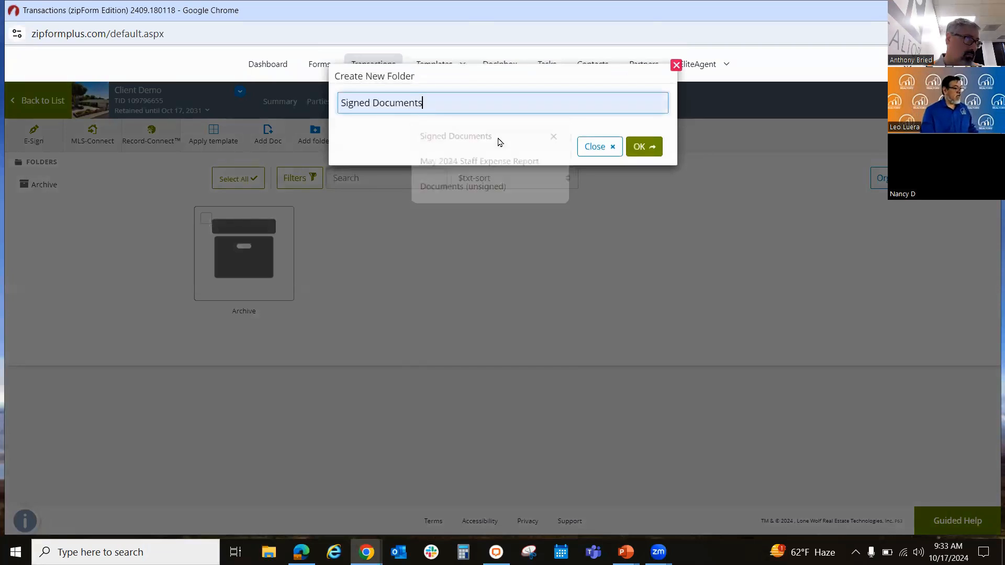
{"action": "left_click", "coordinate": [641, 147]}
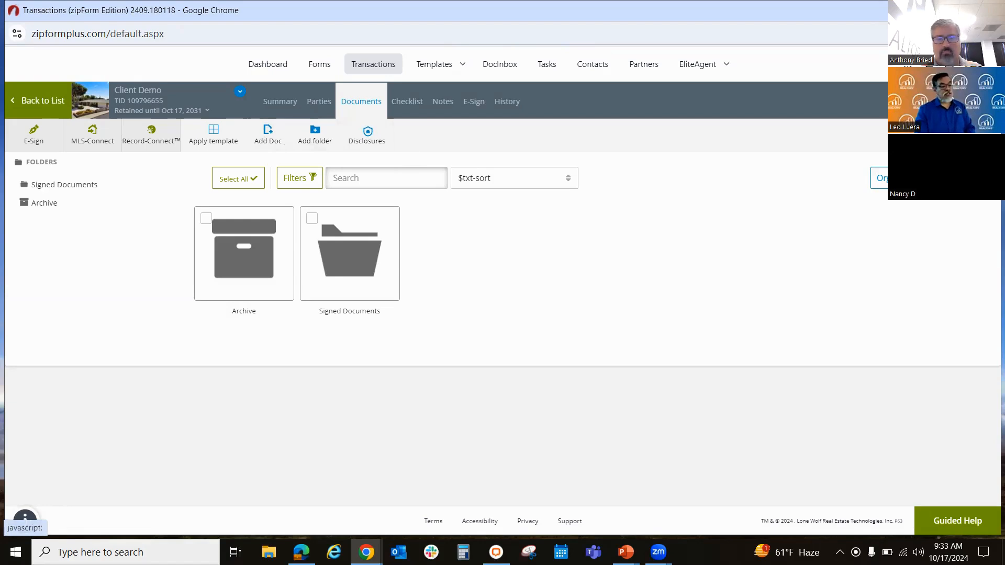
Step: Add the Fence Repair (or Replacement) – Proposal letter to the transaction from the CARSL sample letter library
{"action": "left_click", "coordinate": [25, 517]}
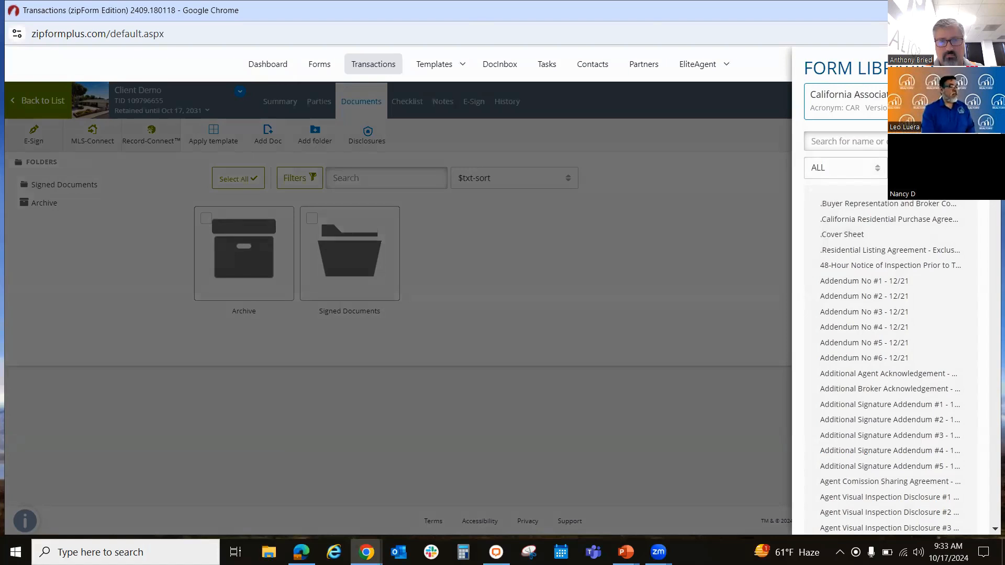
{"action": "left_click", "coordinate": [897, 102]}
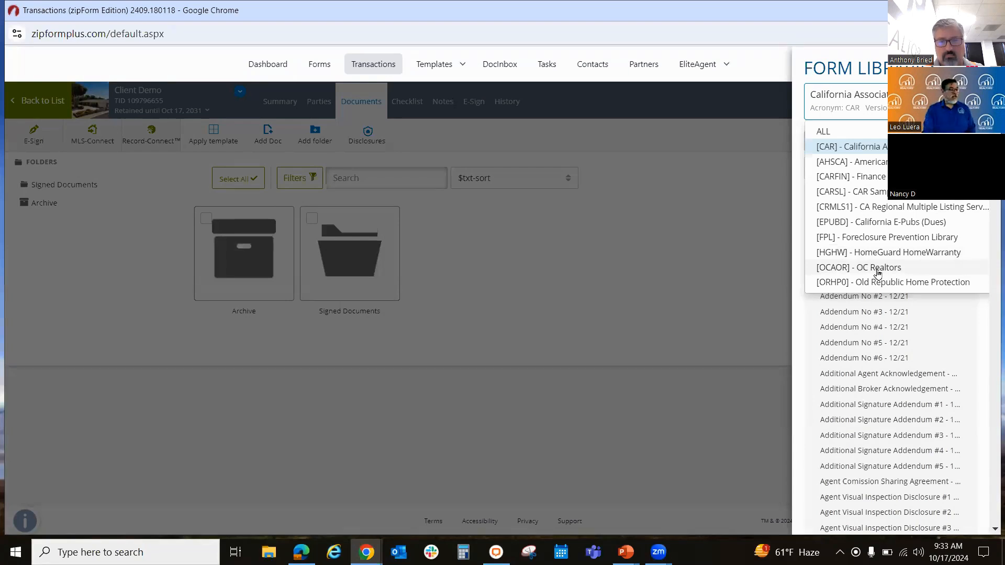
{"action": "left_click", "coordinate": [863, 194]}
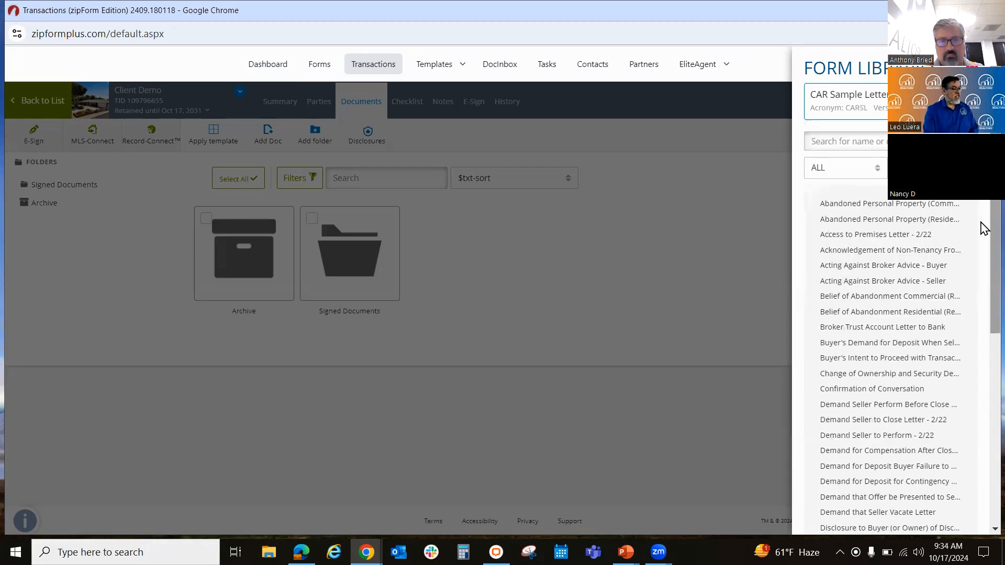
{"action": "scroll", "coordinate": [858, 181], "scroll_direction": "down", "scroll_amount": 1}
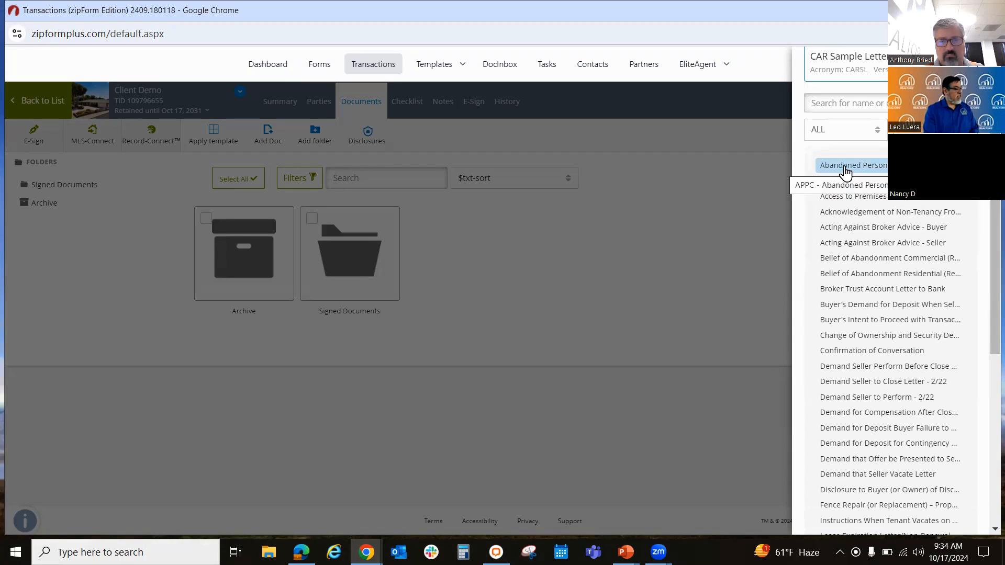
{"action": "scroll", "coordinate": [991, 247], "scroll_direction": "down", "scroll_amount": 1}
{"action": "scroll", "coordinate": [991, 247], "scroll_direction": "down", "scroll_amount": 5}
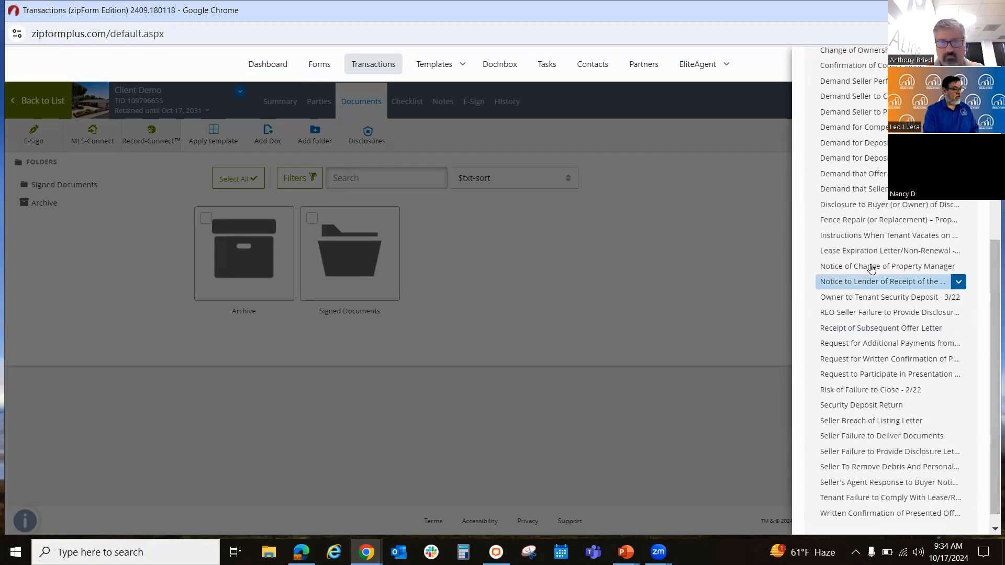
{"action": "left_click", "coordinate": [848, 221]}
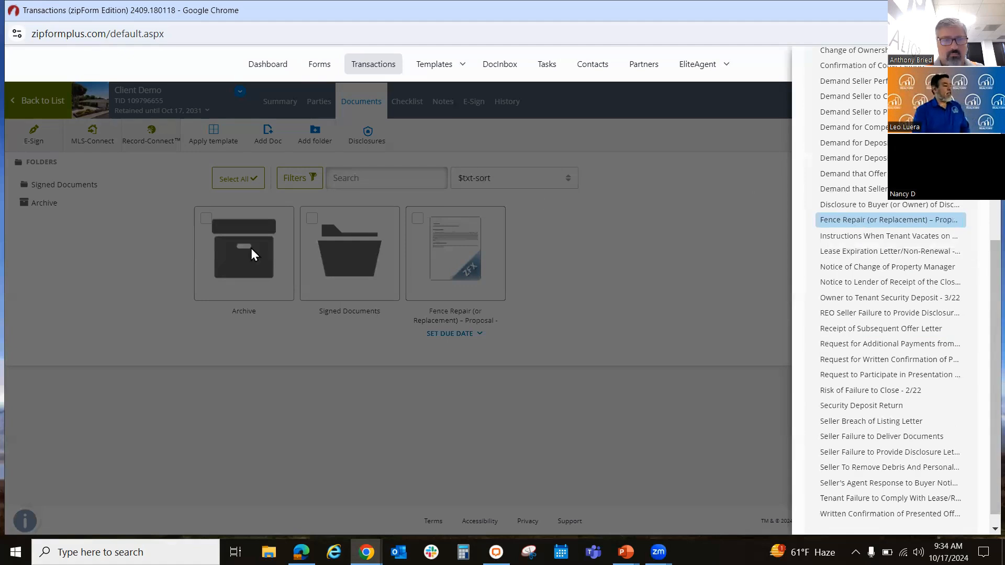
{"action": "left_click", "coordinate": [453, 268]}
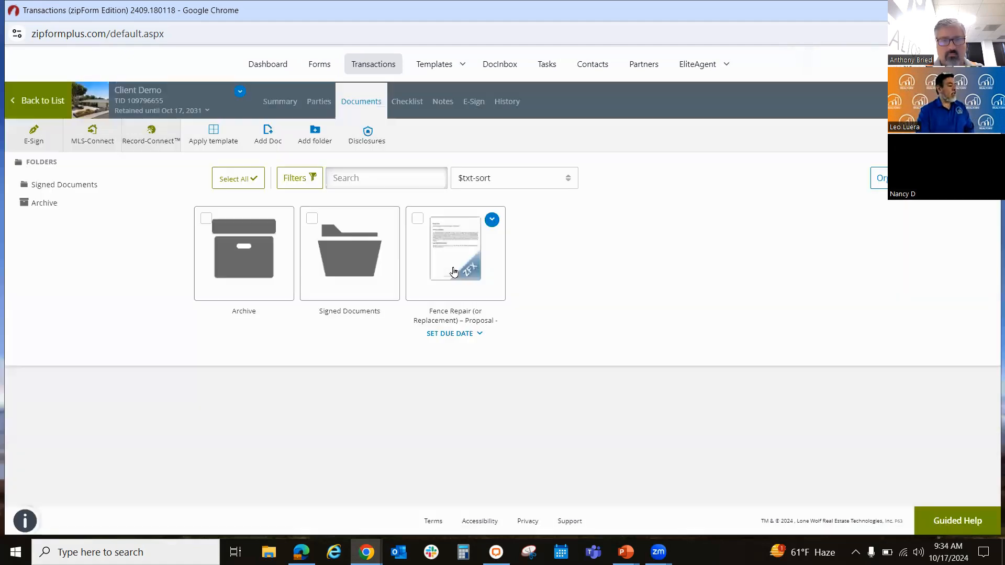
Step: Open the Fence Repair (or Replacement) – Proposal form to view it, and return to the documents without saving changes
{"action": "left_click", "coordinate": [453, 271]}
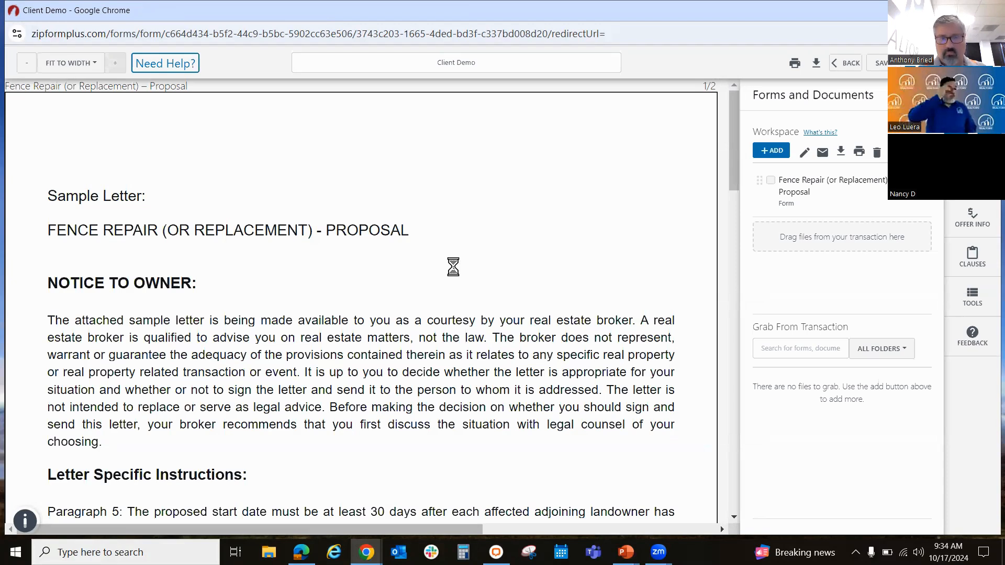
{"action": "left_click", "coordinate": [837, 71]}
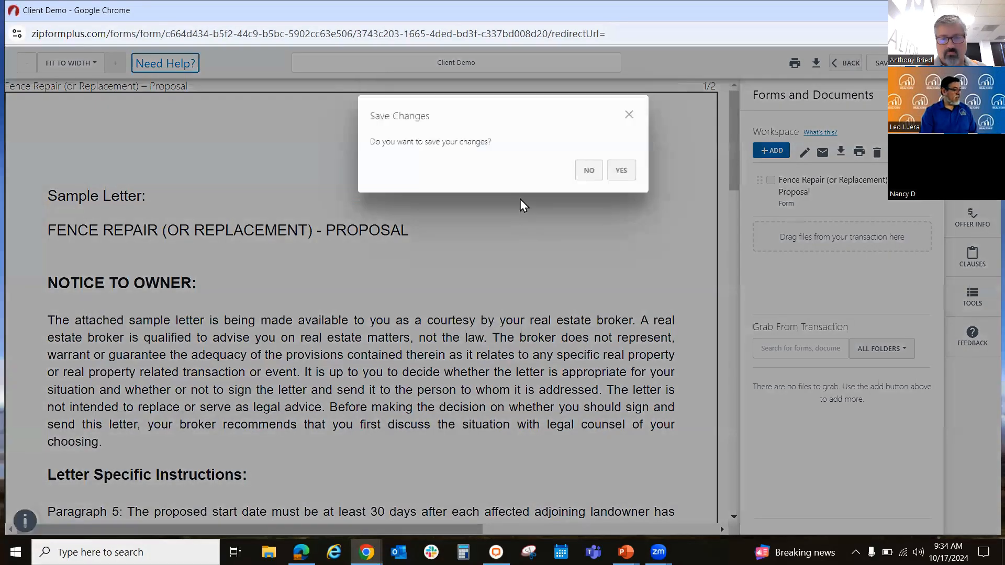
{"action": "left_click", "coordinate": [588, 172]}
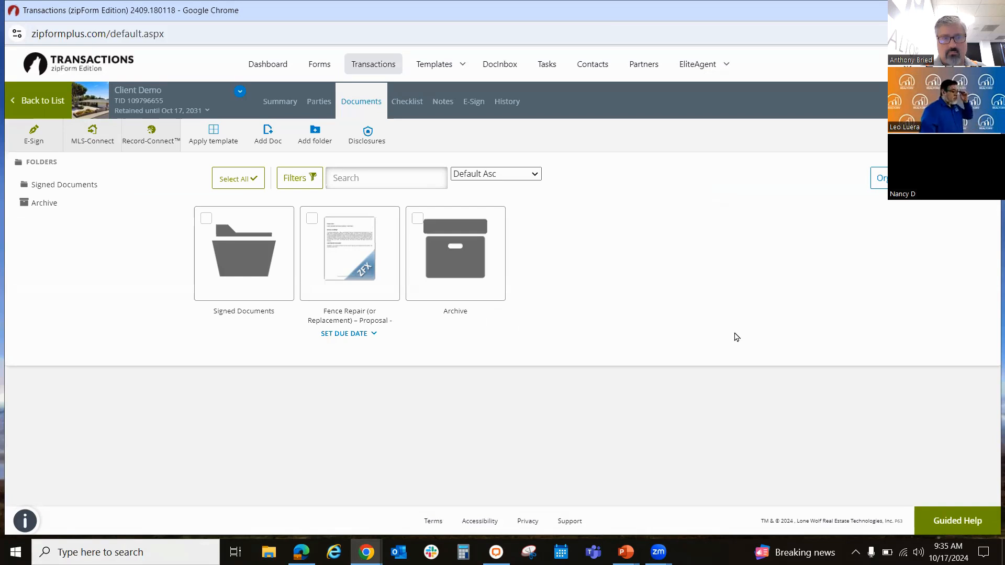
Step: Add the Buyer Representation and Broker Compensation Agreement and the California Residential Purchase Agreement from the CAR form library
{"action": "left_click", "coordinate": [957, 135]}
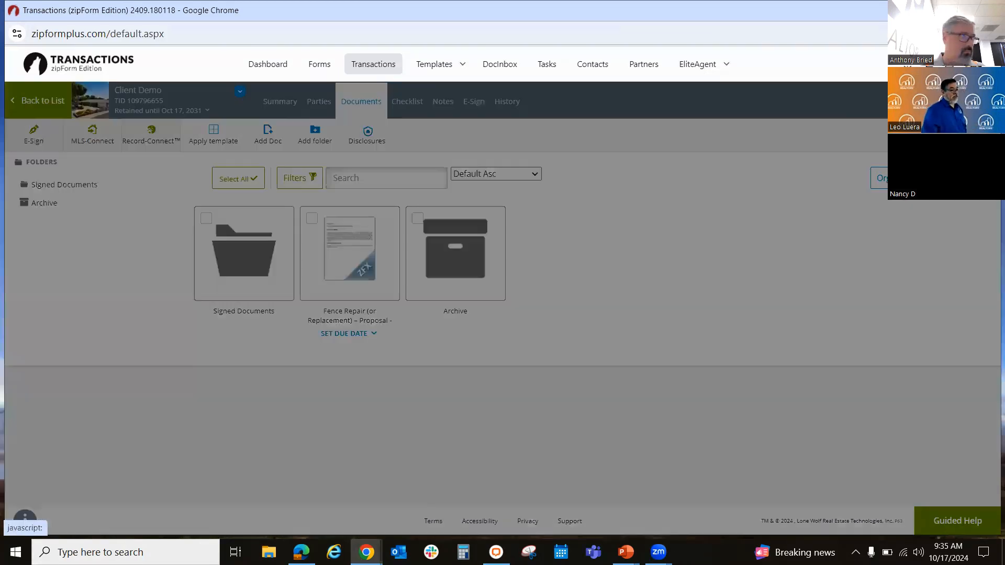
{"action": "left_click", "coordinate": [932, 102]}
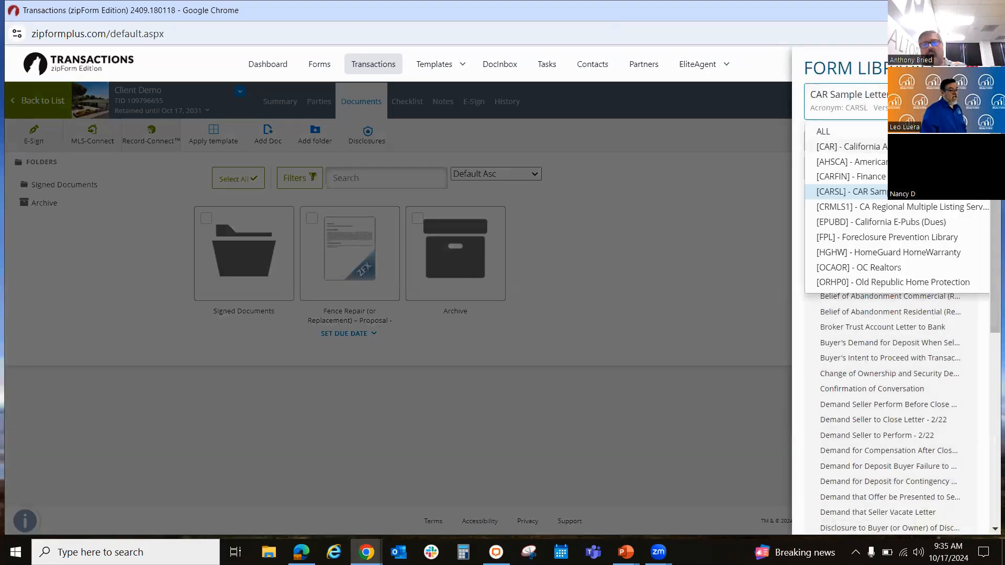
{"action": "left_click", "coordinate": [904, 147]}
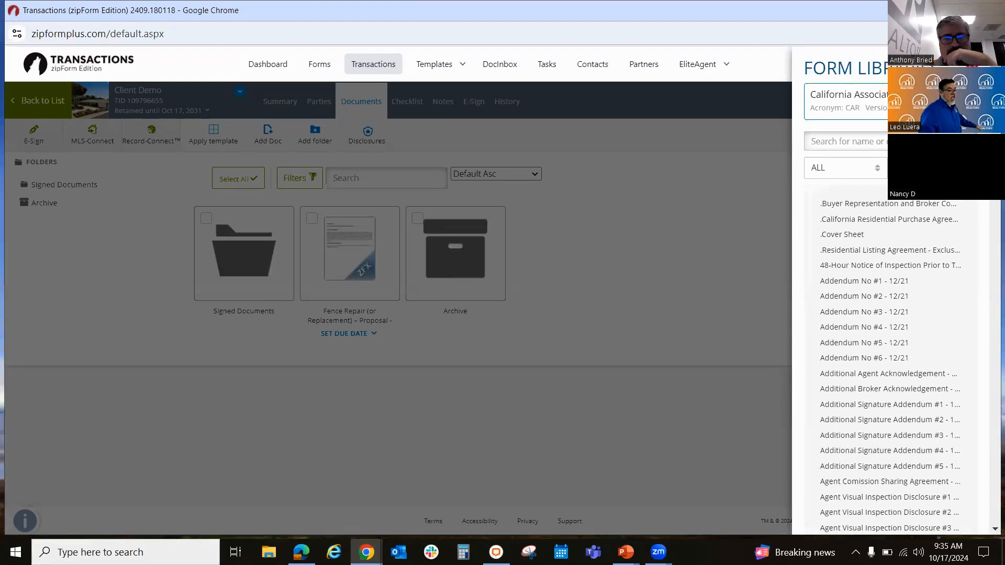
{"action": "left_click", "coordinate": [870, 206]}
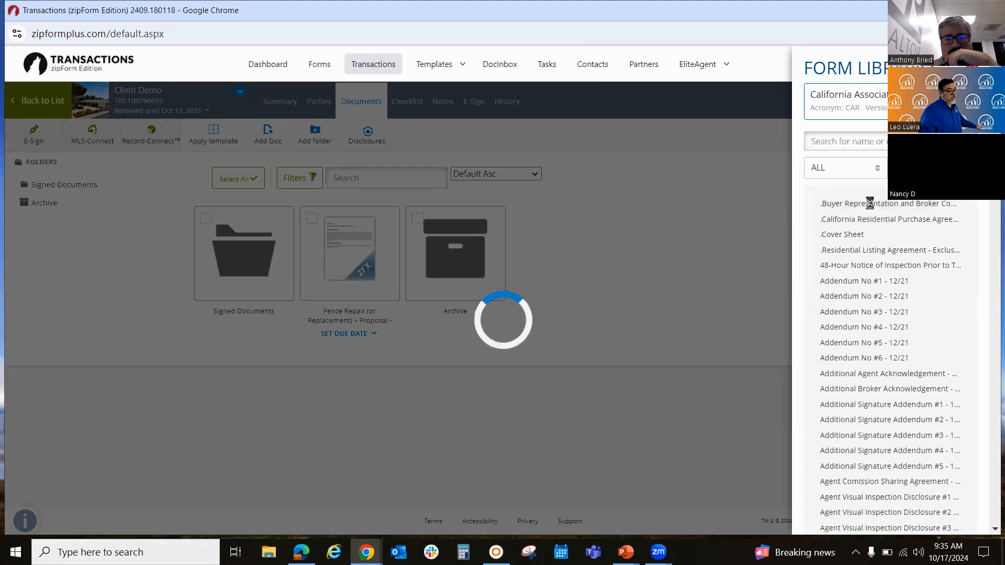
{"action": "left_click", "coordinate": [889, 224]}
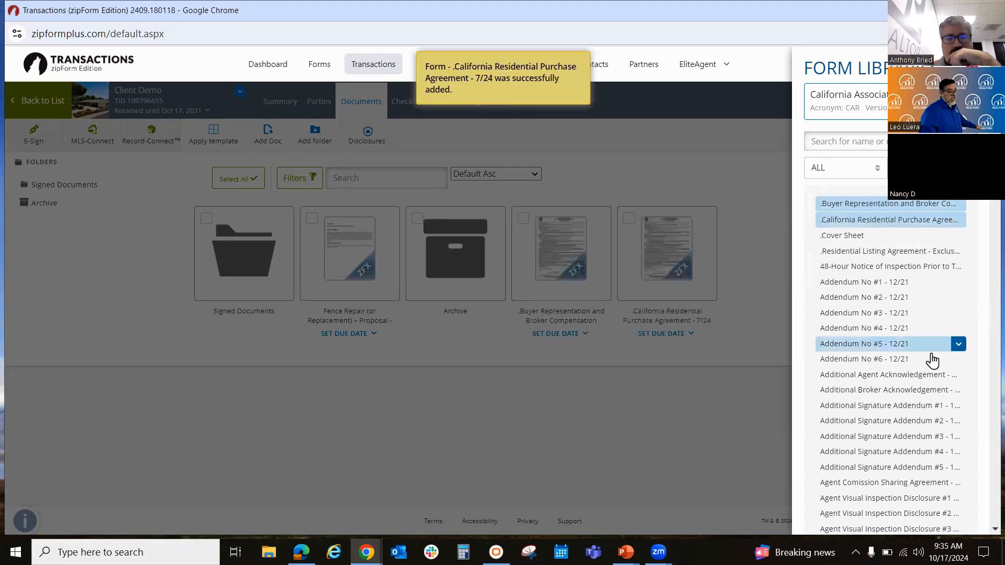
Step: Search the CAR form library for "avid" and add Agent Visual Inspection Disclosure #1 - 6/24
{"action": "left_click", "coordinate": [826, 143]}
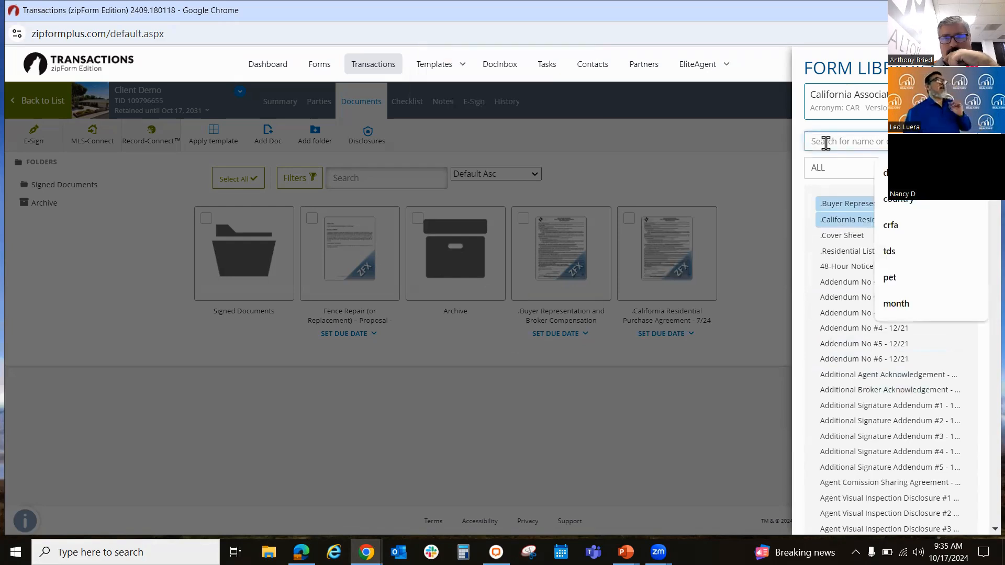
{"action": "type", "text": "avid"}
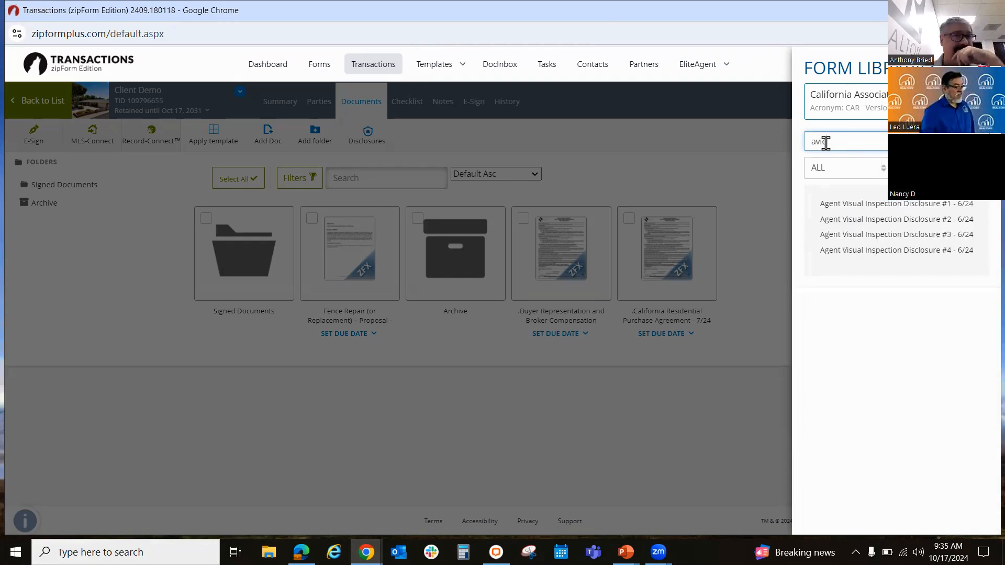
{"action": "left_click", "coordinate": [866, 204]}
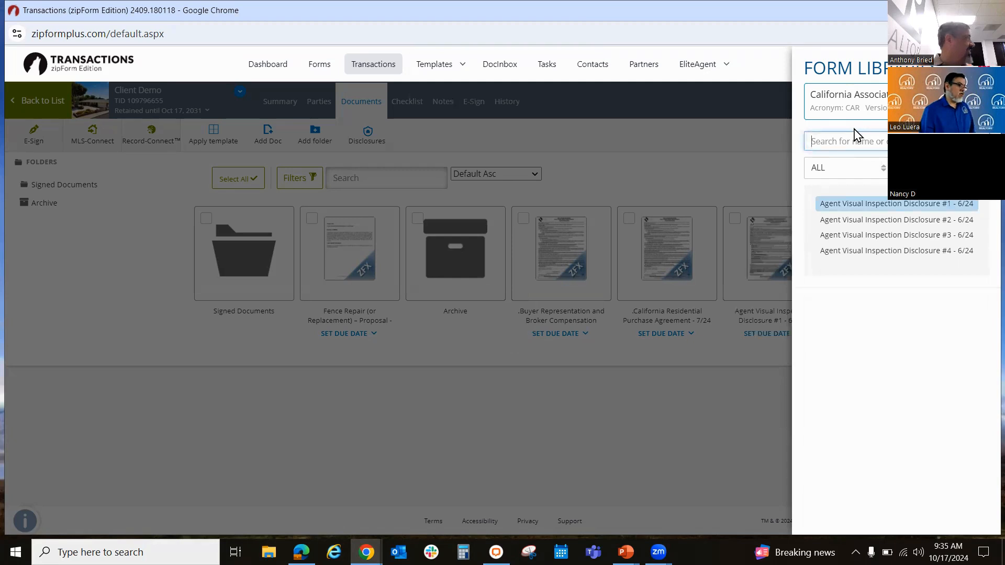
Step: Search the form library for "disclosure", add Bed Bug Disclosure - 6/23, and clear the search before closing the library
{"action": "type", "text": "disc"}
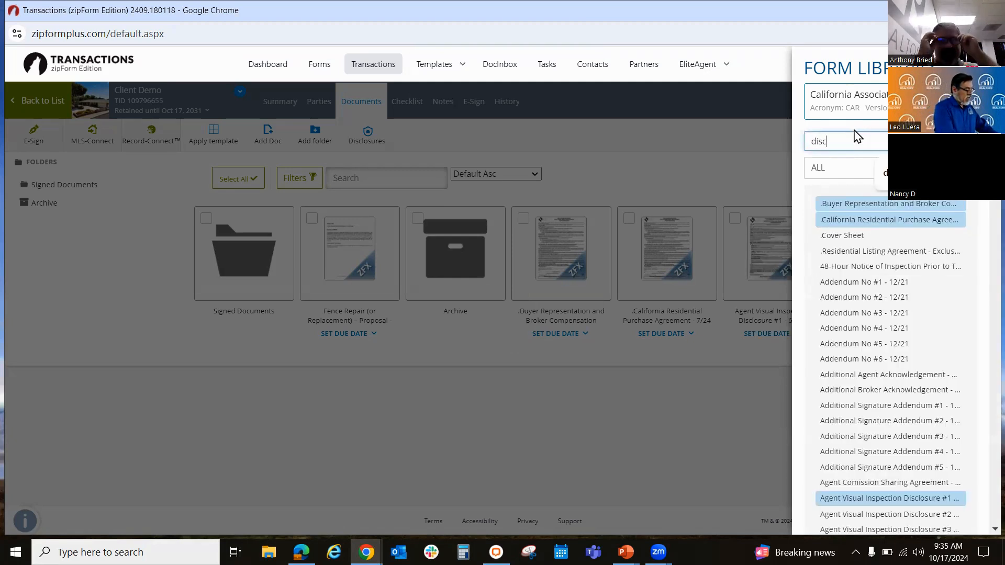
{"action": "type", "text": "losure"}
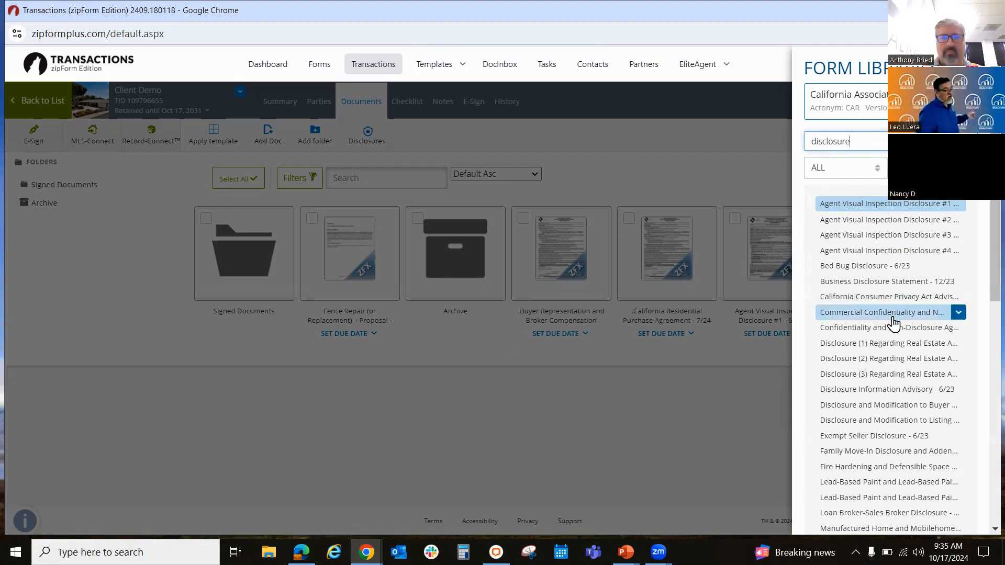
{"action": "left_click", "coordinate": [840, 267]}
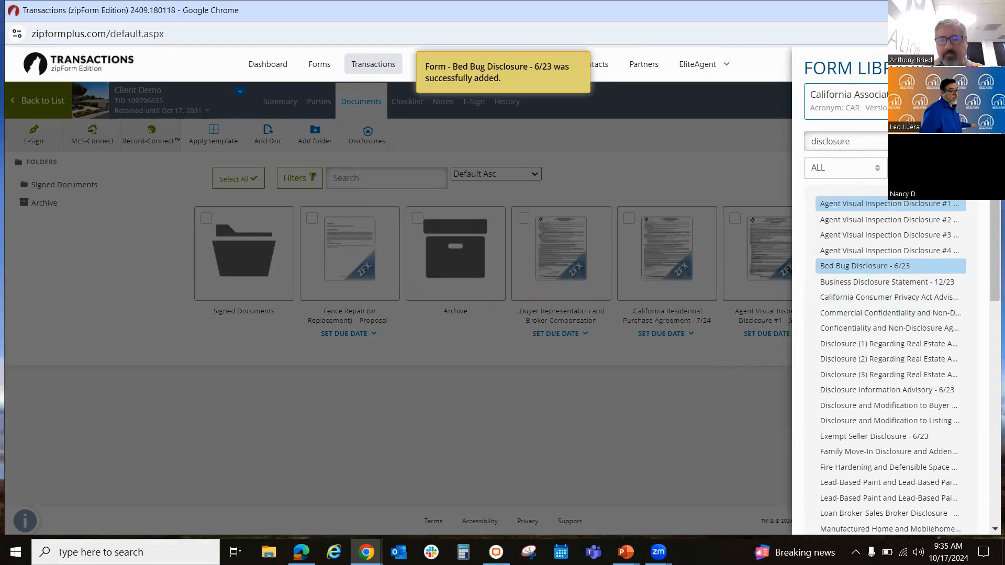
{"action": "left_click", "coordinate": [961, 142]}
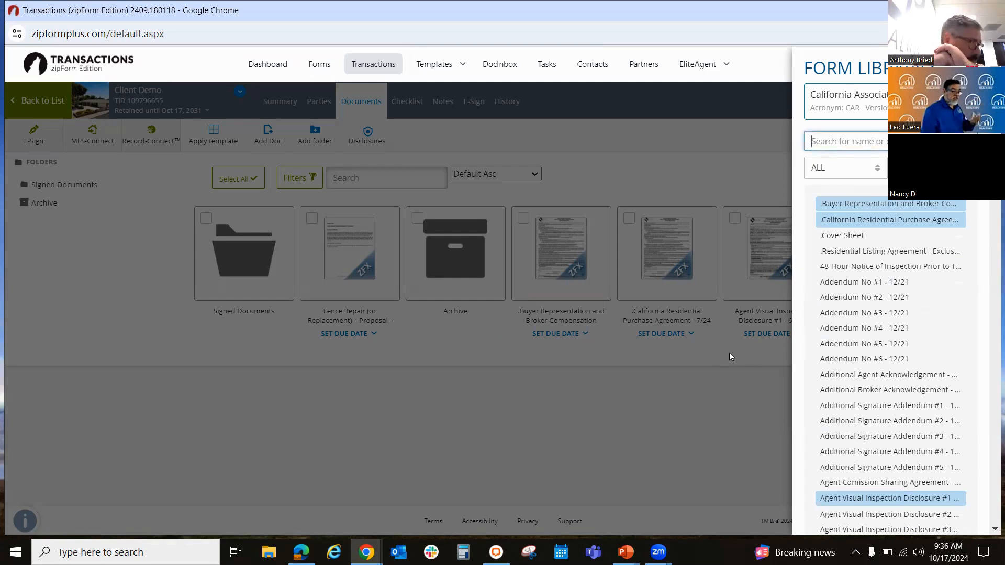
{"action": "left_click", "coordinate": [716, 402]}
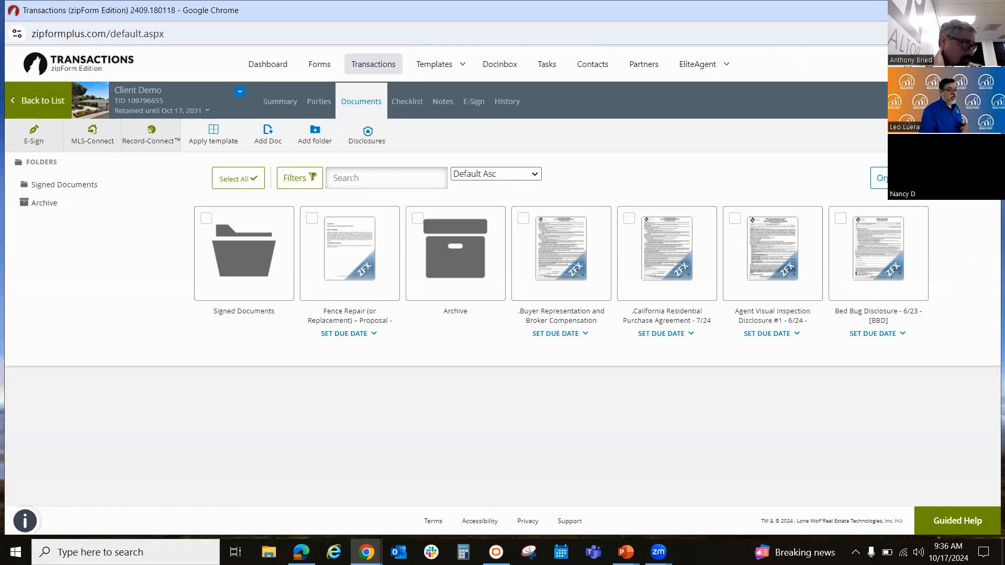
Step: Search the form library for "buyer" and add Buyer Counter Offer #1 - 6/23 to the transaction's documents
{"action": "left_click", "coordinate": [957, 135]}
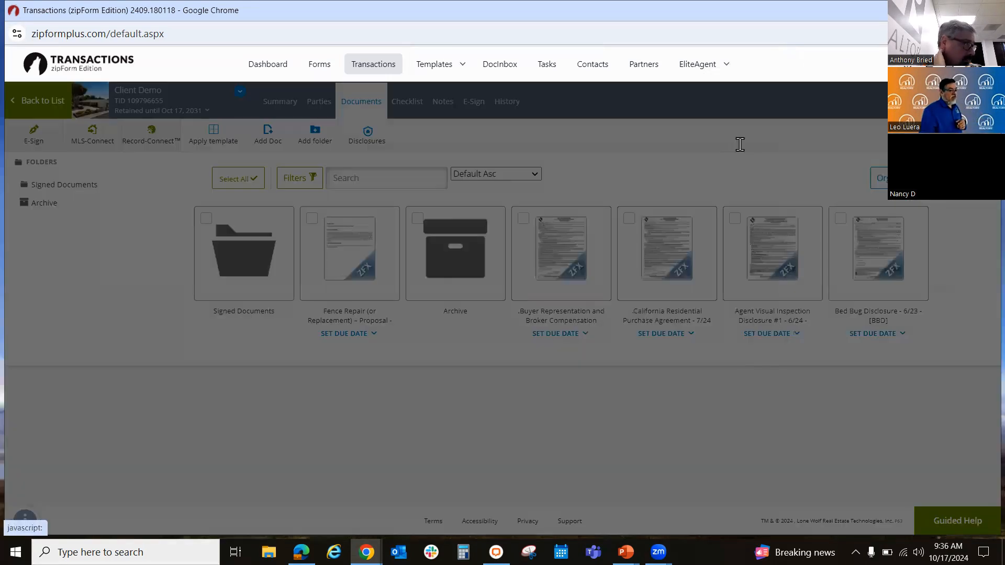
{"action": "left_click", "coordinate": [858, 142]}
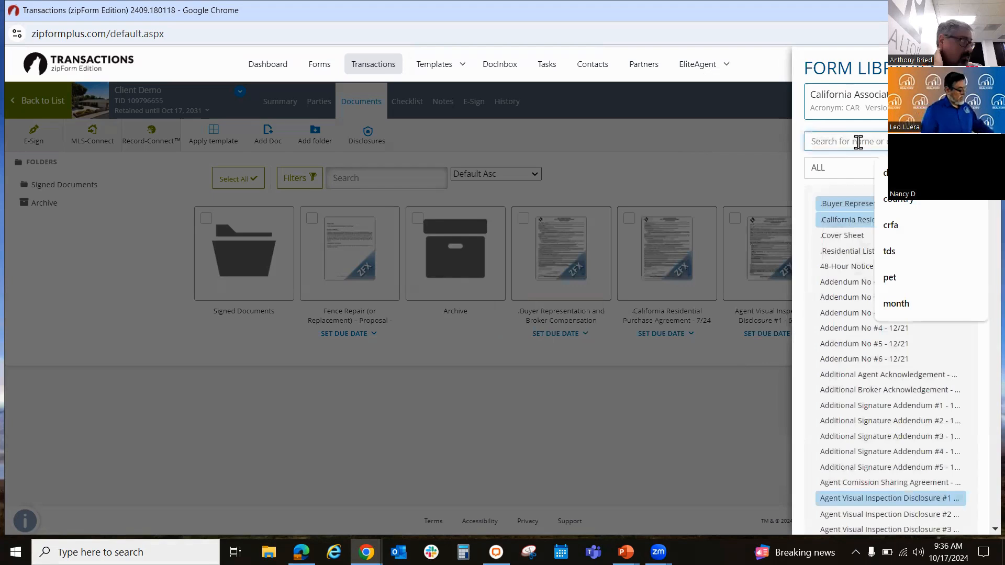
{"action": "type", "text": "buyer"}
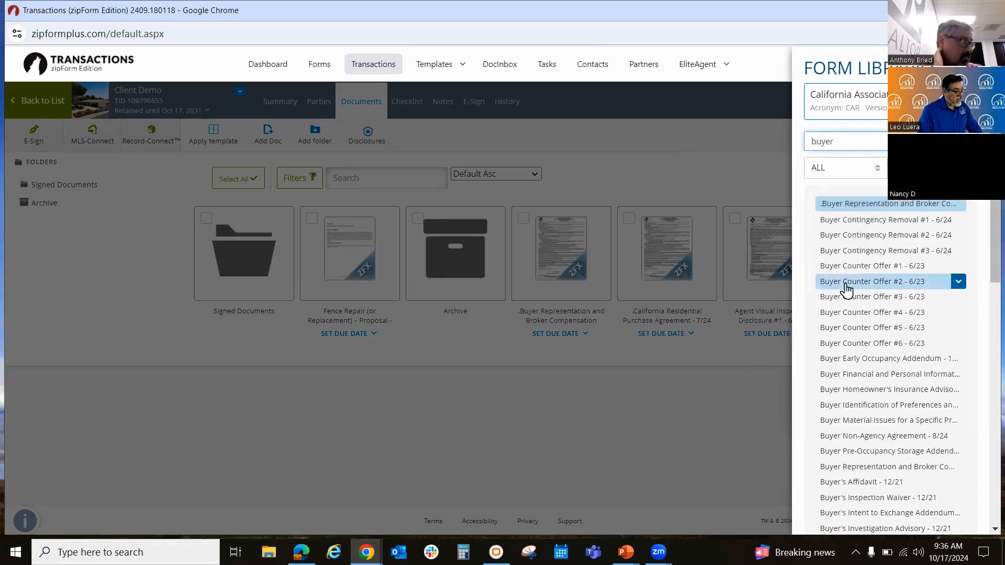
{"action": "left_click", "coordinate": [852, 266]}
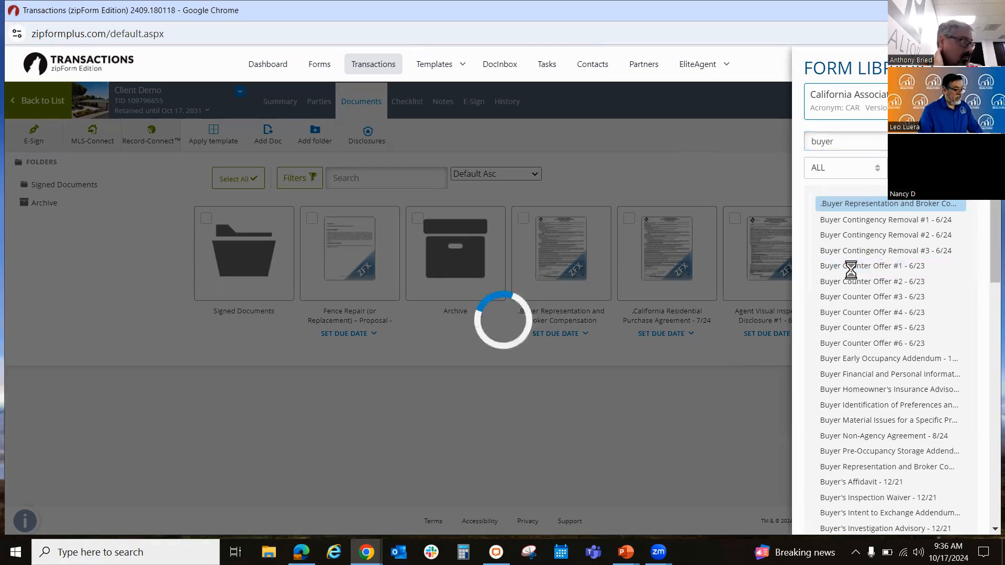
{"action": "left_click", "coordinate": [658, 414]}
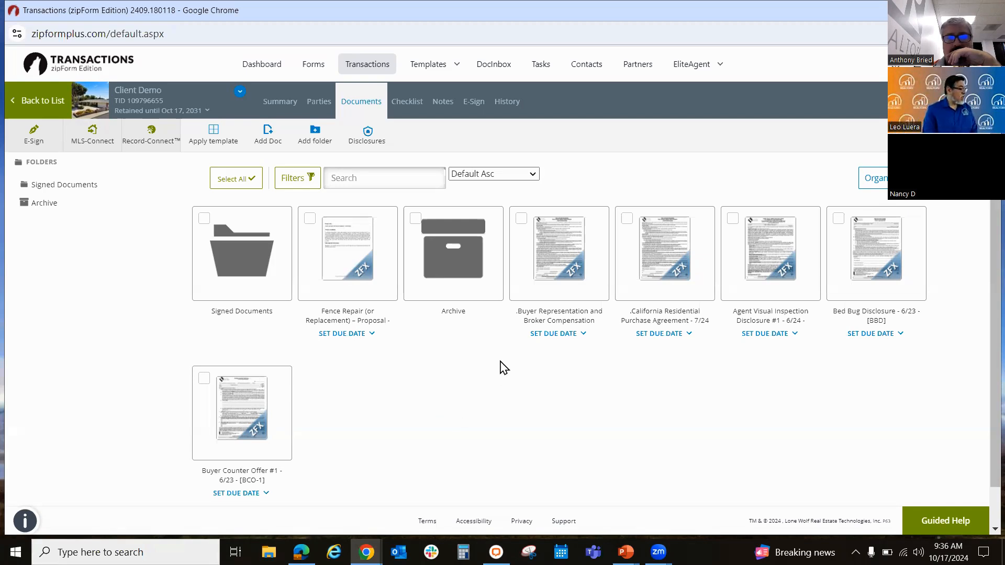
Step: Upload ProofofFunds.pdf from the desktop's zipForm Related folder to the transaction's documents, and return to the transactions list
{"action": "left_click", "coordinate": [268, 137]}
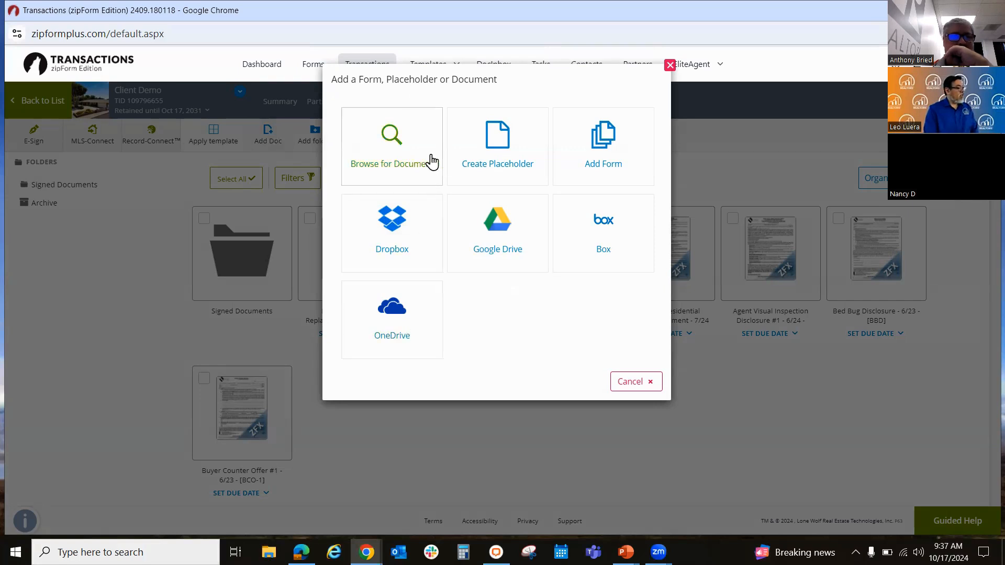
{"action": "left_click", "coordinate": [406, 146]}
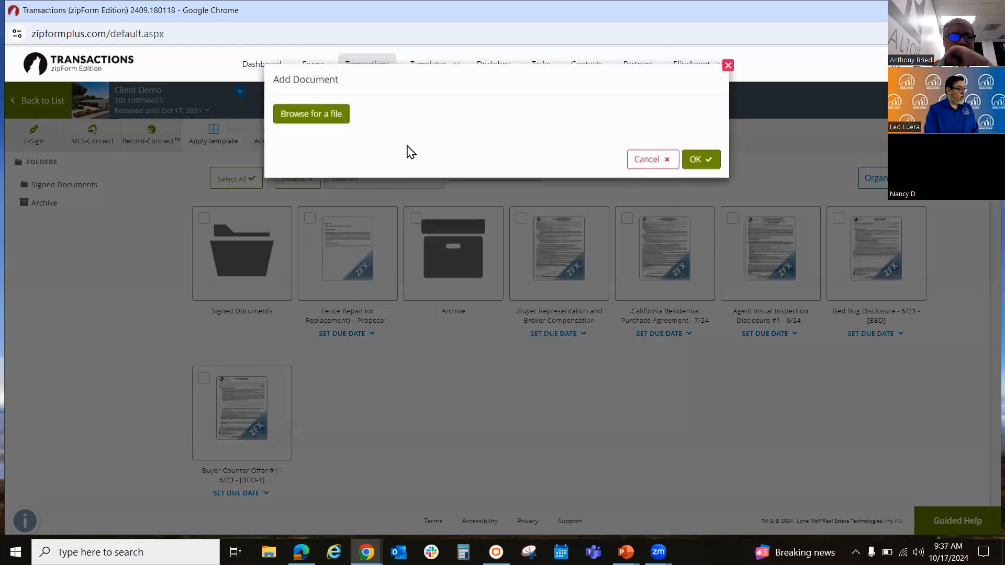
{"action": "left_click", "coordinate": [324, 117]}
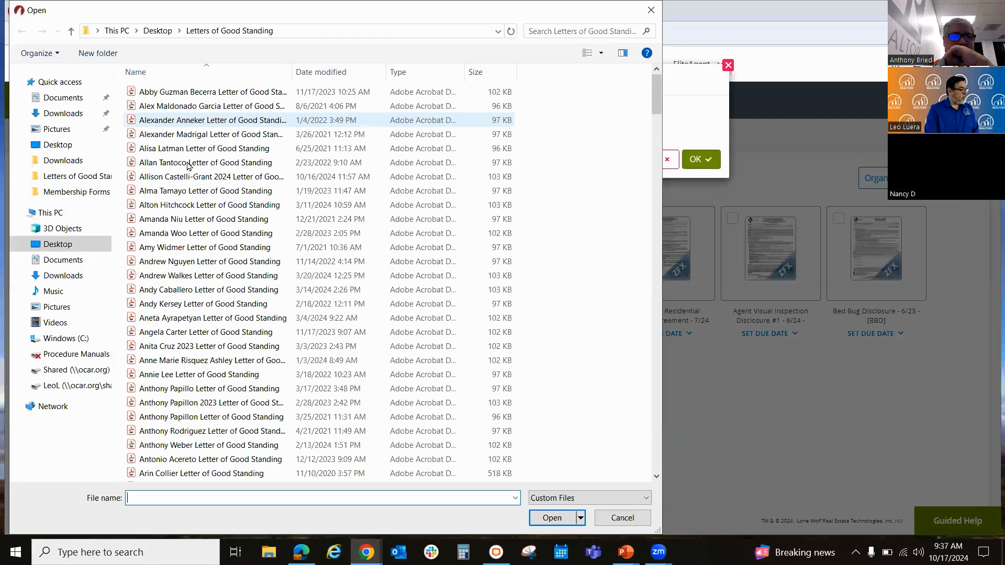
{"action": "left_click", "coordinate": [59, 145]}
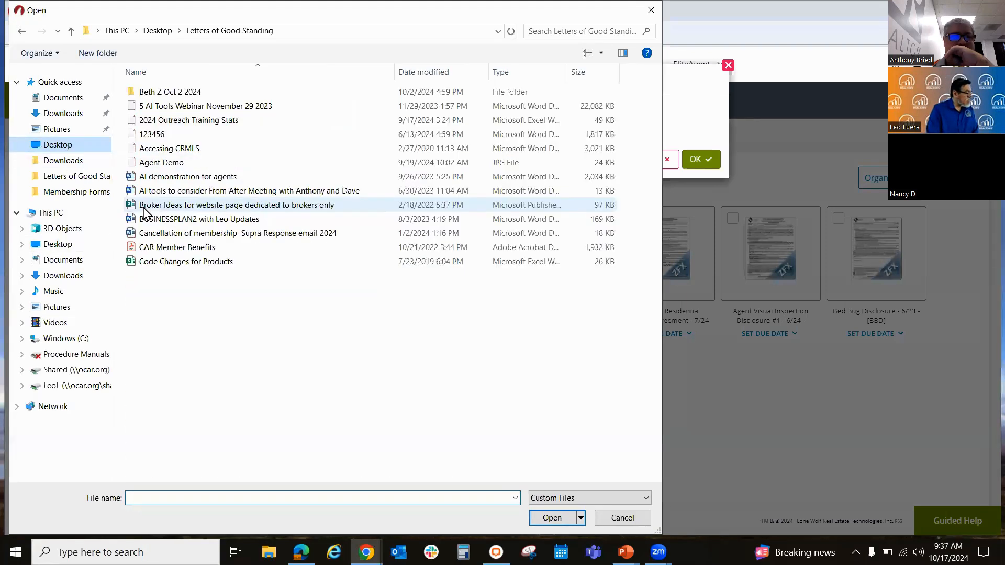
{"action": "double_click", "coordinate": [180, 374]}
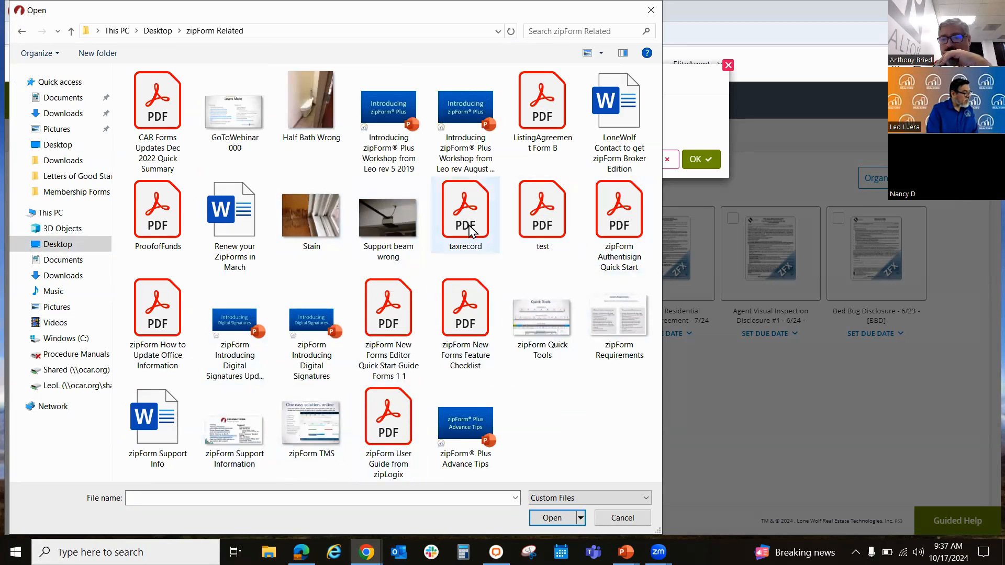
{"action": "left_click", "coordinate": [149, 205]}
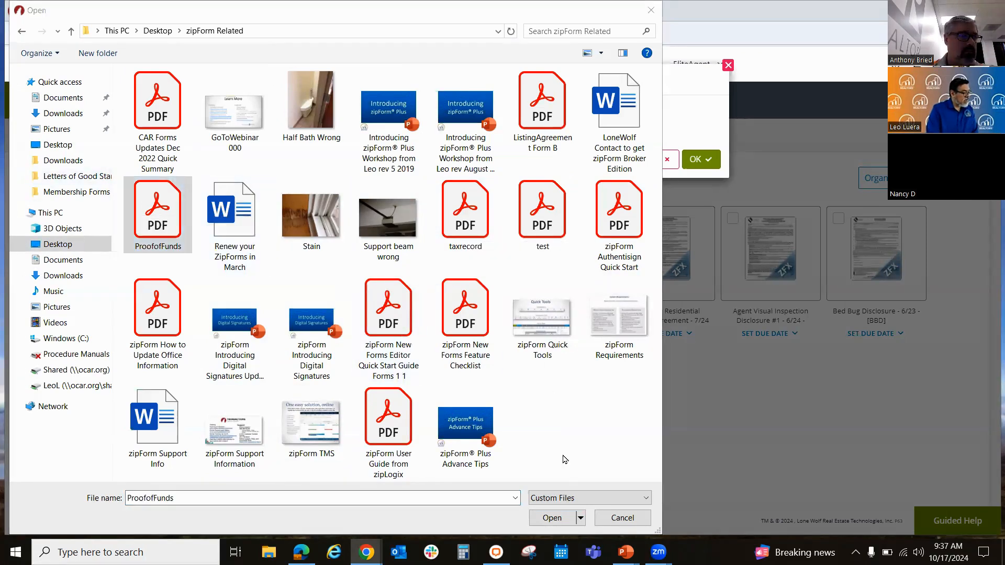
{"action": "left_click", "coordinate": [552, 518]}
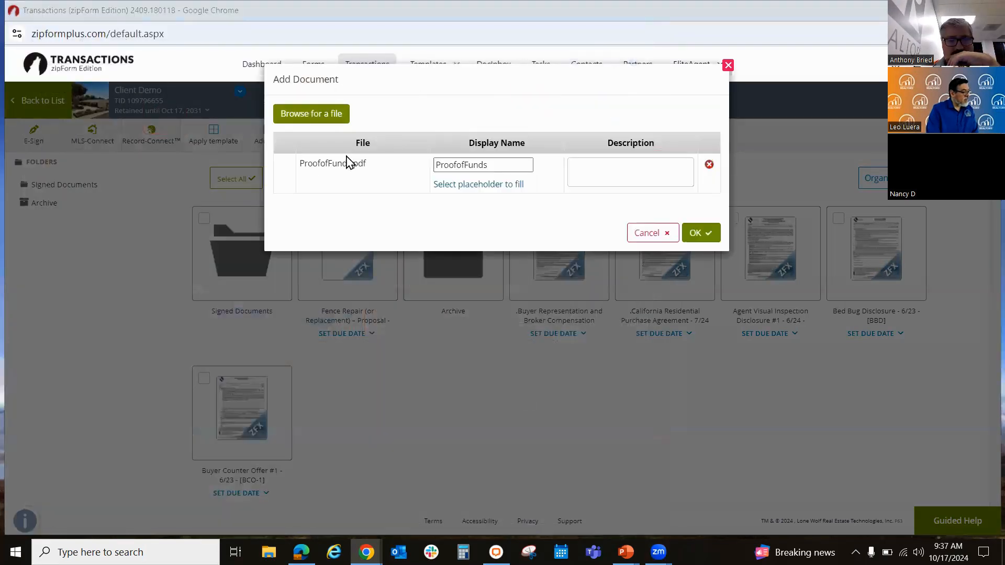
{"action": "left_click", "coordinate": [701, 233]}
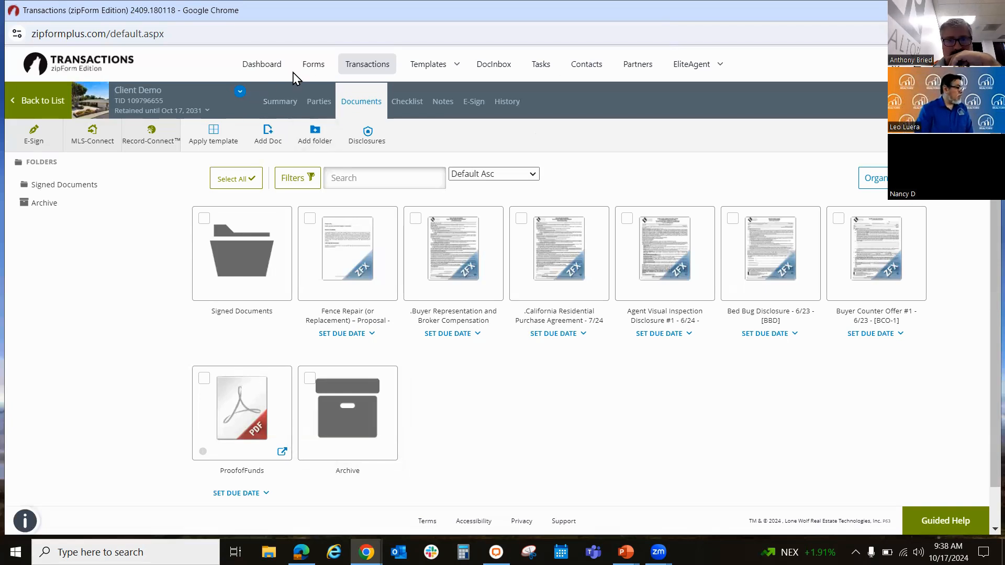
{"action": "left_click", "coordinate": [352, 73]}
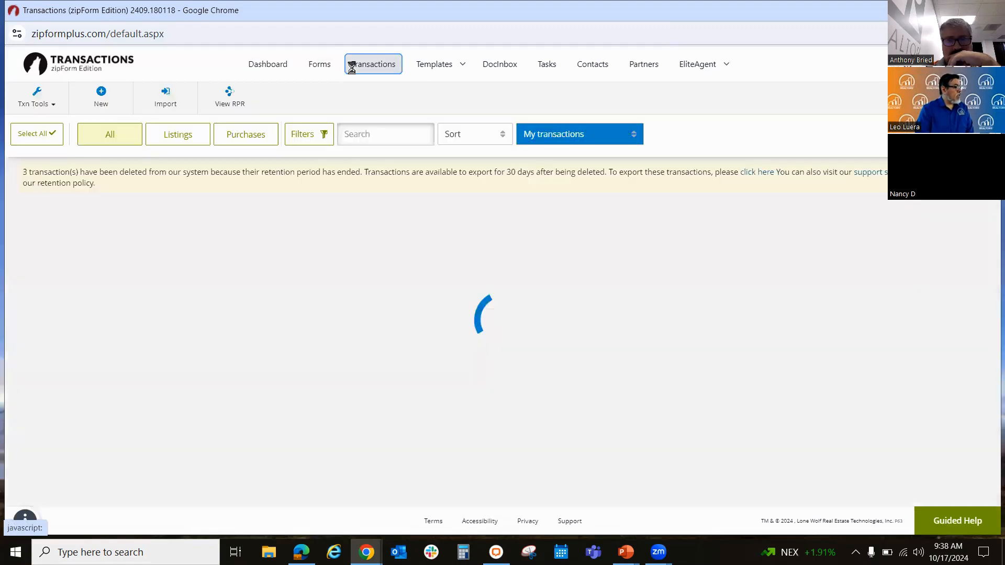
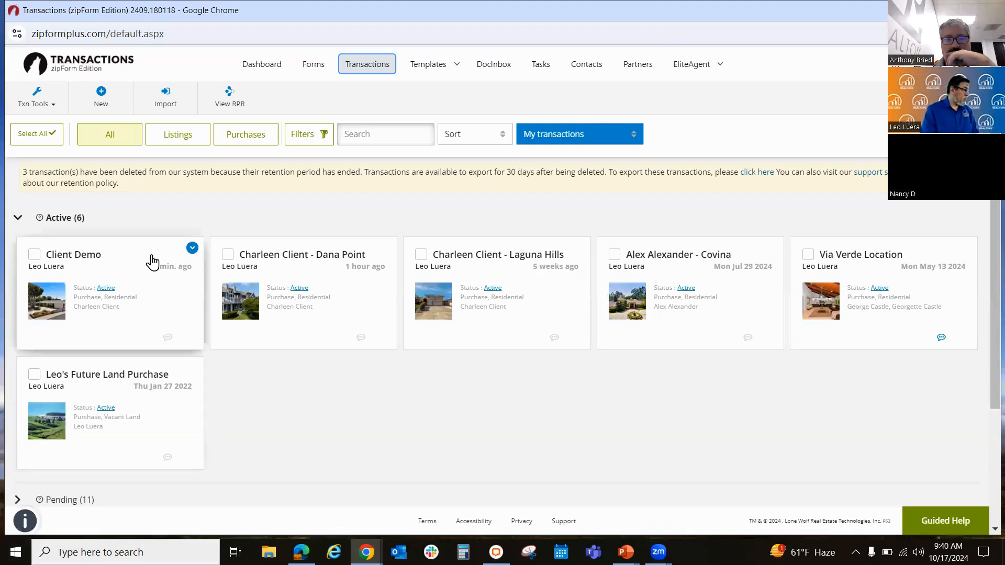
Step: Open the Client Demo transaction and start a new e-signing named "Client Demo RPA"
{"action": "left_click", "coordinate": [182, 308]}
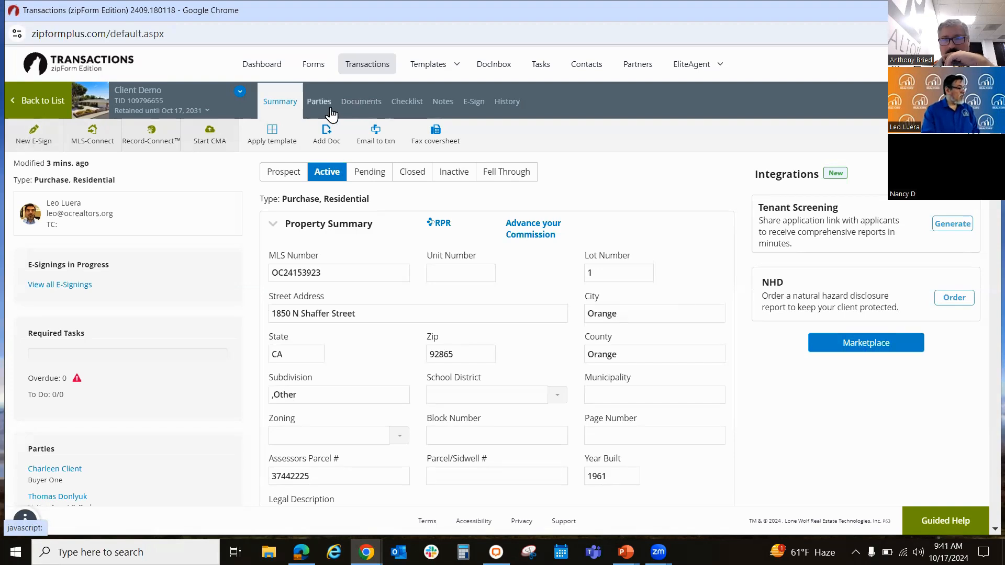
{"action": "left_click", "coordinate": [360, 109]}
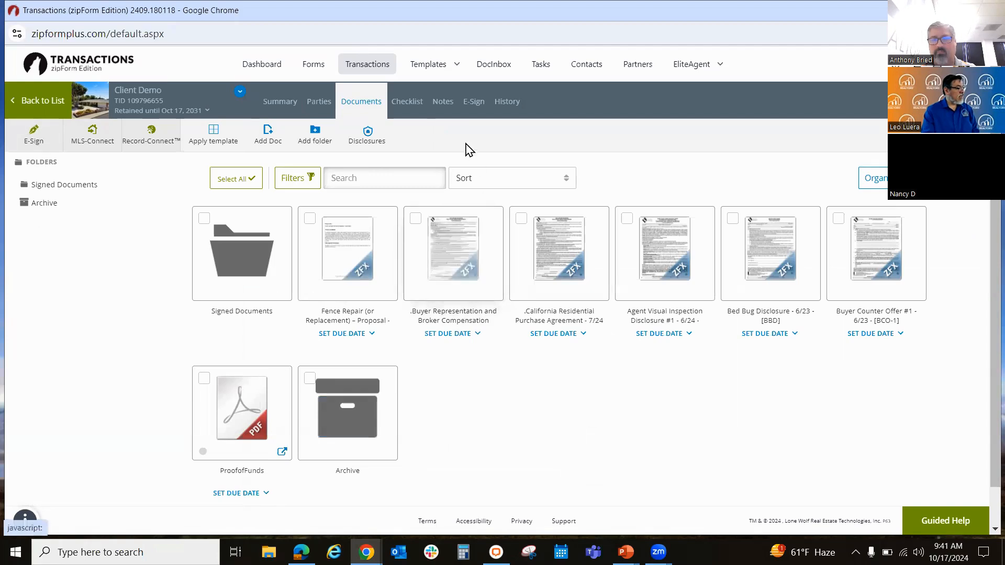
{"action": "left_click", "coordinate": [472, 105]}
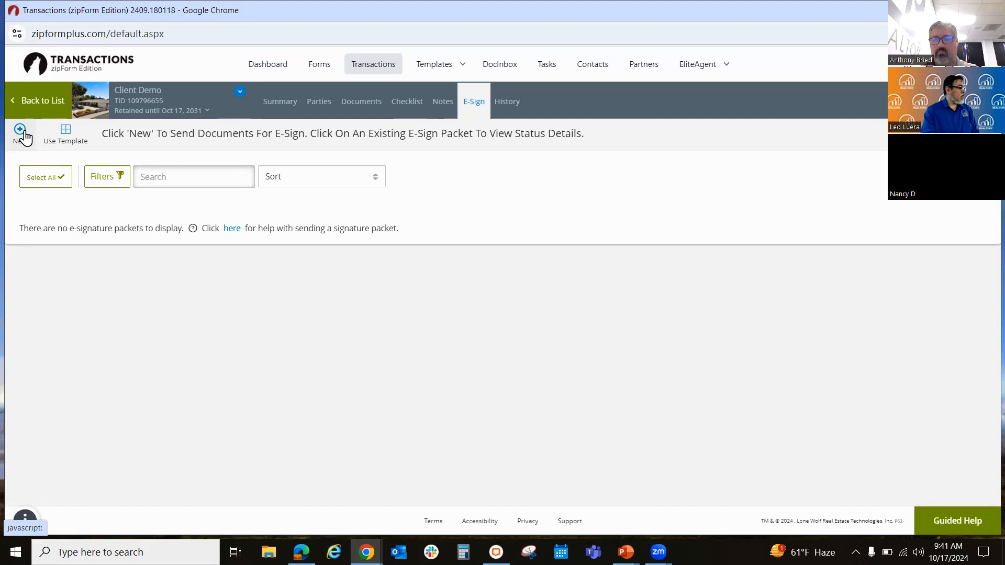
{"action": "left_click", "coordinate": [21, 139]}
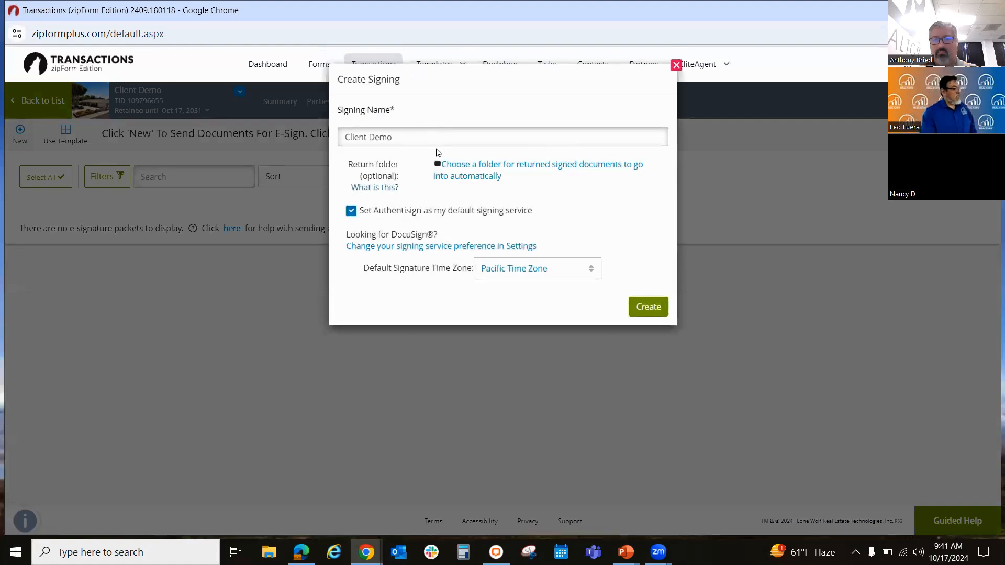
{"action": "left_click", "coordinate": [432, 143]}
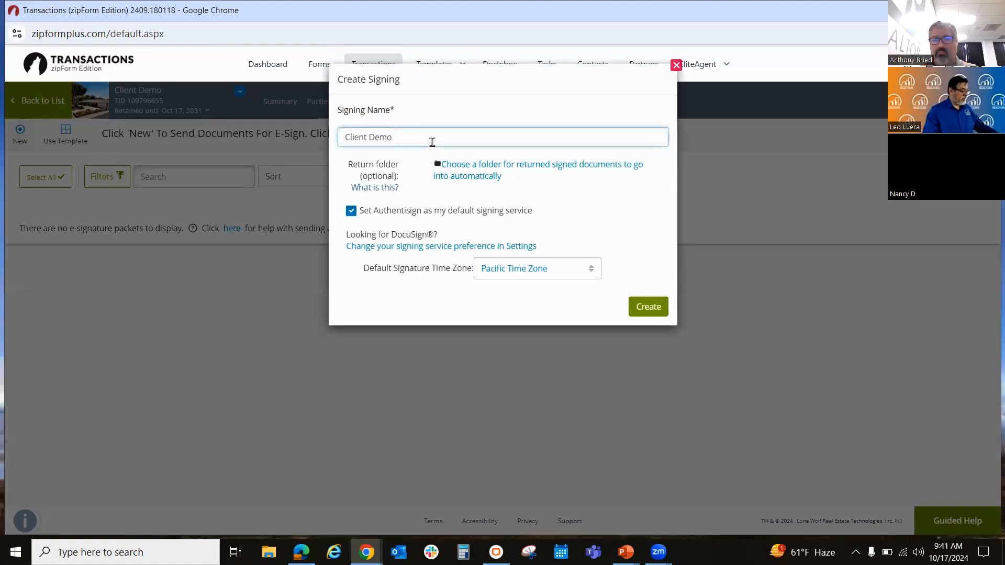
{"action": "type", "text": "PA"}
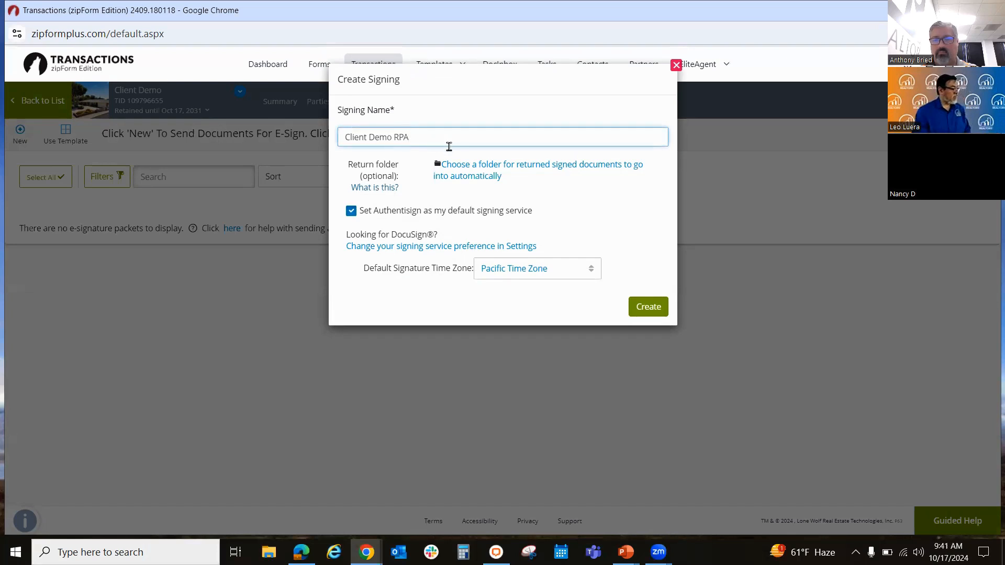
Step: Set Signed Documents as the return folder for signed files, keep Pacific Time Zone, and create the signing
{"action": "left_click", "coordinate": [480, 173]}
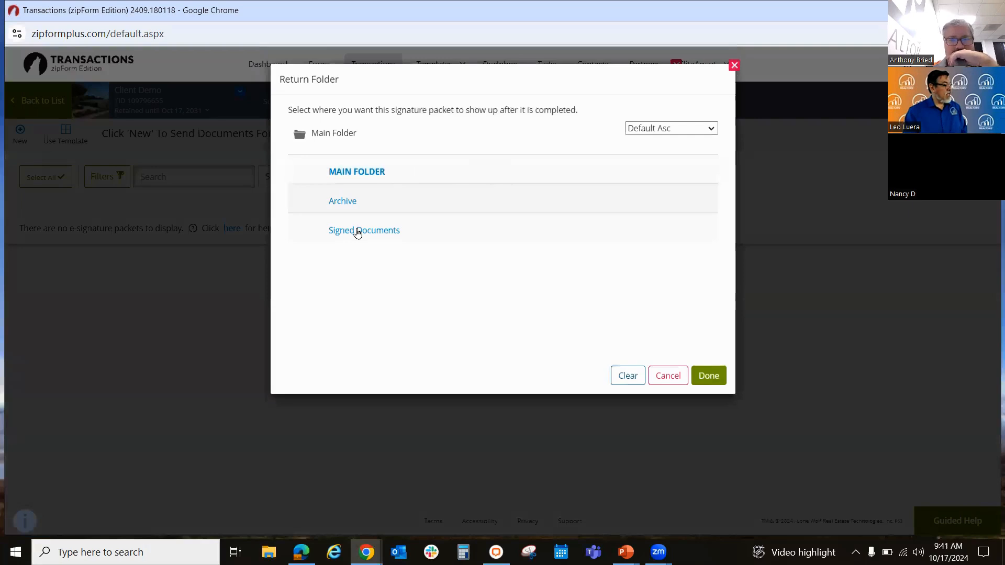
{"action": "left_click", "coordinate": [392, 234]}
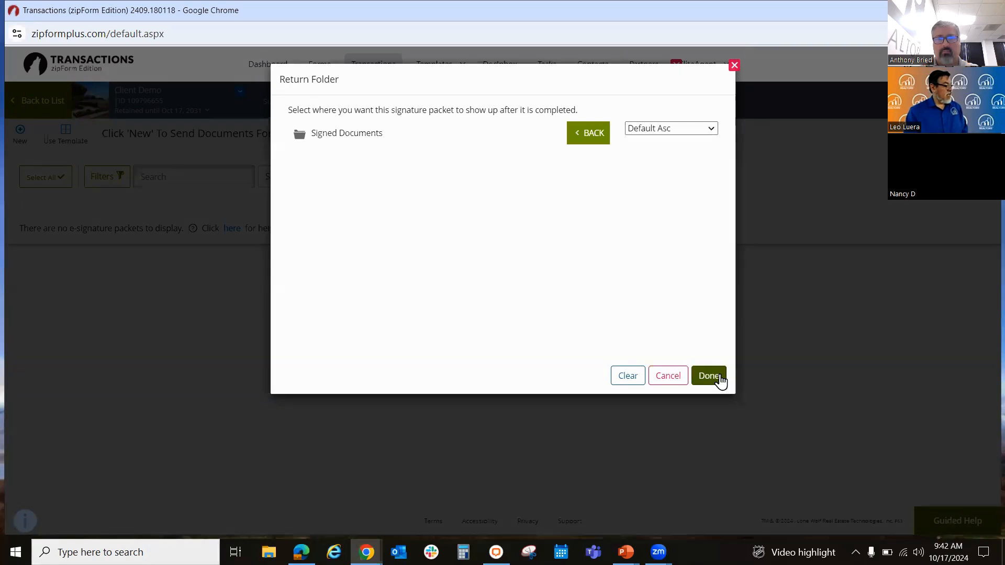
{"action": "left_click", "coordinate": [722, 379]}
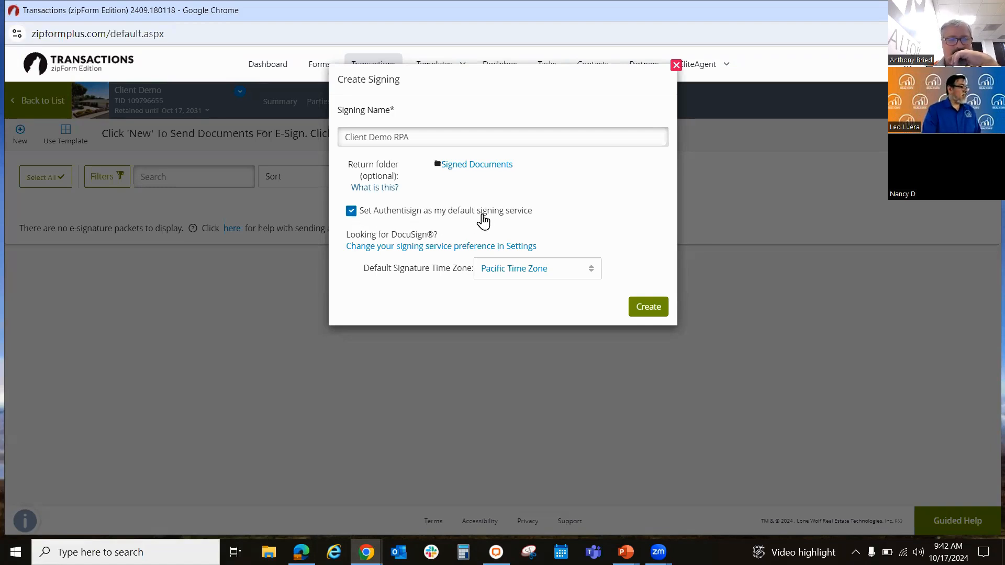
{"action": "left_click", "coordinate": [580, 272]}
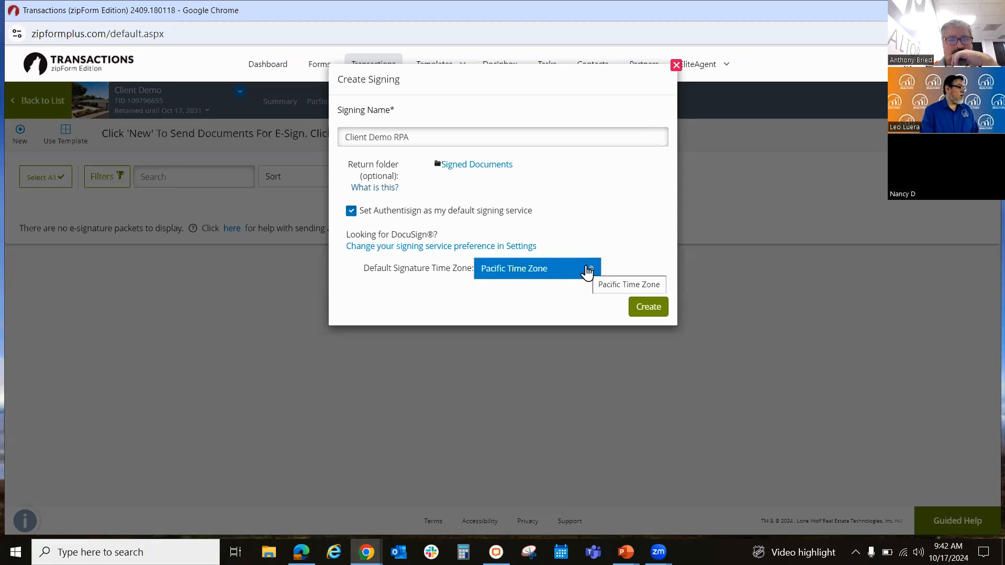
{"action": "left_click", "coordinate": [588, 272]}
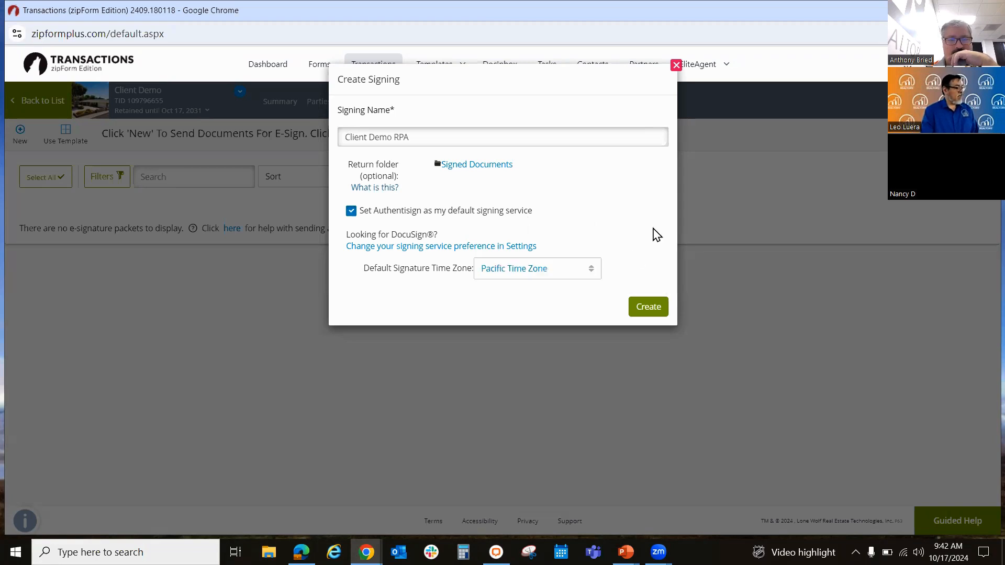
{"action": "left_click", "coordinate": [646, 312]}
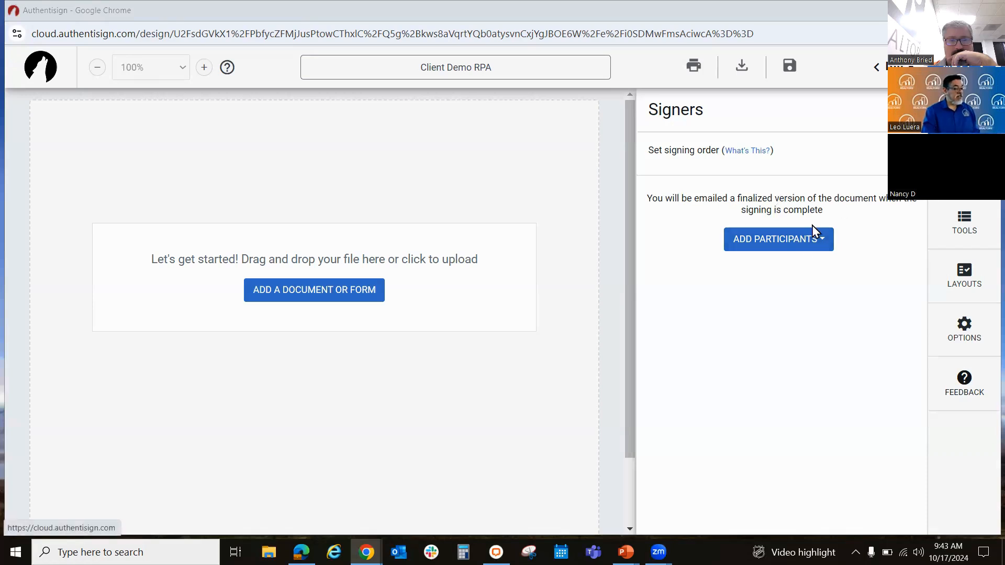
Step: Add Buyer One and the Selling Agent from the transaction as remote signers, with the signing order enabled
{"action": "left_click", "coordinate": [780, 243]}
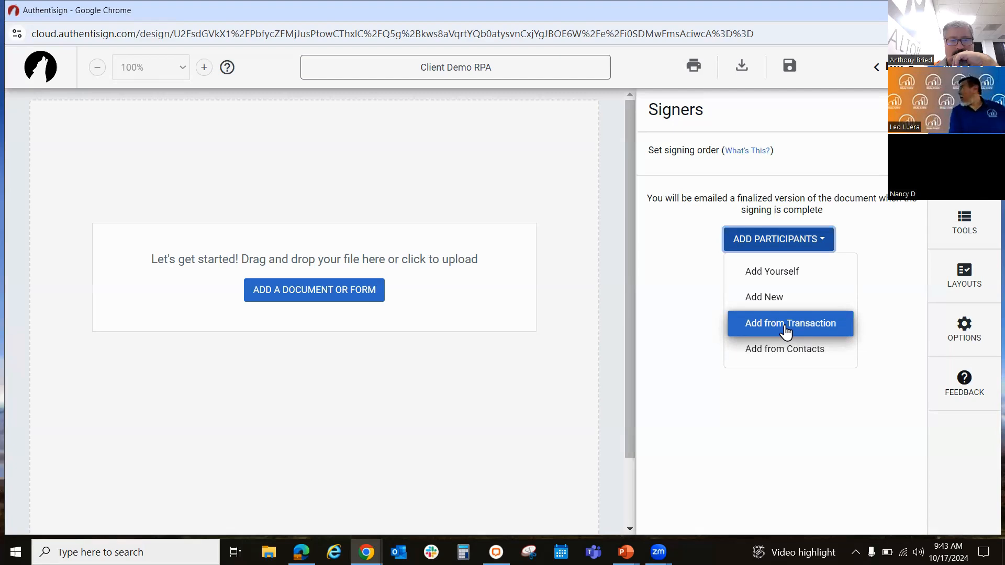
{"action": "left_click", "coordinate": [785, 324]}
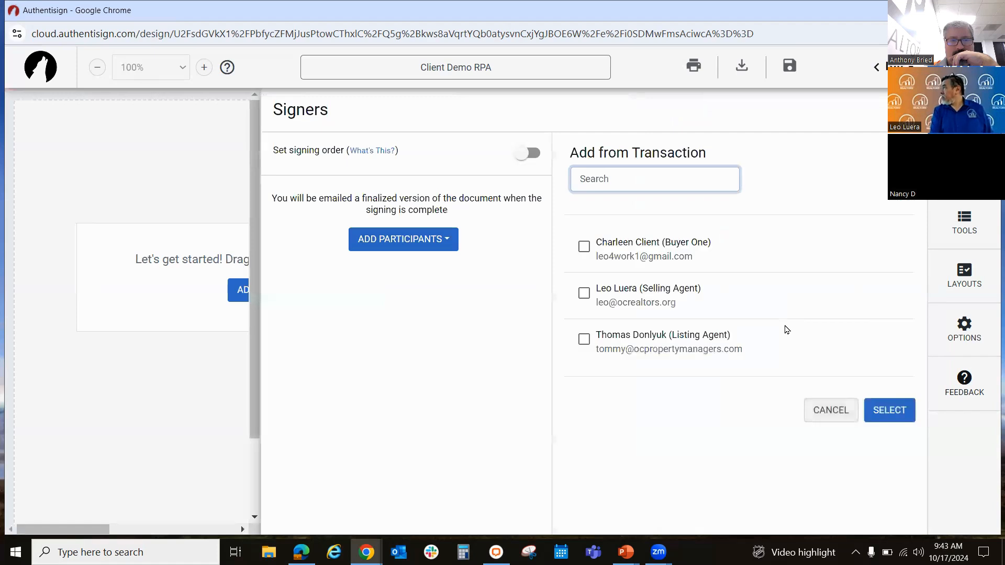
{"action": "left_click", "coordinate": [584, 246]}
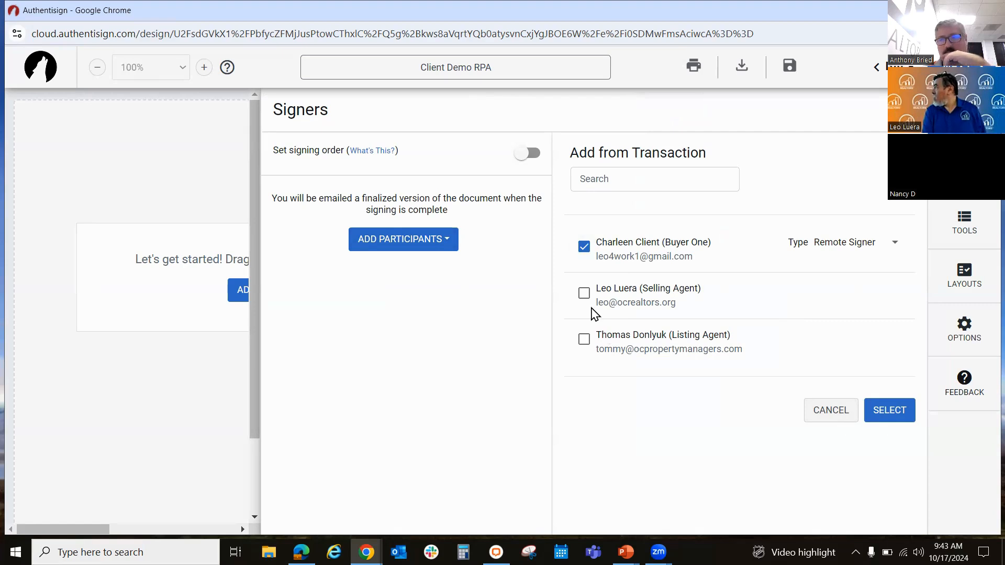
{"action": "left_click", "coordinate": [584, 294]}
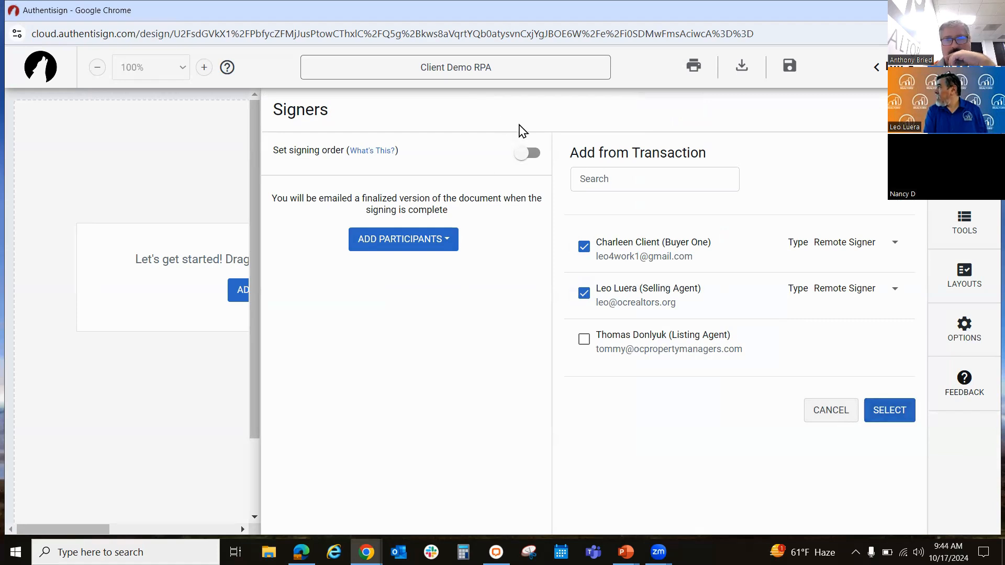
{"action": "left_click", "coordinate": [528, 154]}
{"action": "left_click", "coordinate": [883, 409]}
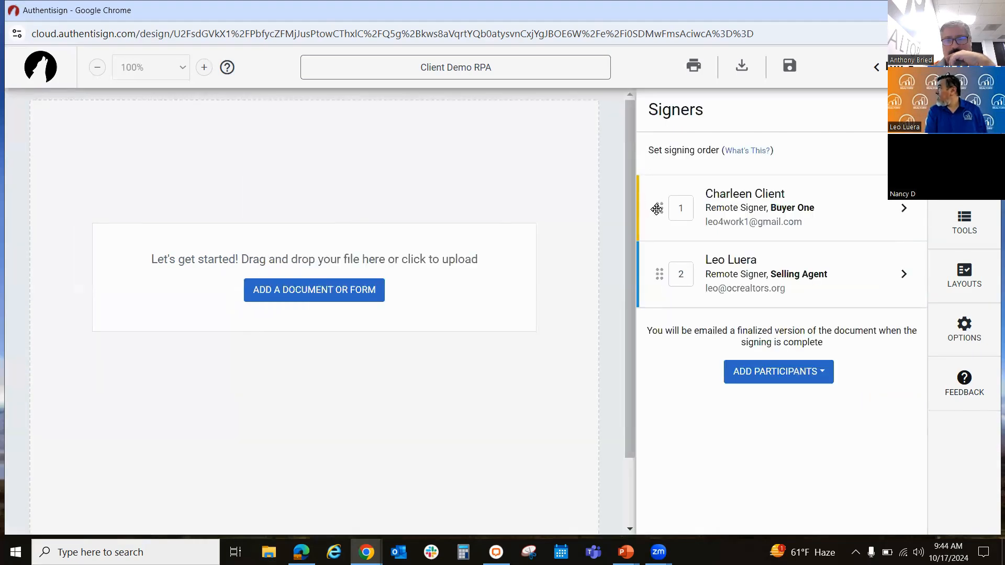
Step: Move the selling agent ahead of the buyer in the signer list and turn off the signing order
{"action": "left_click_drag", "start_coordinate": [657, 209], "coordinate": [673, 298]}
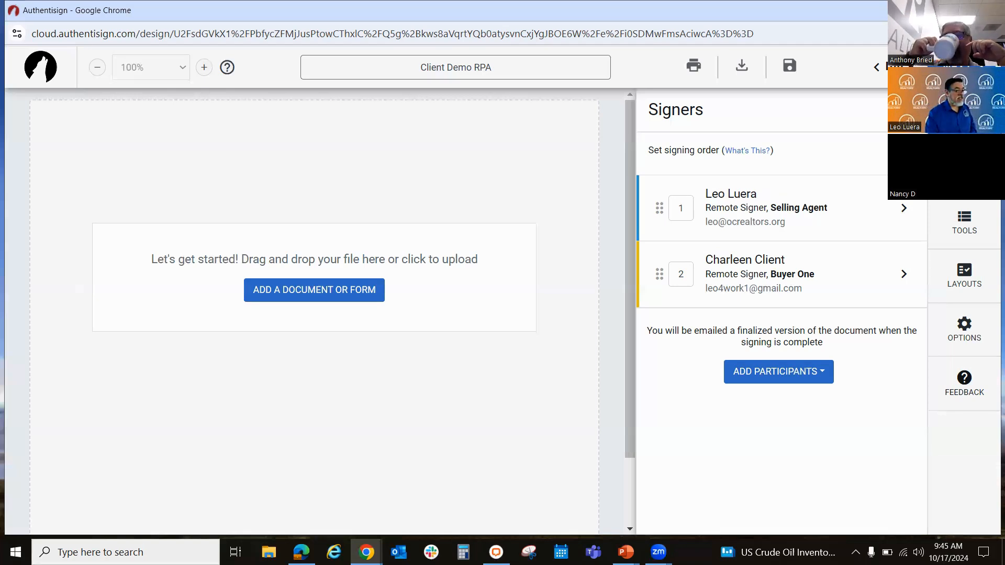
{"action": "left_click", "coordinate": [894, 156]}
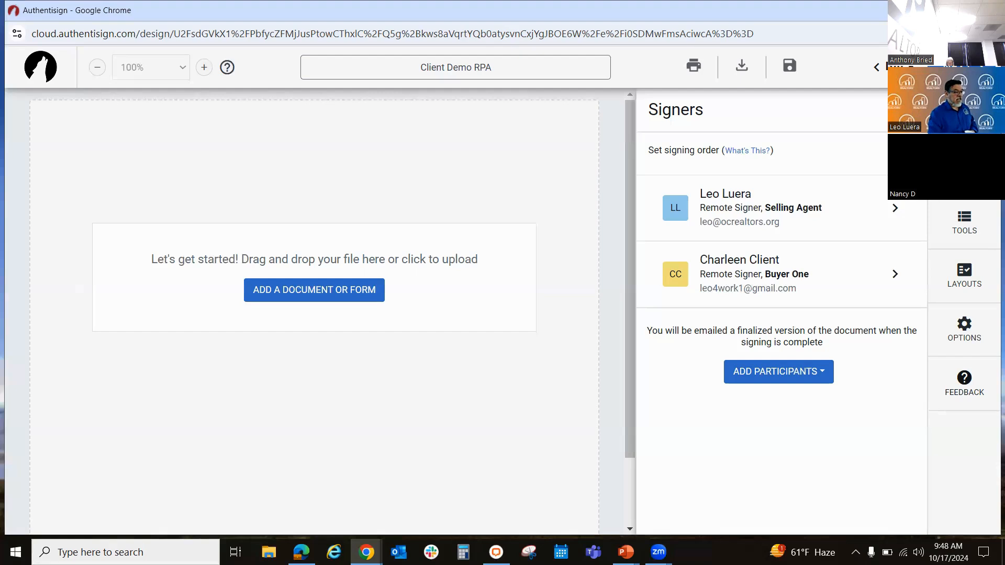
Step: Add the Buyer Representation and Broker Compensation Agreement, the California Residential Purchase Agreement and ProofofFunds from the transaction to the signing
{"action": "left_click", "coordinate": [964, 169]}
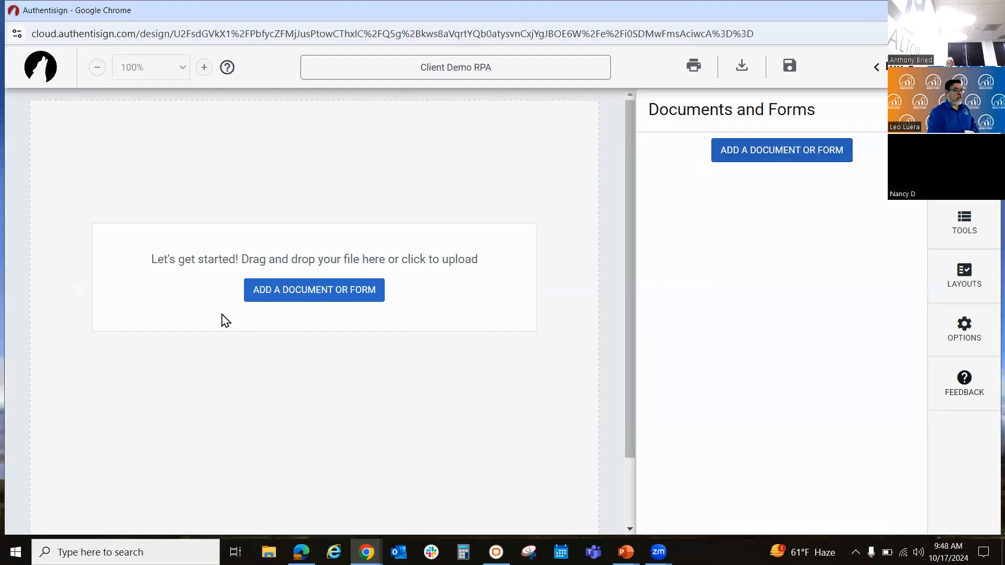
{"action": "left_click", "coordinate": [789, 159]}
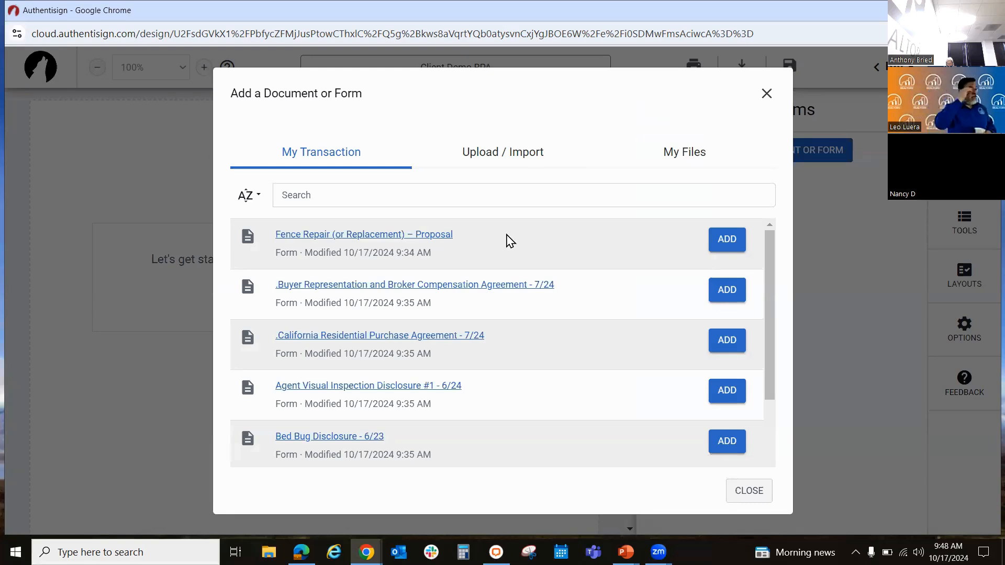
{"action": "left_click", "coordinate": [731, 293]}
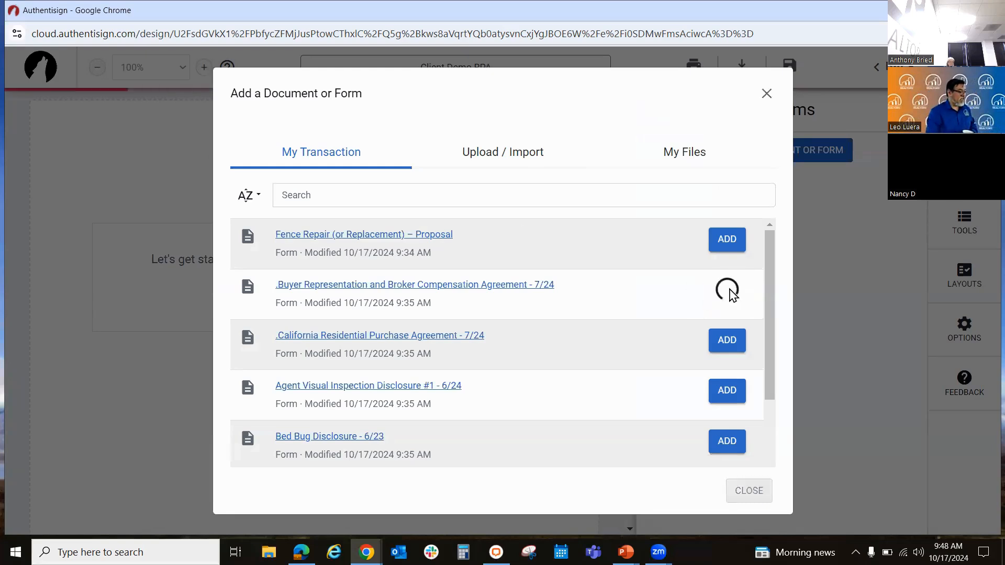
{"action": "left_click", "coordinate": [727, 341]}
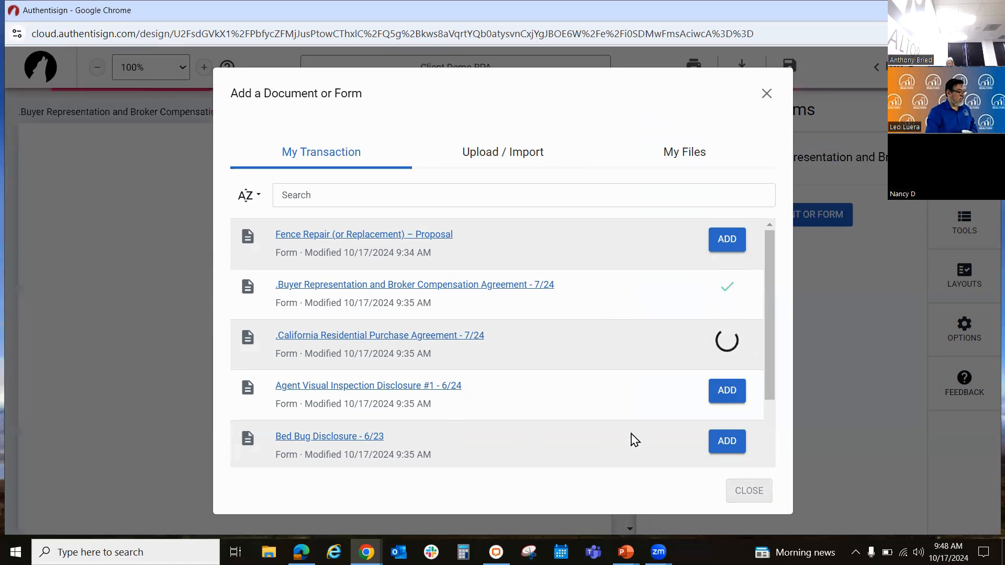
{"action": "scroll", "coordinate": [692, 436], "scroll_direction": "down", "scroll_amount": 2}
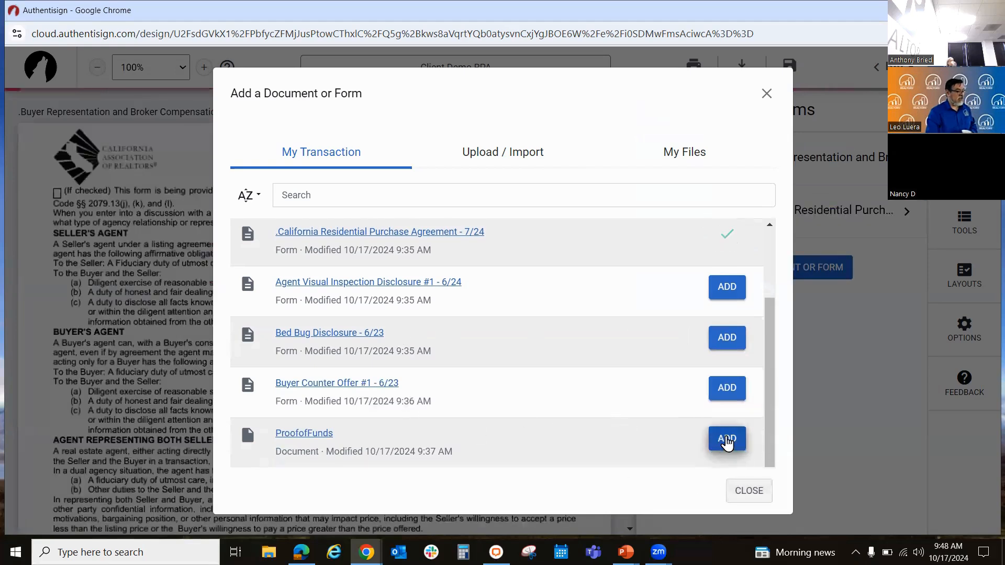
{"action": "left_click", "coordinate": [721, 435]}
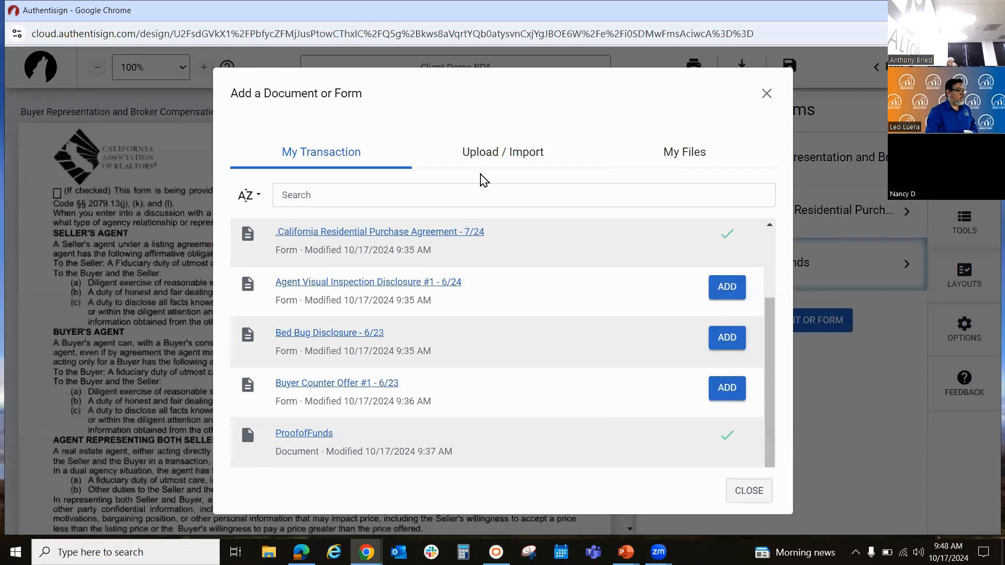
Step: Check which outside sources documents can be imported from, and close the document dialog
{"action": "left_click", "coordinate": [485, 153]}
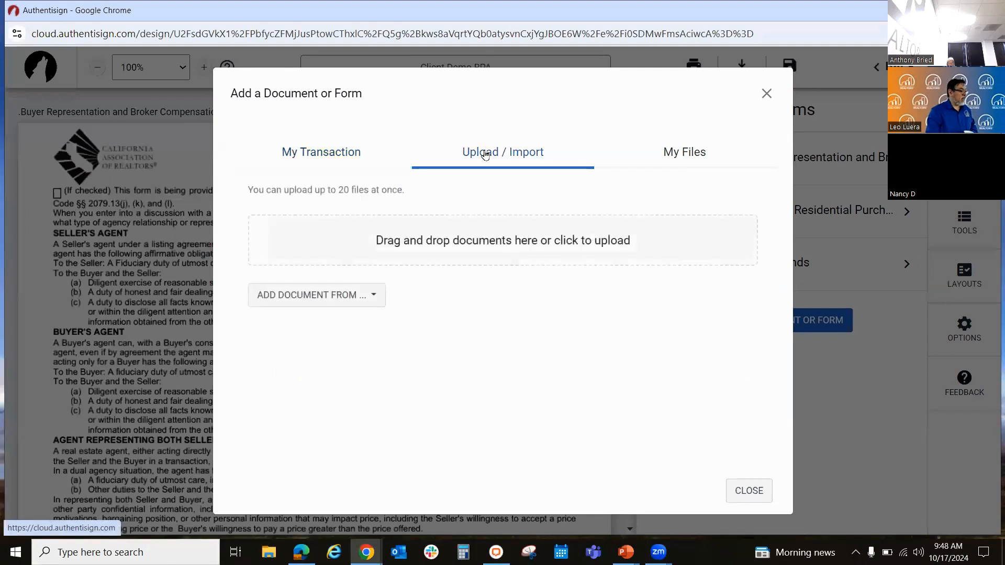
{"action": "left_click", "coordinate": [306, 299]}
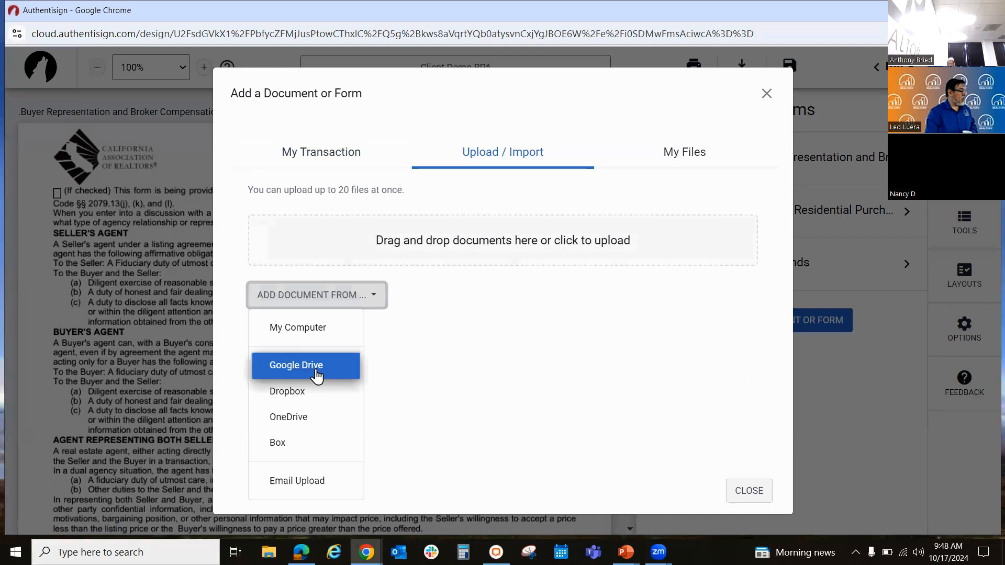
{"action": "left_click", "coordinate": [558, 349]}
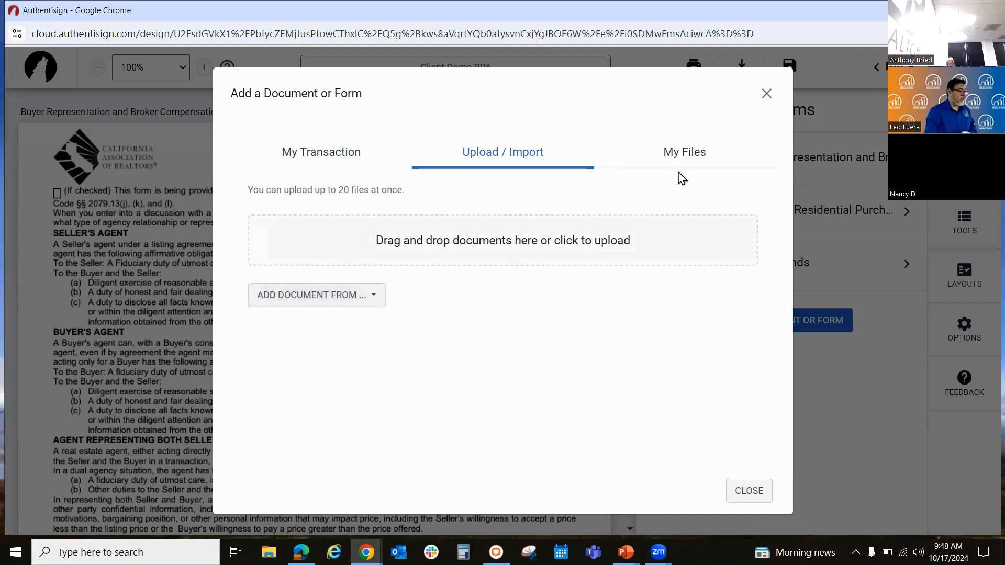
{"action": "left_click", "coordinate": [750, 490]}
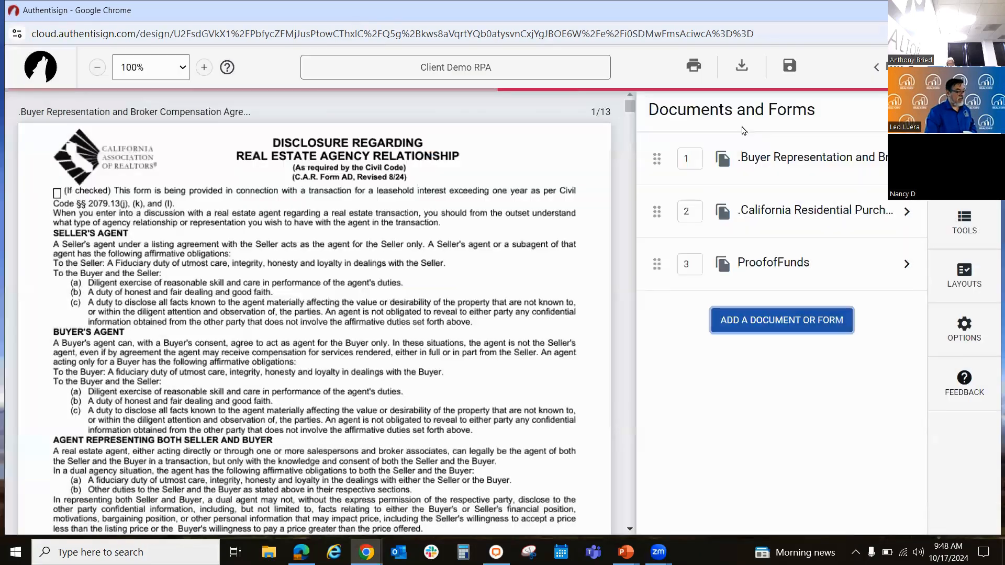
Step: Reorder the signing's documents, trying the California Residential Purchase Agreement first and finally placing it last
{"action": "left_click_drag", "start_coordinate": [657, 212], "coordinate": [651, 152]}
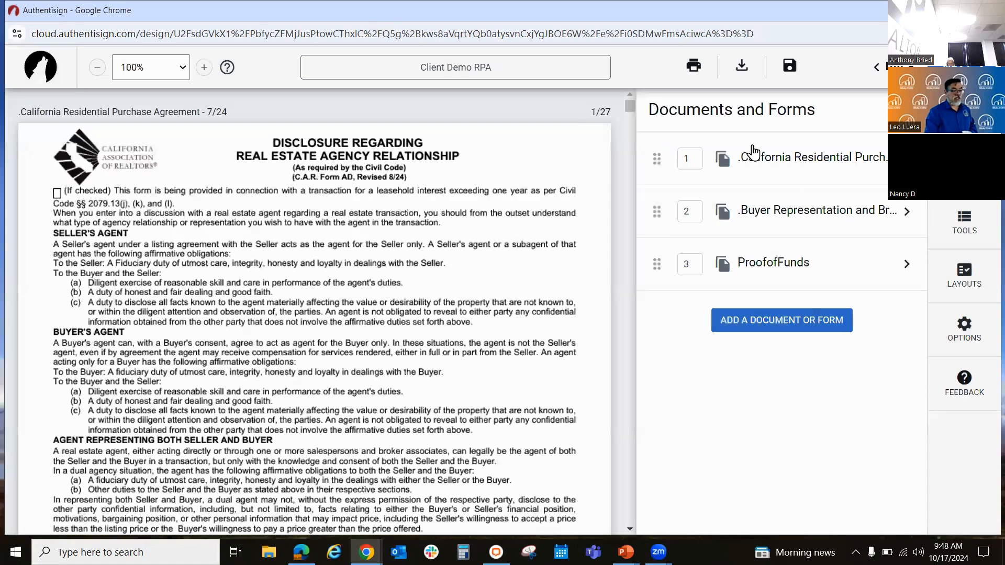
{"action": "left_click_drag", "start_coordinate": [656, 159], "coordinate": [657, 283]}
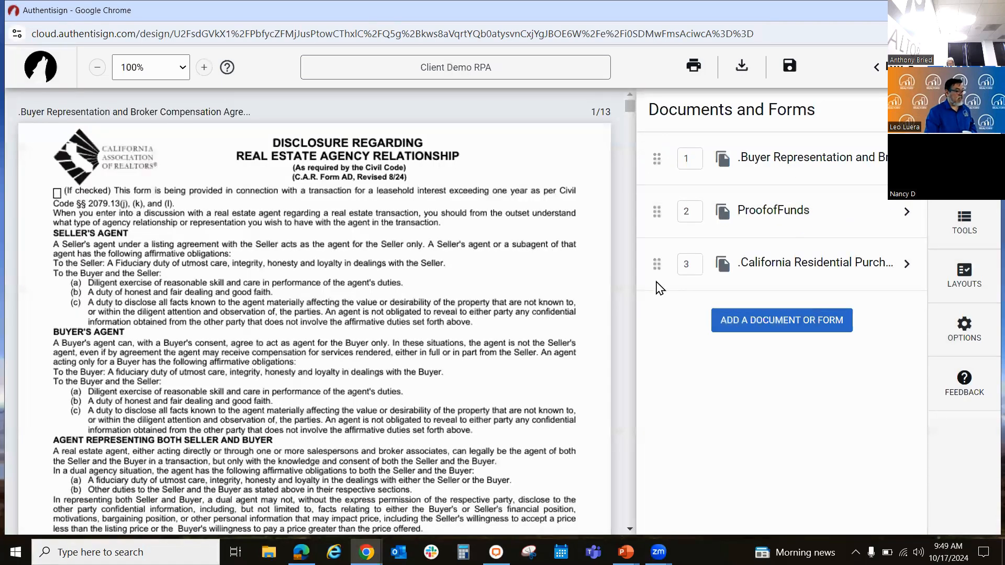
Step: Check the ProofofFunds document's settings and the first pages of the Buyer Representation agreement, and bring up the signing tools
{"action": "left_click", "coordinate": [802, 214]}
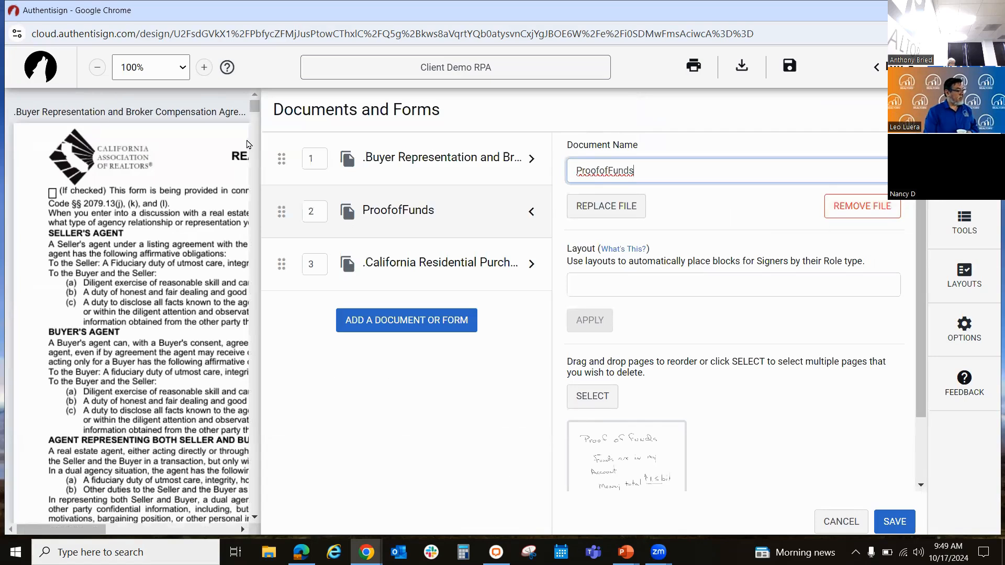
{"action": "left_click", "coordinate": [911, 110]}
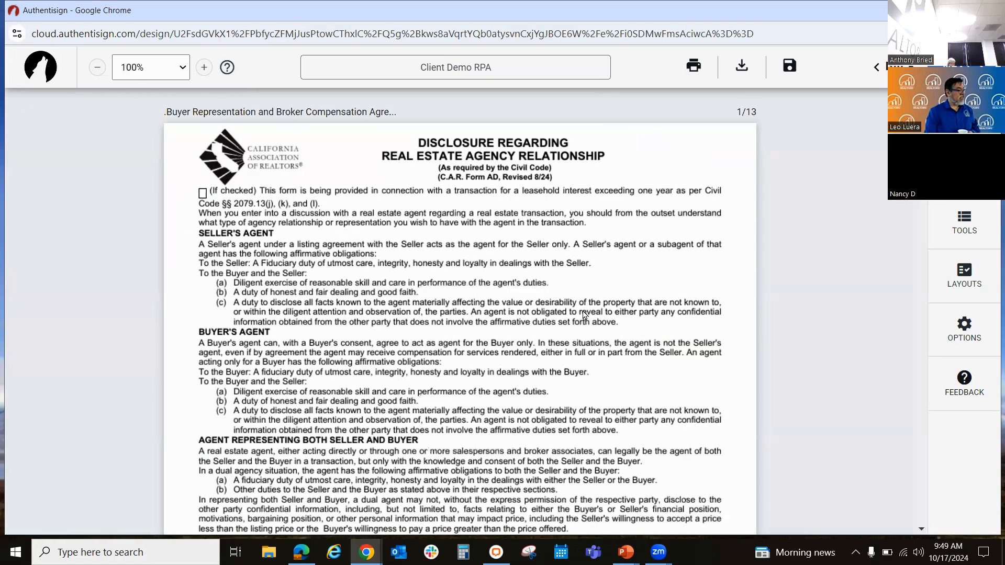
{"action": "scroll", "coordinate": [757, 295], "scroll_direction": "down", "scroll_amount": 20}
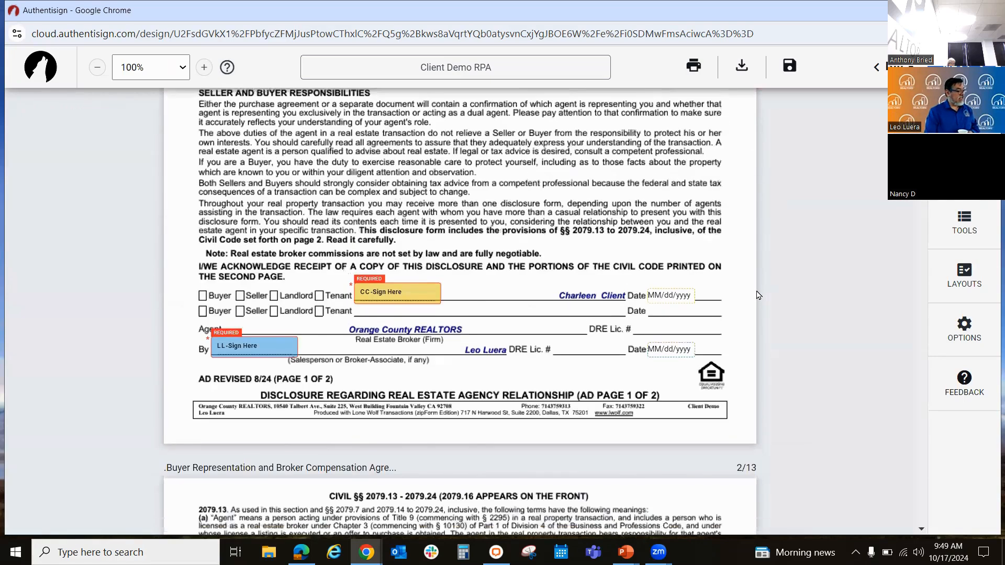
{"action": "scroll", "coordinate": [758, 295], "scroll_direction": "down", "scroll_amount": 20}
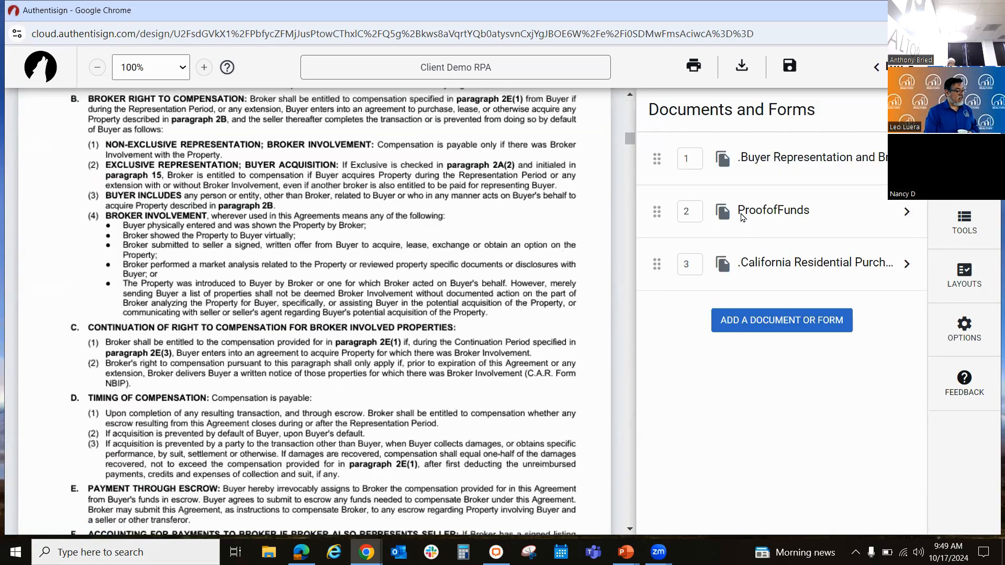
{"action": "left_click", "coordinate": [741, 219]}
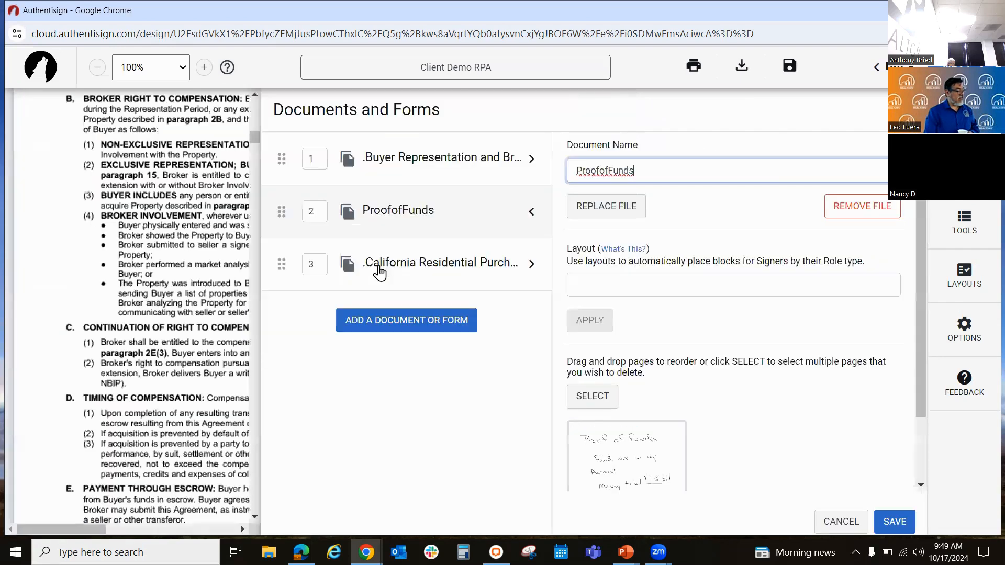
{"action": "left_click", "coordinate": [231, 222]}
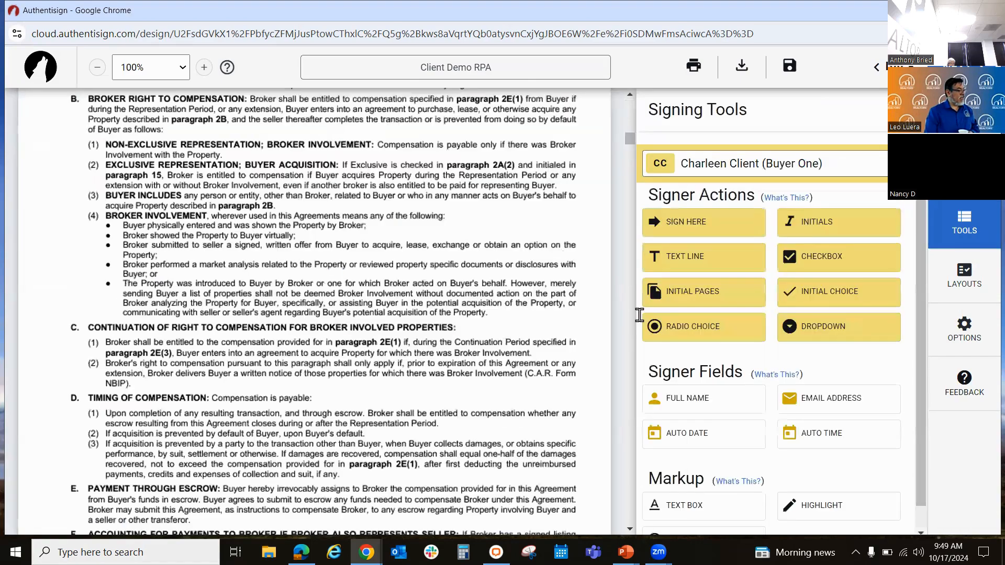
Step: Review the remaining pages of the Buyer Representation and Broker Compensation Agreement through to the handwritten ProofofFunds page
{"action": "scroll", "coordinate": [544, 319], "scroll_direction": "down", "scroll_amount": 8}
{"action": "scroll", "coordinate": [545, 320], "scroll_direction": "down", "scroll_amount": 20}
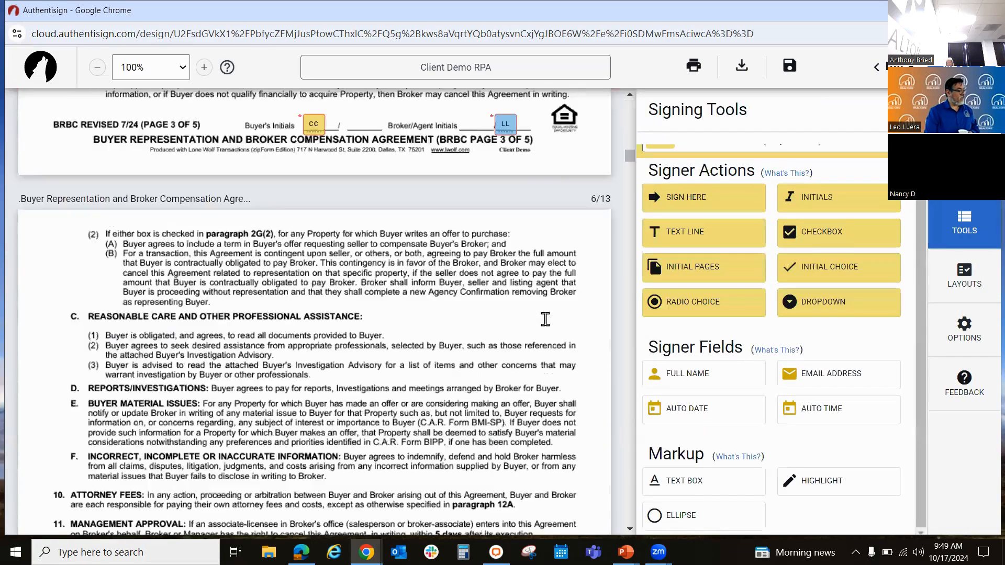
{"action": "scroll", "coordinate": [545, 319], "scroll_direction": "down", "scroll_amount": 20}
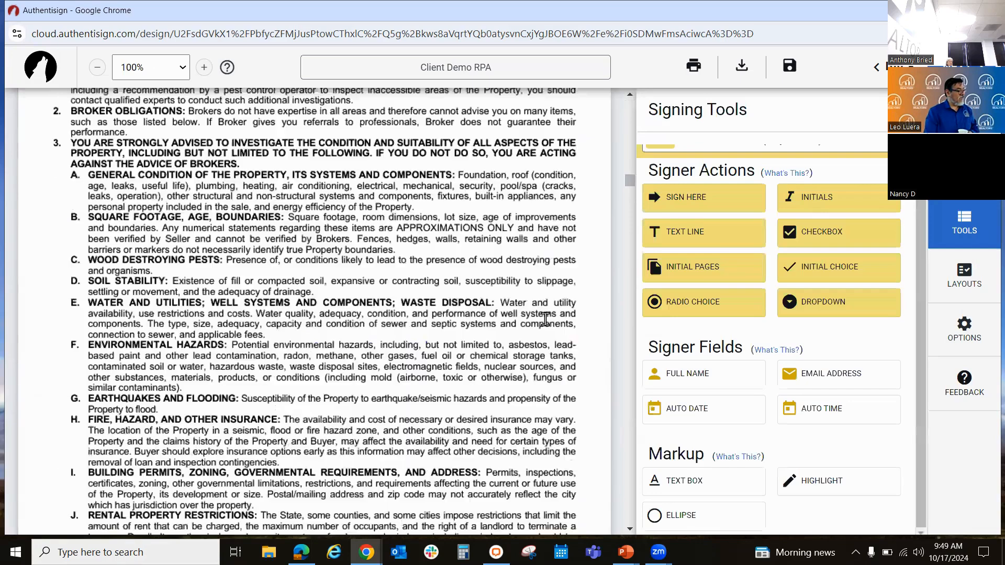
{"action": "scroll", "coordinate": [545, 319], "scroll_direction": "down", "scroll_amount": 20}
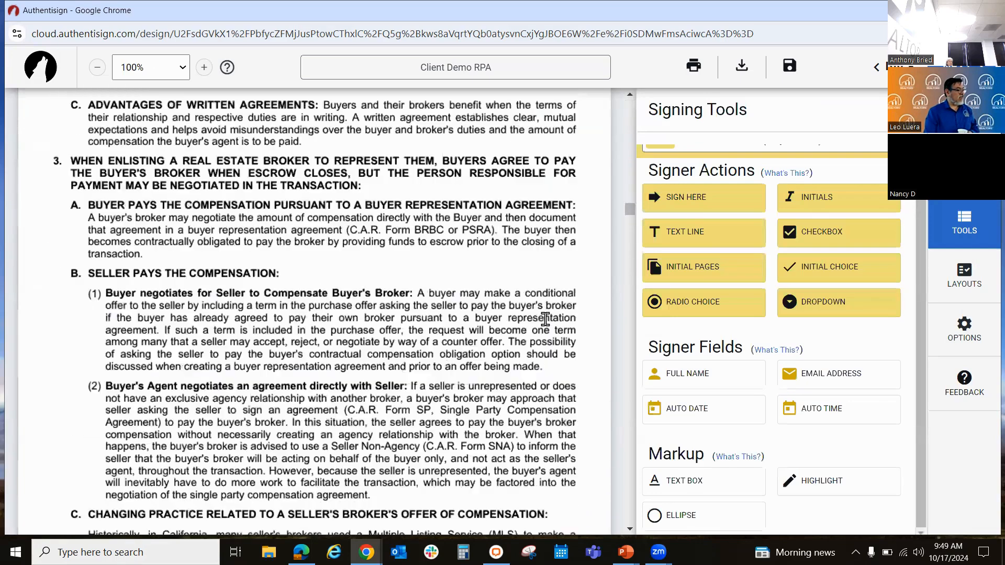
{"action": "scroll", "coordinate": [545, 319], "scroll_direction": "down", "scroll_amount": 20}
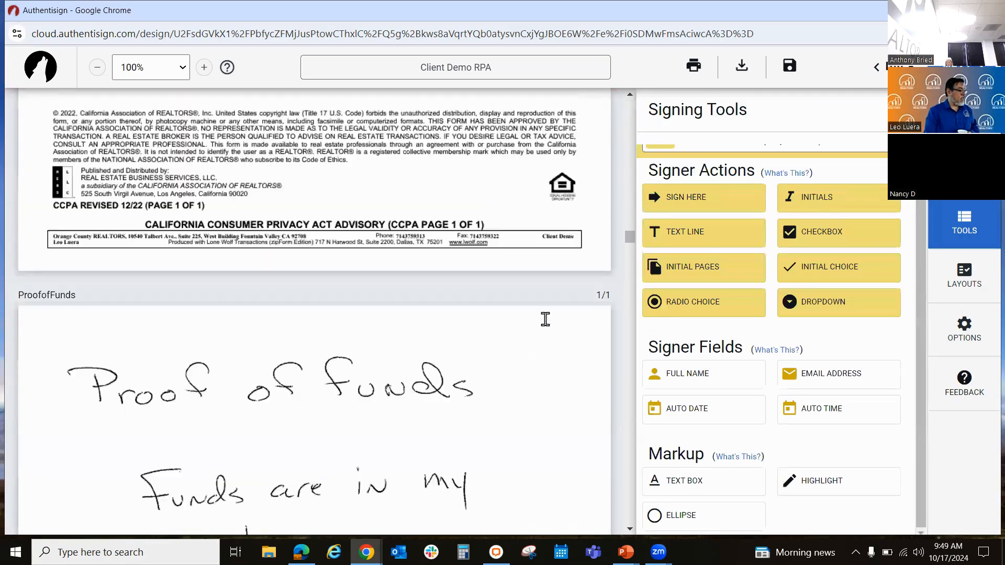
{"action": "scroll", "coordinate": [545, 319], "scroll_direction": "down", "scroll_amount": 1}
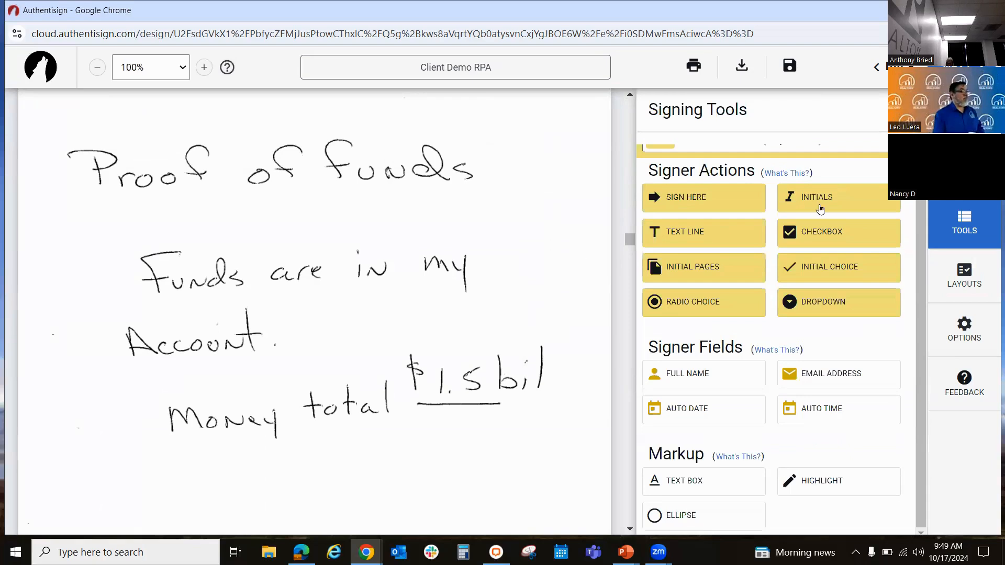
Step: Shift the buyer's date field slightly along the date line on the California Consumer Privacy Act Advisory
{"action": "scroll", "coordinate": [504, 242], "scroll_direction": "up", "scroll_amount": 8}
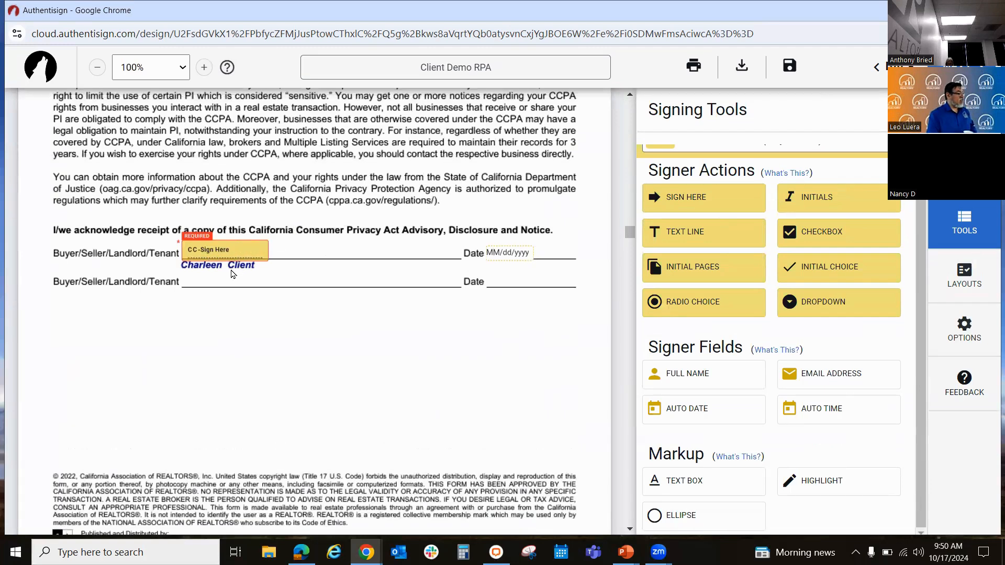
{"action": "scroll", "coordinate": [272, 269], "scroll_direction": "up", "scroll_amount": 1}
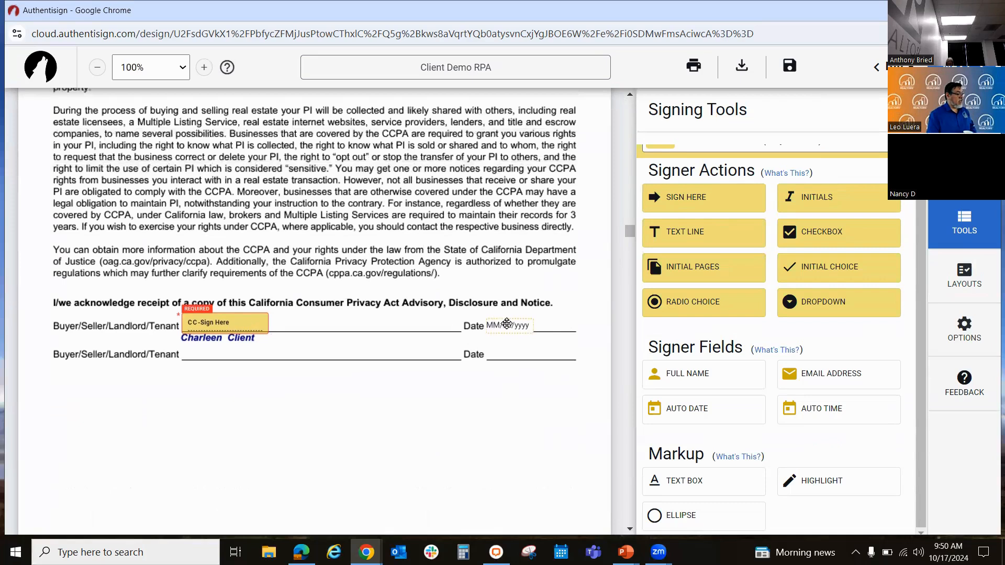
{"action": "left_click_drag", "start_coordinate": [507, 322], "coordinate": [514, 319]}
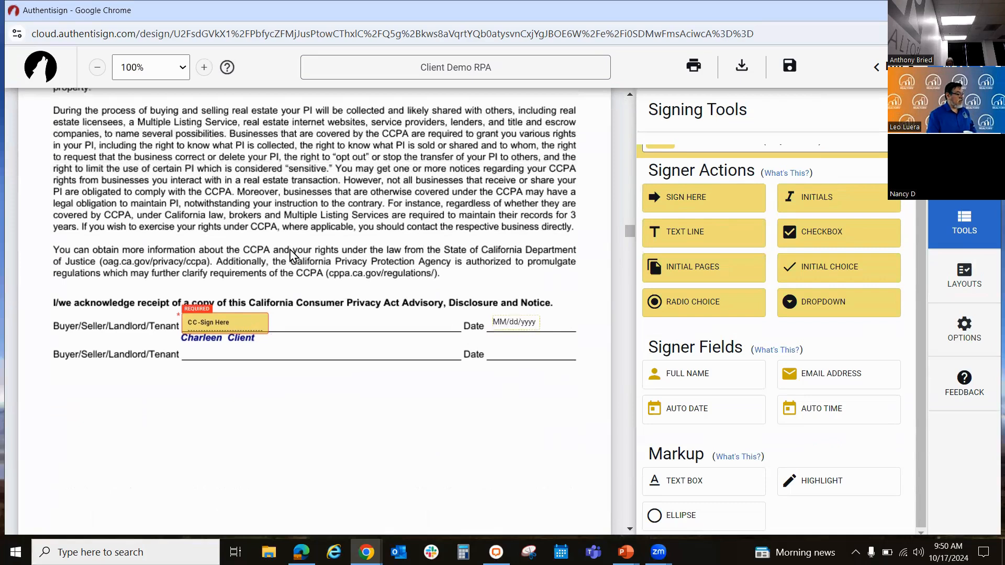
Step: Examine the automatically placed signature, initials and date blocks across the forms of the Buyer Representation agreement
{"action": "scroll", "coordinate": [367, 279], "scroll_direction": "up", "scroll_amount": 7}
{"action": "scroll", "coordinate": [368, 280], "scroll_direction": "up", "scroll_amount": 3}
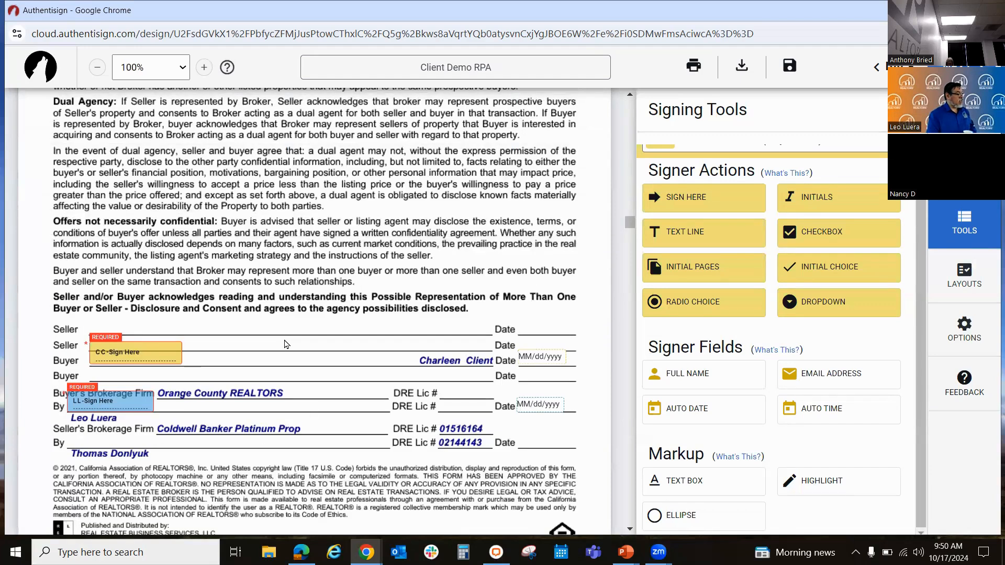
{"action": "scroll", "coordinate": [285, 344], "scroll_direction": "up", "scroll_amount": 10}
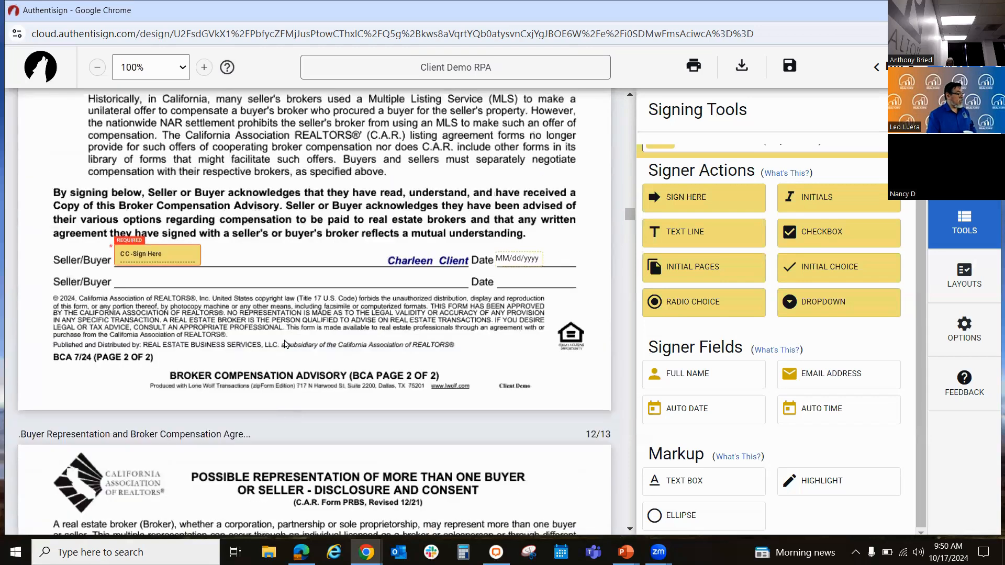
{"action": "scroll", "coordinate": [240, 316], "scroll_direction": "up", "scroll_amount": 3}
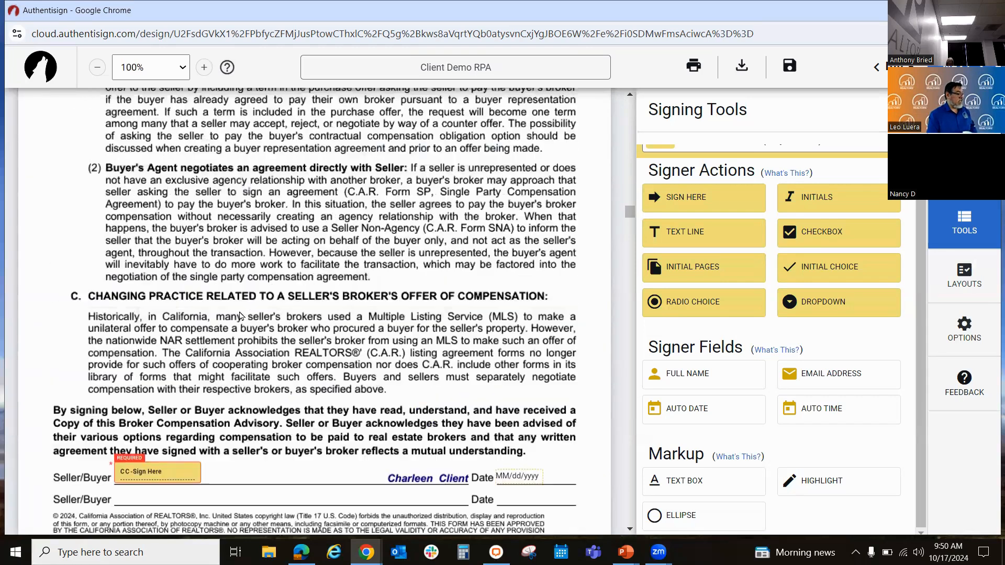
{"action": "scroll", "coordinate": [630, 113], "scroll_direction": "up", "scroll_amount": 15}
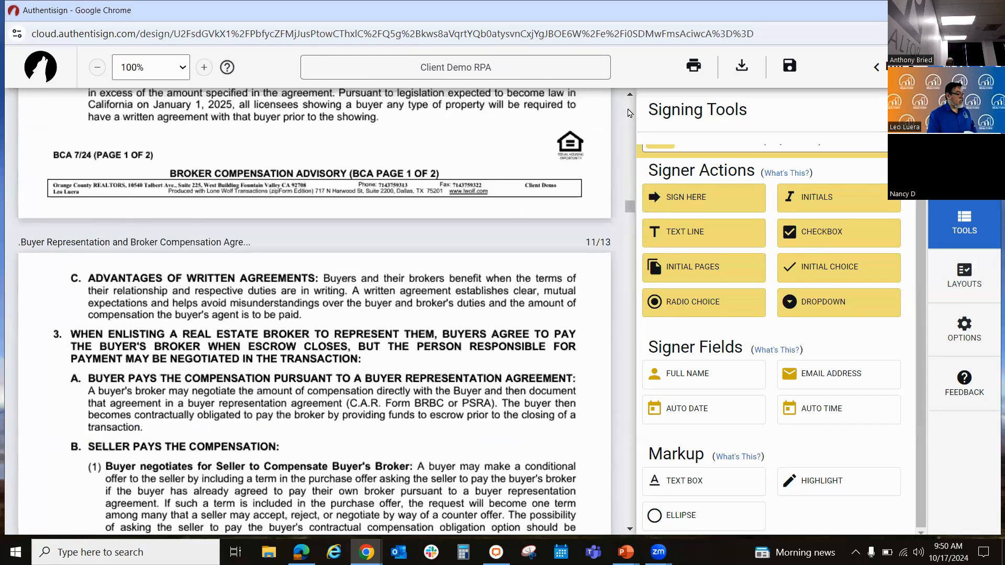
{"action": "scroll", "coordinate": [630, 113], "scroll_direction": "up", "scroll_amount": 20}
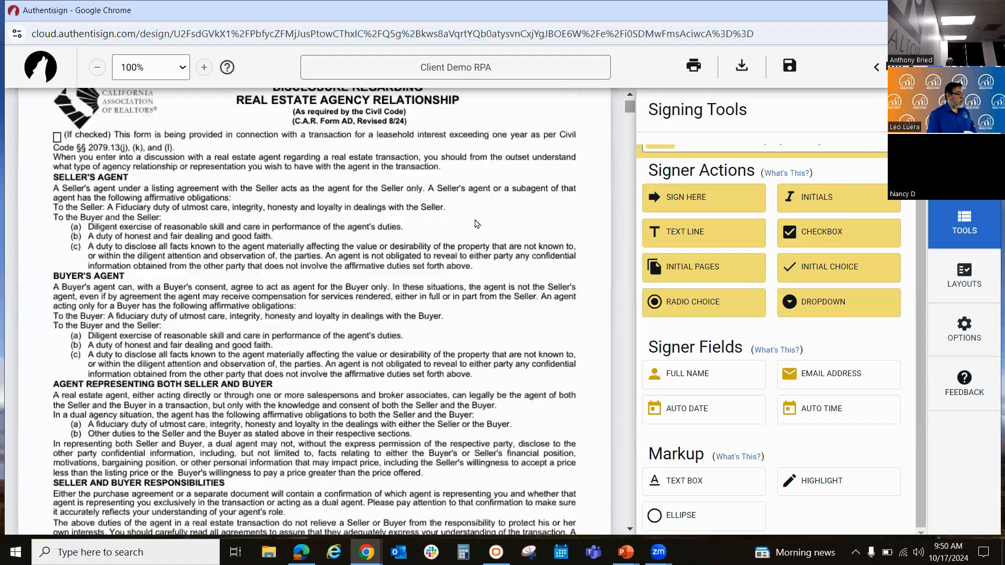
{"action": "scroll", "coordinate": [476, 224], "scroll_direction": "down", "scroll_amount": 15}
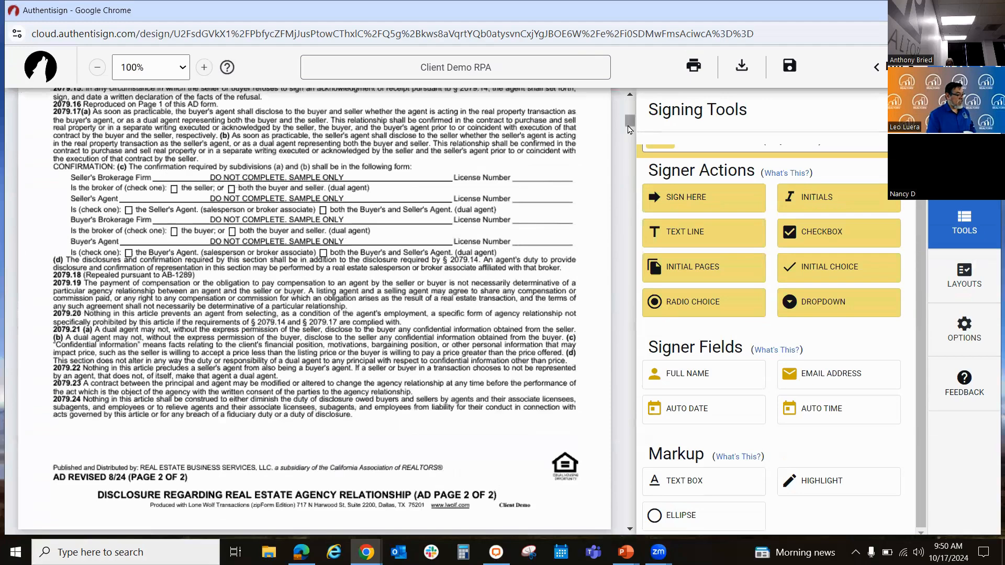
{"action": "scroll", "coordinate": [616, 205], "scroll_direction": "down", "scroll_amount": 7}
{"action": "scroll", "coordinate": [615, 212], "scroll_direction": "down", "scroll_amount": 20}
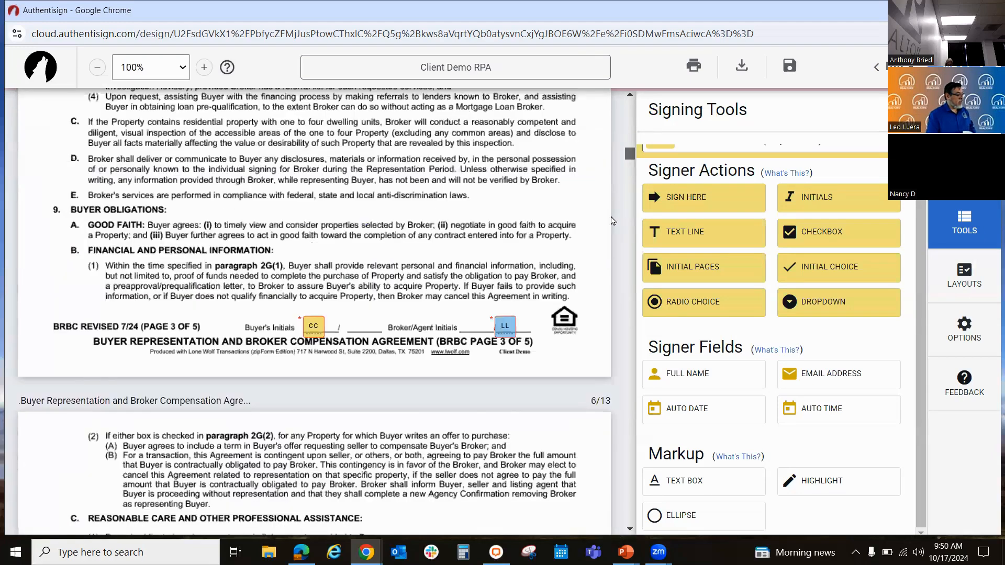
Step: Place the buyer's signature block with its date field and a full name field below the handwriting on the ProofofFunds page
{"action": "scroll", "coordinate": [610, 246], "scroll_direction": "down", "scroll_amount": 20}
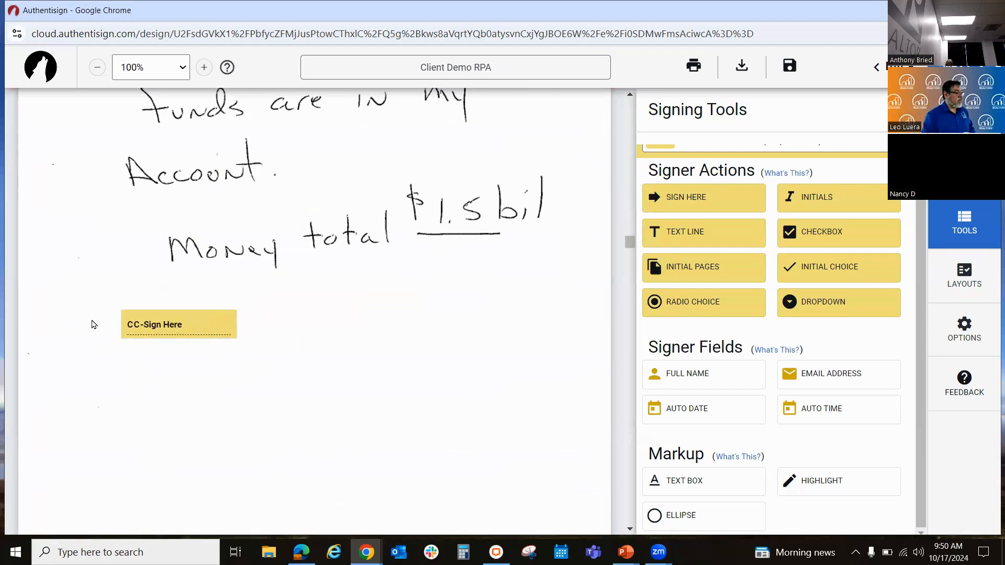
{"action": "left_click", "coordinate": [105, 331]}
{"action": "left_click_drag", "start_coordinate": [247, 344], "coordinate": [341, 338]}
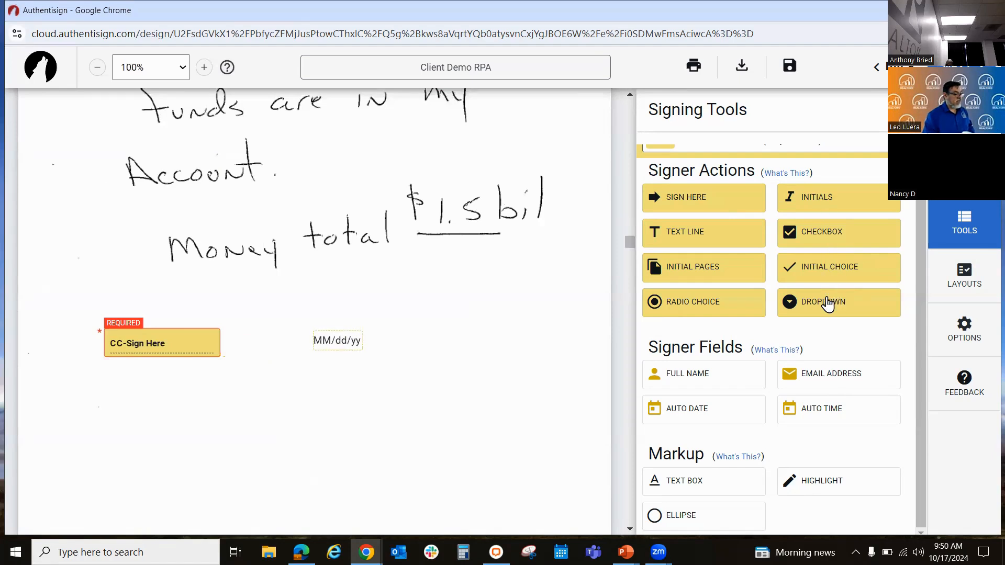
{"action": "left_click_drag", "start_coordinate": [698, 386], "coordinate": [112, 388]}
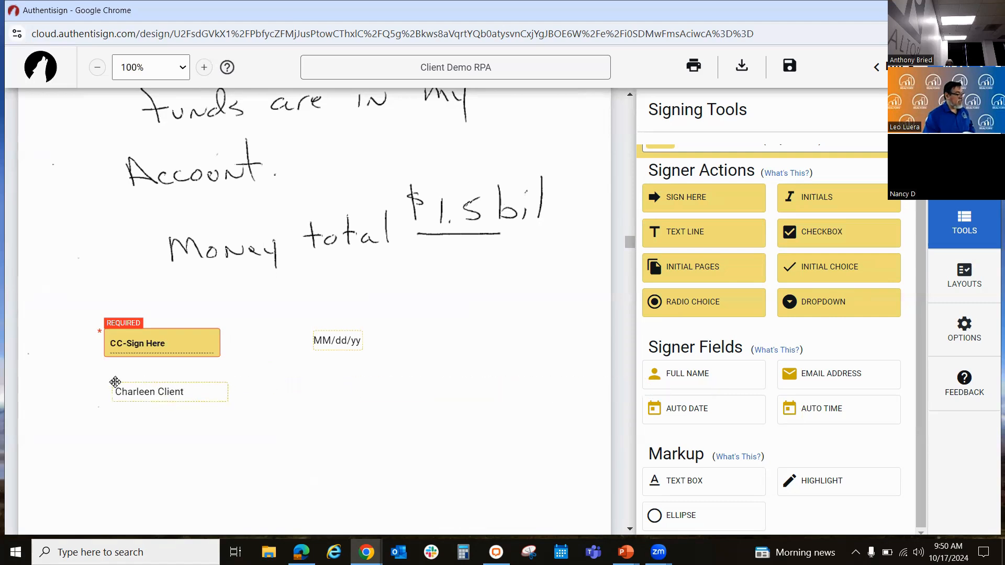
Step: Add a text box reading "Something to read" on the ProofofFunds page, and align the buyer's name field under the signature block
{"action": "left_click", "coordinate": [675, 482]}
{"action": "left_click", "coordinate": [365, 404]}
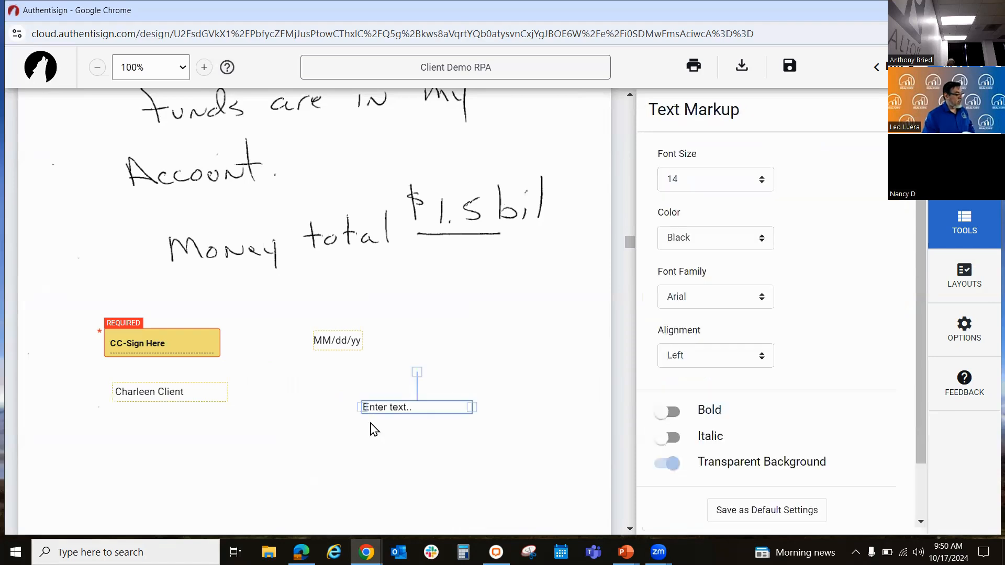
{"action": "left_click", "coordinate": [440, 430]}
{"action": "left_click", "coordinate": [408, 407]}
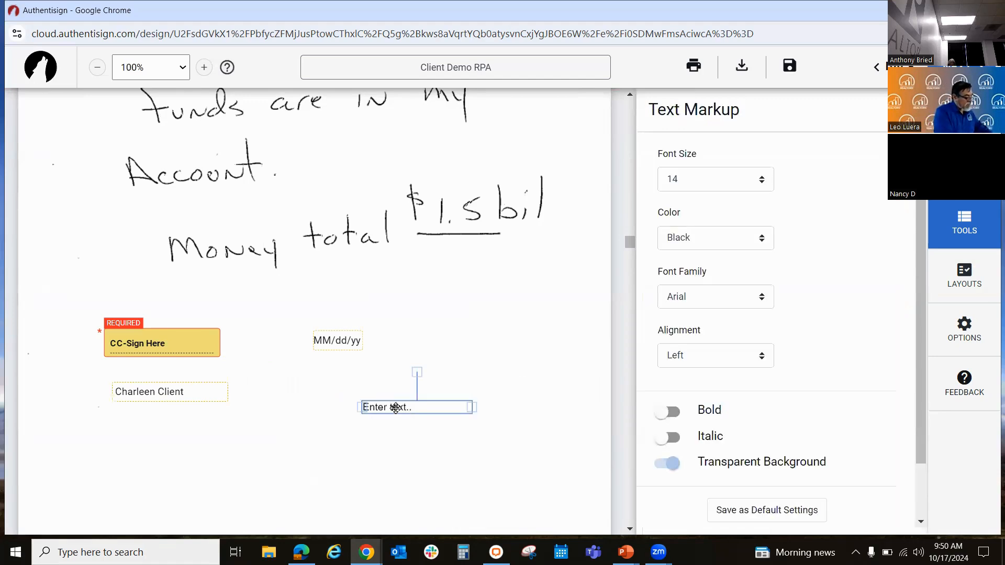
{"action": "scroll", "coordinate": [395, 407], "scroll_direction": "down", "scroll_amount": 15}
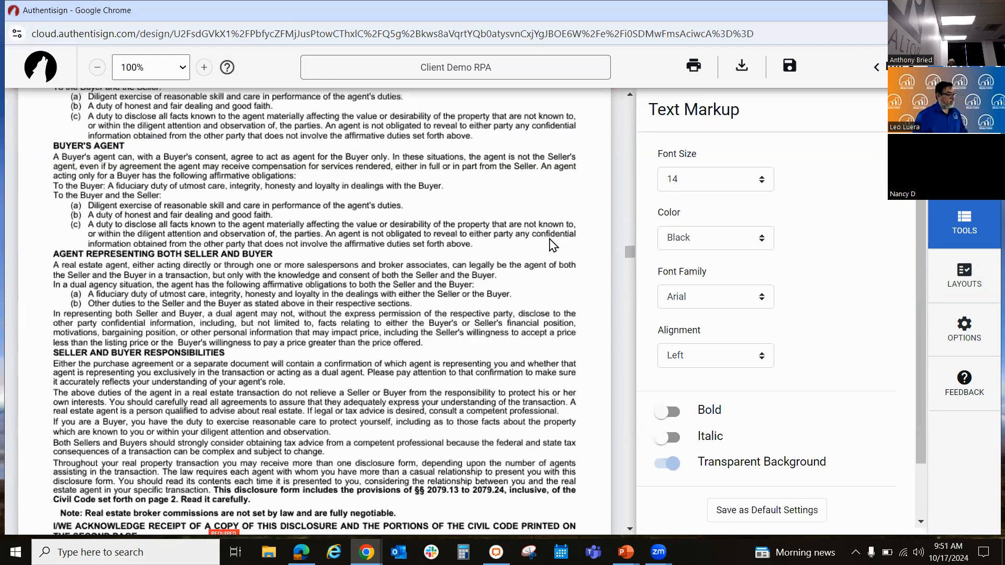
{"action": "scroll", "coordinate": [523, 245], "scroll_direction": "up", "scroll_amount": 15}
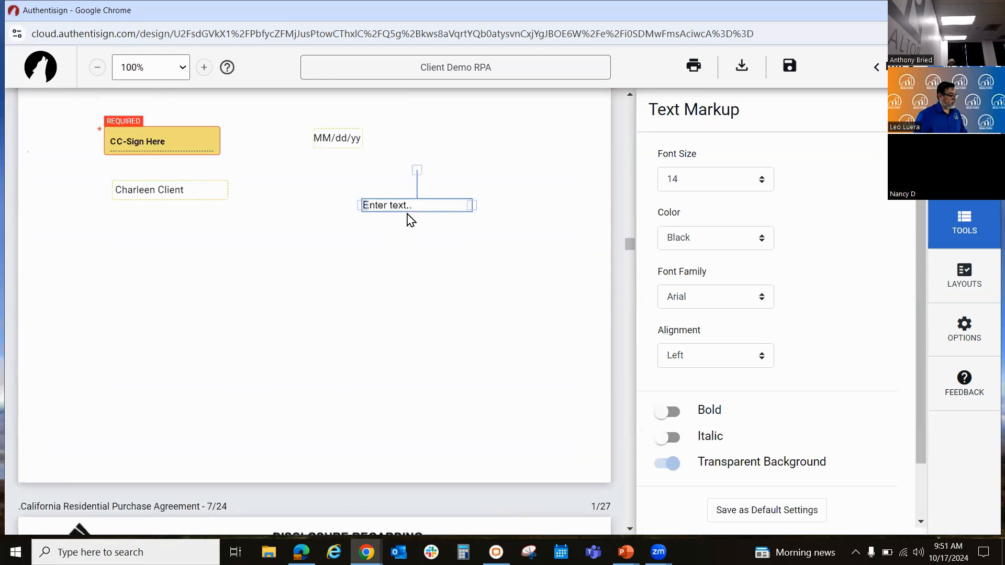
{"action": "double_click", "coordinate": [399, 206]}
{"action": "type", "text": "Something to read"}
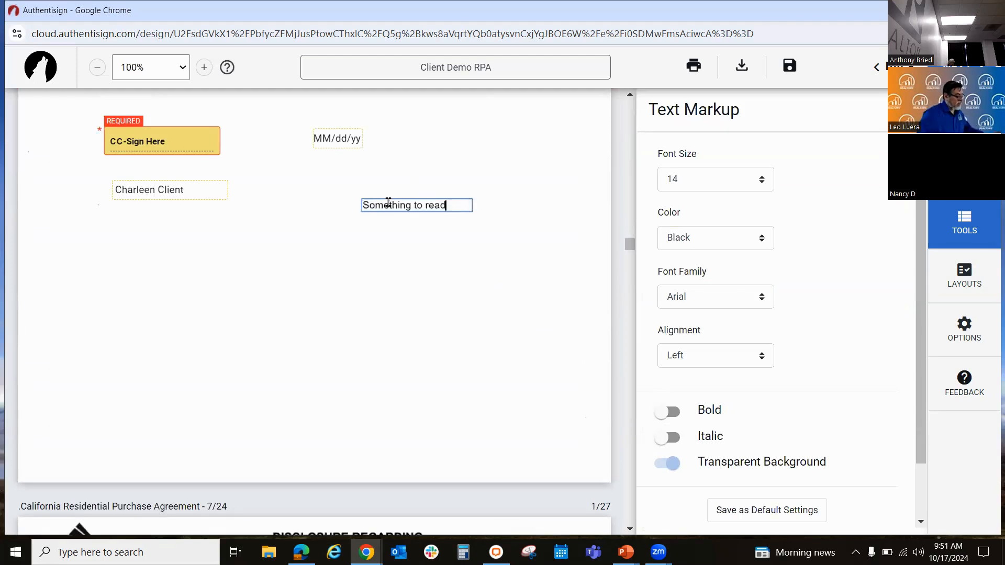
{"action": "scroll", "coordinate": [512, 318], "scroll_direction": "up", "scroll_amount": 3}
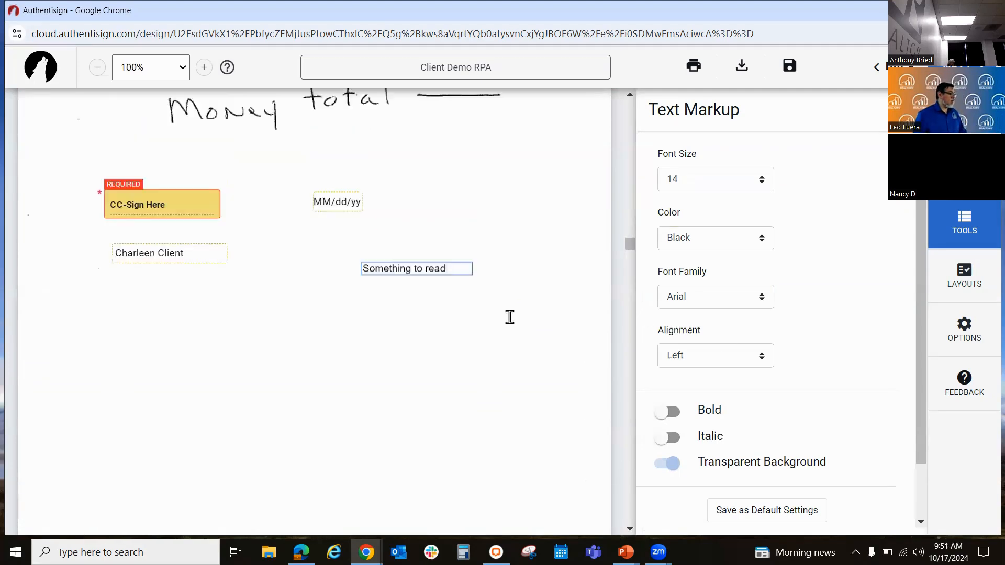
{"action": "left_click", "coordinate": [514, 362]}
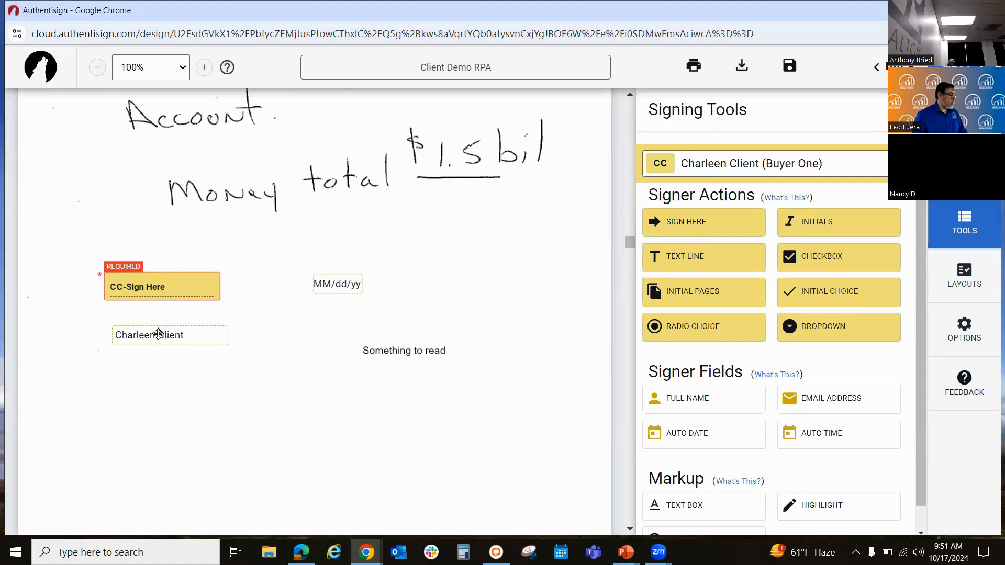
{"action": "left_click_drag", "start_coordinate": [158, 333], "coordinate": [151, 327]}
{"action": "scroll", "coordinate": [280, 381], "scroll_direction": "up", "scroll_amount": 2}
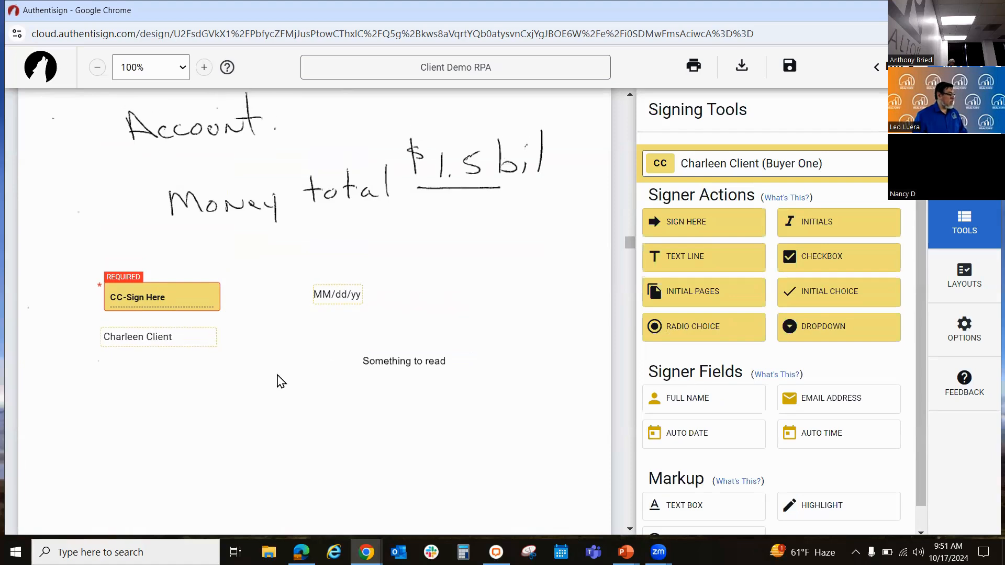
Step: Place a signer checkbox for the buyer on the first Buyer box of the agency disclosure in the California Residential Purchase Agreement
{"action": "scroll", "coordinate": [534, 340], "scroll_direction": "down", "scroll_amount": 5}
{"action": "scroll", "coordinate": [526, 345], "scroll_direction": "down", "scroll_amount": 10}
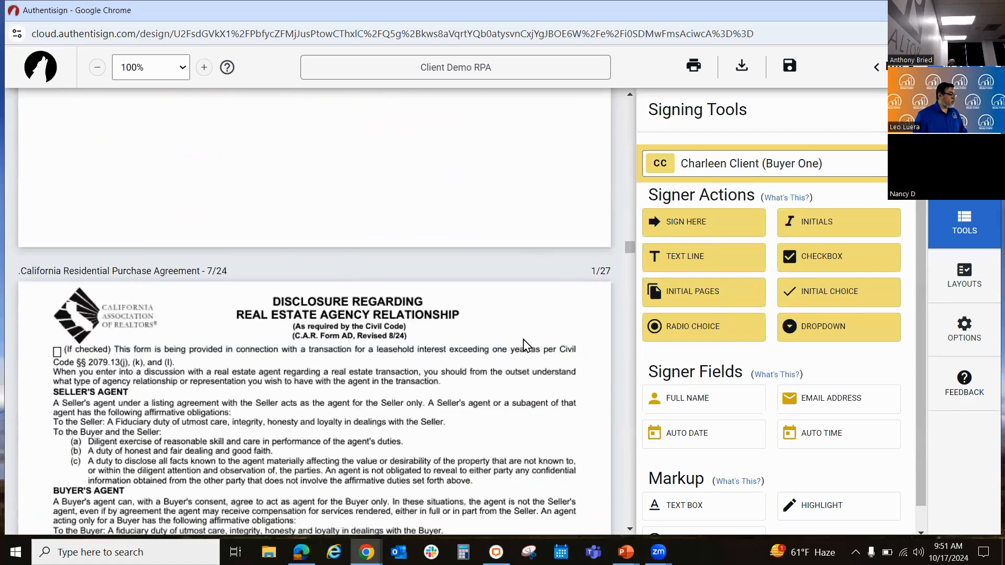
{"action": "scroll", "coordinate": [527, 346], "scroll_direction": "down", "scroll_amount": 2}
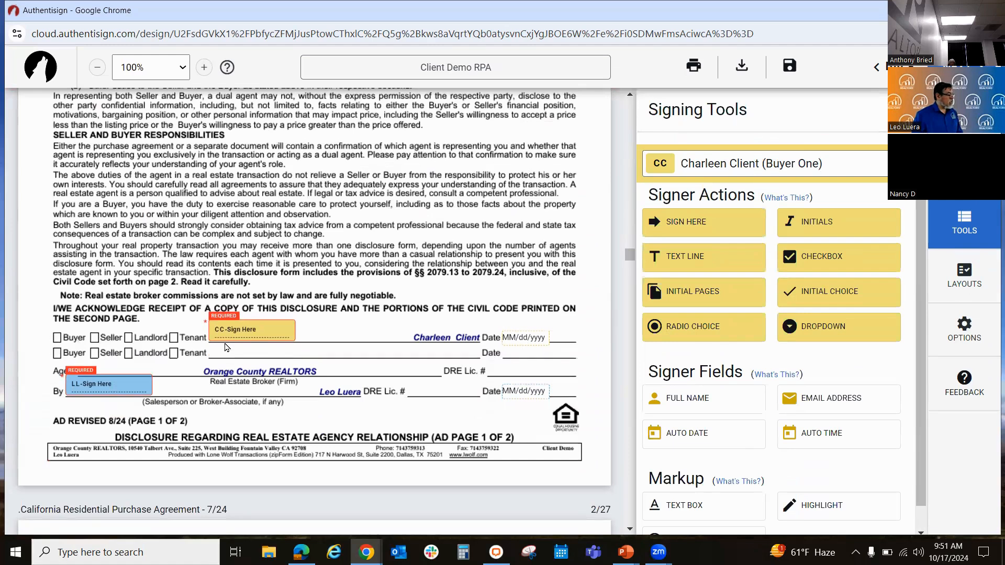
{"action": "left_click_drag", "start_coordinate": [804, 260], "coordinate": [53, 340]}
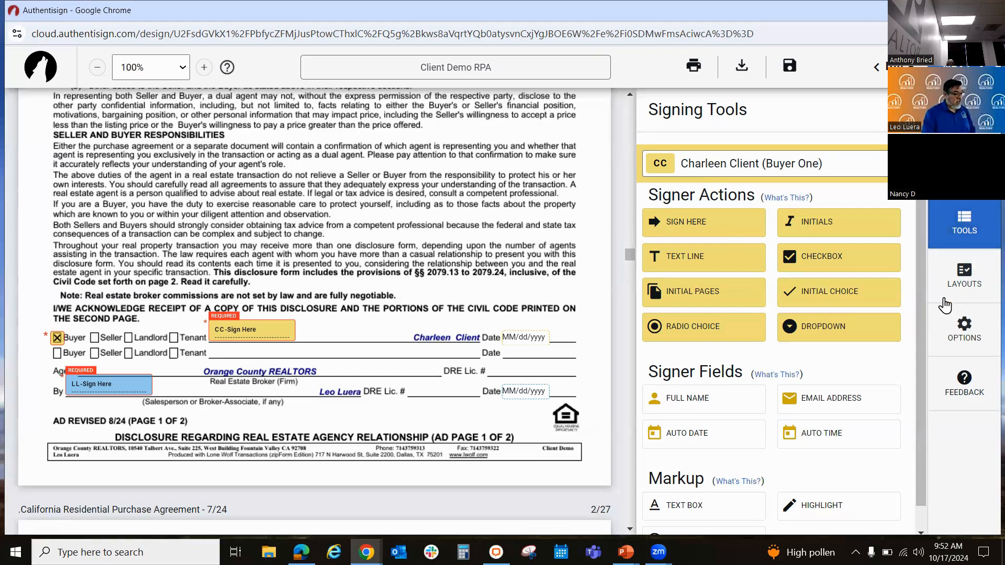
Step: Examine the signing options and the available signature styles, leaving the agent's signature as it is
{"action": "left_click", "coordinate": [964, 270]}
{"action": "left_click", "coordinate": [969, 331]}
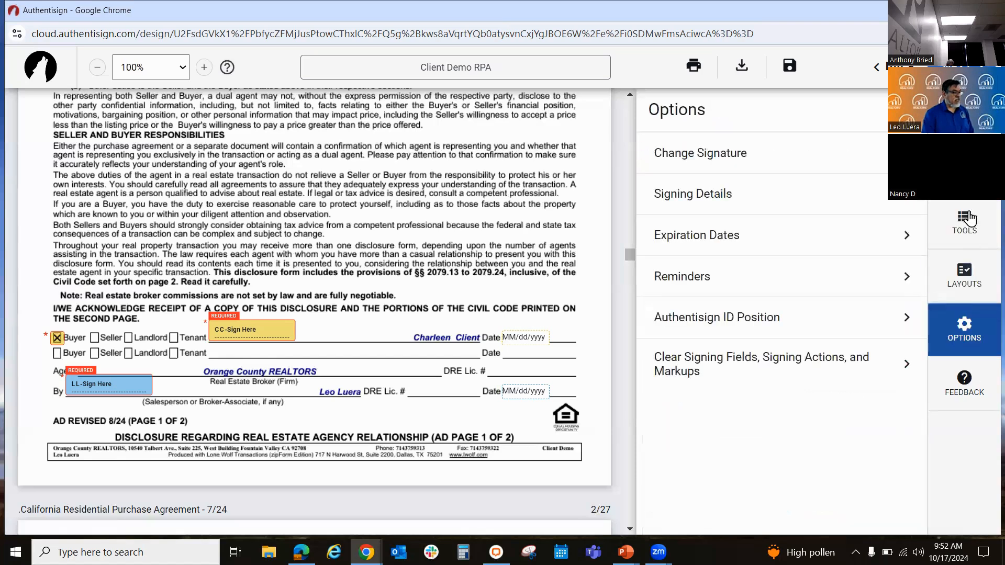
{"action": "left_click", "coordinate": [872, 152]}
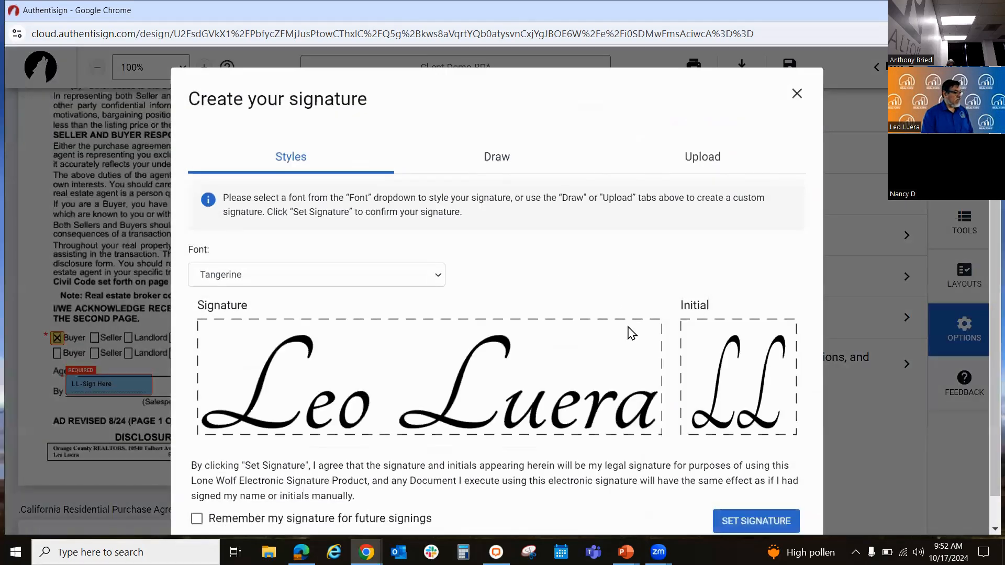
{"action": "left_click", "coordinate": [795, 97]}
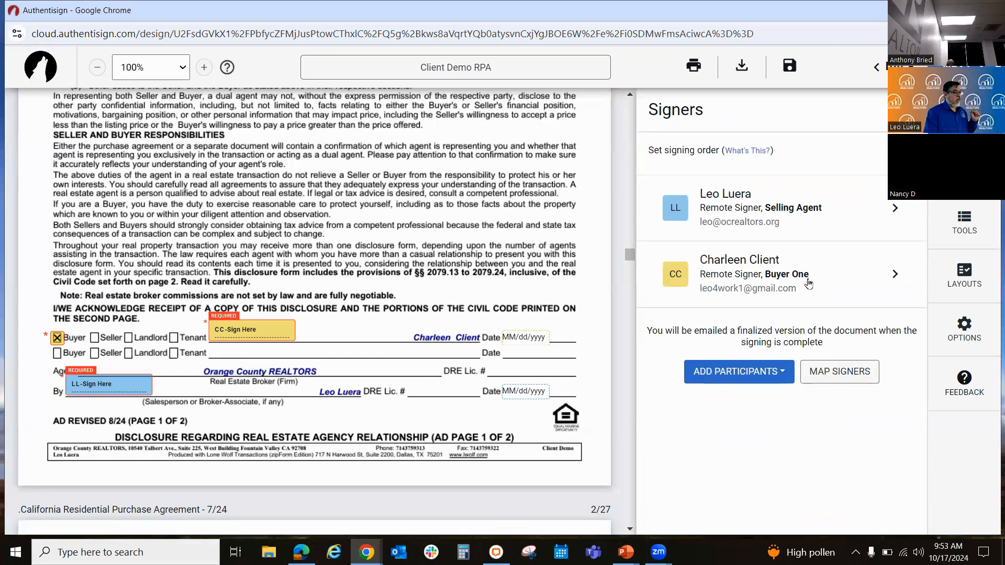
Step: Remove the selling agent from the signers of the Client Demo RPA signing
{"action": "left_click", "coordinate": [877, 206]}
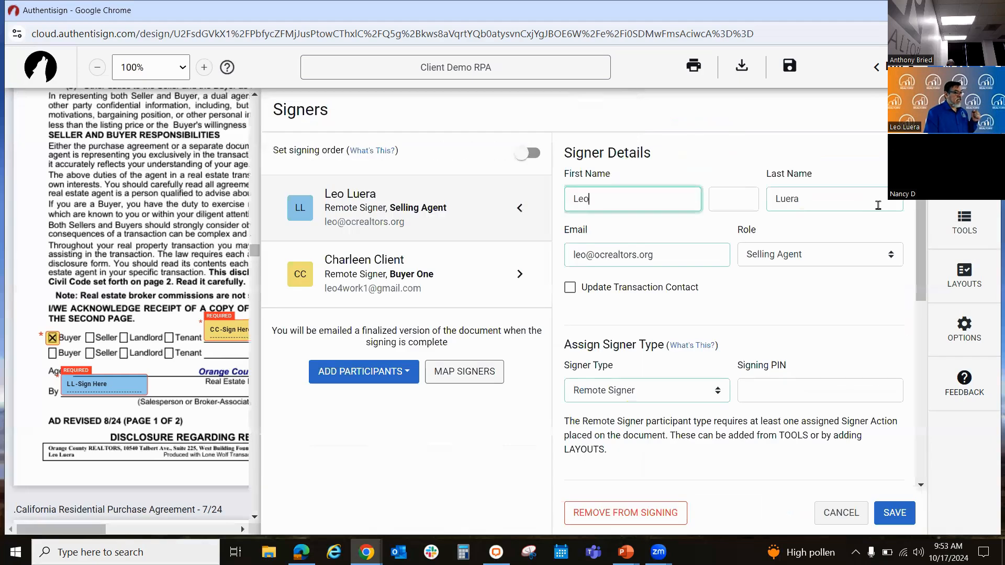
{"action": "left_click_drag", "start_coordinate": [925, 205], "coordinate": [925, 243]}
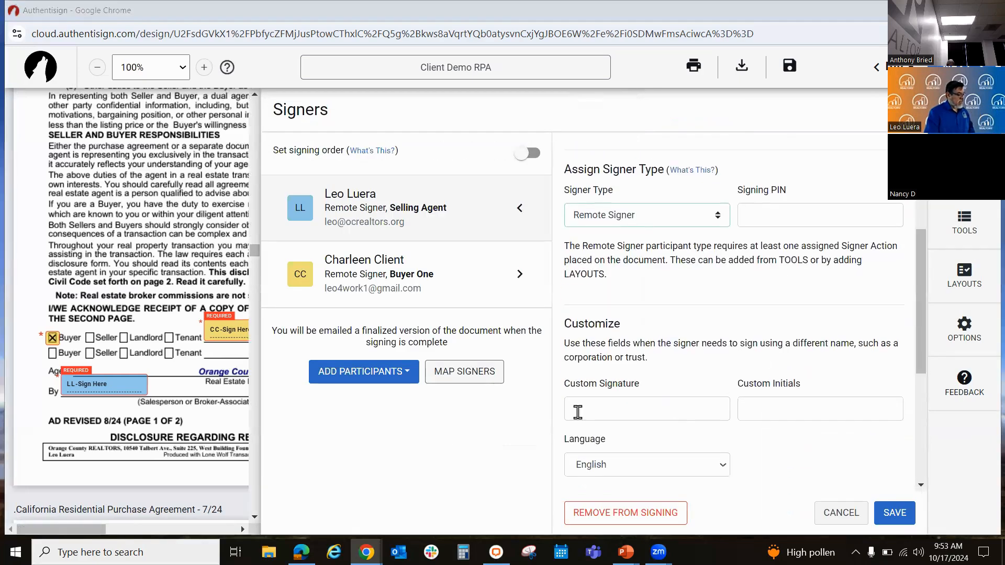
{"action": "left_click", "coordinate": [619, 514]}
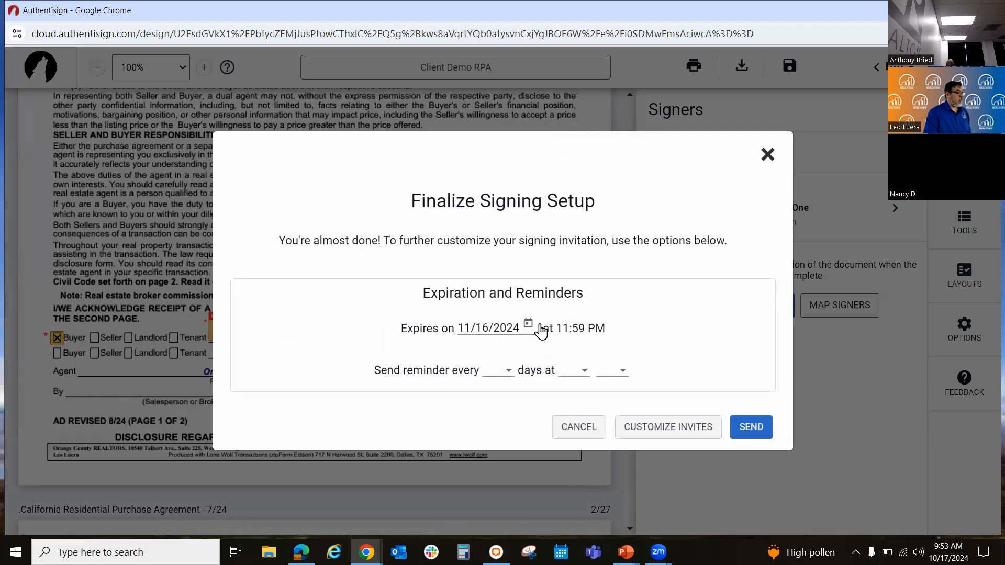
Step: Set the signing to expire on 11/1/2024 with reminders every 3 days at 10 AM, and send the invitations
{"action": "left_click", "coordinate": [525, 326]}
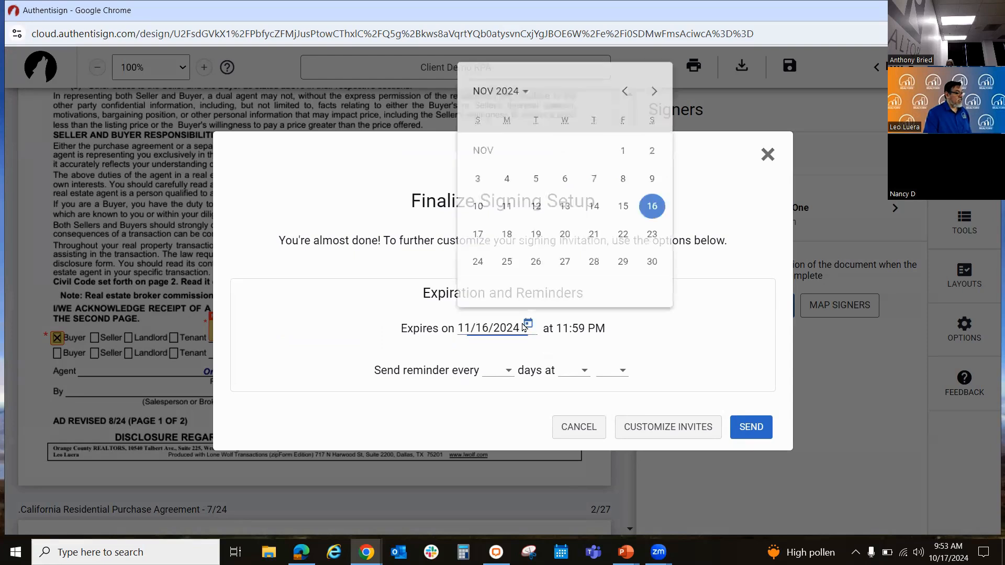
{"action": "left_click", "coordinate": [614, 146]}
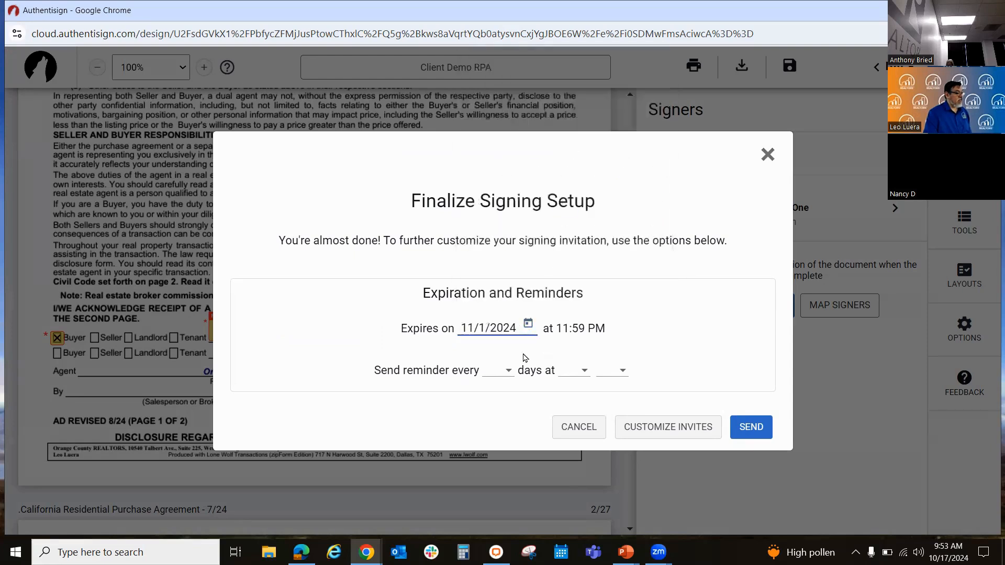
{"action": "left_click", "coordinate": [501, 372]}
{"action": "left_click", "coordinate": [501, 324]}
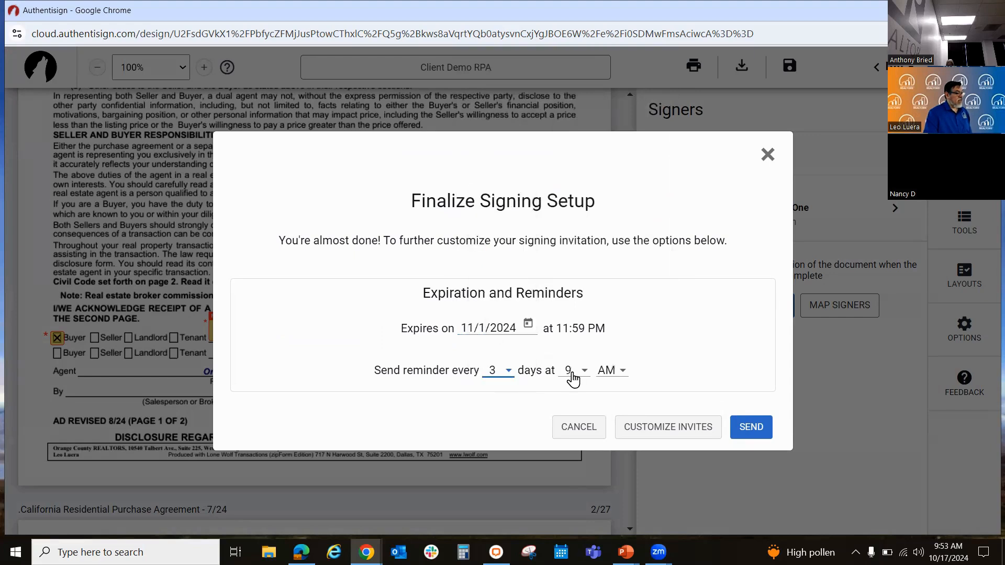
{"action": "left_click", "coordinate": [574, 374]}
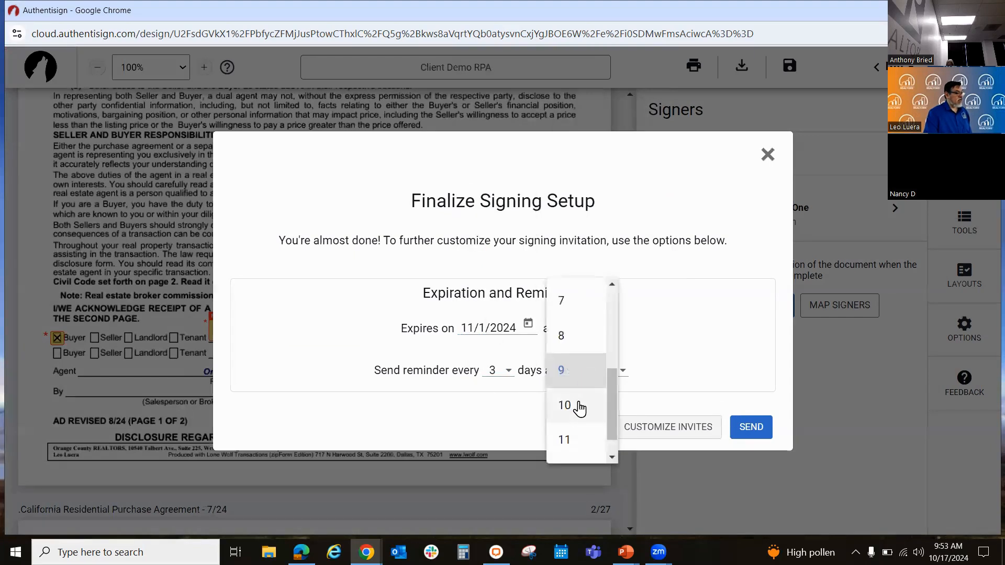
{"action": "left_click", "coordinate": [576, 407]}
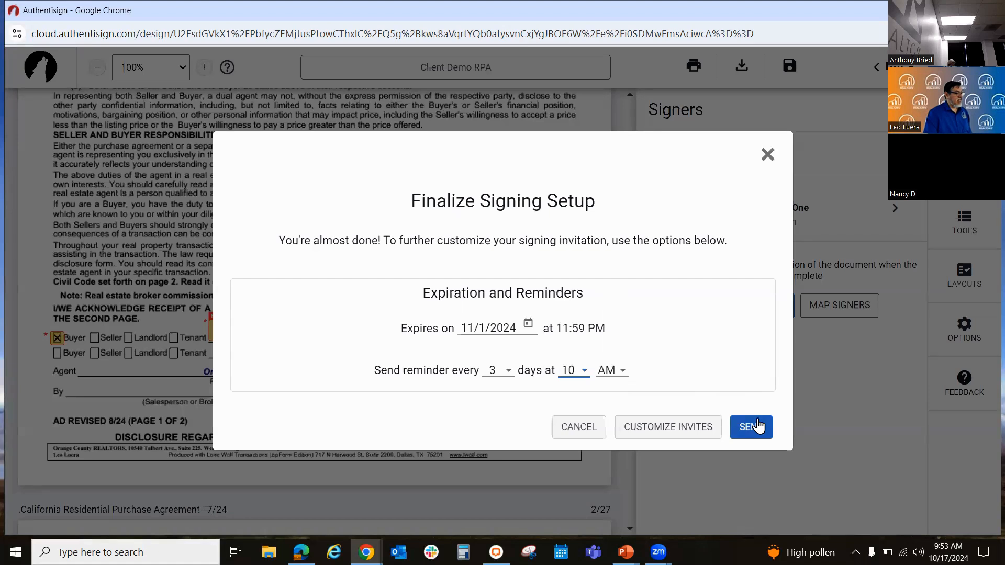
{"action": "left_click", "coordinate": [751, 435]}
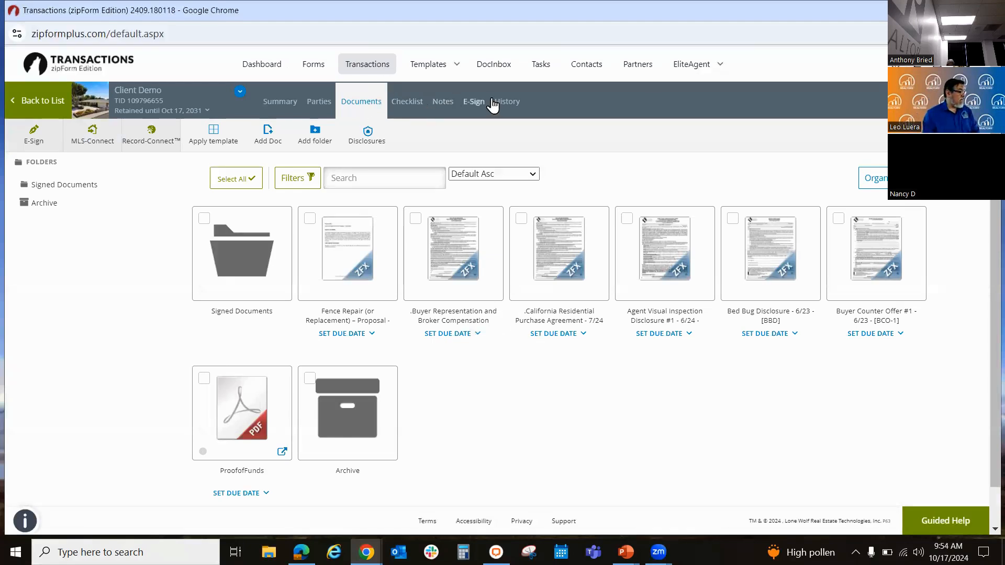
Step: View the signing details of the sent Client Demo RPA packet and open the buyer's e-mail for editing without changing it
{"action": "left_click", "coordinate": [475, 103]}
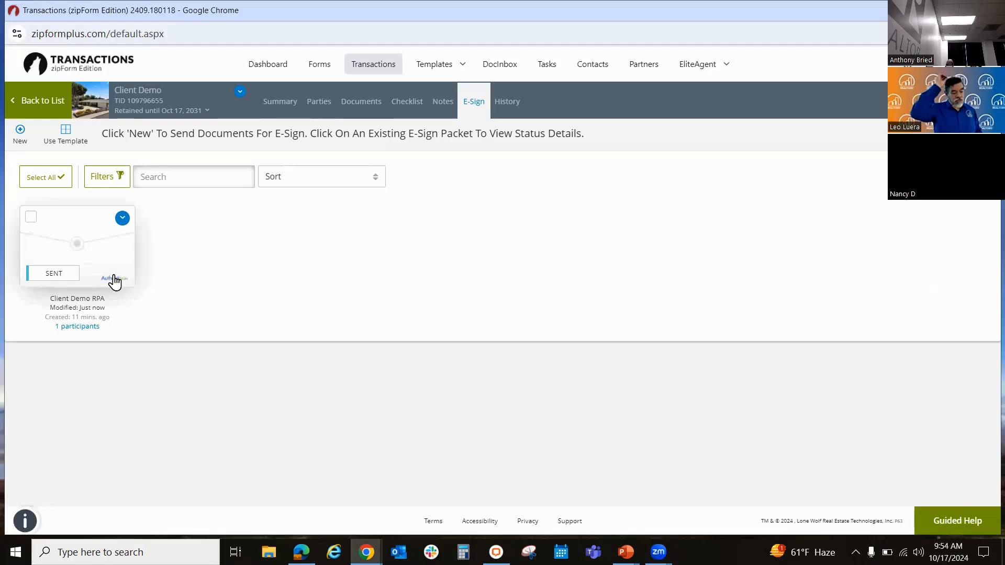
{"action": "left_click", "coordinate": [122, 219]}
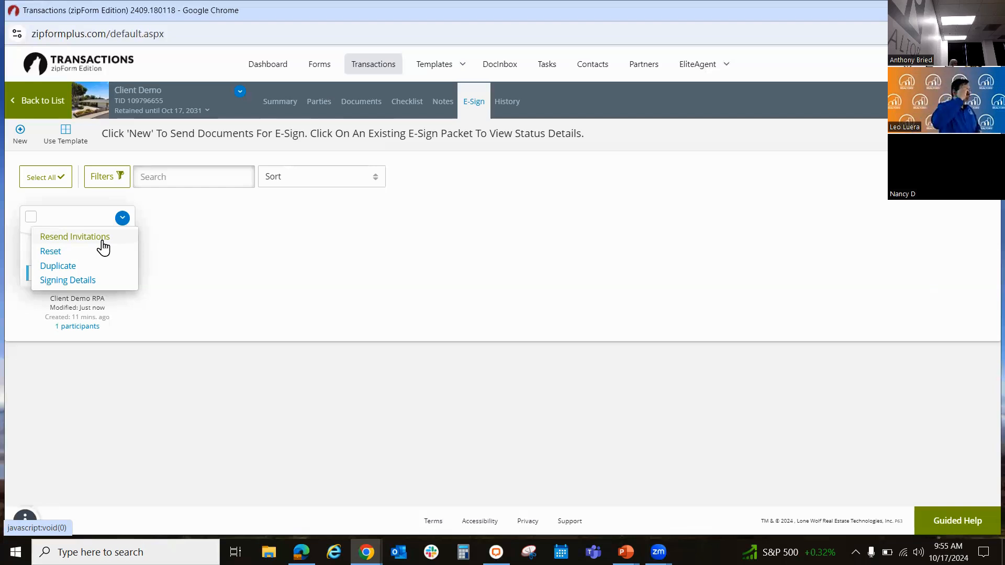
{"action": "left_click", "coordinate": [75, 281]}
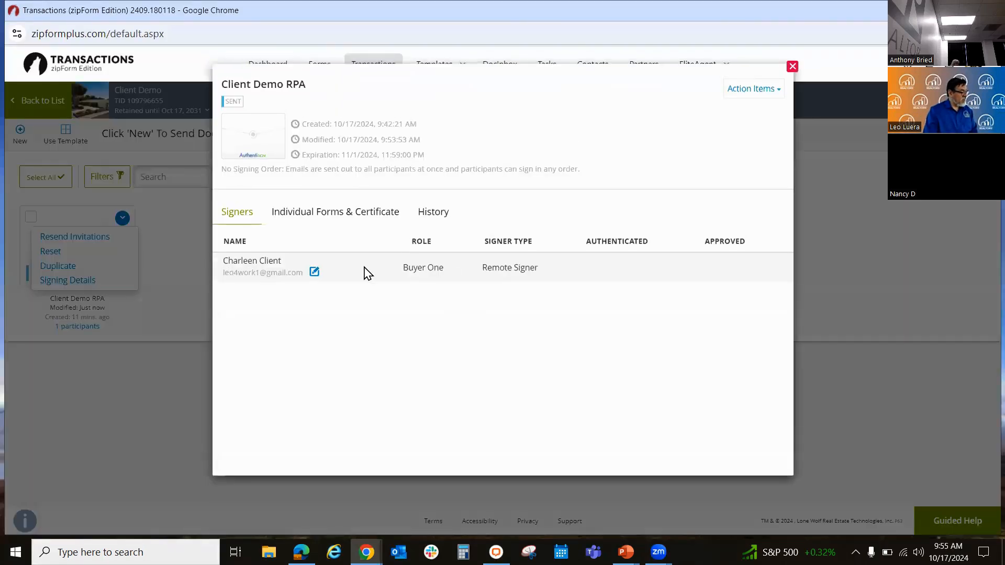
{"action": "left_click", "coordinate": [314, 271]}
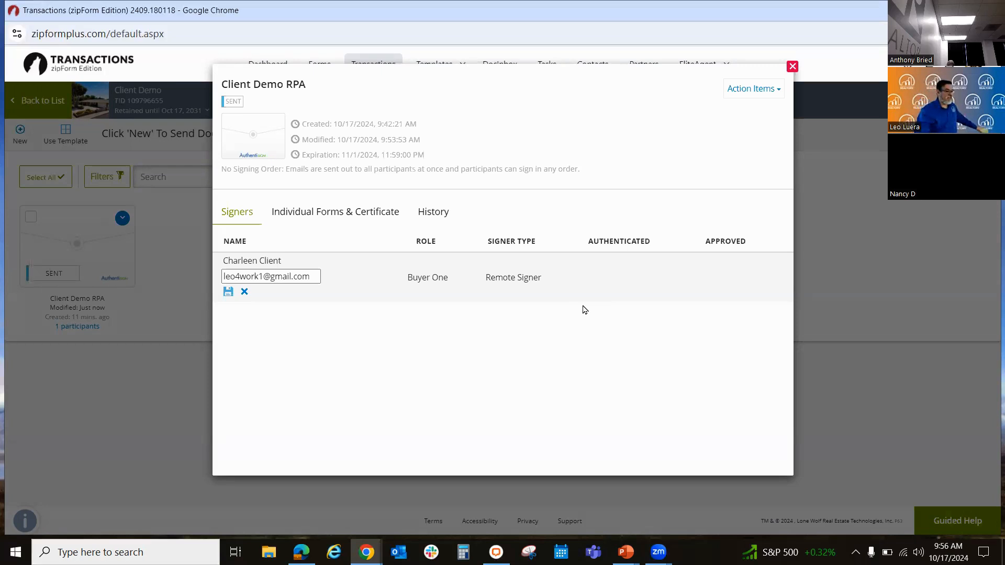
{"action": "left_click", "coordinate": [791, 66]}
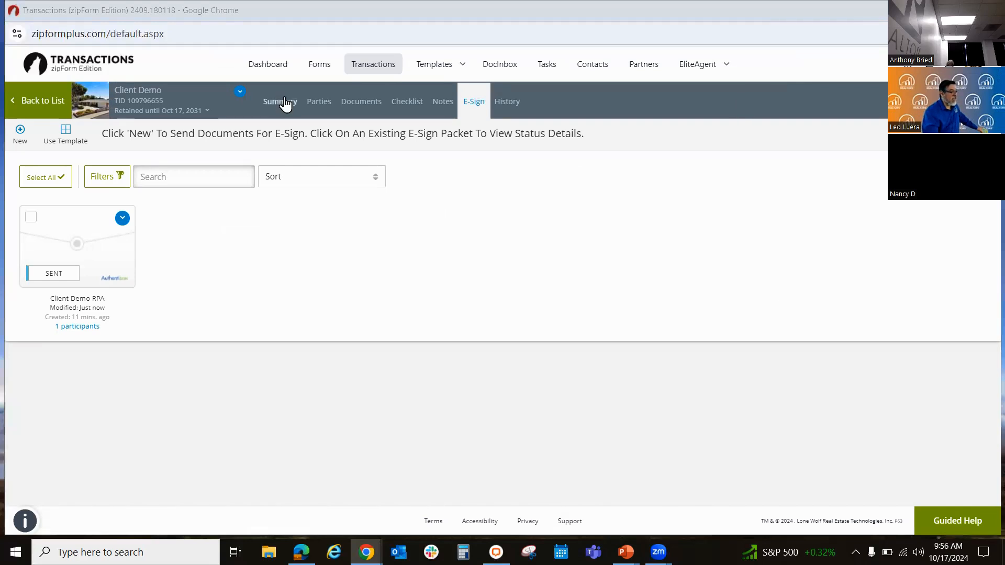
Step: Reopen the Client Demo transaction from the transaction list and check the signing status of its Client Demo RPA packet
{"action": "left_click", "coordinate": [365, 63]}
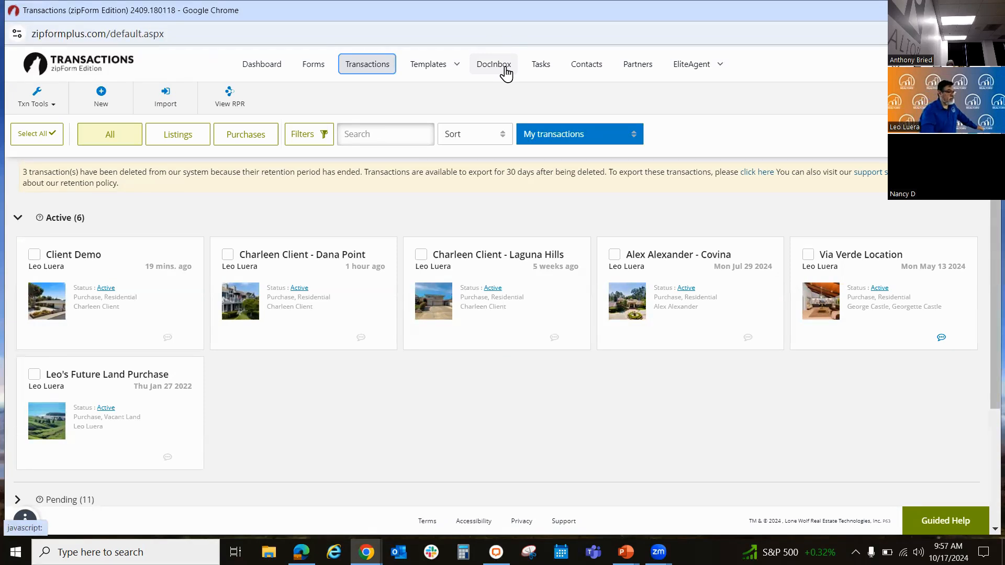
{"action": "left_click", "coordinate": [148, 301]}
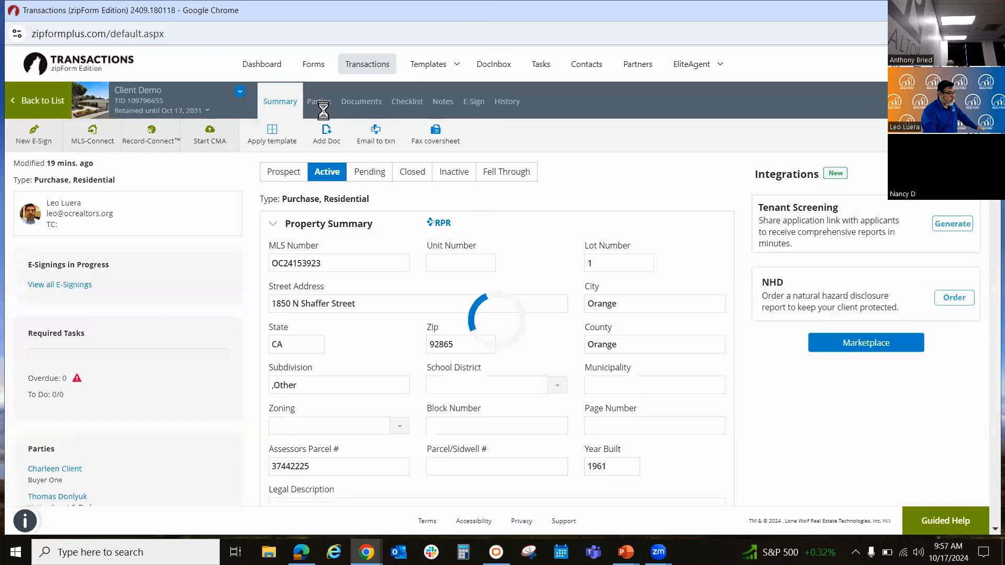
{"action": "left_click", "coordinate": [362, 103]}
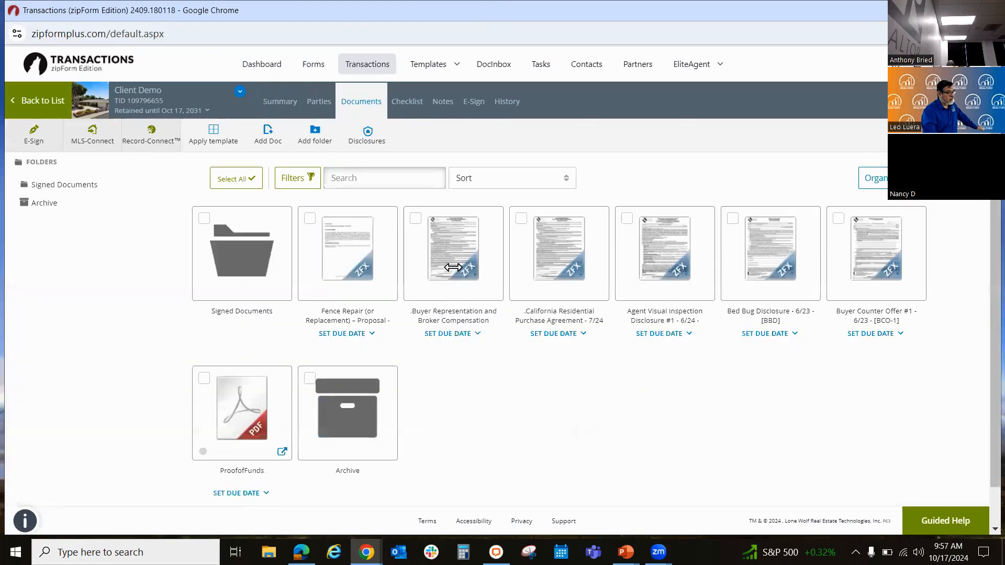
{"action": "mouse_move", "coordinate": [461, 258]}
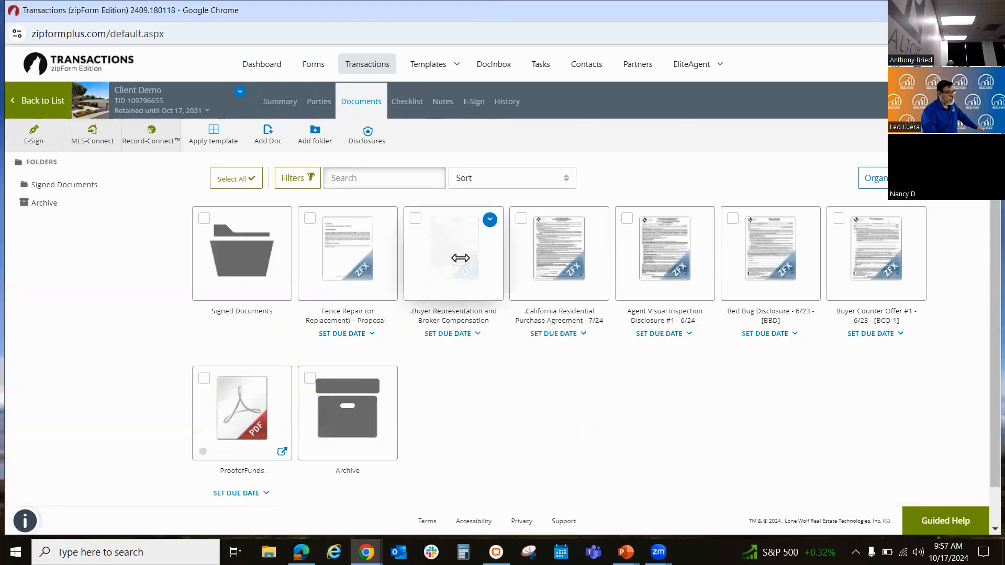
{"action": "left_click", "coordinate": [474, 101]}
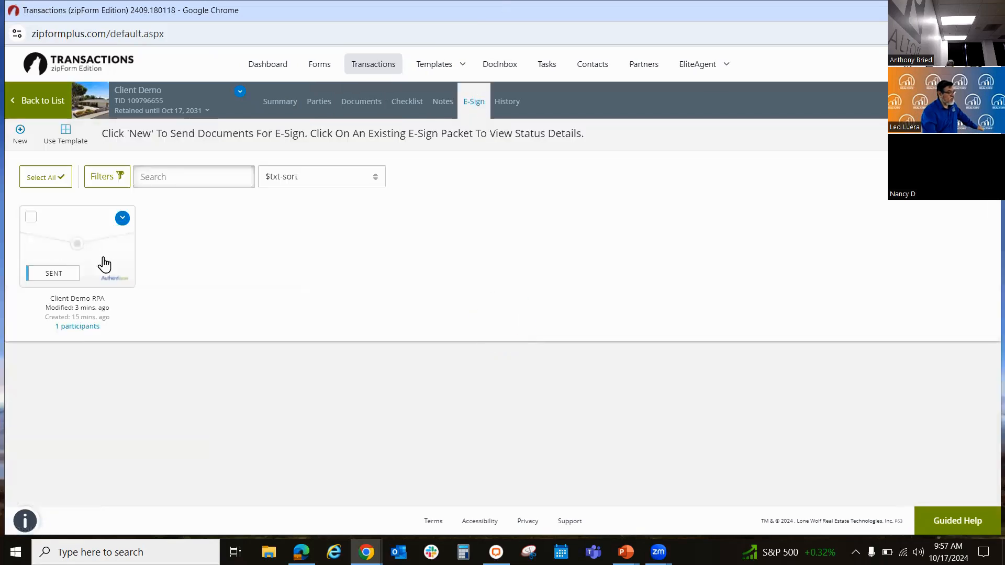
{"action": "left_click", "coordinate": [105, 257]}
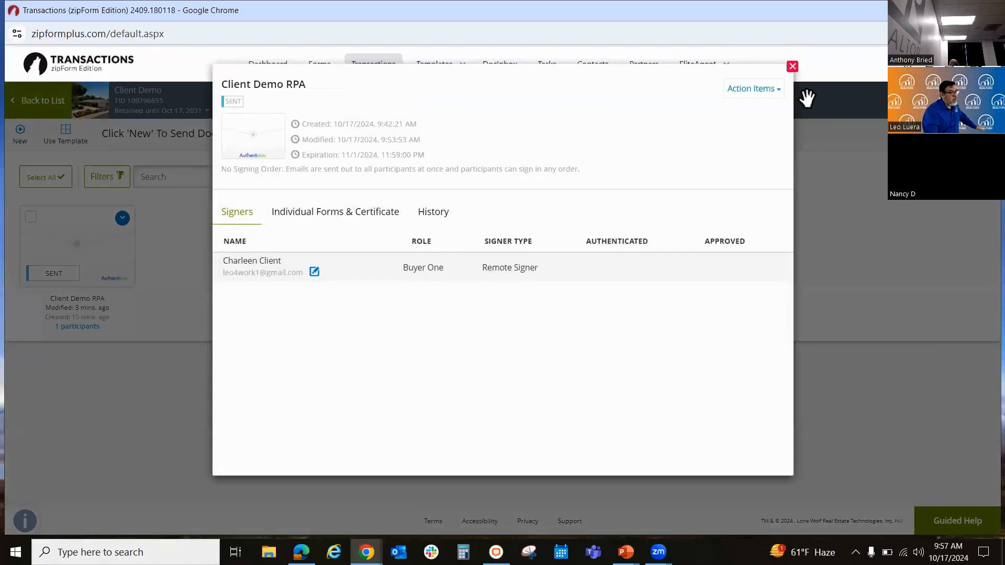
{"action": "left_click", "coordinate": [793, 66]}
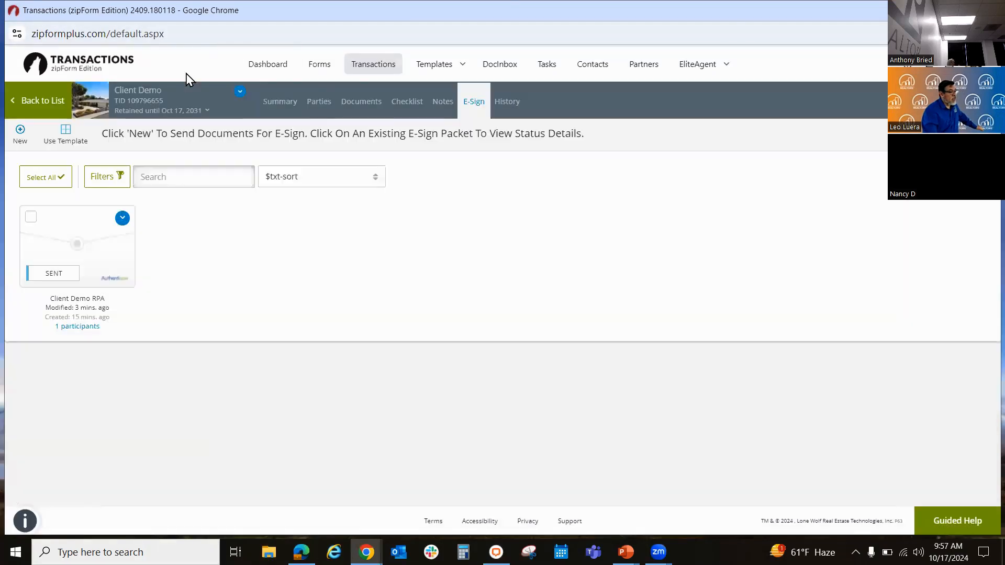
Step: Review the Client Demo transaction's documents, its parties and the activity log in its history
{"action": "left_click", "coordinate": [363, 103]}
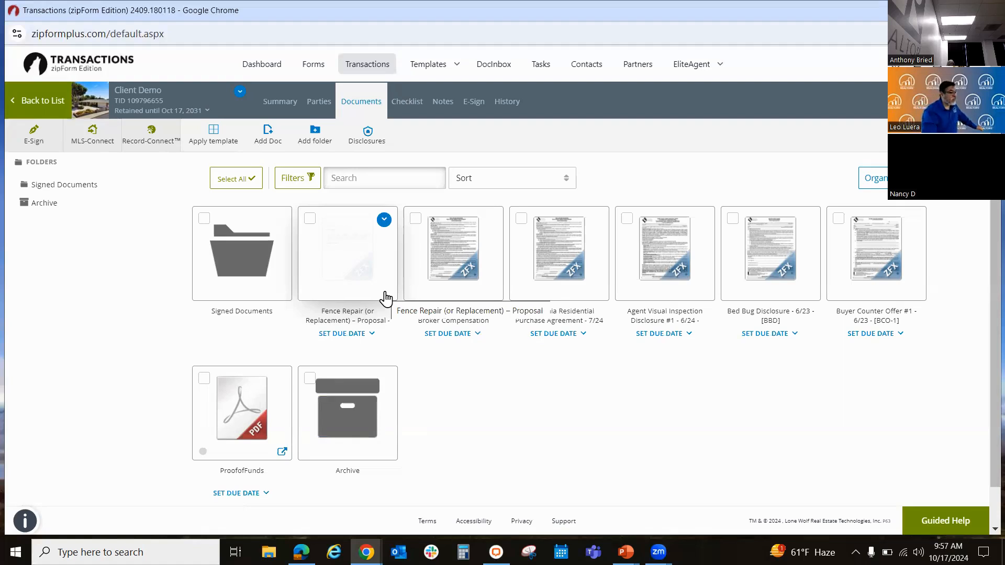
{"action": "left_click", "coordinate": [307, 101]}
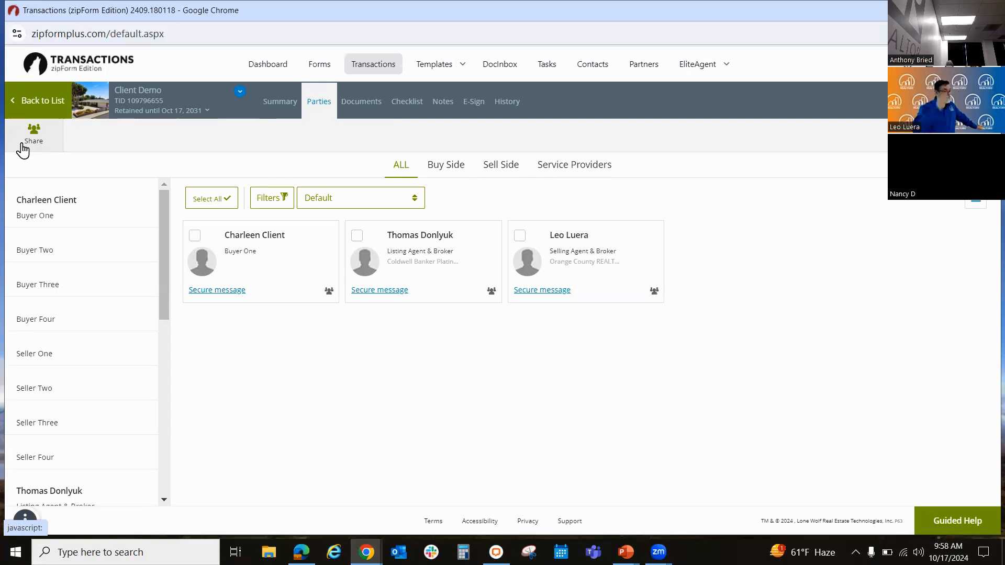
{"action": "left_click", "coordinate": [507, 103]}
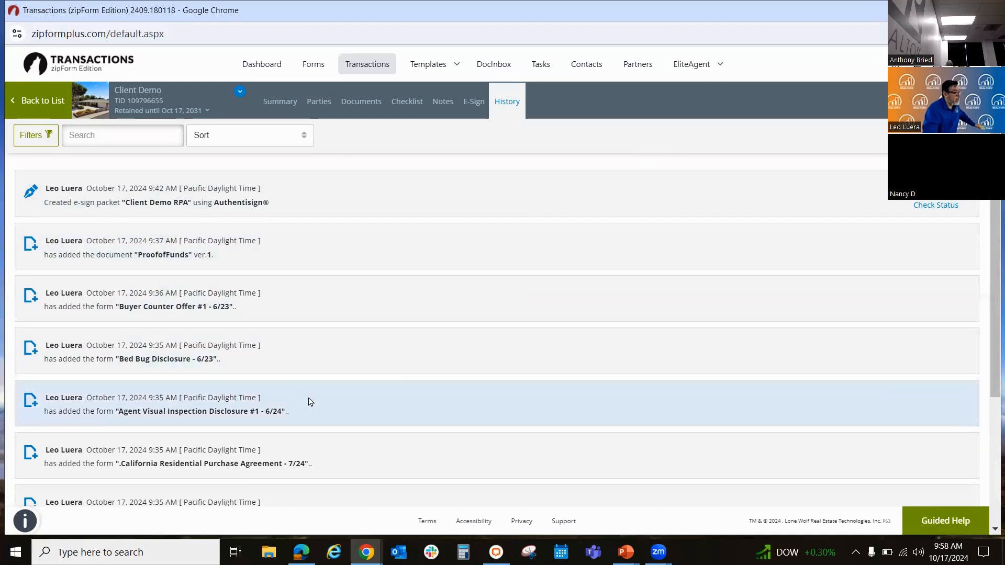
{"action": "scroll", "coordinate": [308, 402], "scroll_direction": "down", "scroll_amount": 3}
{"action": "scroll", "coordinate": [309, 401], "scroll_direction": "down", "scroll_amount": 4}
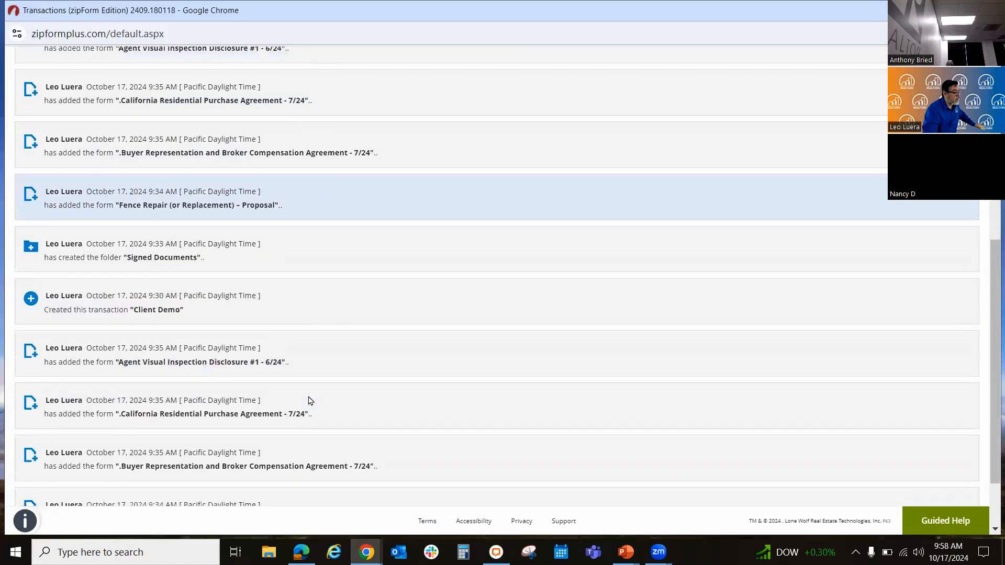
{"action": "scroll", "coordinate": [309, 401], "scroll_direction": "down", "scroll_amount": 2}
{"action": "scroll", "coordinate": [308, 401], "scroll_direction": "up", "scroll_amount": 10}
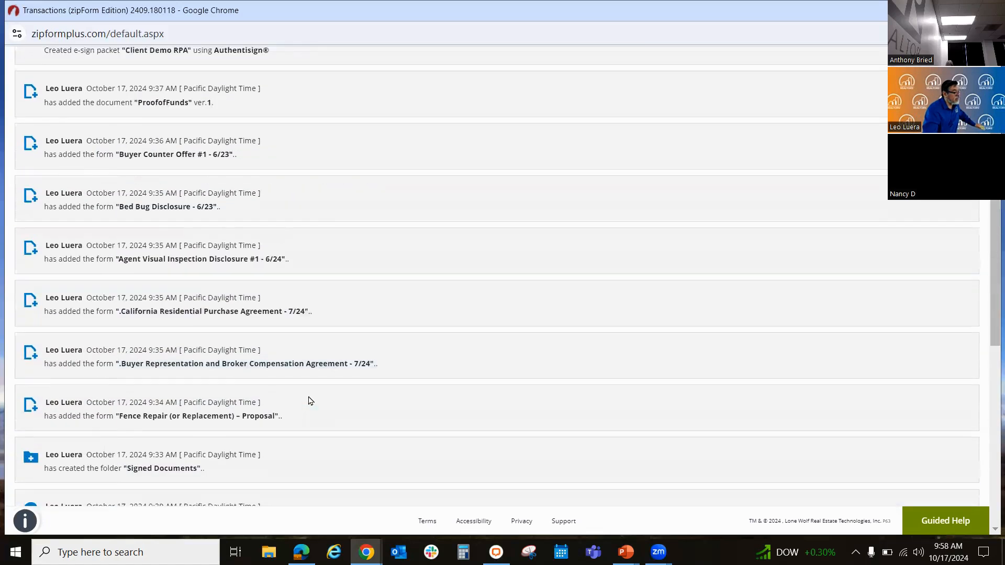
Step: Add and save a transaction note saying docs were sent over to the client but she was away to help teach a class
{"action": "left_click", "coordinate": [443, 104]}
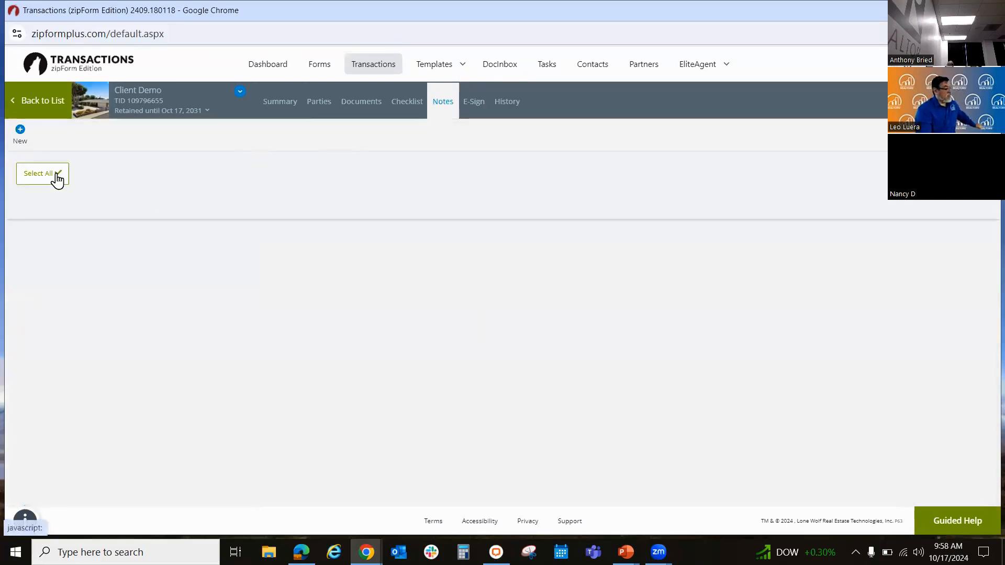
{"action": "left_click", "coordinate": [29, 151]}
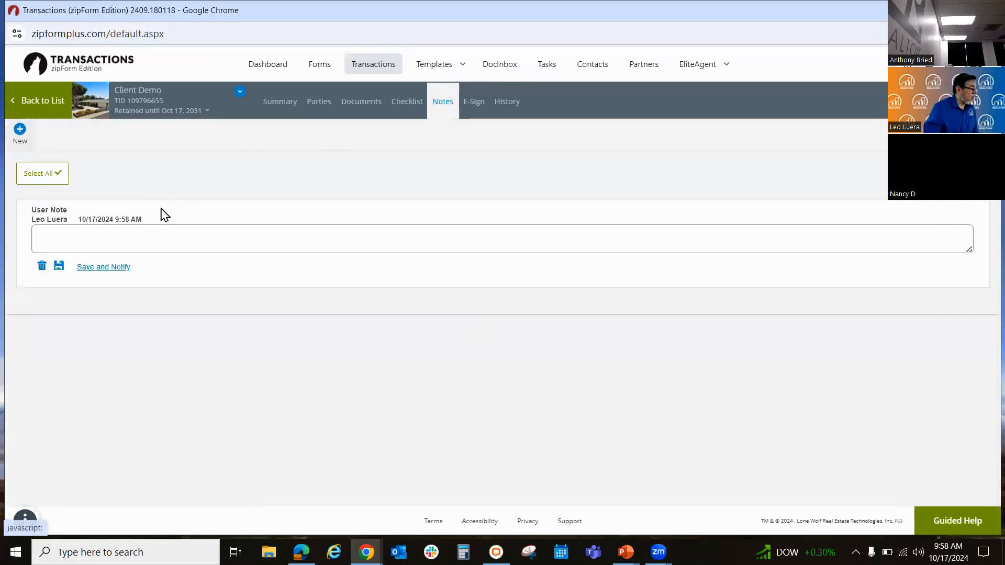
{"action": "left_click", "coordinate": [116, 240]}
{"action": "type", "text": "Sent docs "}
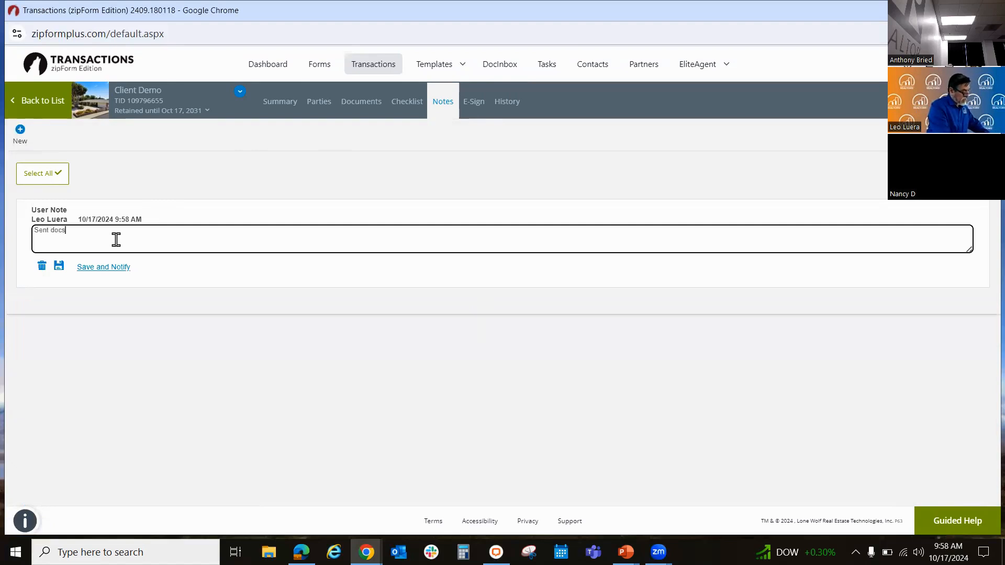
{"action": "type", "text": "over to c"}
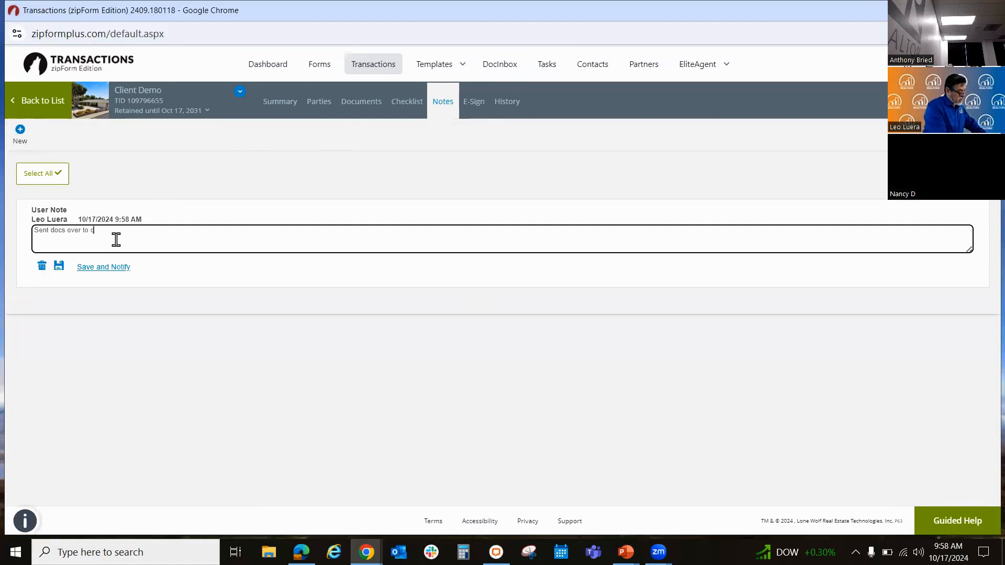
{"action": "type", "text": "lient but she was away "}
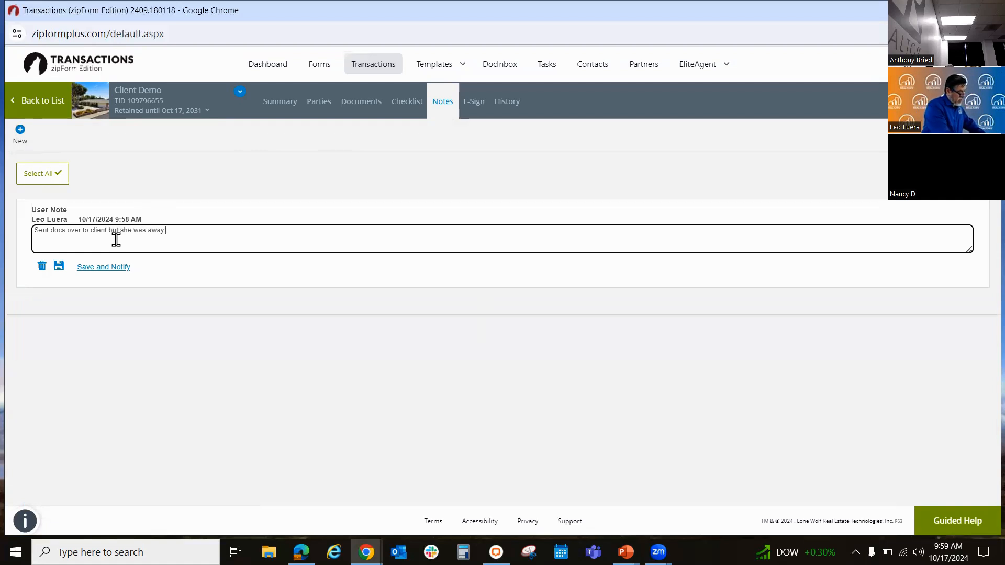
{"action": "type", "text": "to help Leo teach a class."}
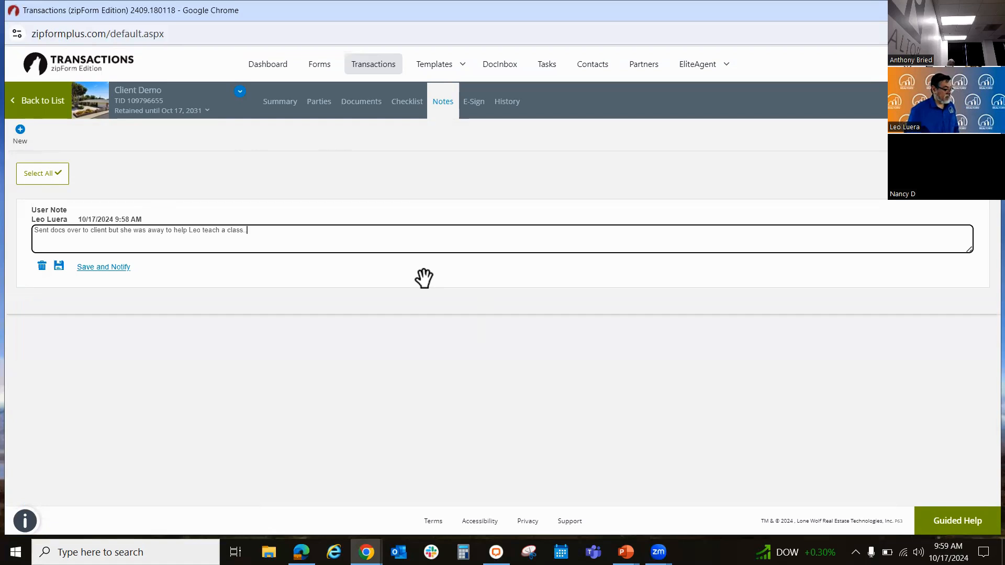
{"action": "left_click", "coordinate": [62, 267]}
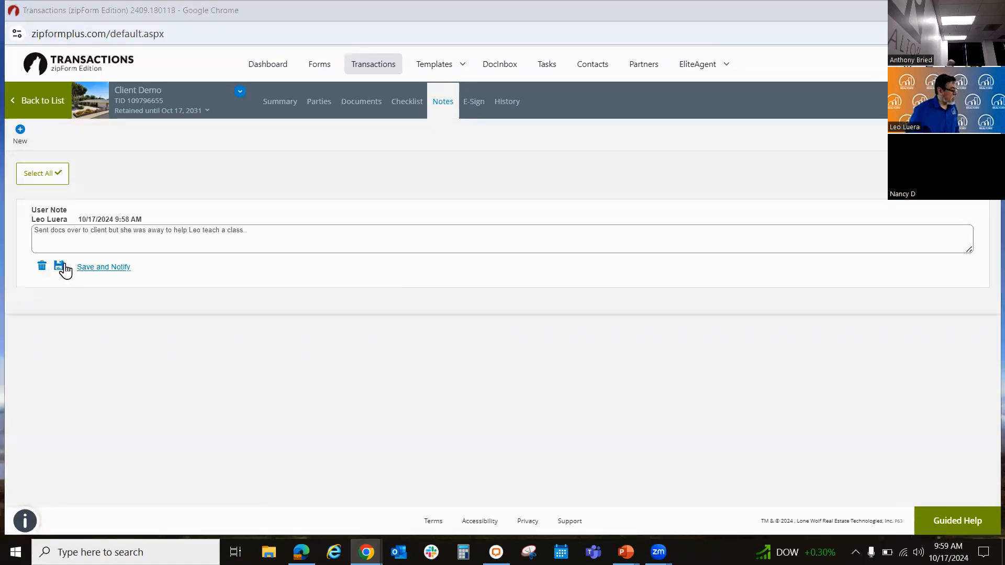
Step: Save the note about docs sent to the client and view the Client Demo transaction's history
{"action": "left_click", "coordinate": [60, 267]}
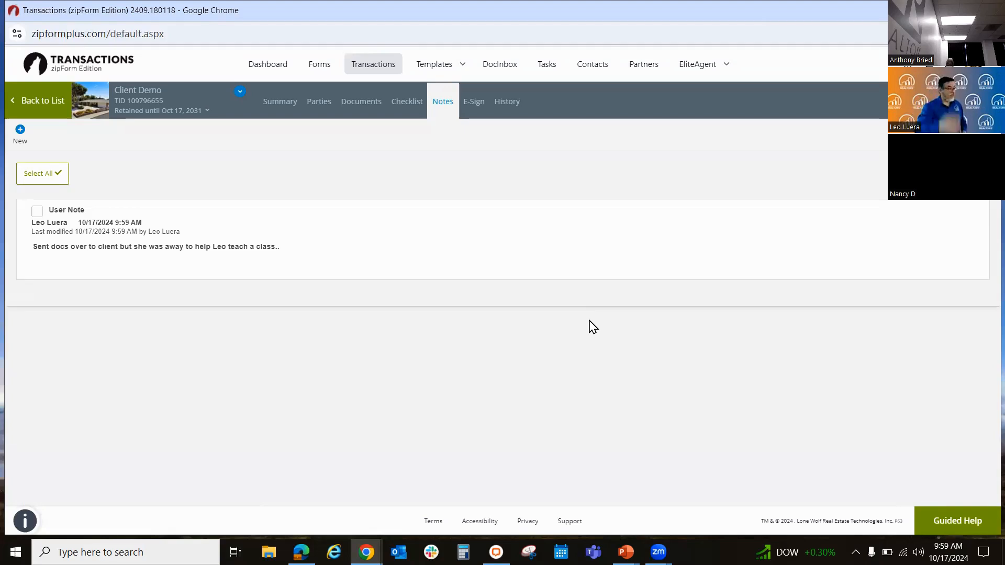
{"action": "left_click", "coordinate": [518, 104]}
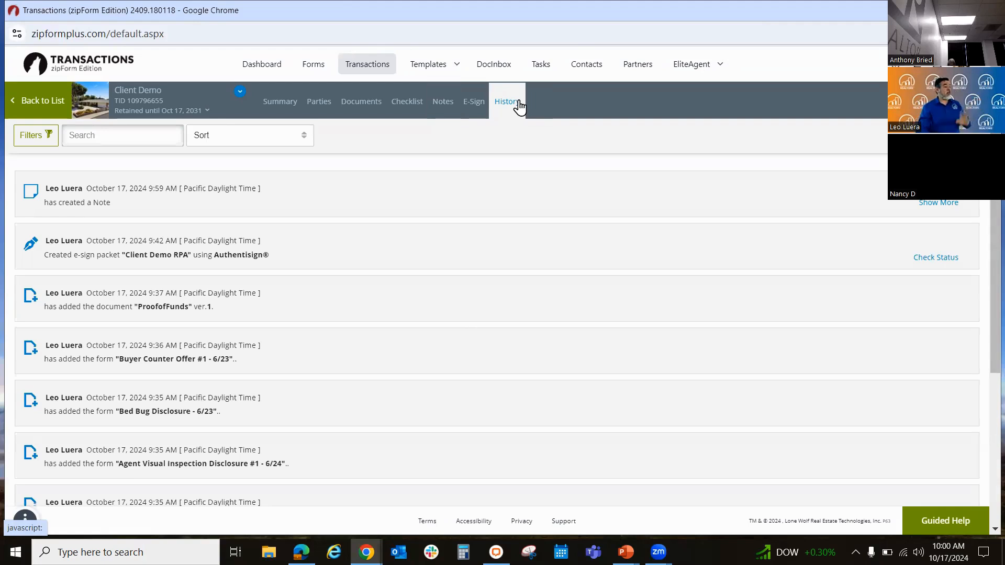
Step: Open the Forms and Checklists templates
{"action": "left_click", "coordinate": [425, 67]}
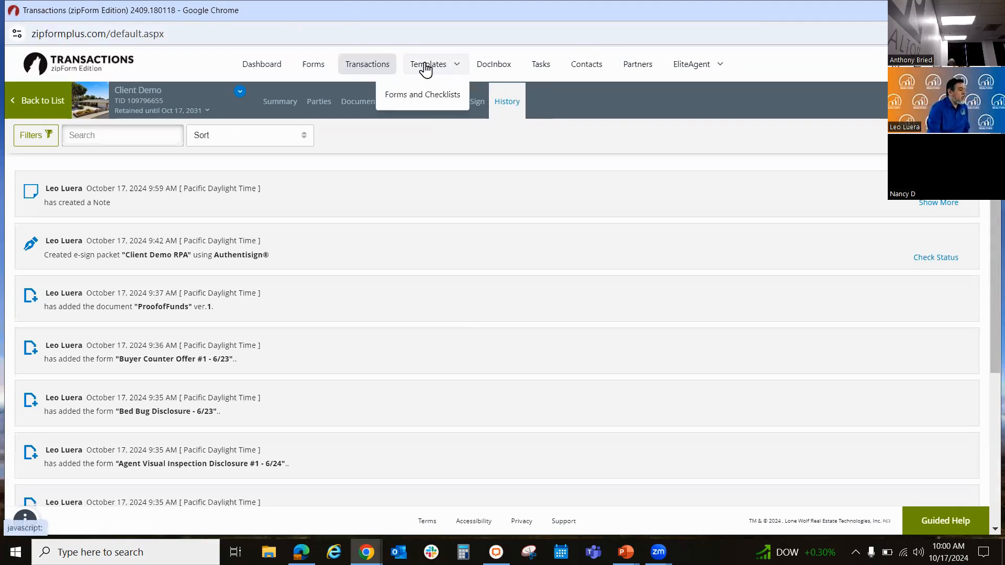
{"action": "left_click", "coordinate": [428, 99]}
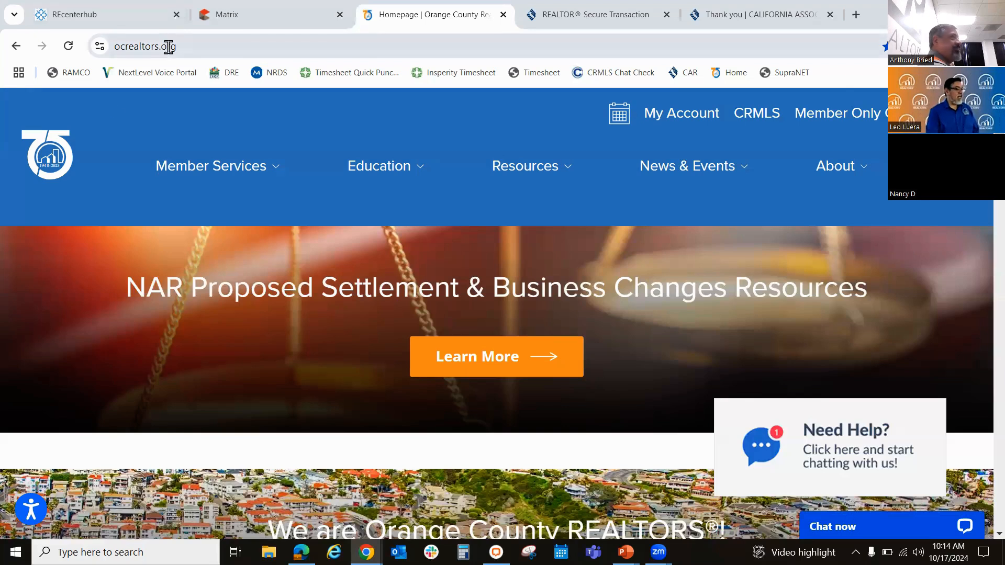
Step: Go to the Video Library in the Education section of the Orange County REALTORS website and open the zipForm playlist
{"action": "mouse_move", "coordinate": [385, 177]}
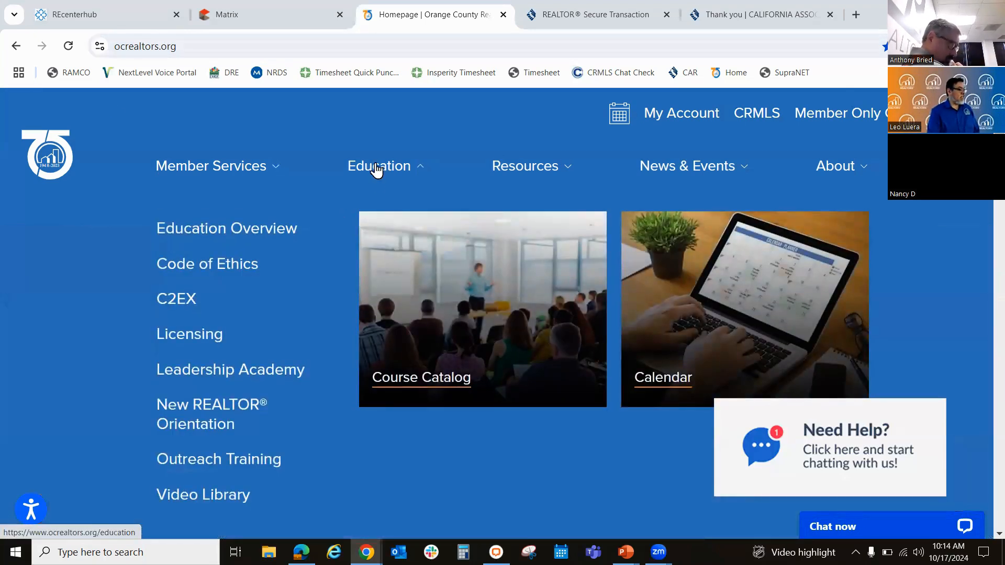
{"action": "left_click", "coordinate": [205, 496]}
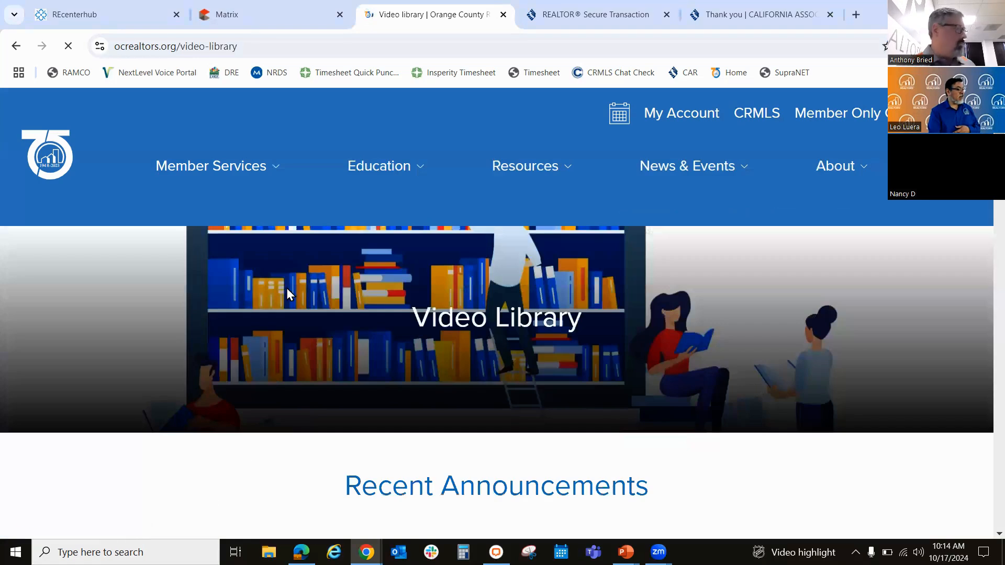
{"action": "scroll", "coordinate": [317, 356], "scroll_direction": "down", "scroll_amount": 1}
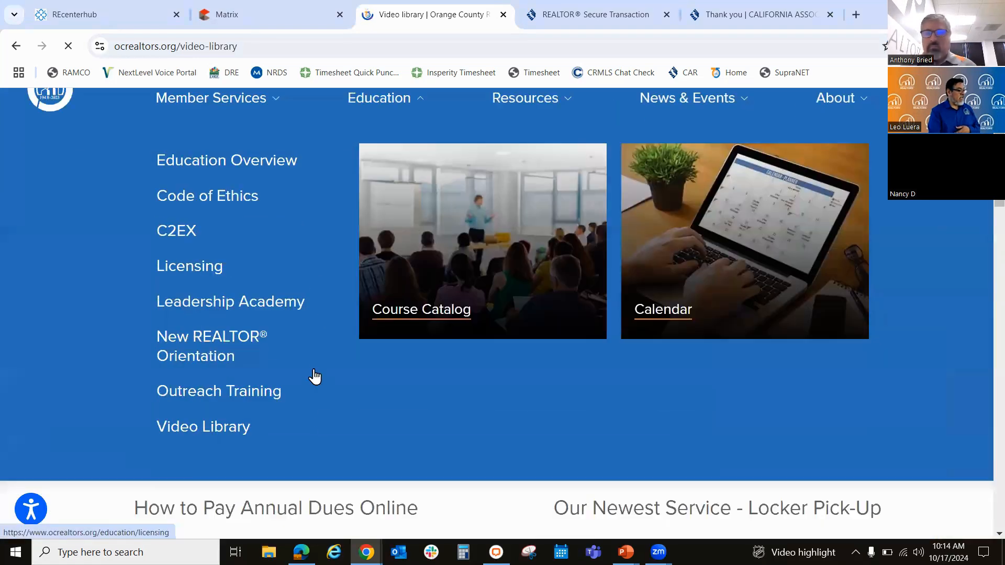
{"action": "scroll", "coordinate": [314, 376], "scroll_direction": "up", "scroll_amount": 1}
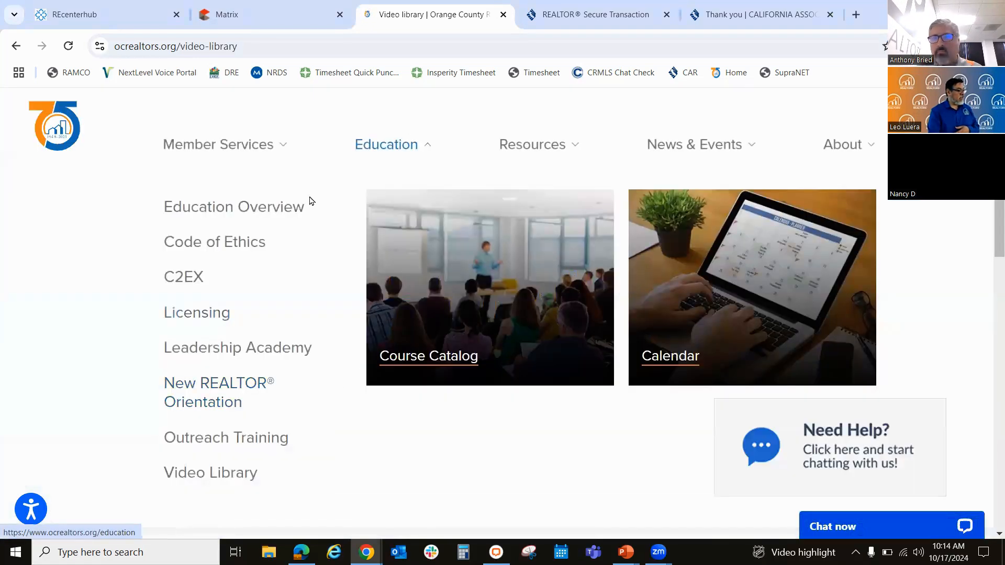
{"action": "left_click", "coordinate": [207, 474]}
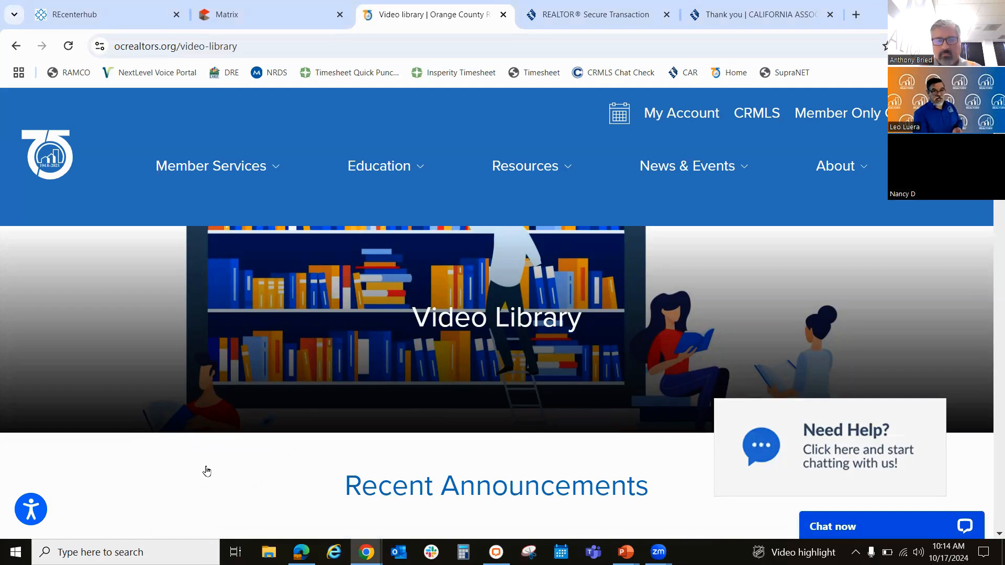
{"action": "scroll", "coordinate": [376, 283], "scroll_direction": "down", "scroll_amount": 10}
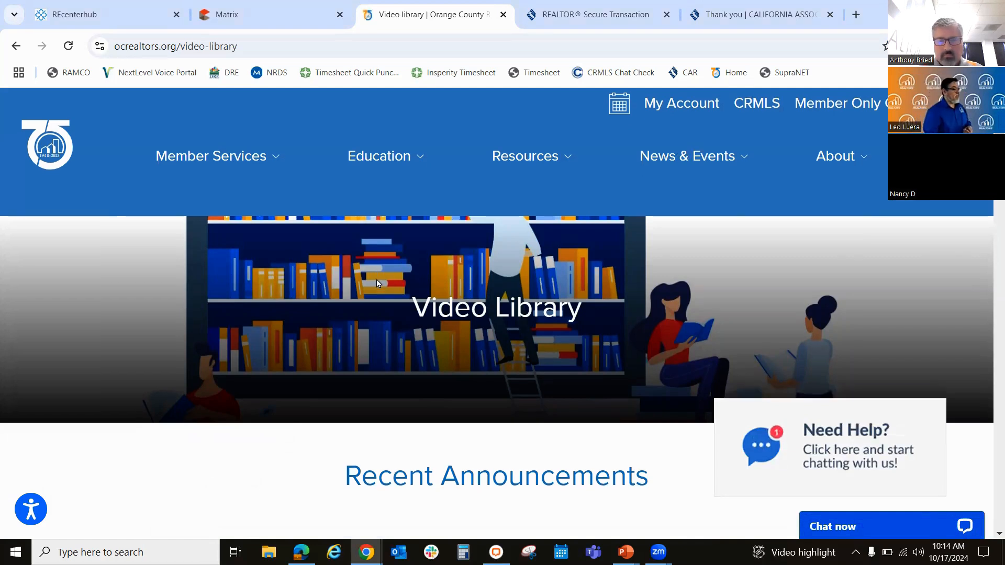
{"action": "scroll", "coordinate": [377, 291], "scroll_direction": "down", "scroll_amount": 4}
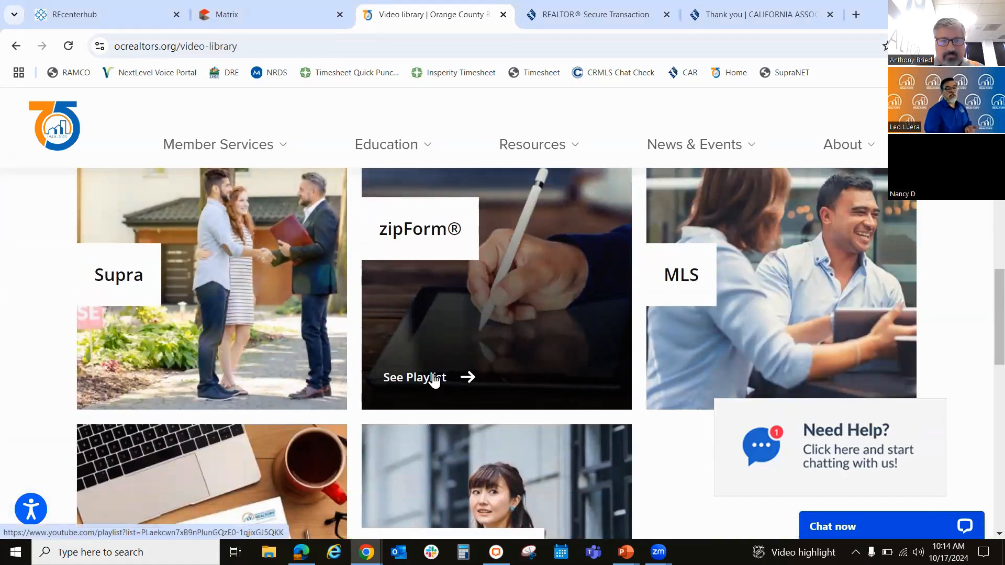
{"action": "left_click", "coordinate": [433, 379]}
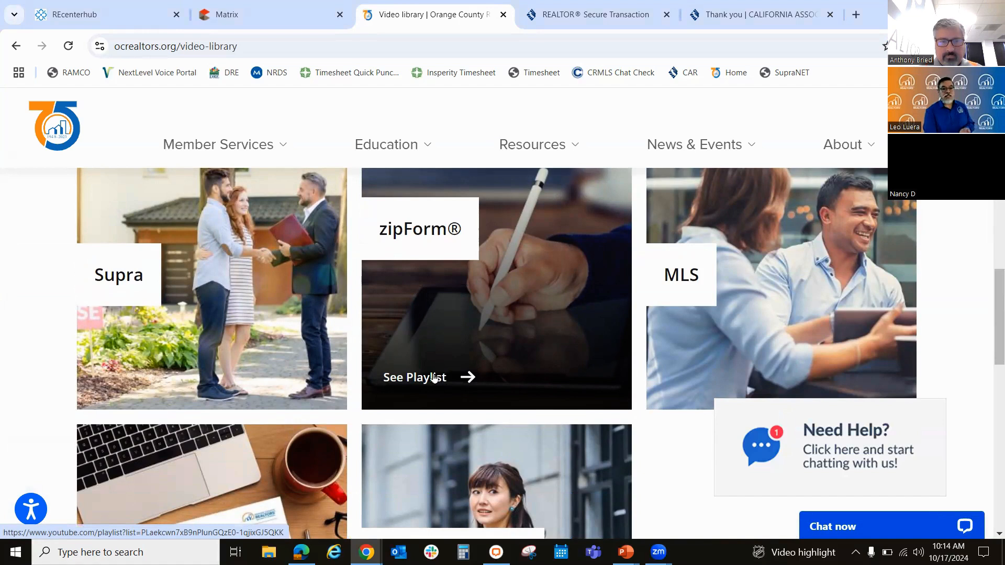
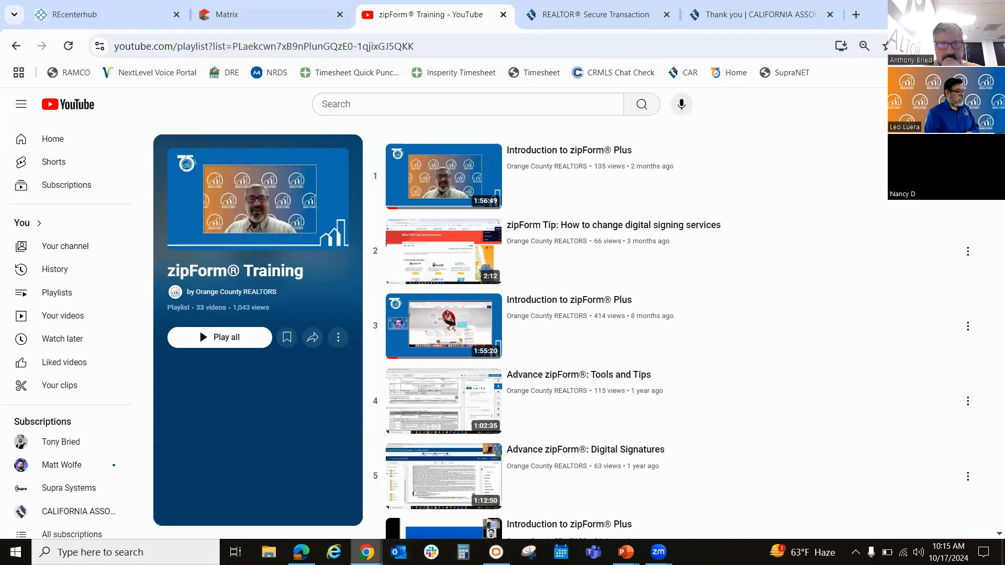
Step: Switch to the Transactions (zipForm Edition) window
{"action": "mouse_move", "coordinate": [367, 552]}
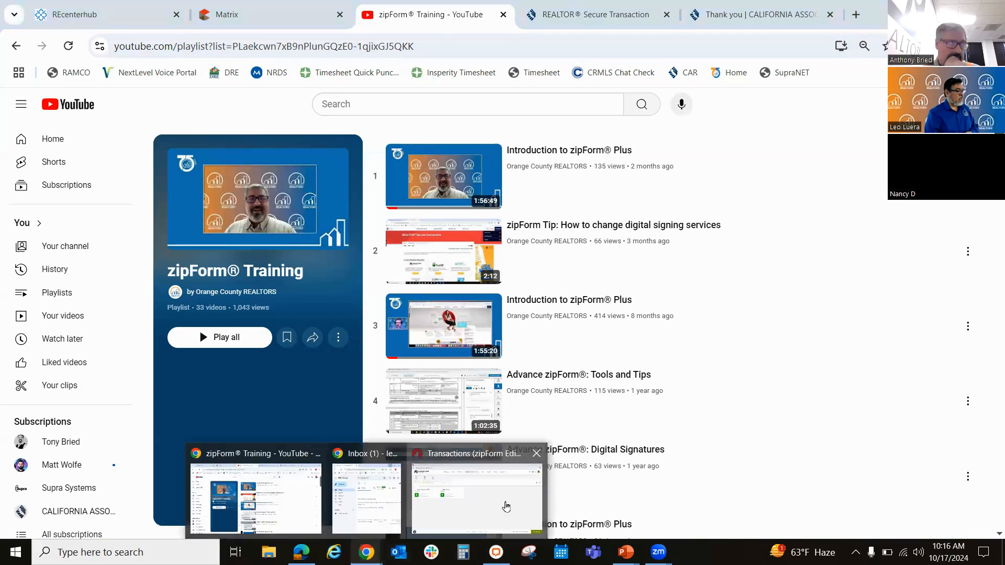
{"action": "left_click", "coordinate": [508, 508]}
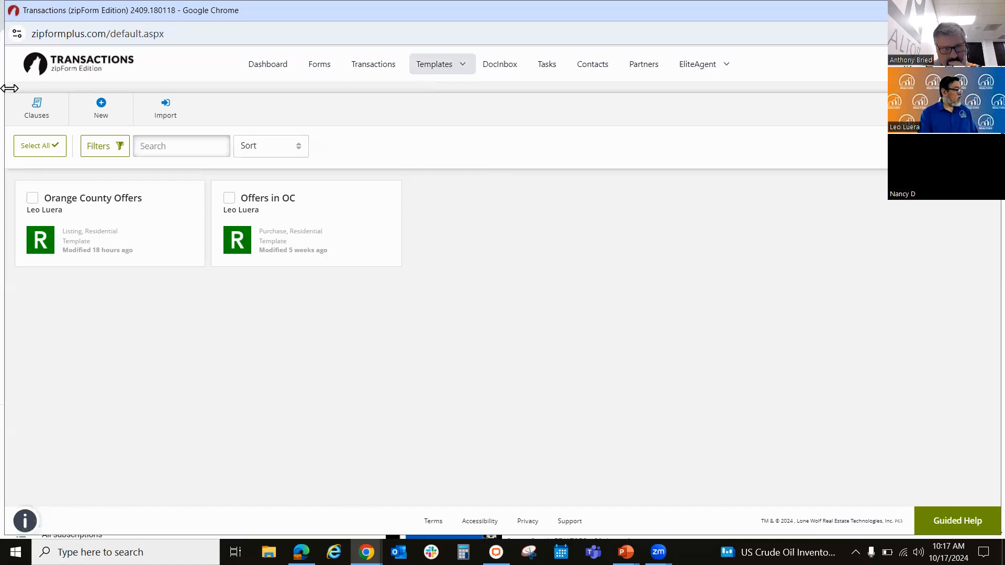
{"action": "left_click", "coordinate": [103, 111]}
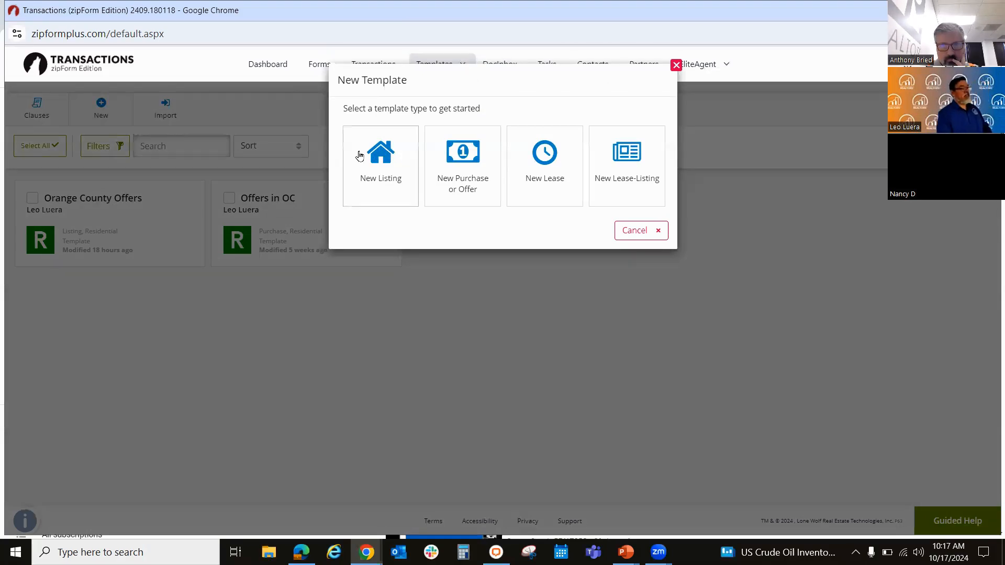
{"action": "left_click", "coordinate": [470, 168]}
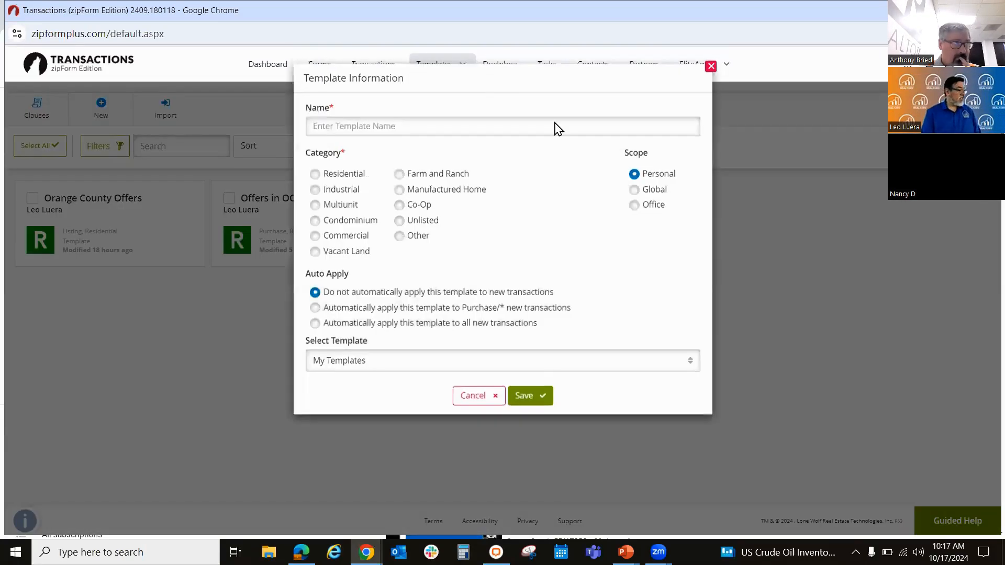
{"action": "left_click", "coordinate": [710, 66]}
Step: Create and save a new listing template named OC Listing in the Residential category
{"action": "left_click", "coordinate": [108, 116]}
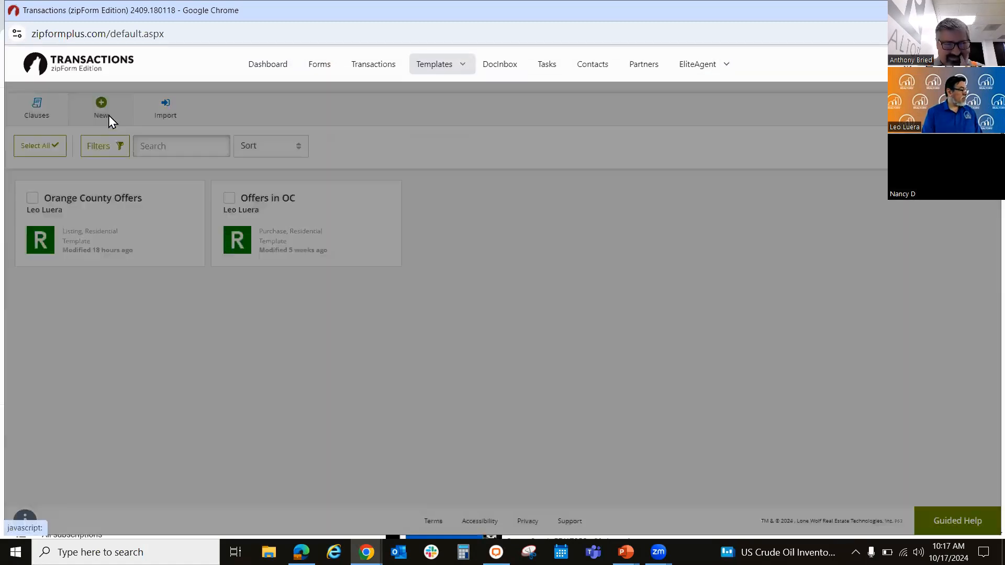
{"action": "left_click", "coordinate": [386, 176]}
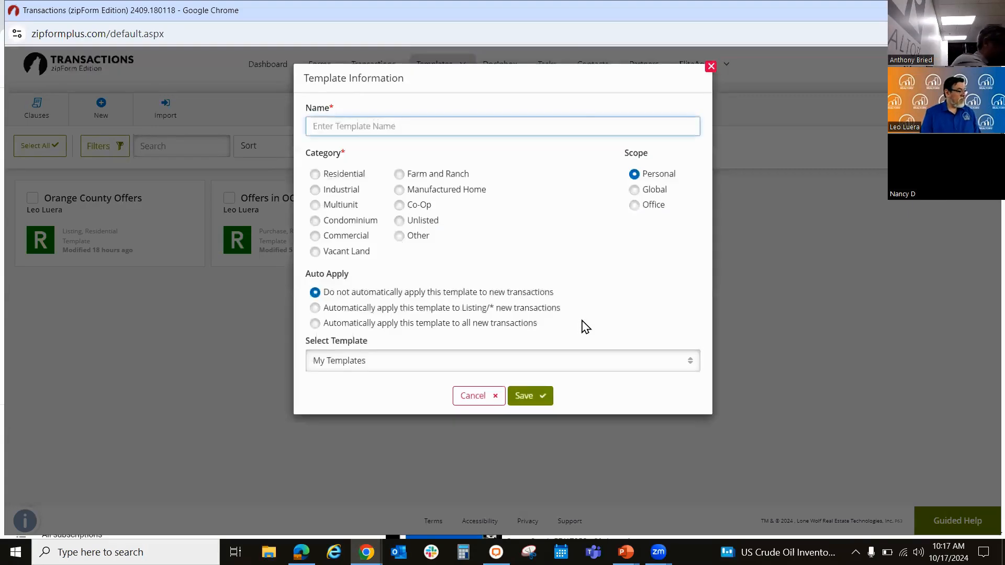
{"action": "left_click", "coordinate": [344, 129]}
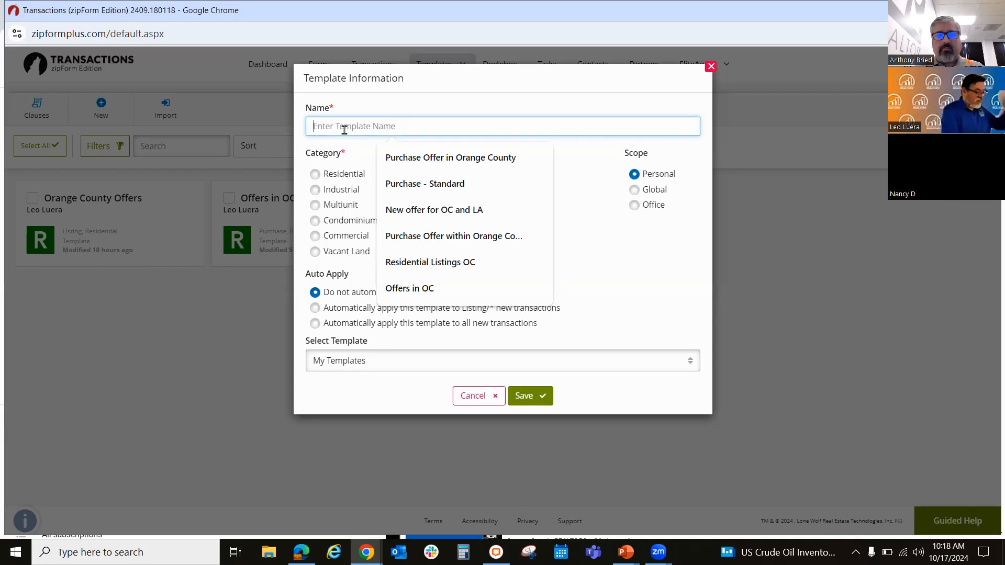
{"action": "type", "text": "OC"}
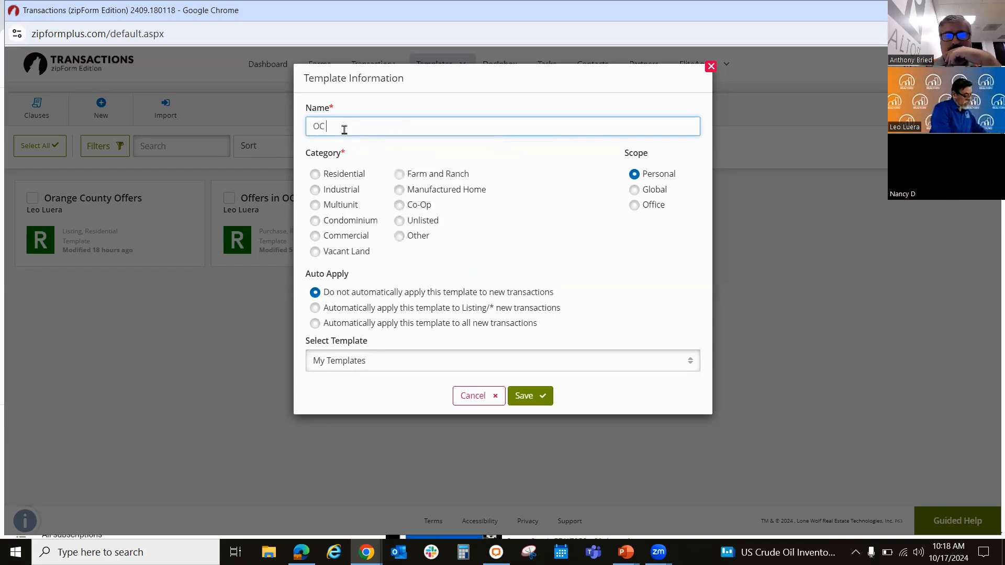
{"action": "type", "text": " Listing"}
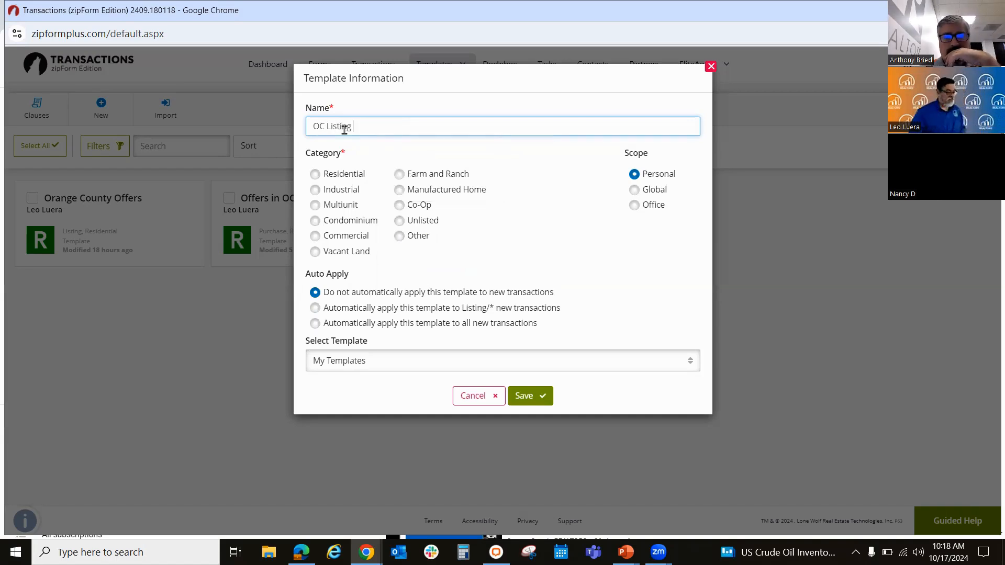
{"action": "left_click", "coordinate": [315, 175]}
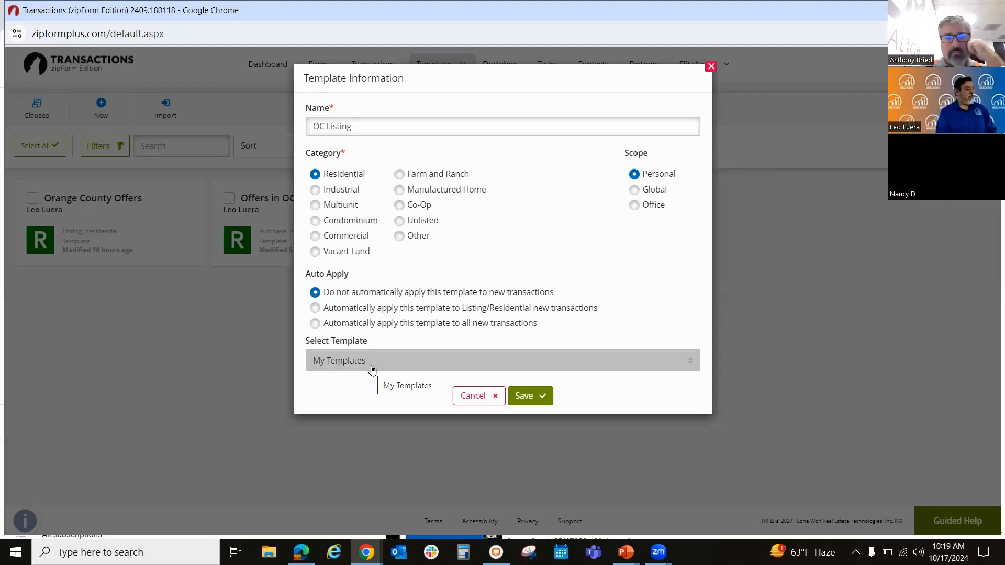
{"action": "left_click", "coordinate": [520, 393]}
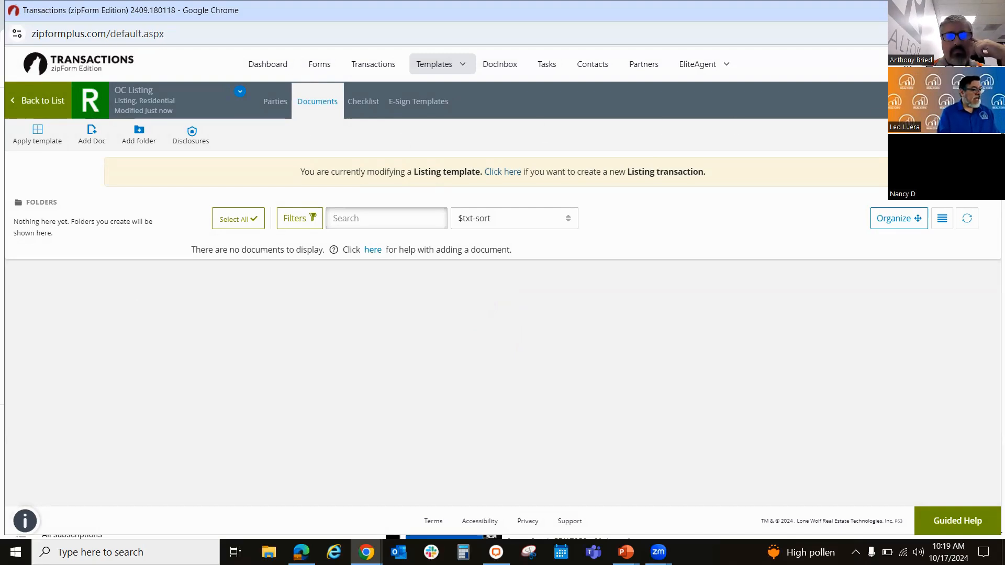
Step: Add a folder named Signed Docs to the OC Listing template's documents
{"action": "left_click", "coordinate": [134, 140]}
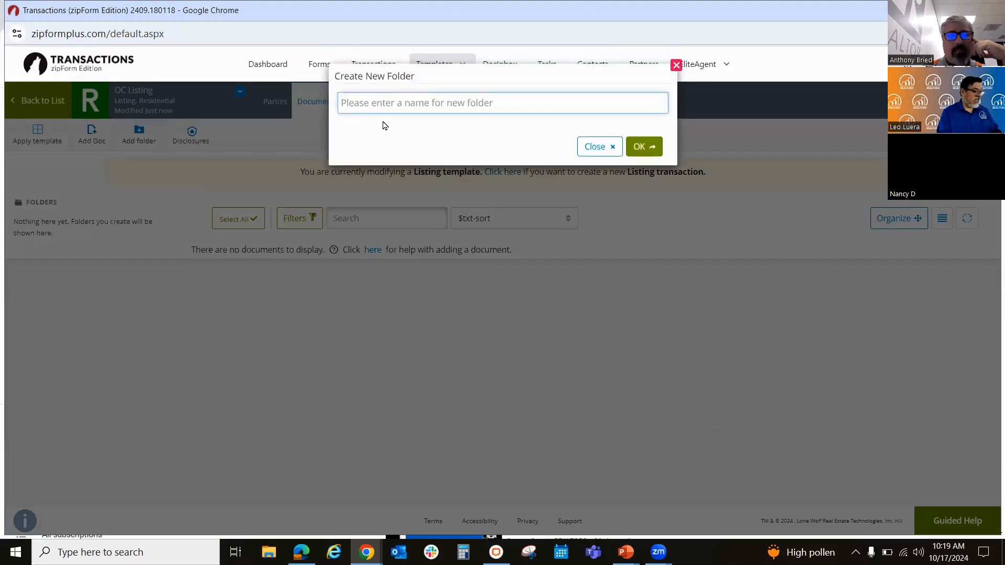
{"action": "type", "text": "Add"}
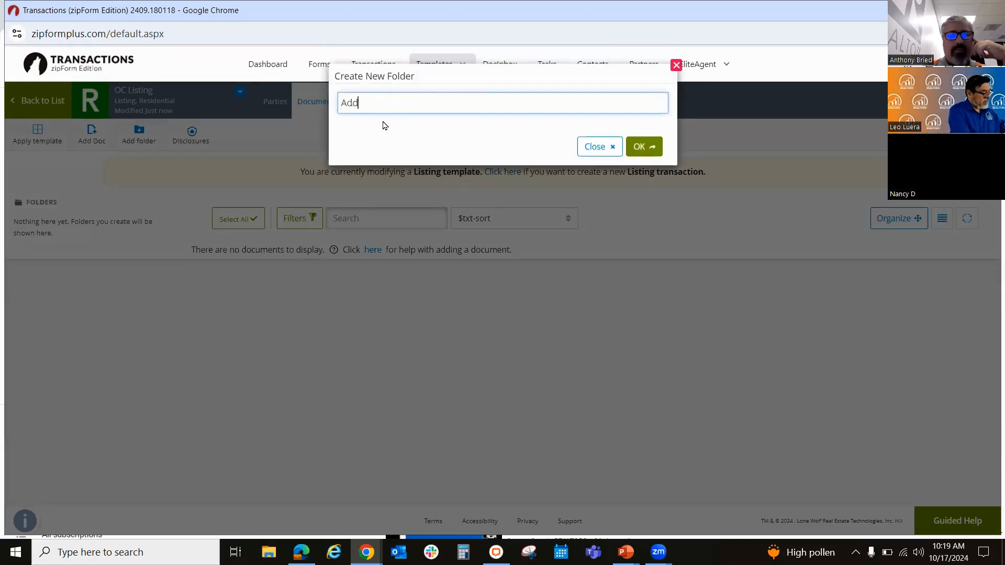
{"action": "type", "text": " Signed"}
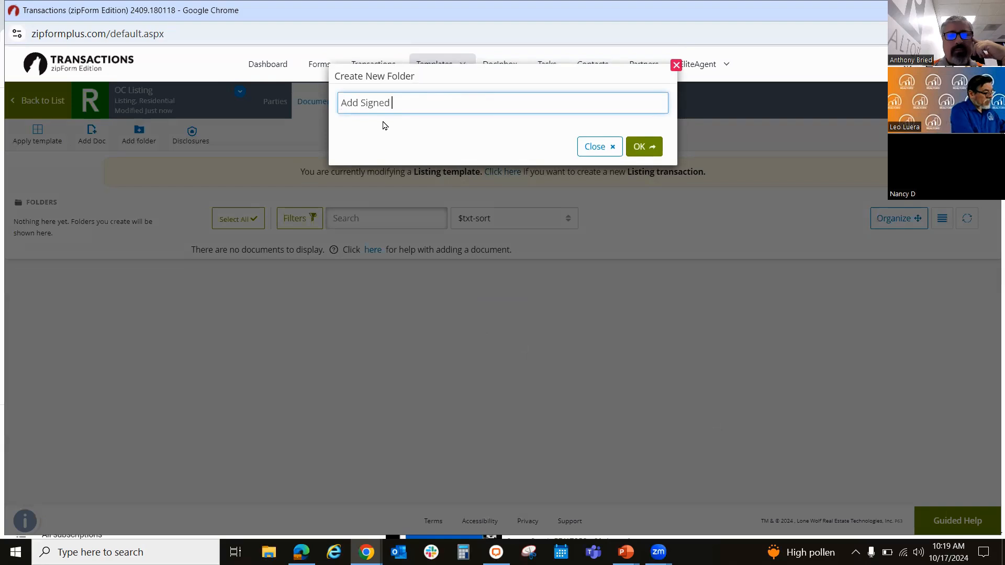
{"action": "key", "text": "BackSpace"}
{"action": "key", "text": "BackSpace"}
{"action": "key", "text": "BackSpace"}
{"action": "key", "text": "BackSpace"}
{"action": "key", "text": "BackSpace"}
{"action": "key", "text": "BackSpace"}
{"action": "key", "text": "BackSpace"}
{"action": "key", "text": "BackSpace"}
{"action": "key", "text": "BackSpace"}
{"action": "key", "text": "BackSpace"}
{"action": "type", "text": "Si"}
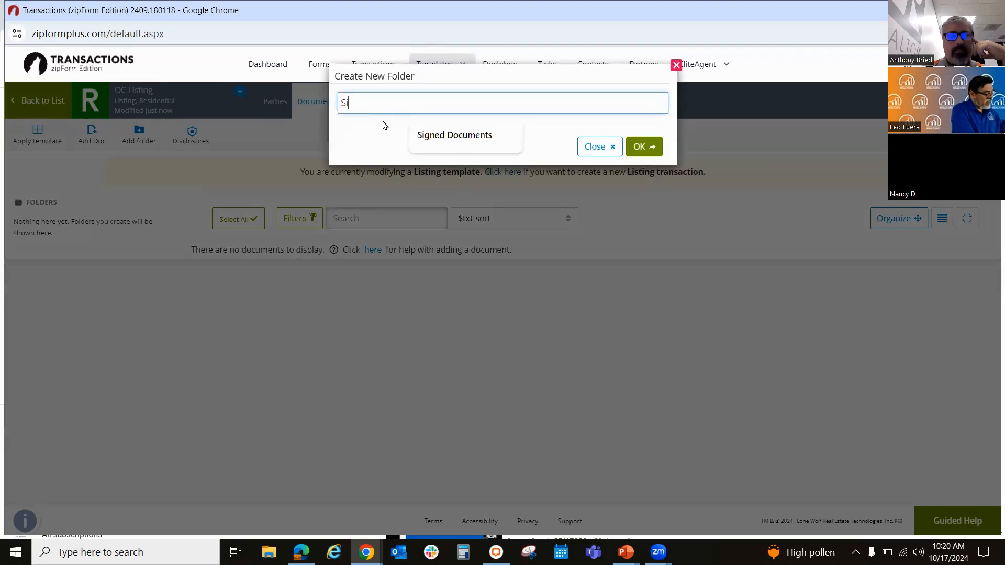
{"action": "type", "text": "gned Docs"}
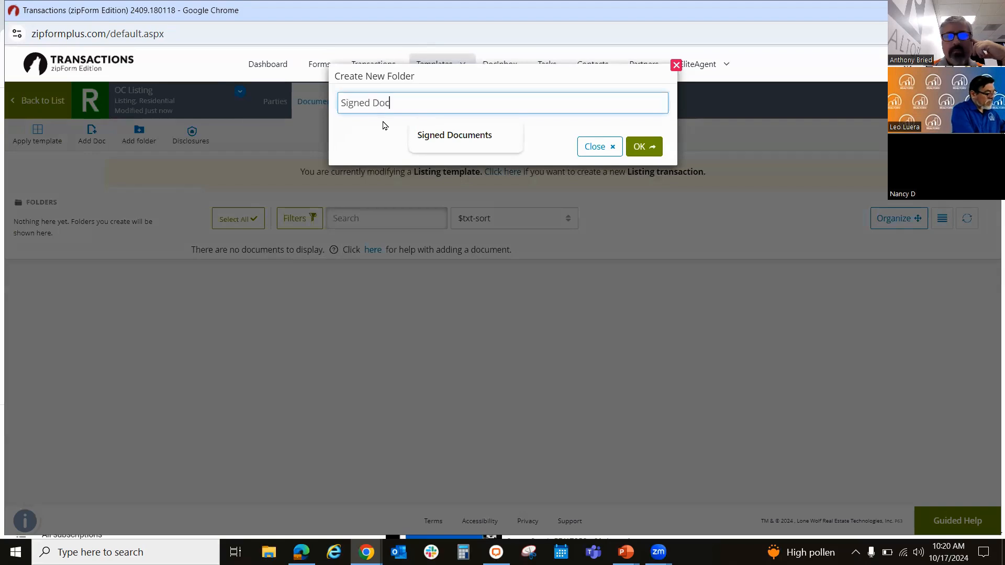
{"action": "left_click", "coordinate": [635, 149]}
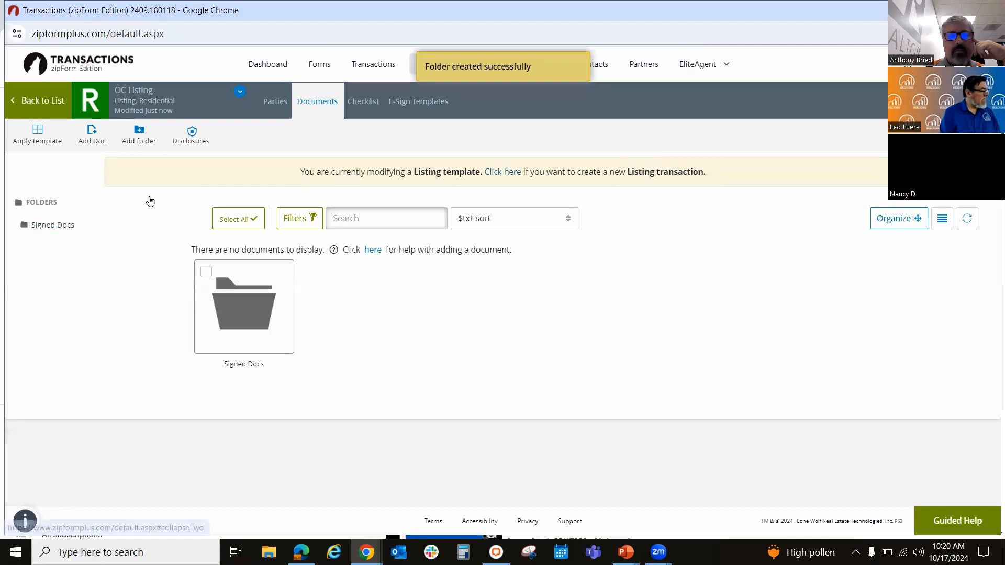
Step: Upload the file ListingAgreement Form B from the zipForm Related folder as a document in the template
{"action": "left_click", "coordinate": [88, 149]}
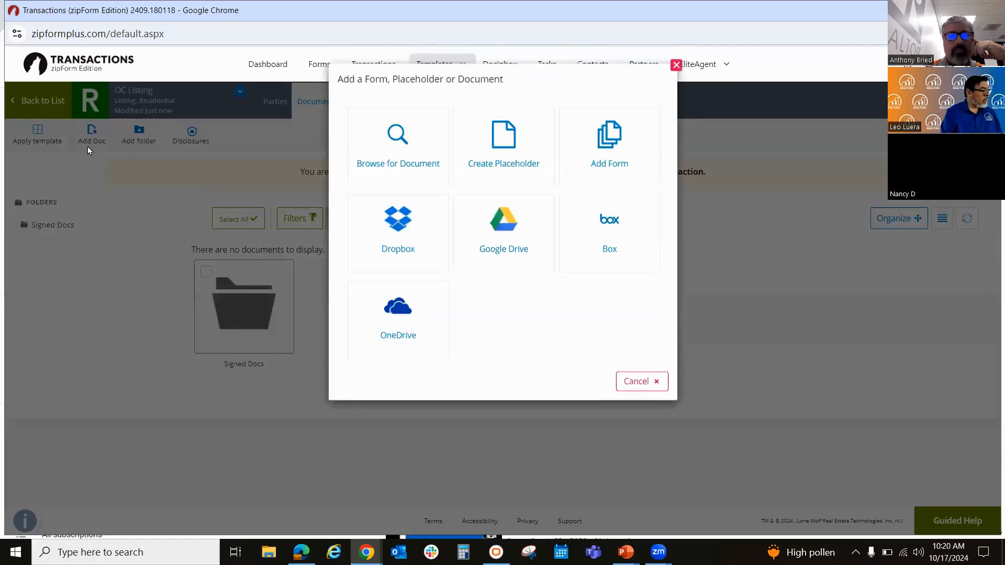
{"action": "left_click", "coordinate": [395, 153]}
{"action": "left_click", "coordinate": [326, 115]}
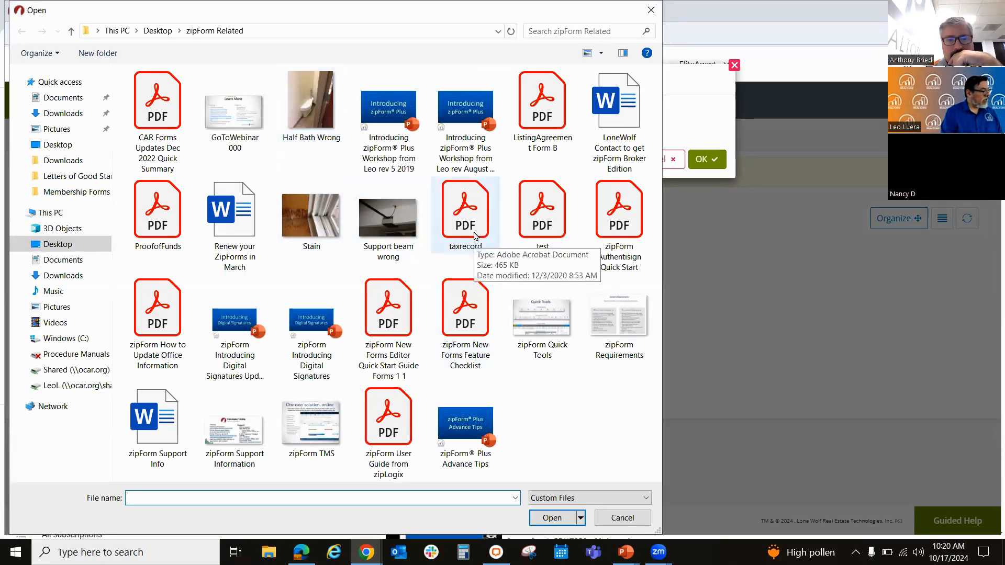
{"action": "left_click", "coordinate": [543, 104]}
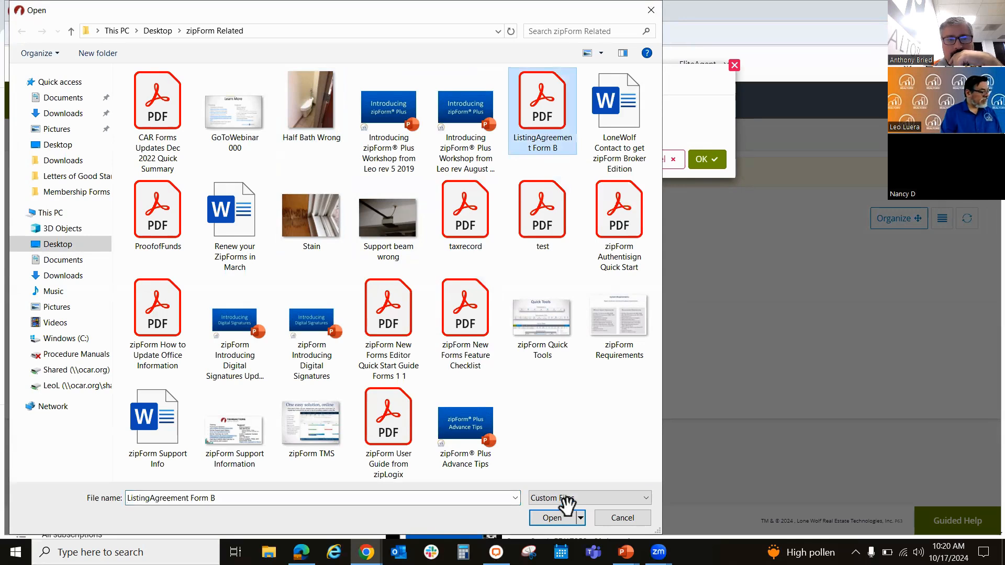
{"action": "left_click", "coordinate": [560, 517]}
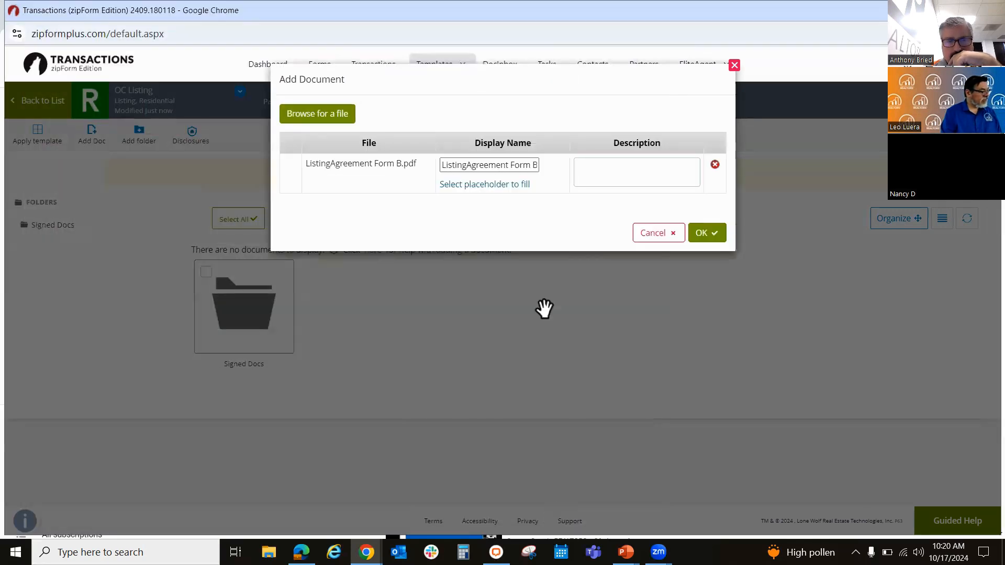
{"action": "left_click", "coordinate": [707, 234]}
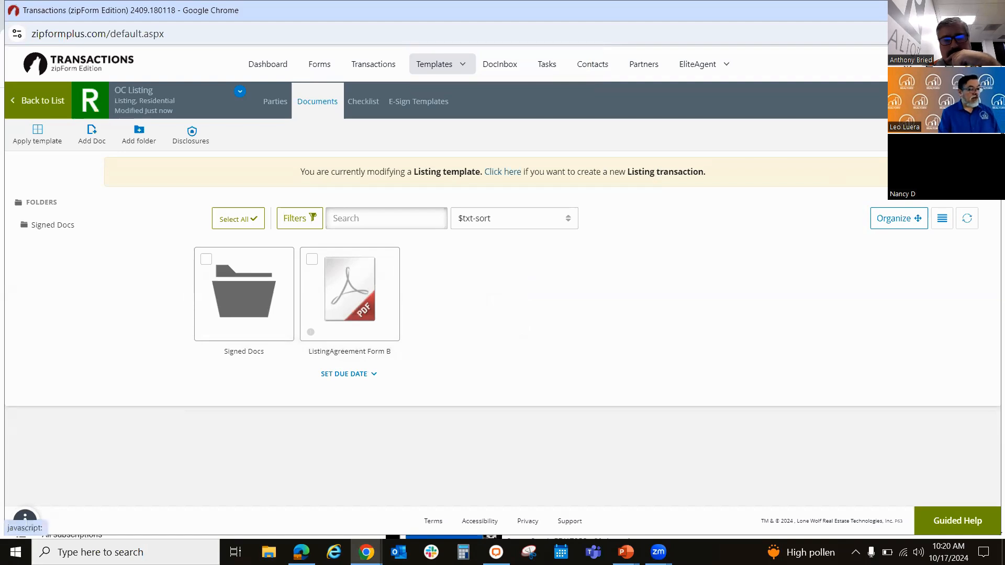
Step: Find listing forms in the CAR form library and add the Residential Listing Agreement - Exclusive 7/24 and Cancellation of Listing 6/23
{"action": "left_click", "coordinate": [958, 100]}
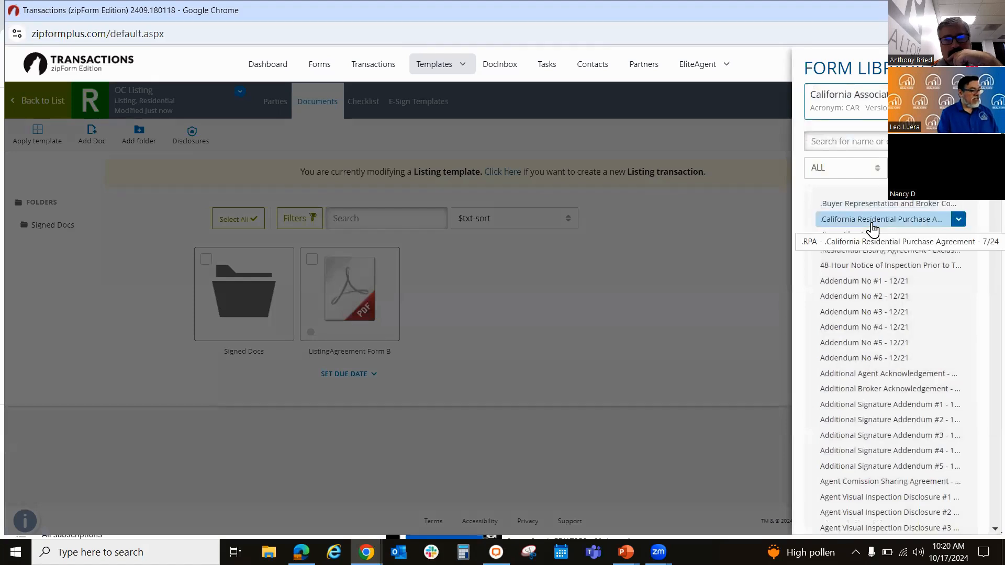
{"action": "left_click", "coordinate": [861, 144]}
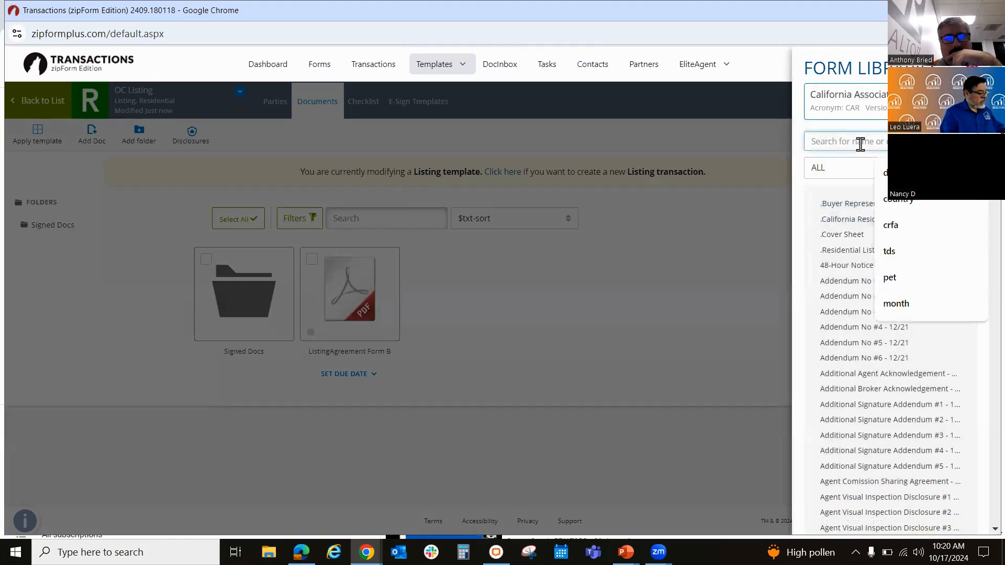
{"action": "type", "text": "listing"}
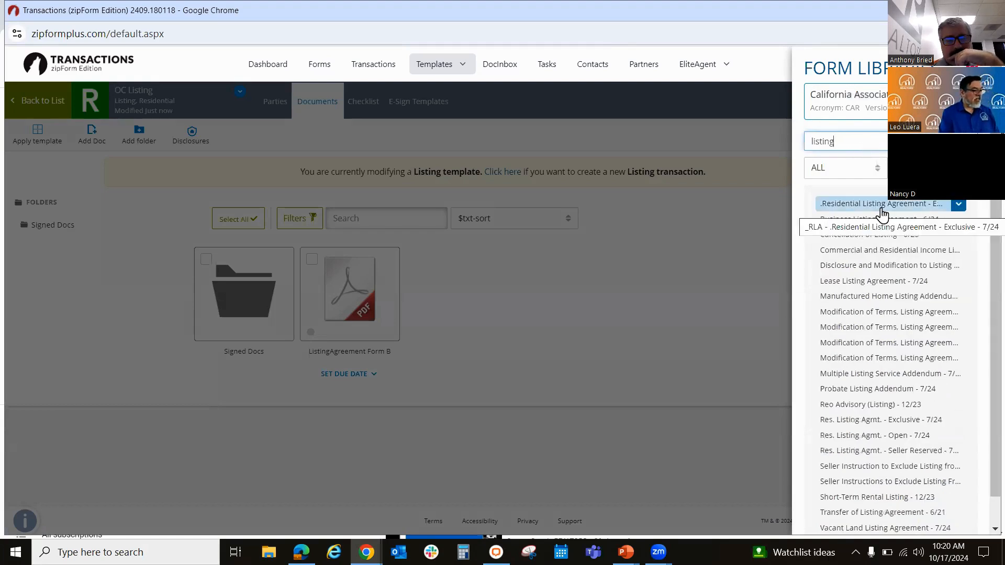
{"action": "left_click", "coordinate": [882, 208]}
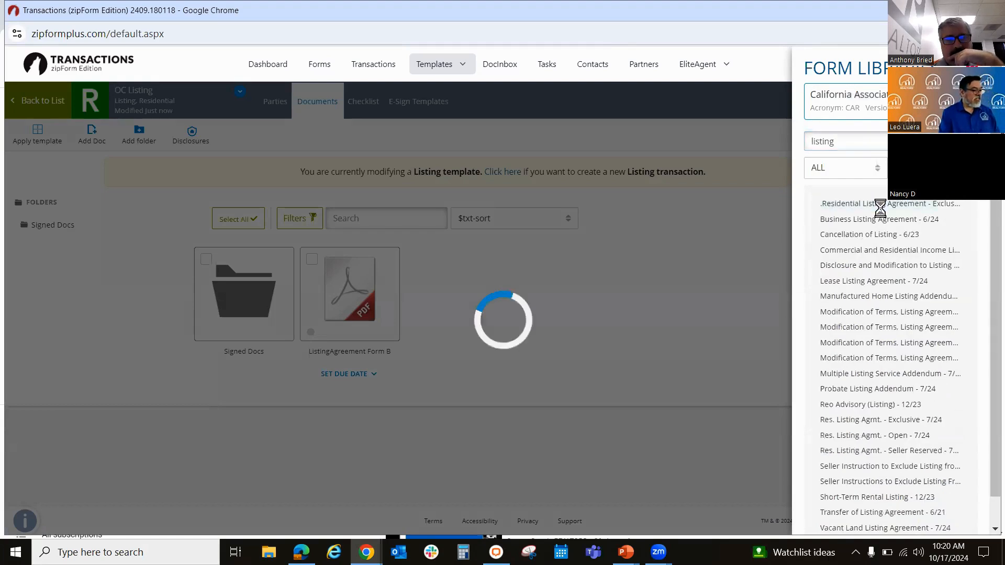
{"action": "left_click", "coordinate": [842, 235]}
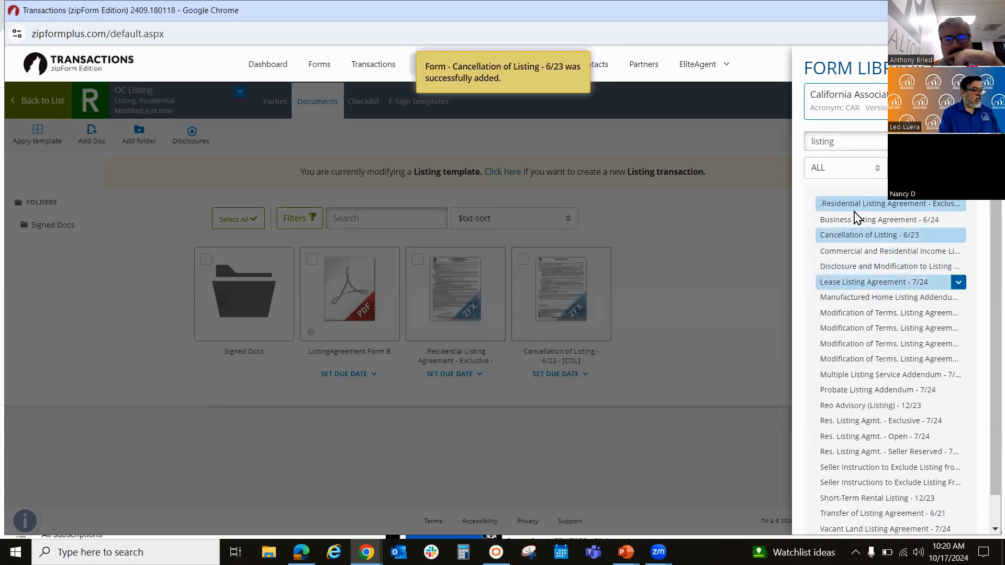
Step: Search the form library for avi and add the Agent Visual Inspection Disclosure #1 - 6/24 form to the template
{"action": "double_click", "coordinate": [872, 134]}
{"action": "key", "text": "BackSpace"}
{"action": "type", "text": "avi"}
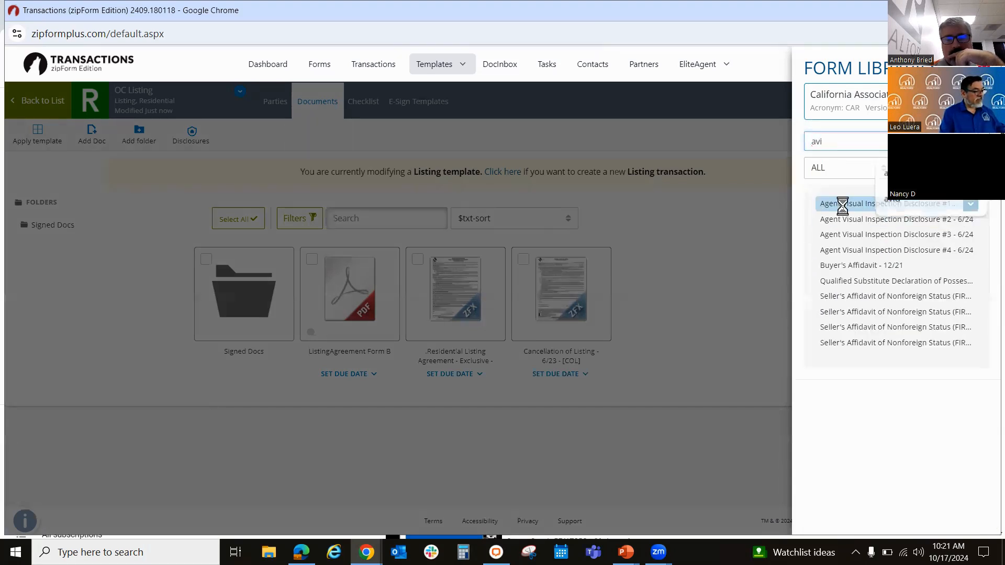
{"action": "left_click", "coordinate": [839, 205]}
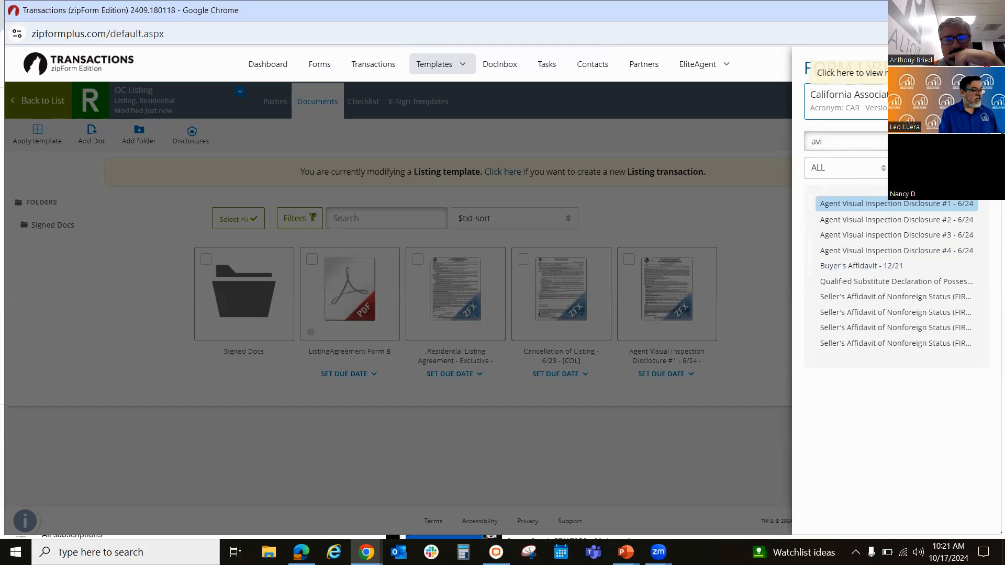
Step: Add the Orange County Local Area Disclosures - 07/24 form from the OC Realtors library to the template
{"action": "left_click", "coordinate": [848, 97]}
{"action": "left_click", "coordinate": [893, 270]}
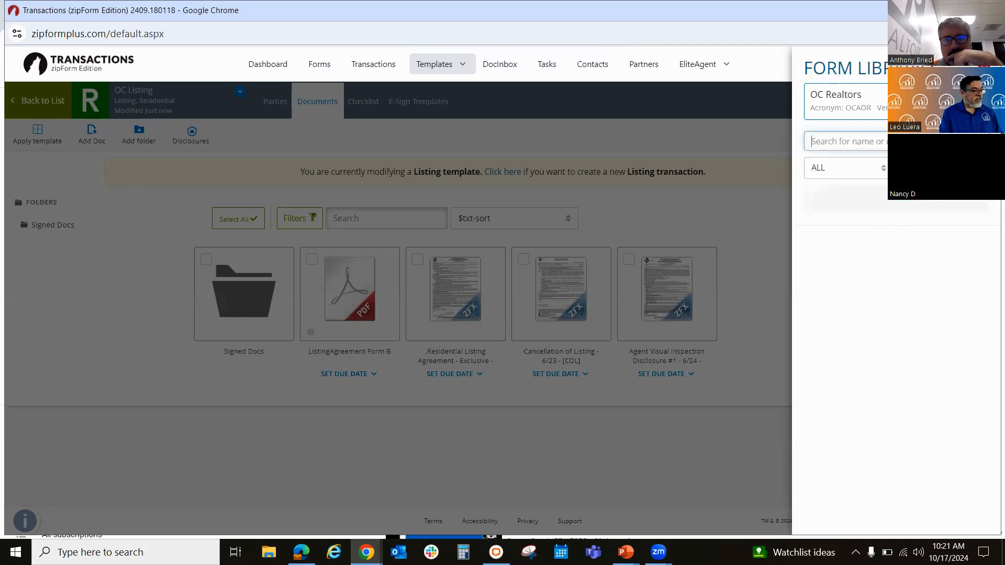
{"action": "left_click", "coordinate": [878, 250]}
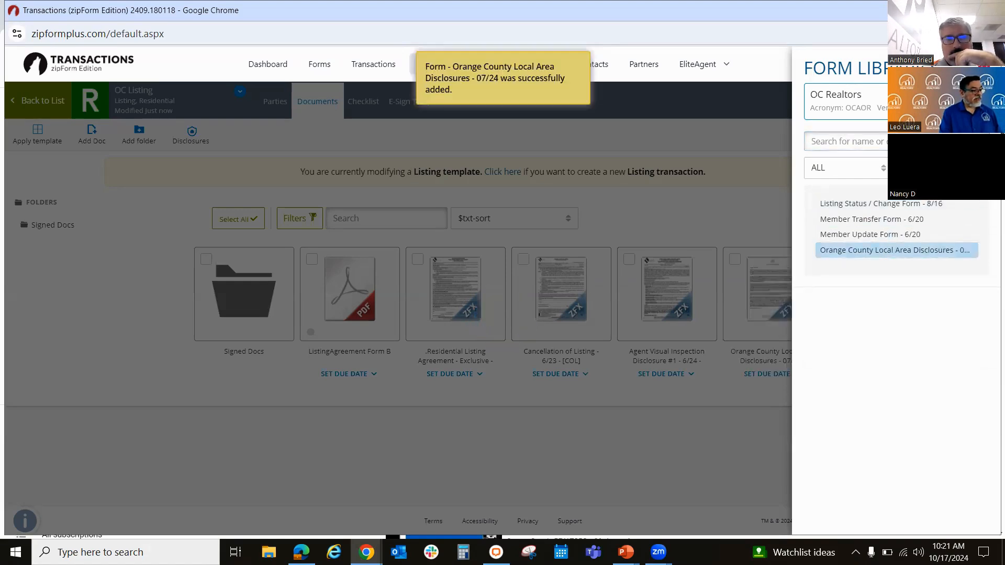
Step: Set the form library back to the CAR forms, close it and return to the templates list
{"action": "left_click", "coordinate": [880, 101]}
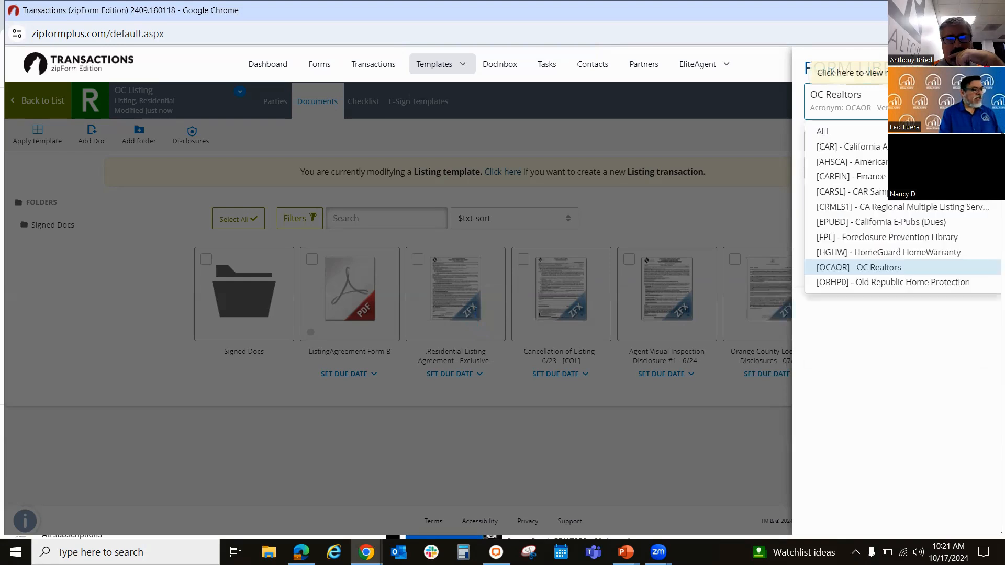
{"action": "left_click", "coordinate": [864, 147]}
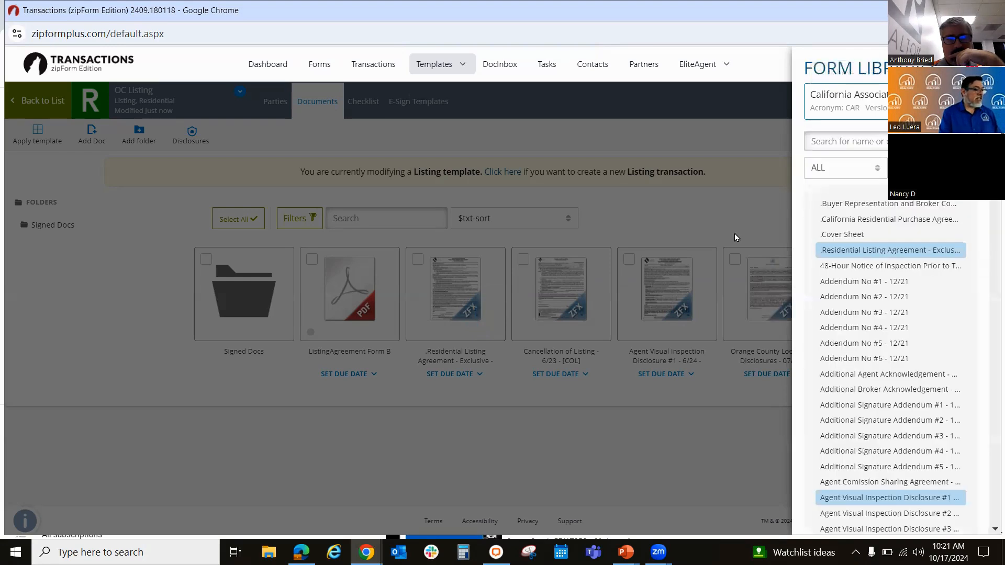
{"action": "left_click", "coordinate": [736, 214]}
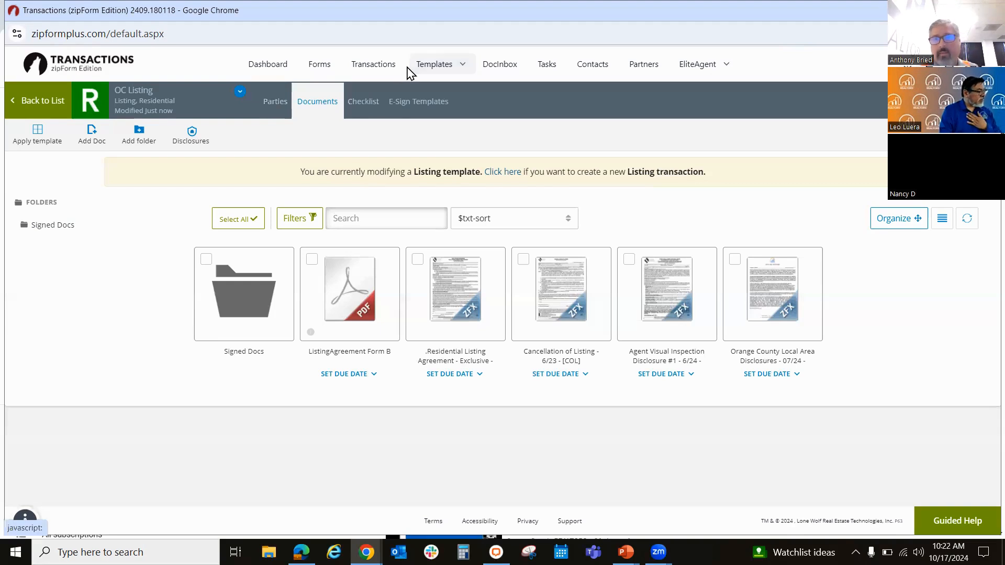
{"action": "left_click", "coordinate": [34, 104]}
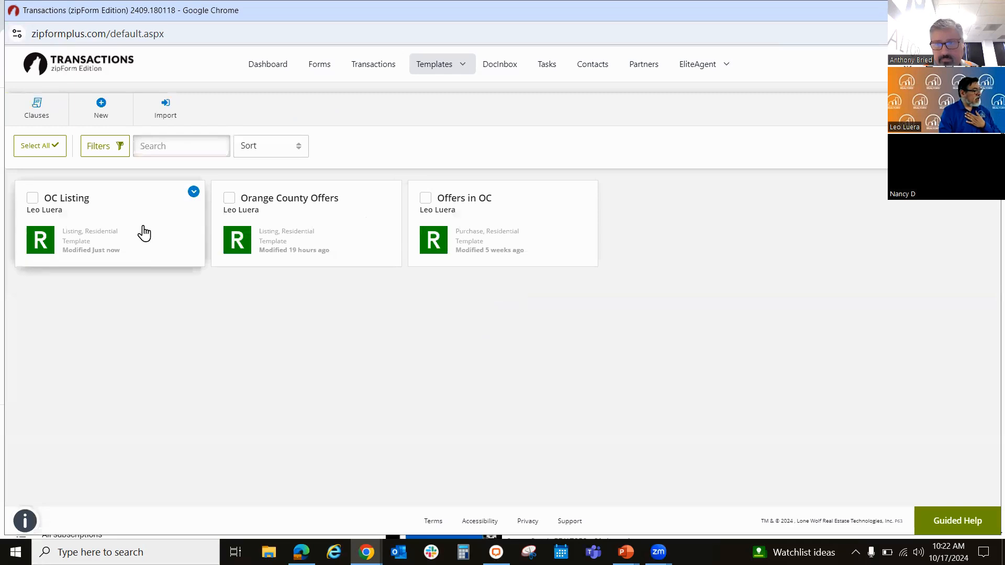
Step: Create a checklist named Meet client in the OC Listing template
{"action": "left_click", "coordinate": [143, 229]}
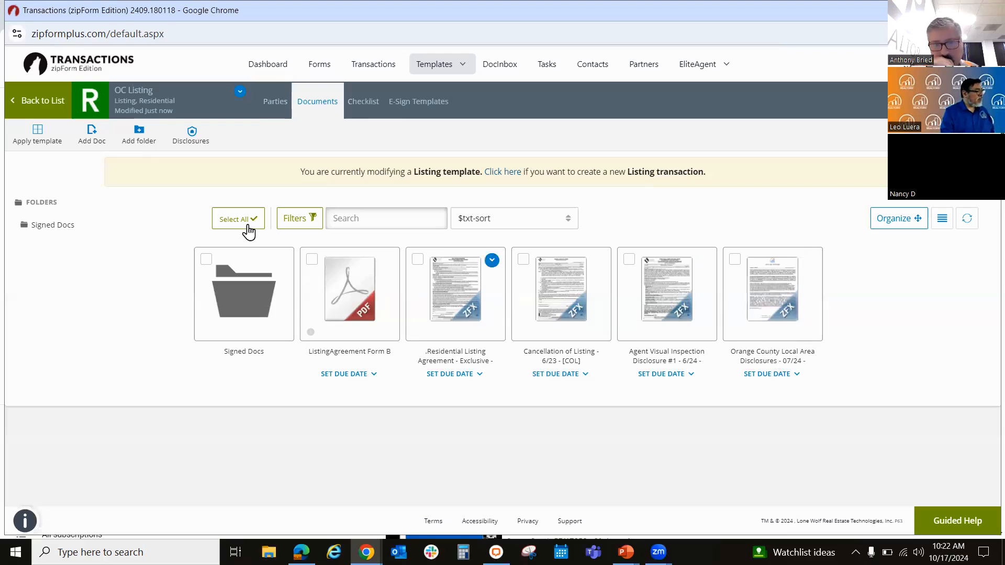
{"action": "left_click", "coordinate": [357, 106]}
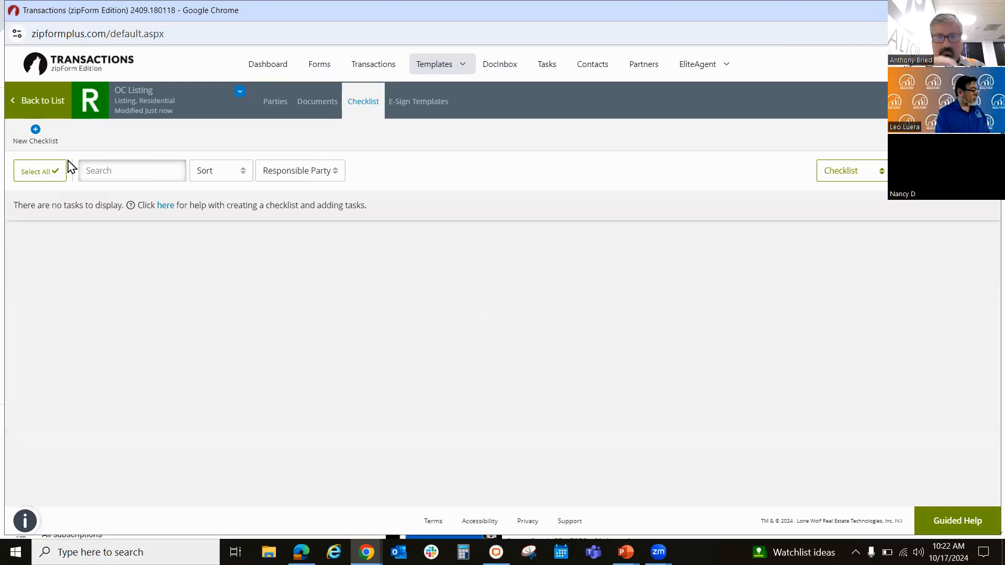
{"action": "left_click", "coordinate": [35, 129]}
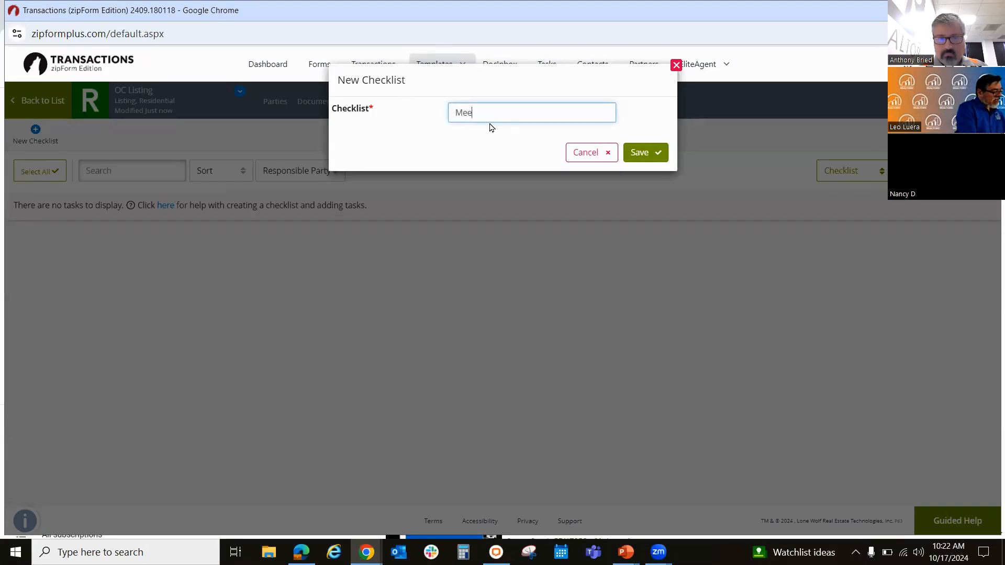
{"action": "type", "text": "t client"}
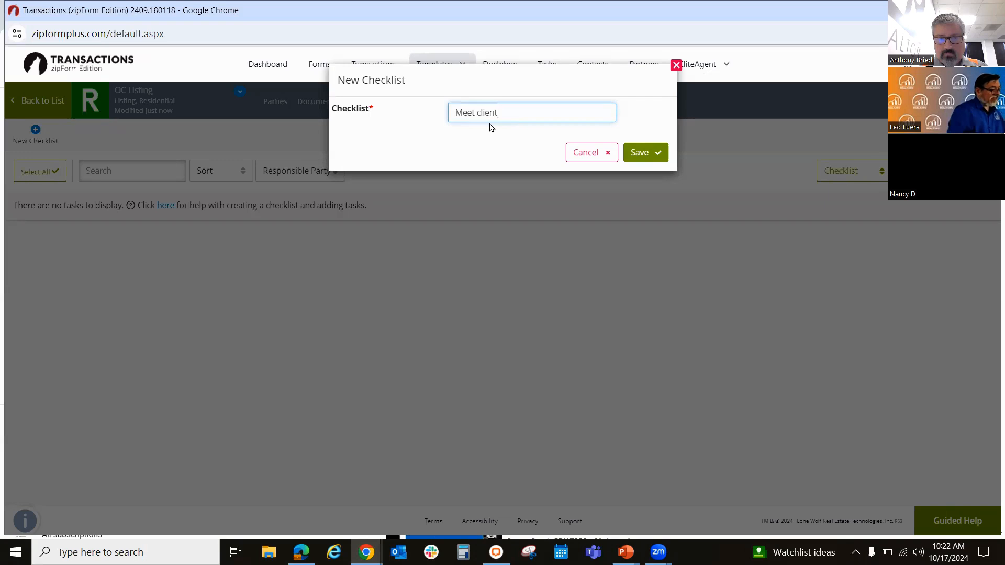
{"action": "left_click", "coordinate": [640, 158]}
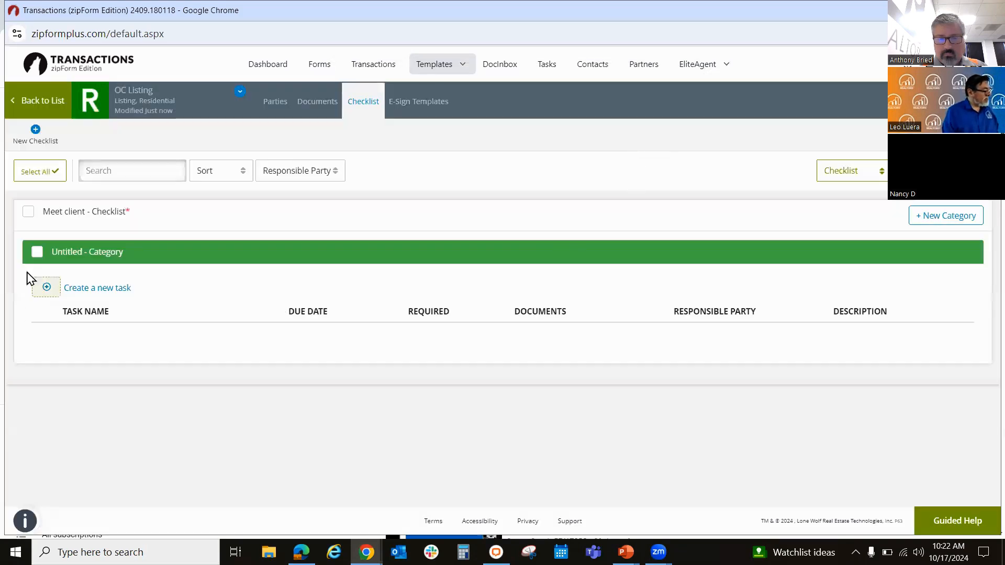
Step: Start a new task named Make contact with client in the Meet client checklist
{"action": "left_click", "coordinate": [56, 288]}
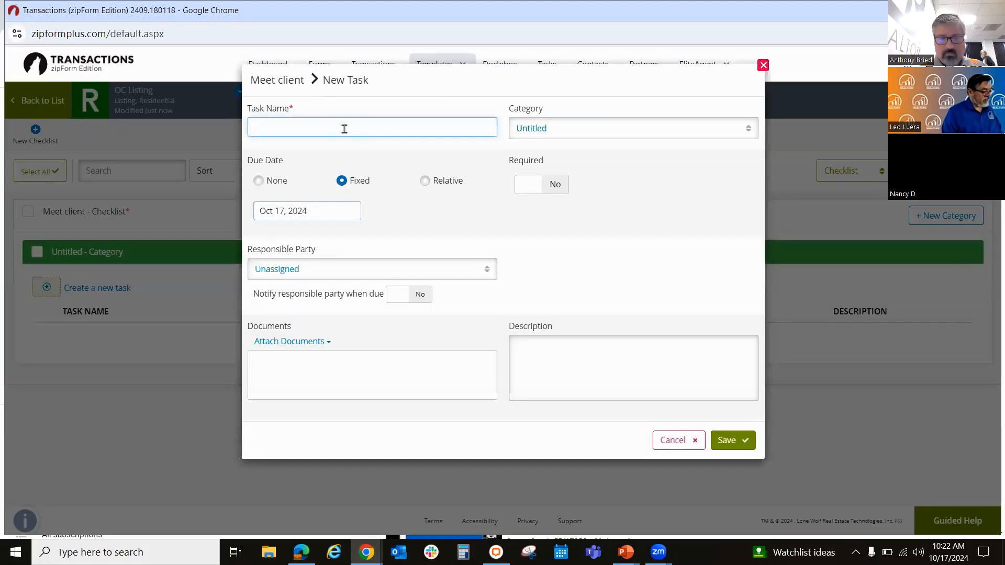
{"action": "type", "text": "Make c"}
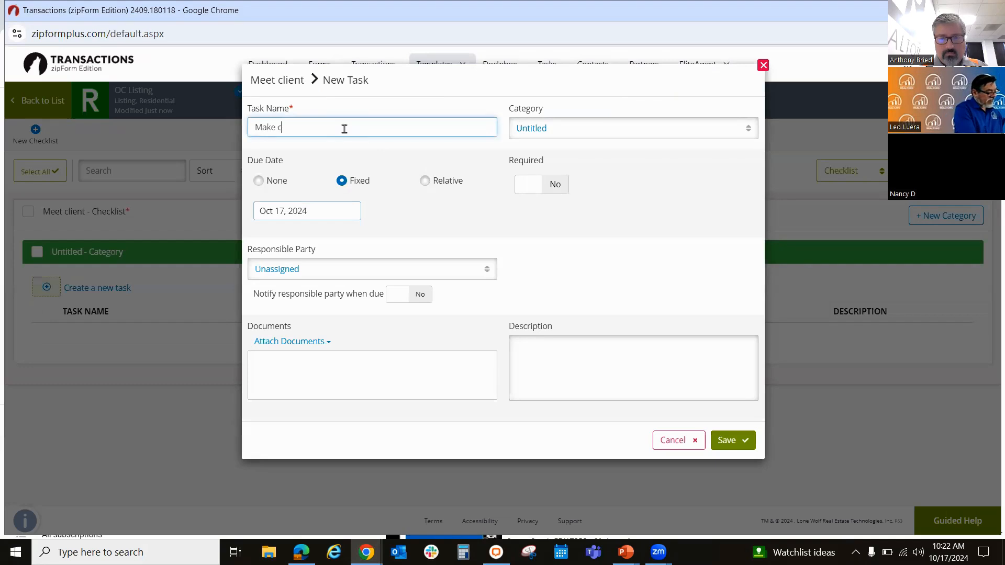
{"action": "type", "text": "ontact "}
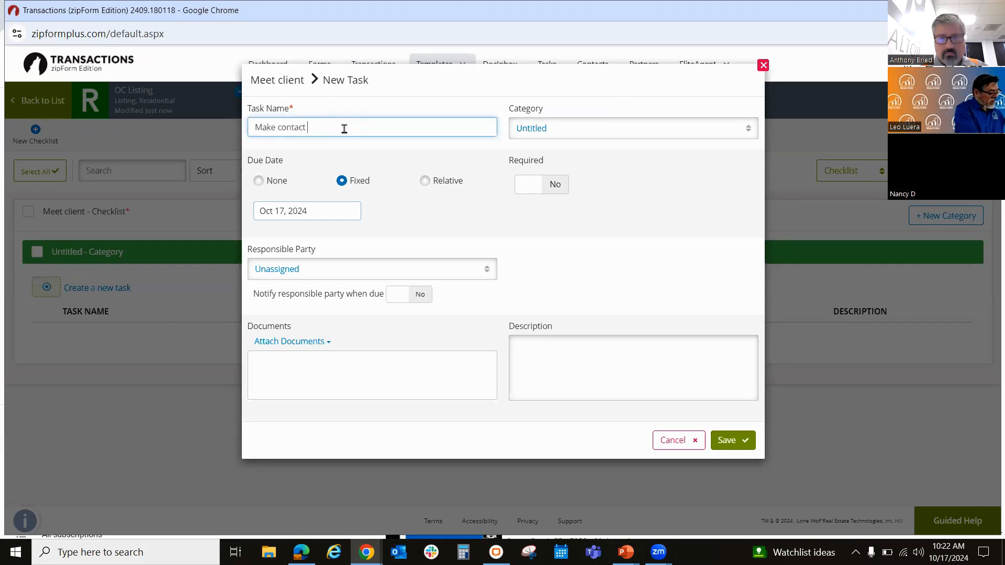
{"action": "type", "text": "with client"}
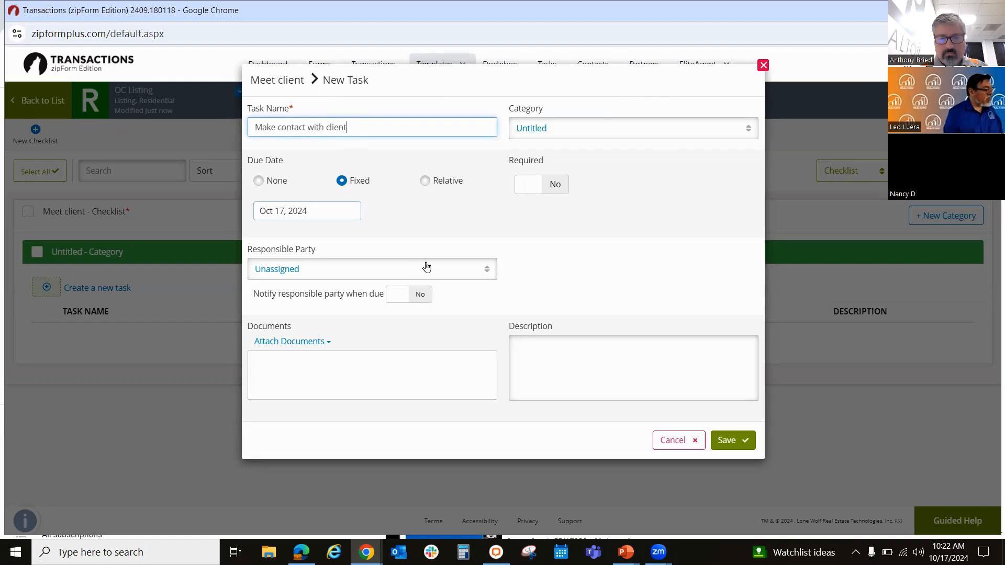
Step: Assign the Make contact with client task to the Listing Agent and mark it as required
{"action": "left_click", "coordinate": [396, 278]}
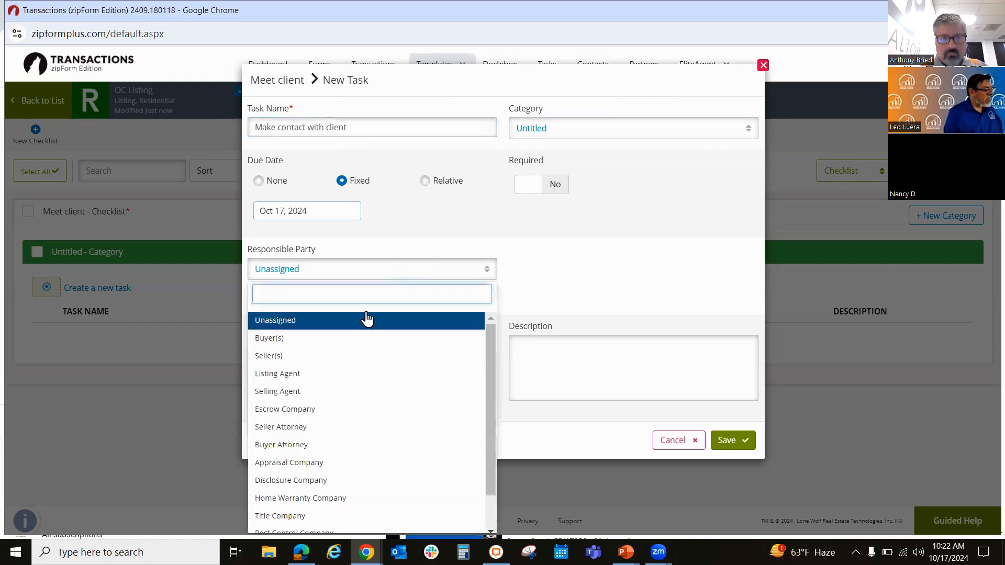
{"action": "left_click", "coordinate": [618, 288]}
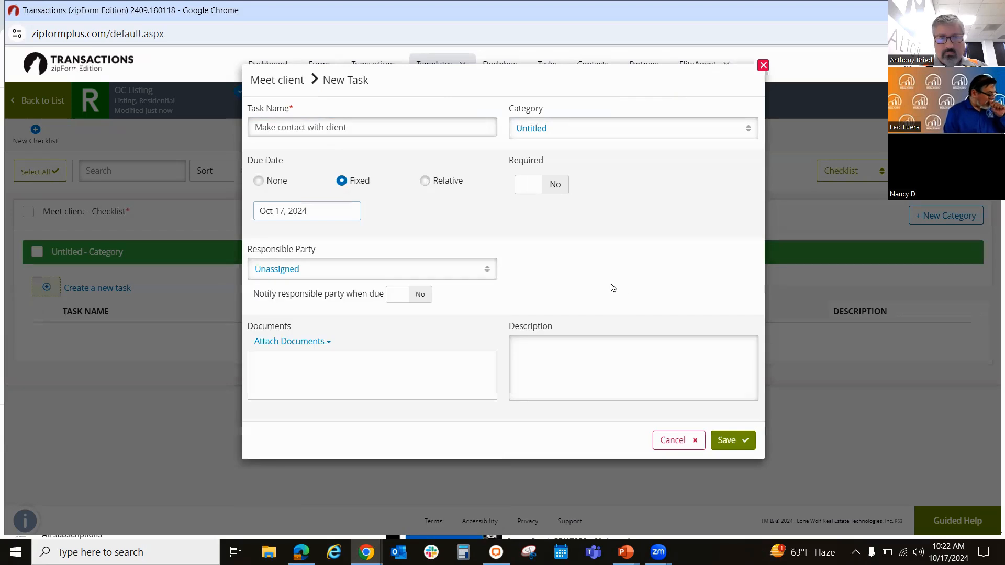
{"action": "left_click", "coordinate": [484, 273]}
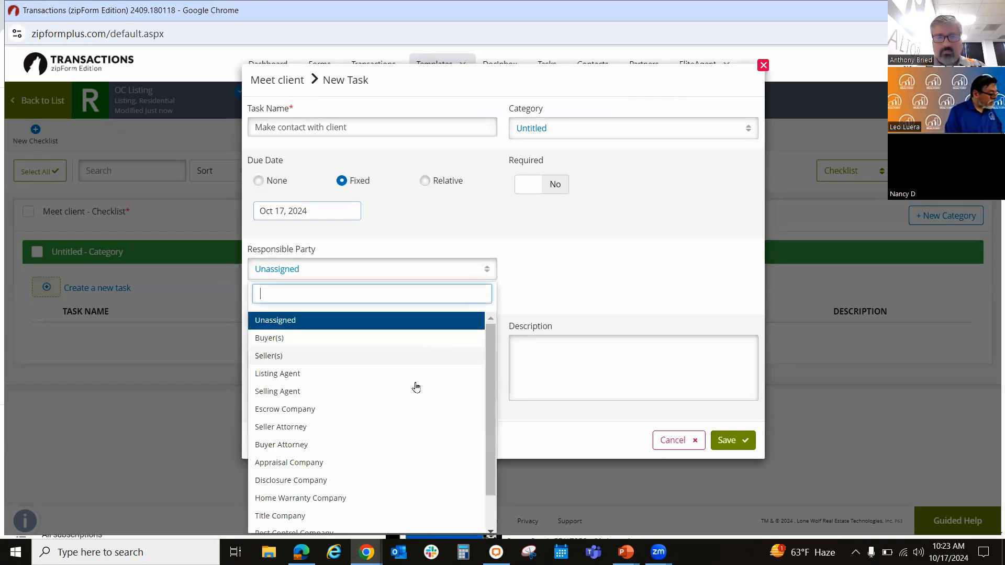
{"action": "left_click", "coordinate": [410, 377]}
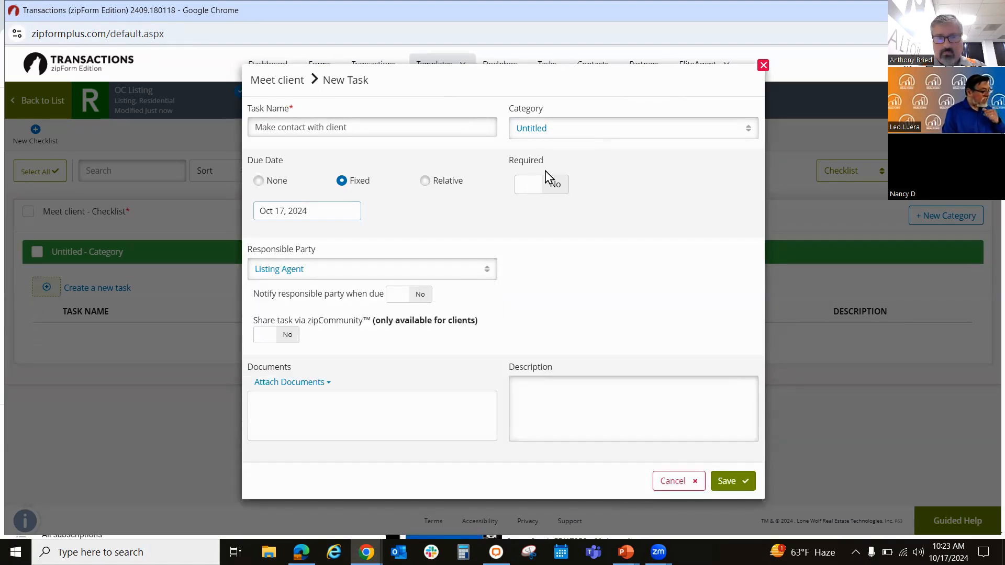
{"action": "left_click", "coordinate": [523, 192]}
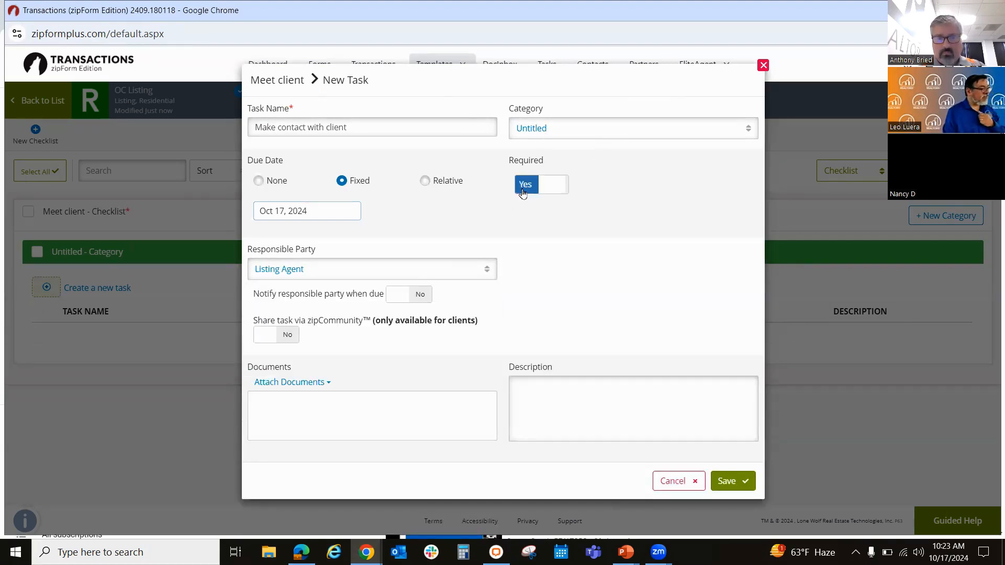
Step: Make the task due 14 days before the Listing Date, keep its category Untitled, and save the task
{"action": "left_click", "coordinate": [465, 179]}
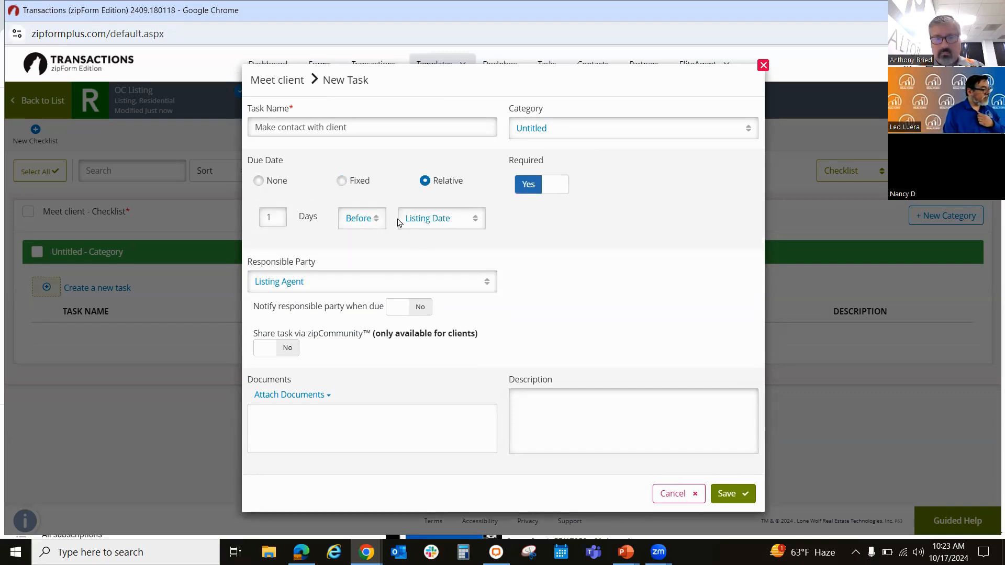
{"action": "left_click", "coordinate": [469, 222]}
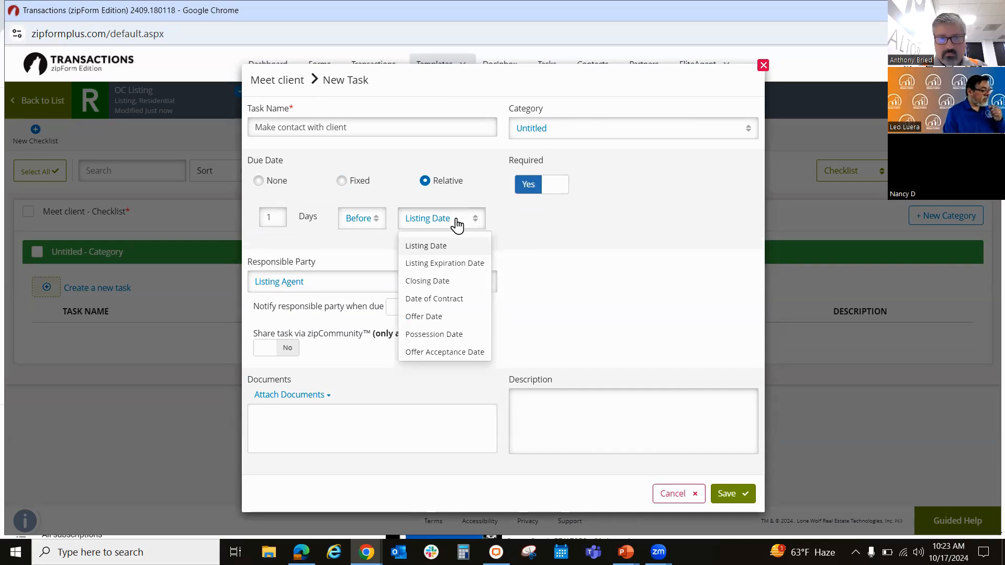
{"action": "left_click", "coordinate": [272, 216]}
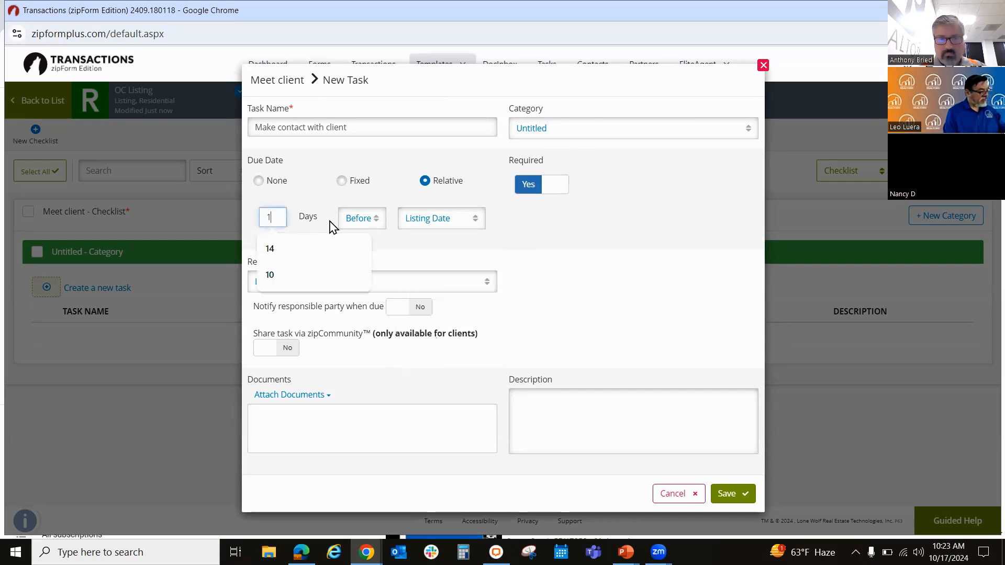
{"action": "left_click", "coordinate": [282, 250]}
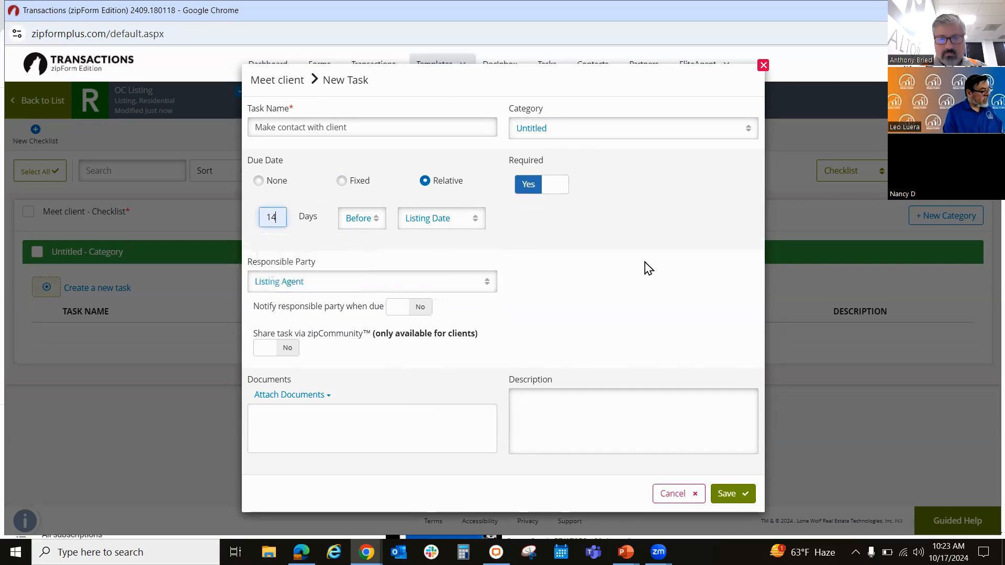
{"action": "left_click", "coordinate": [633, 133]}
{"action": "left_click", "coordinate": [649, 199]}
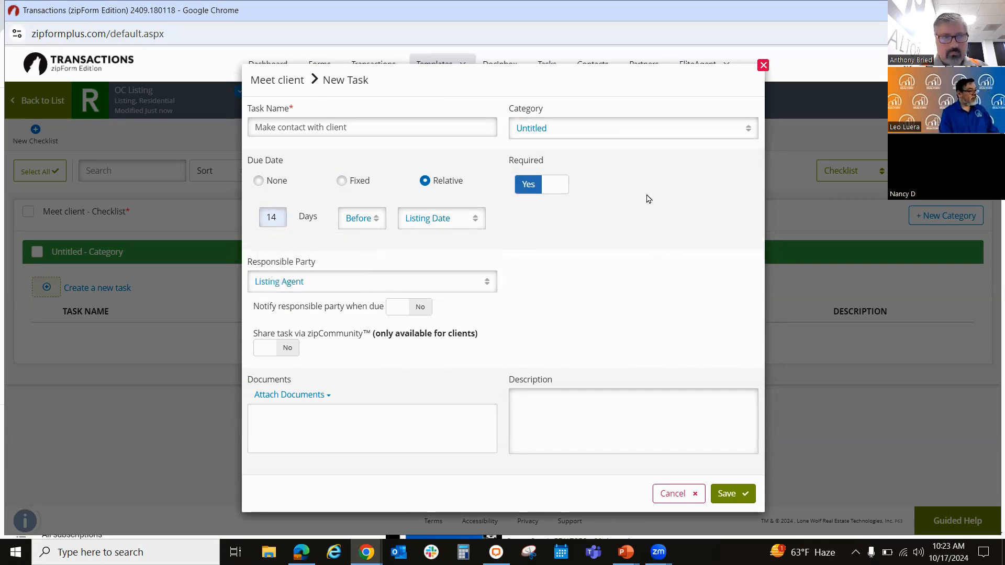
{"action": "left_click", "coordinate": [727, 496]}
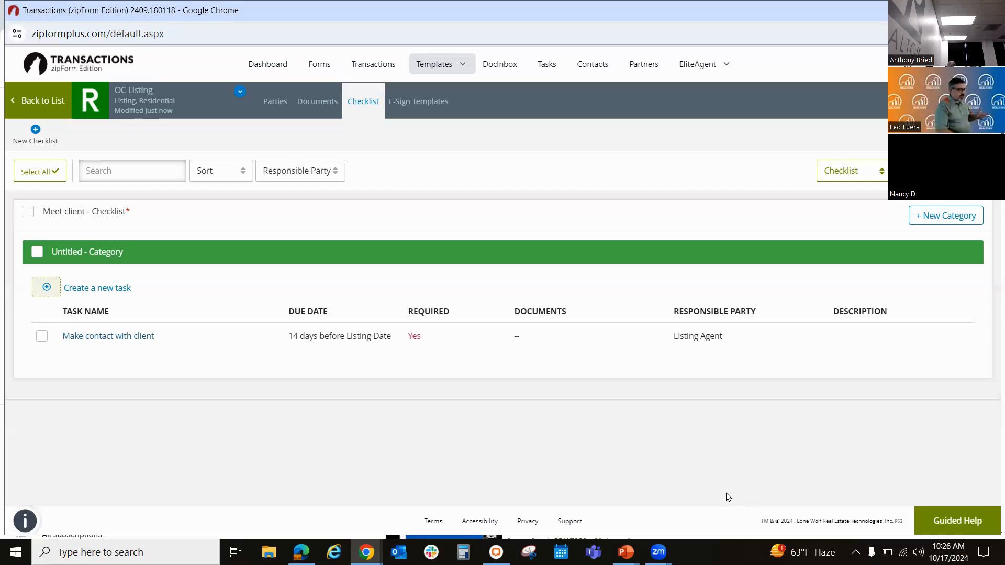
Step: Return to the templates list and open the checklist of the Offers in OC template
{"action": "left_click", "coordinate": [453, 73]}
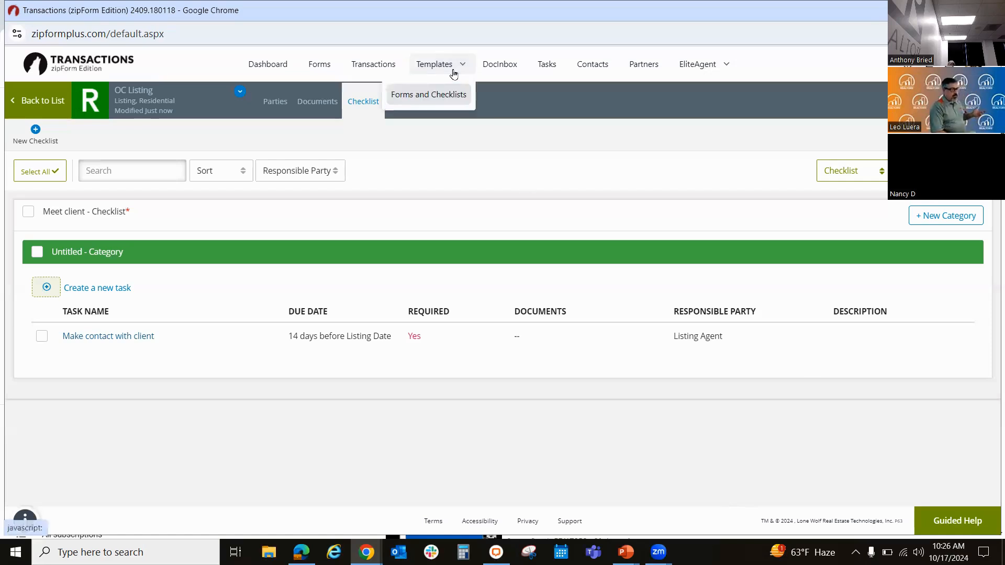
{"action": "left_click", "coordinate": [429, 96]}
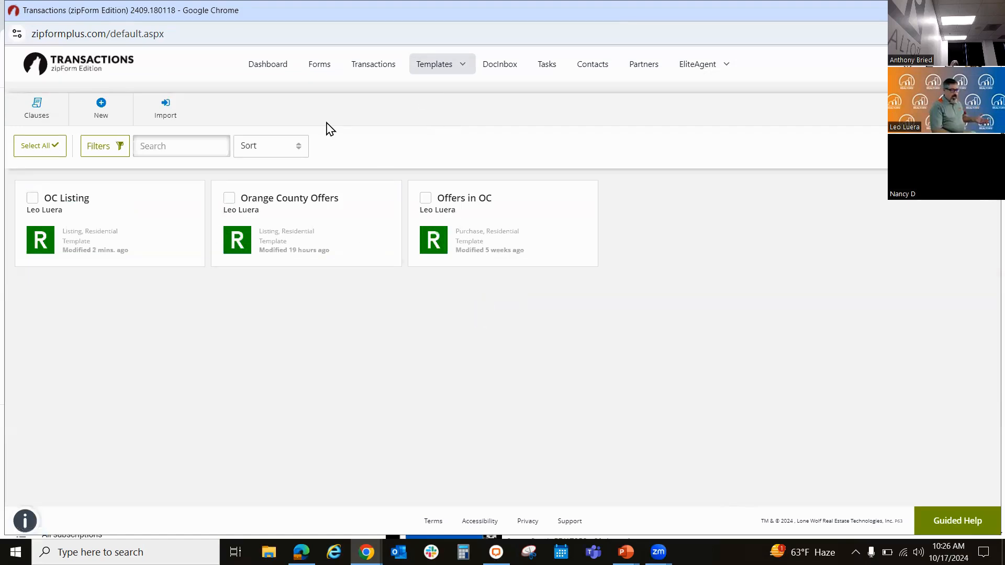
{"action": "left_click", "coordinate": [469, 214]}
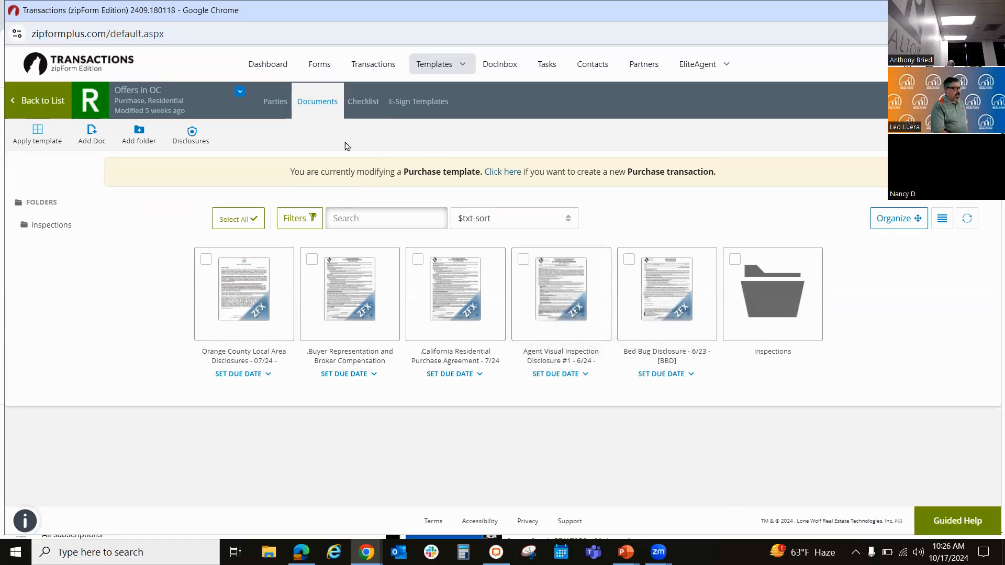
{"action": "right_click", "coordinate": [361, 107]}
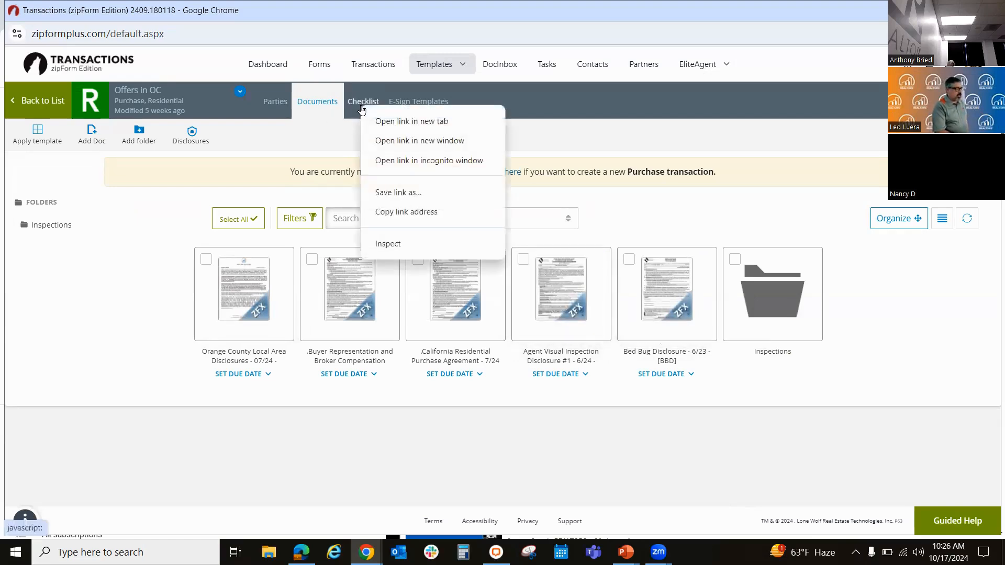
{"action": "left_click", "coordinate": [362, 102]}
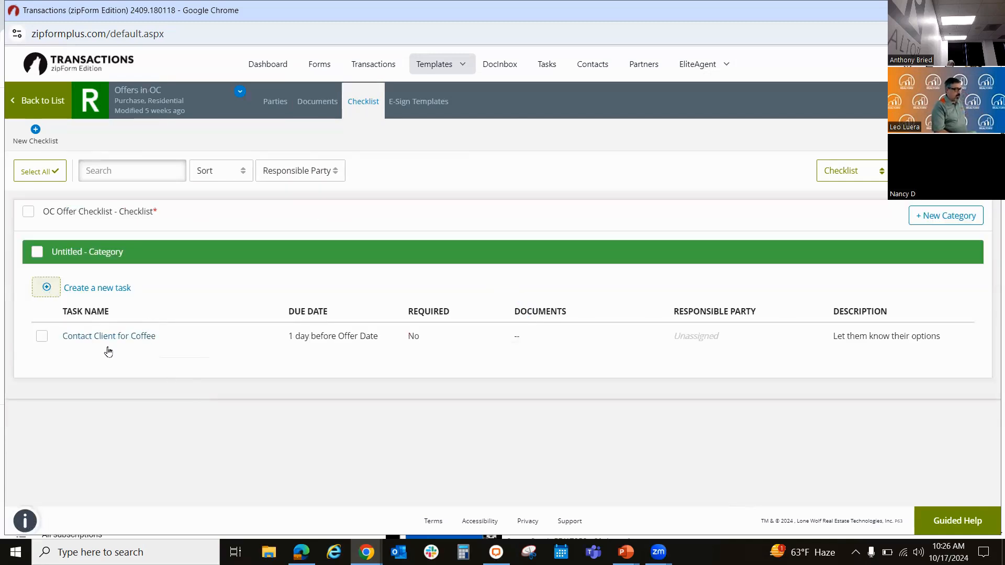
Step: Start a task named General Inspection in the OC Offer Checklist, required and with a relative due date
{"action": "left_click", "coordinate": [85, 289]}
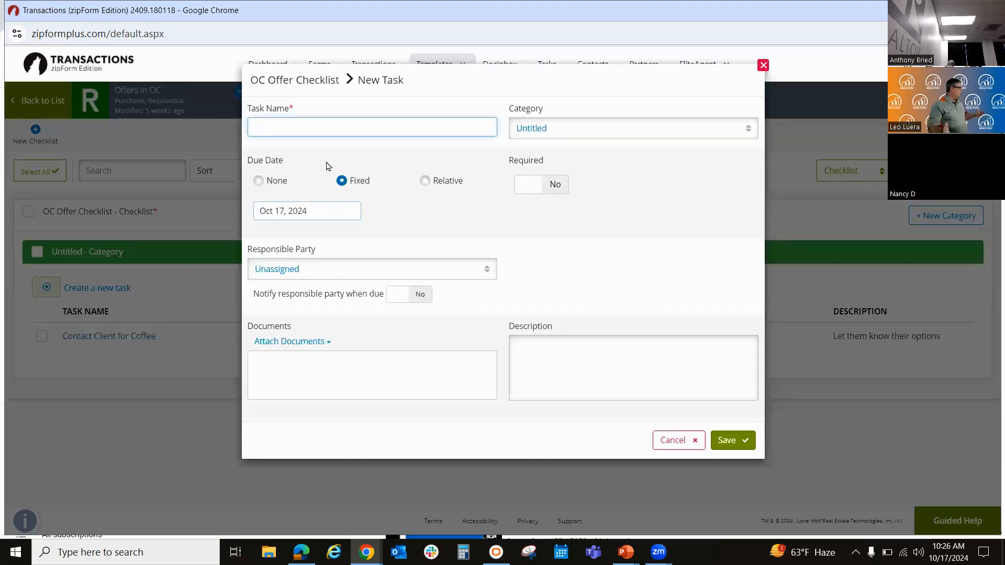
{"action": "type", "text": "General Inspection"}
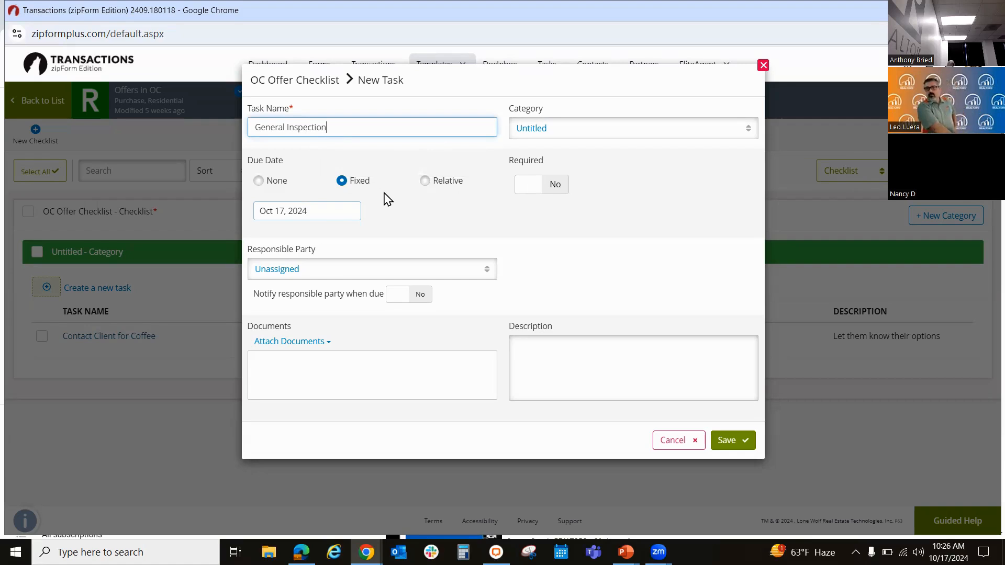
{"action": "left_click", "coordinate": [429, 181]}
{"action": "left_click", "coordinate": [547, 185]}
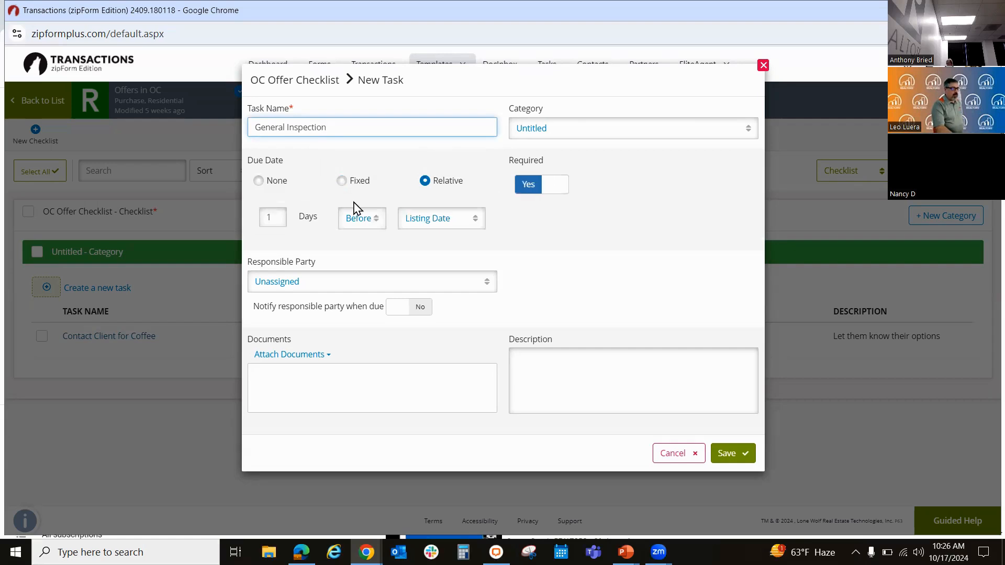
Step: Set the General Inspection task's due date to 3 days after the Offer Acceptance Date
{"action": "left_click", "coordinate": [276, 218]}
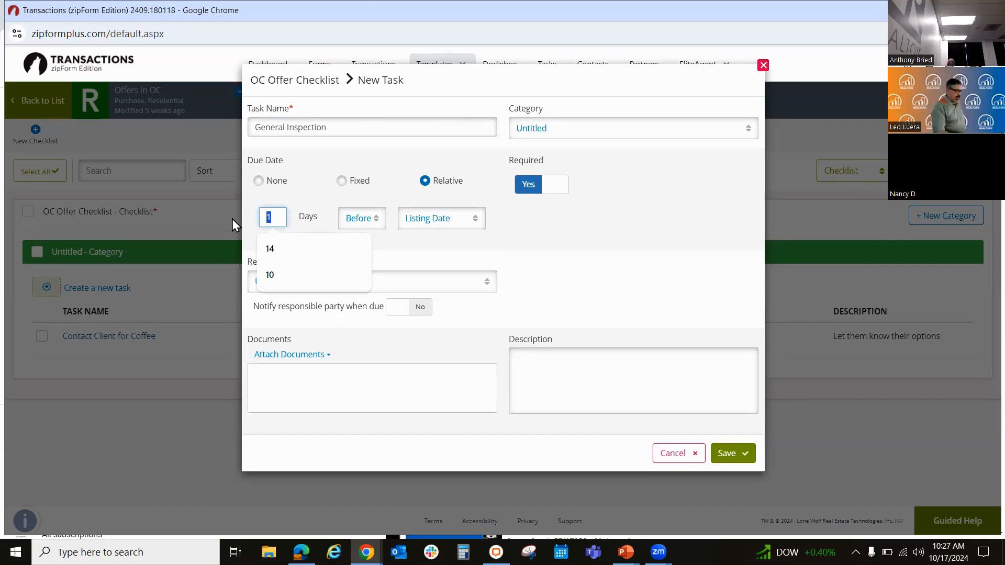
{"action": "type", "text": "3"}
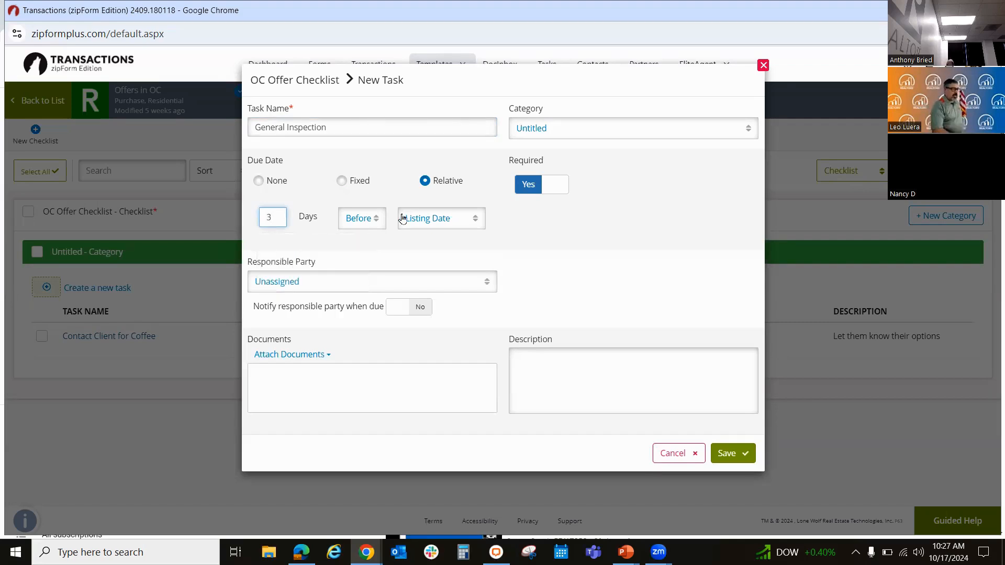
{"action": "left_click", "coordinate": [377, 226]}
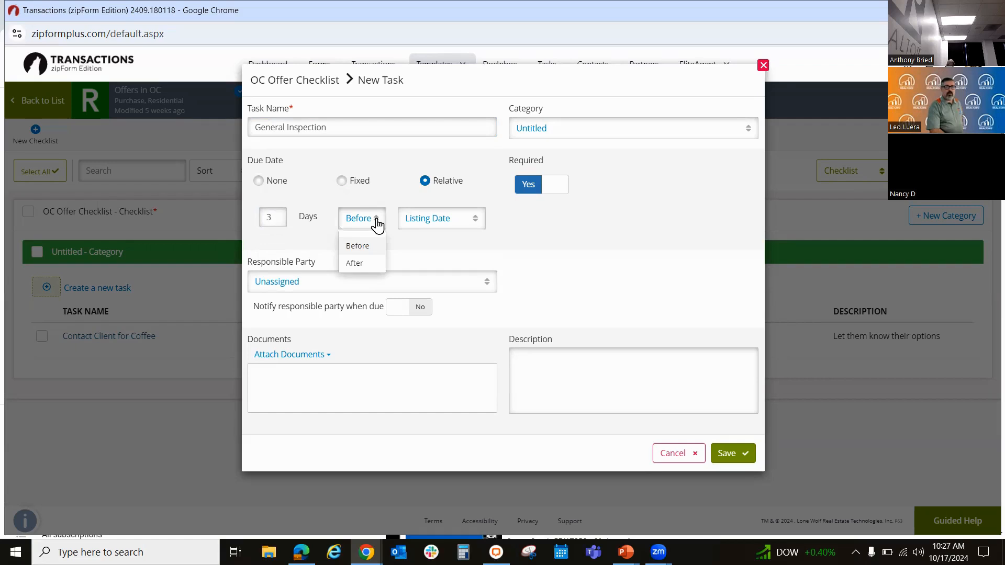
{"action": "right_click", "coordinate": [361, 264]}
{"action": "left_click", "coordinate": [405, 239]}
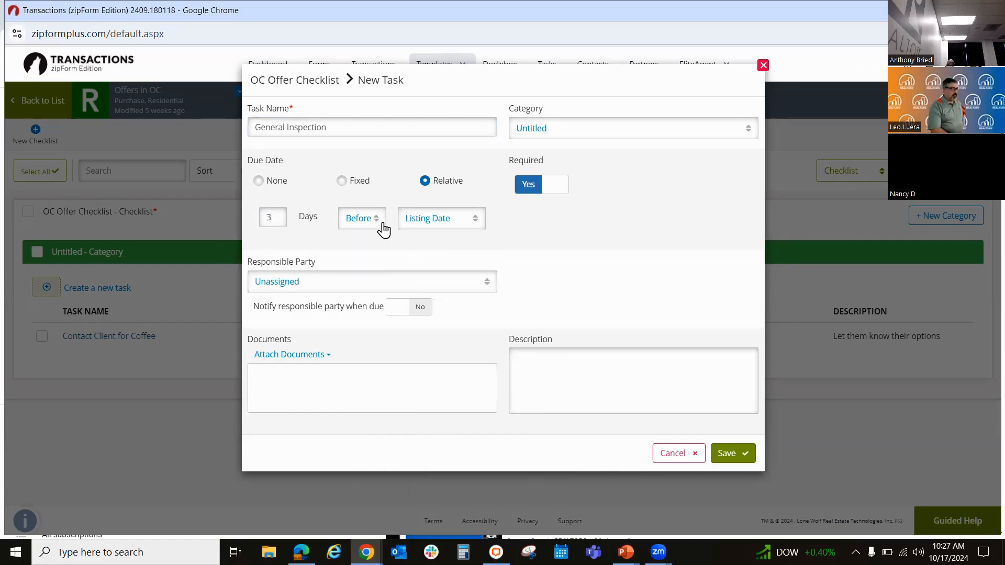
{"action": "left_click", "coordinate": [381, 223]}
{"action": "left_click", "coordinate": [364, 265]}
{"action": "left_click", "coordinate": [460, 224]}
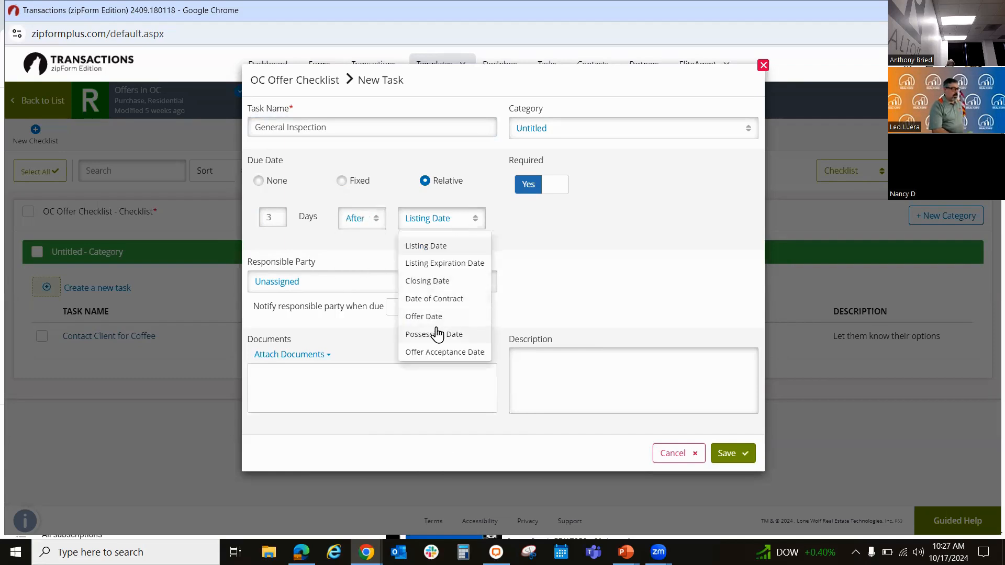
{"action": "left_click", "coordinate": [434, 352]}
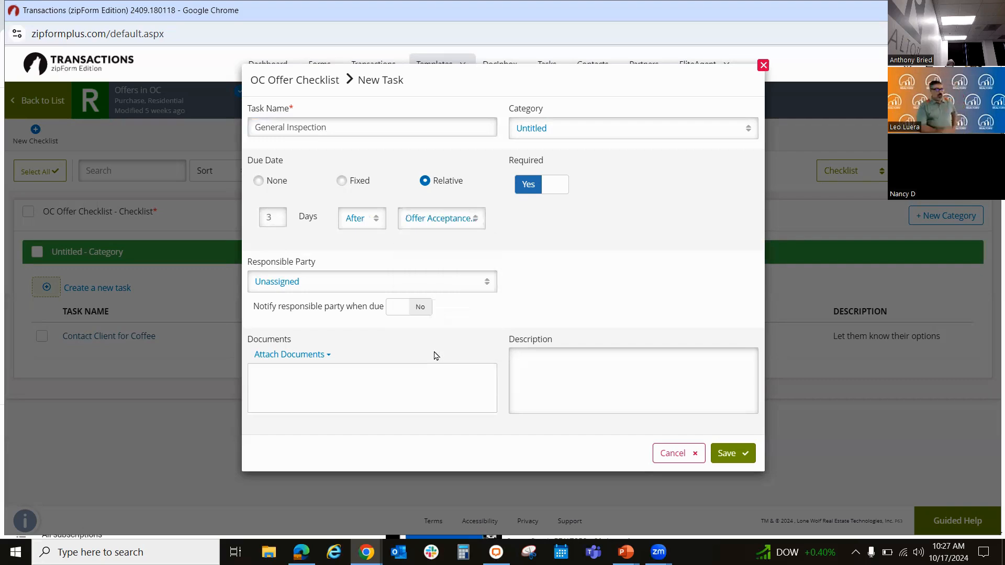
Step: Assign the General Inspection task to the Selling Agent as responsible party and save it
{"action": "left_click", "coordinate": [374, 286]}
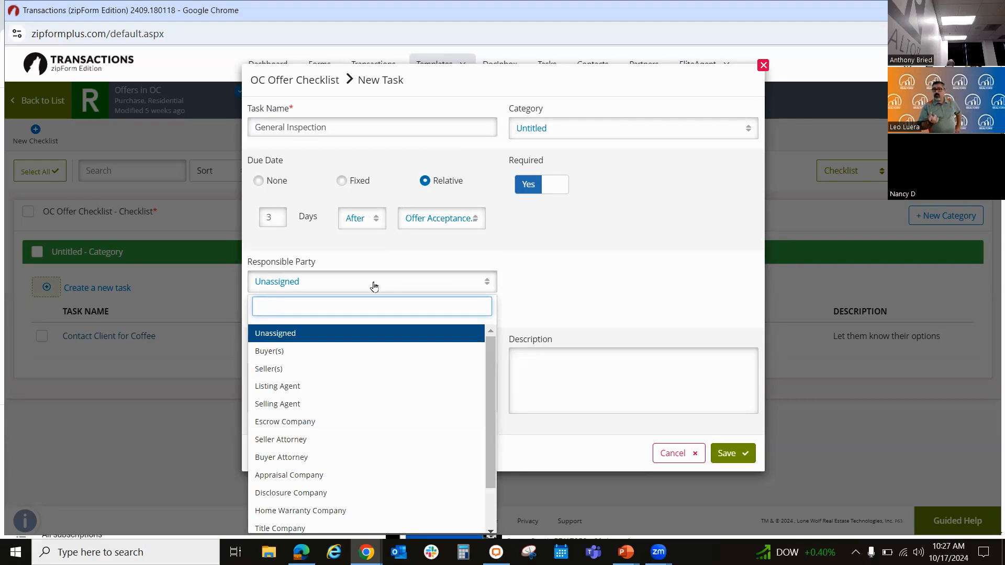
{"action": "left_click", "coordinate": [292, 406]}
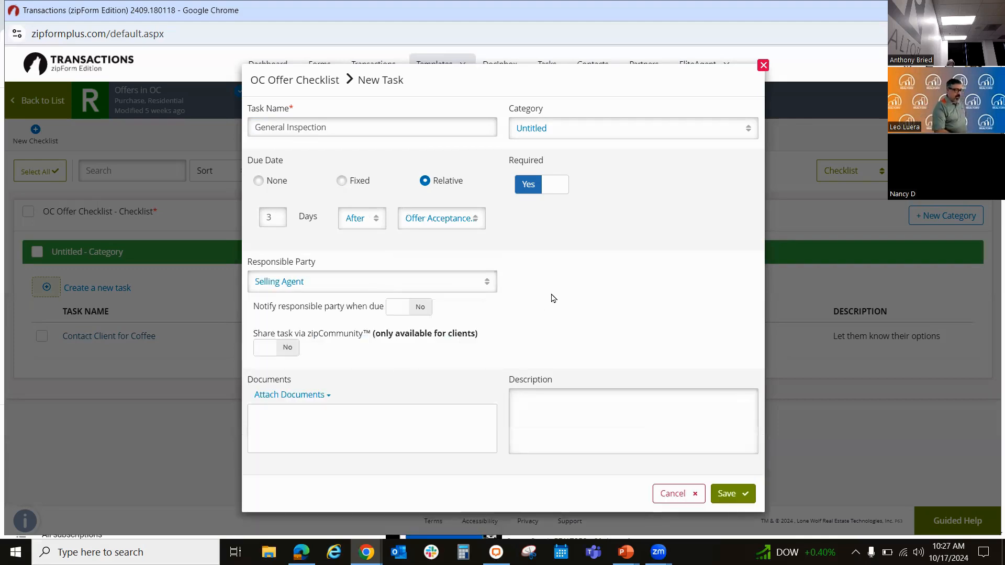
{"action": "left_click", "coordinate": [732, 494]}
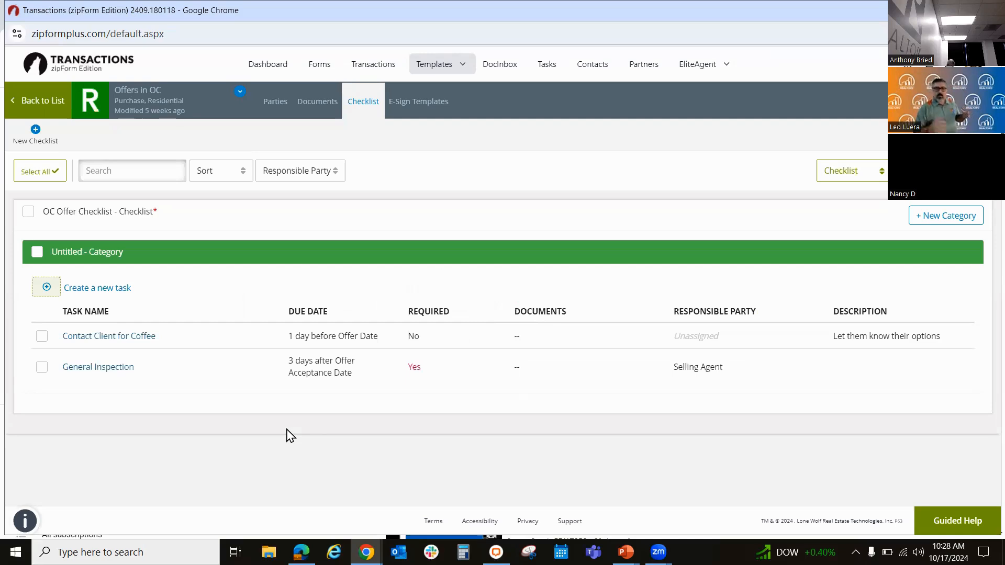
Step: Open the Client Demo transaction from the transactions list and change its status to Pending
{"action": "left_click", "coordinate": [366, 62]}
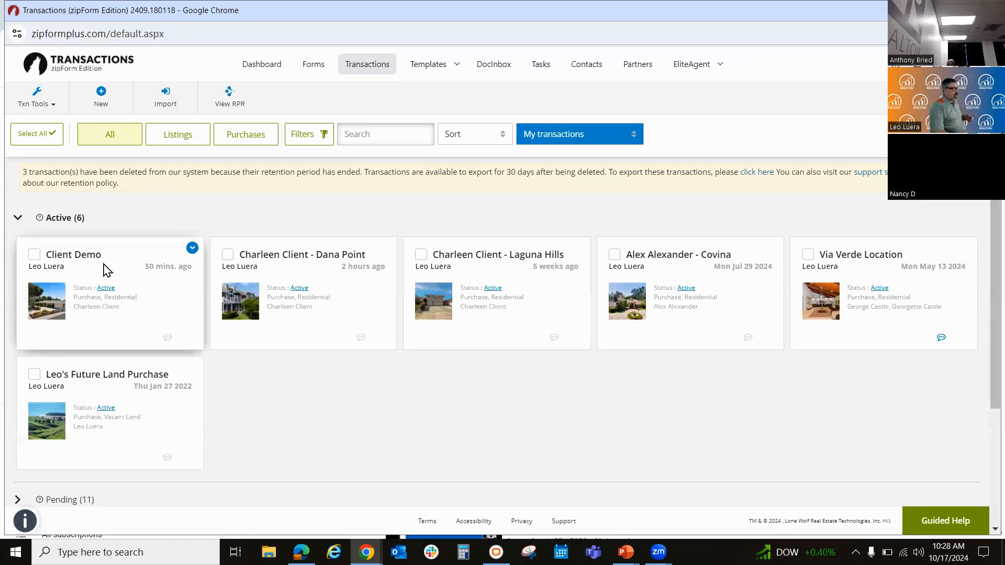
{"action": "left_click", "coordinate": [131, 268]}
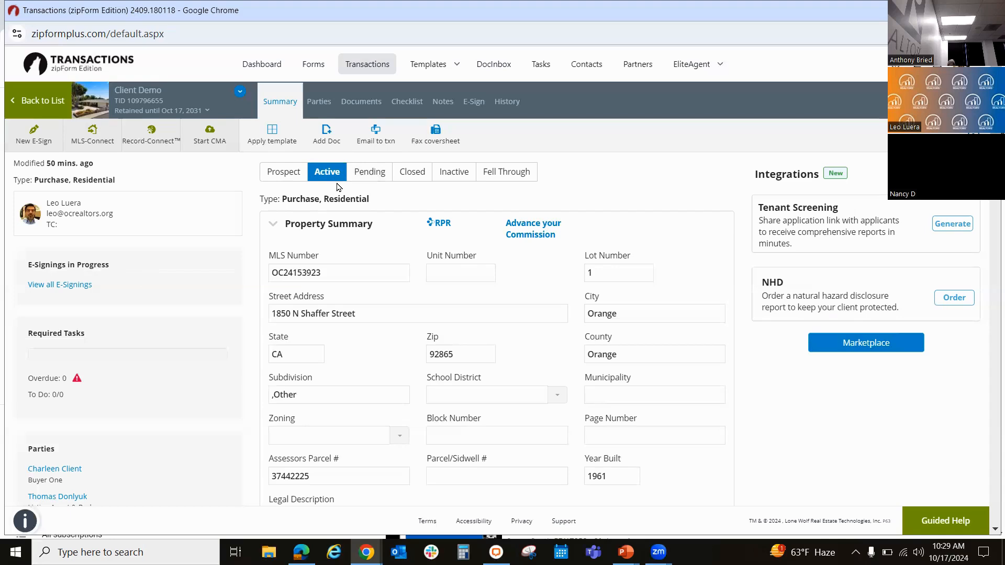
{"action": "left_click", "coordinate": [356, 169]}
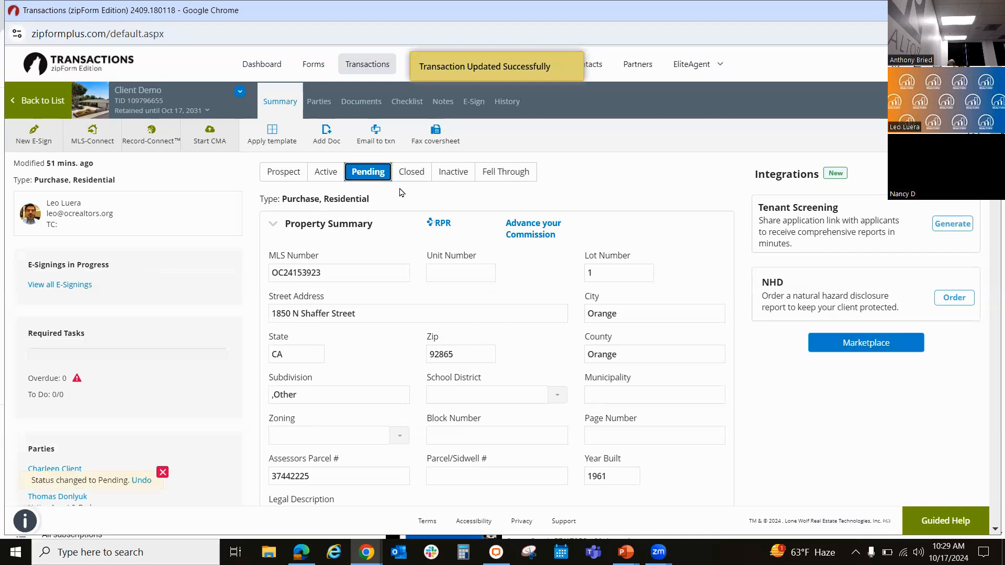
Step: Set the commission percentage to 4 in the transaction's Buying Side Commission Summary
{"action": "scroll", "coordinate": [672, 199], "scroll_direction": "down", "scroll_amount": 2}
{"action": "scroll", "coordinate": [670, 194], "scroll_direction": "down", "scroll_amount": 2}
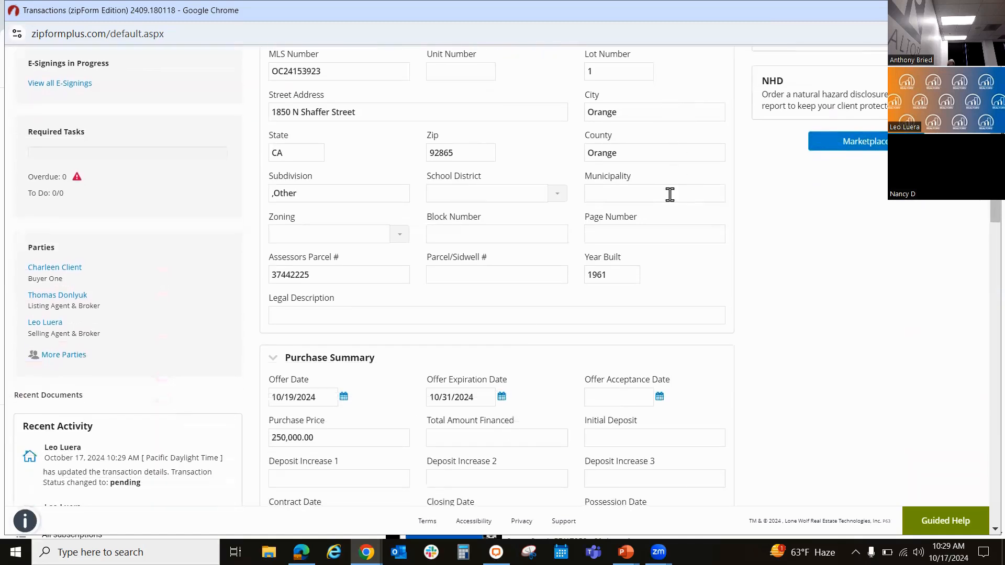
{"action": "scroll", "coordinate": [670, 194], "scroll_direction": "down", "scroll_amount": 2}
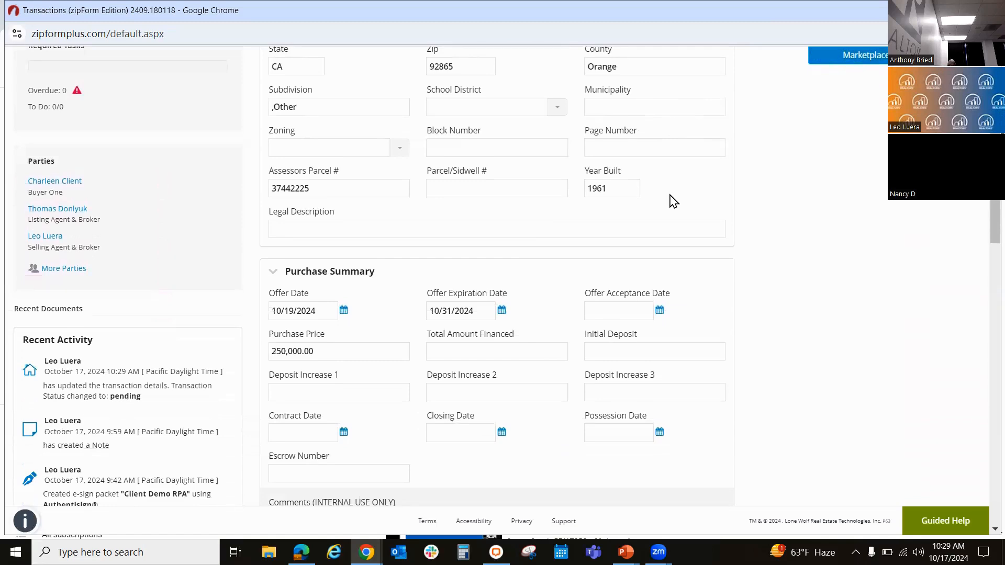
{"action": "scroll", "coordinate": [673, 201], "scroll_direction": "down", "scroll_amount": 2}
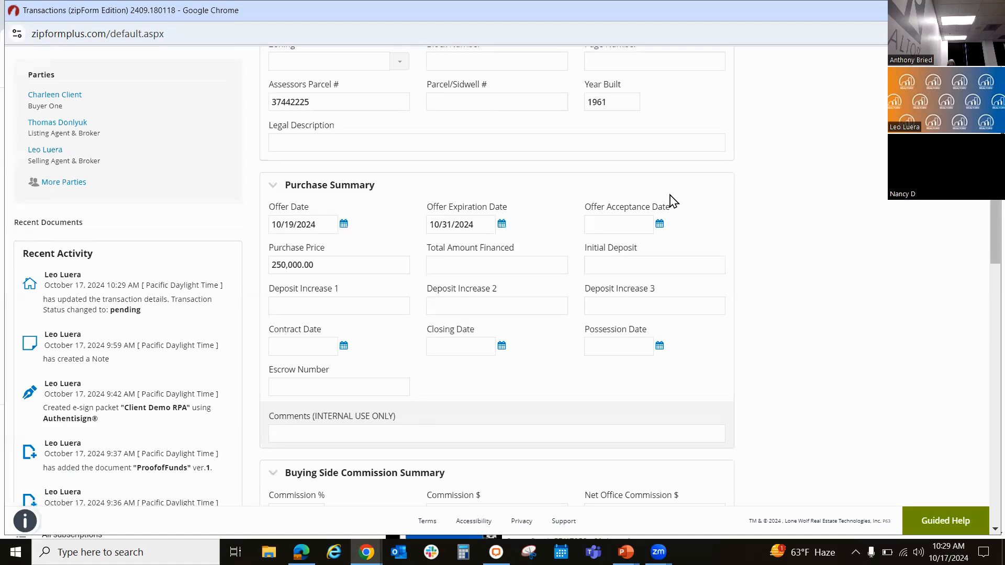
{"action": "scroll", "coordinate": [673, 201], "scroll_direction": "down", "scroll_amount": 1}
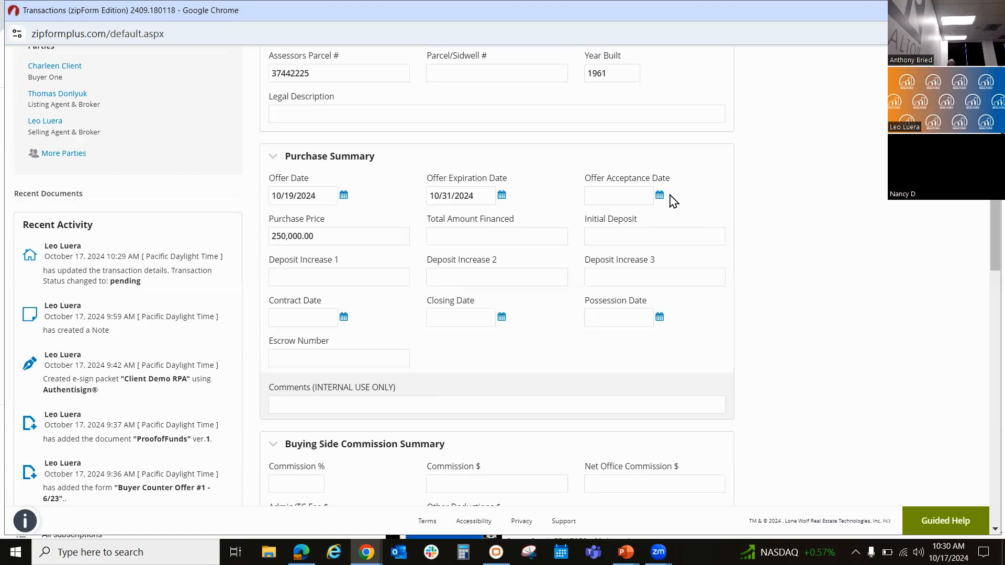
{"action": "scroll", "coordinate": [674, 202], "scroll_direction": "down", "scroll_amount": 3}
{"action": "scroll", "coordinate": [670, 196], "scroll_direction": "down", "scroll_amount": 3}
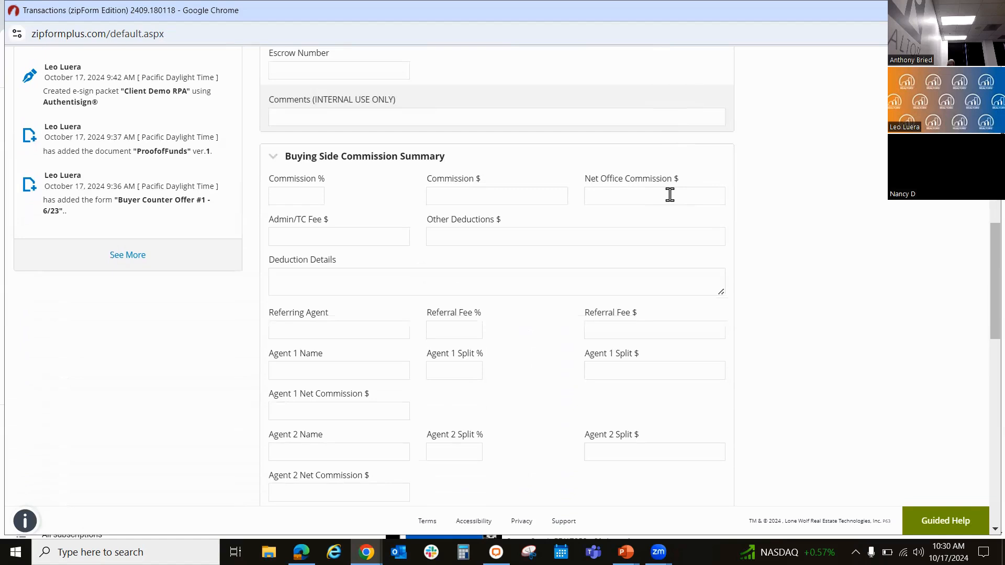
{"action": "left_click", "coordinate": [302, 196]}
{"action": "type", "text": "4"}
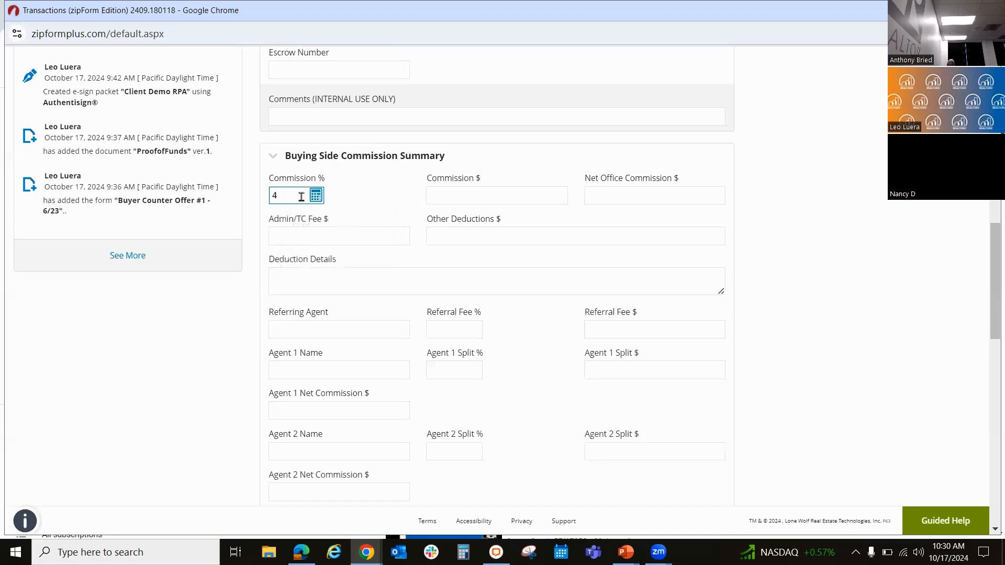
{"action": "left_click", "coordinate": [352, 198]}
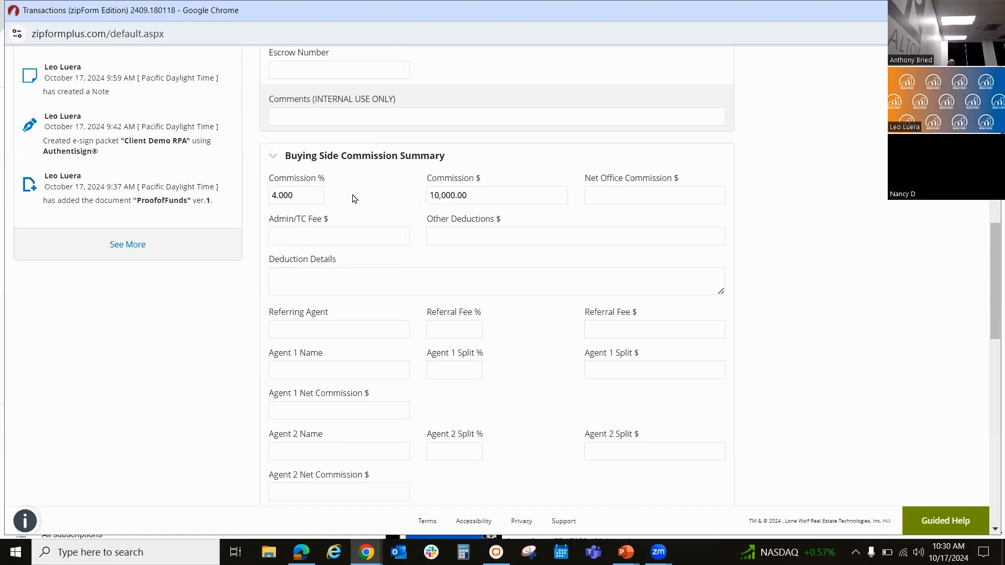
Step: Set the buying side Admin/TC fee to the suggested 800.00
{"action": "left_click", "coordinate": [355, 234]}
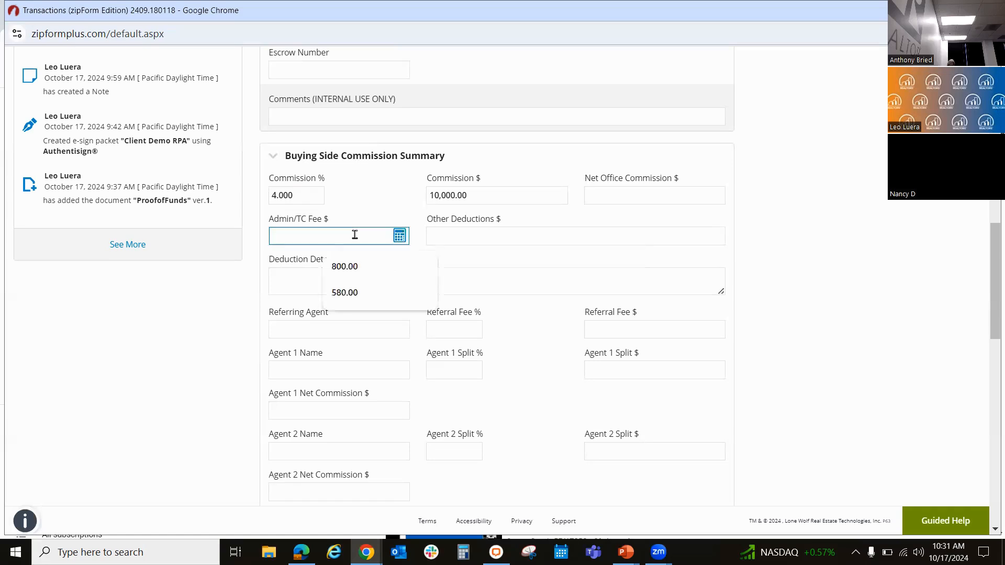
{"action": "left_click", "coordinate": [366, 266]}
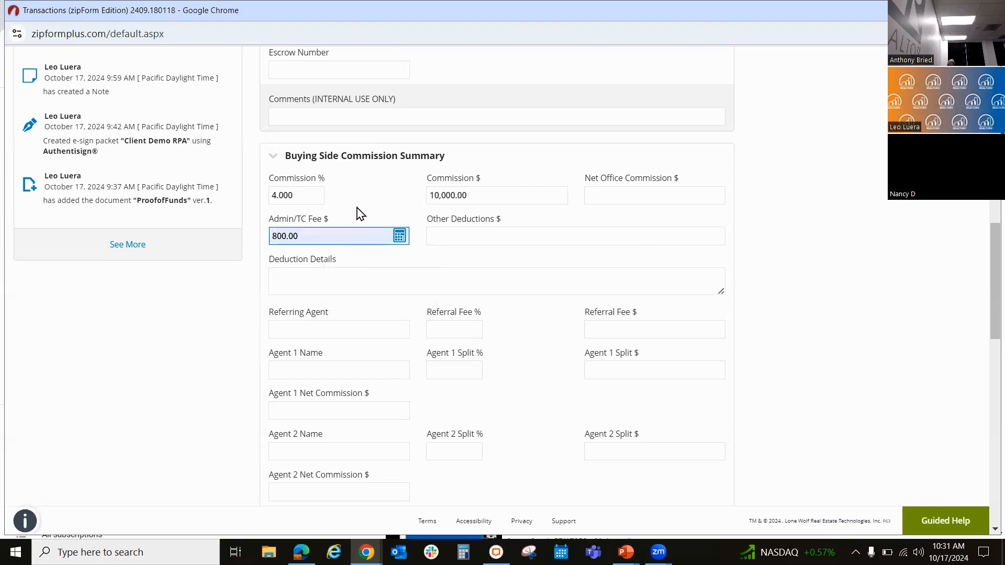
{"action": "left_click", "coordinate": [357, 208]}
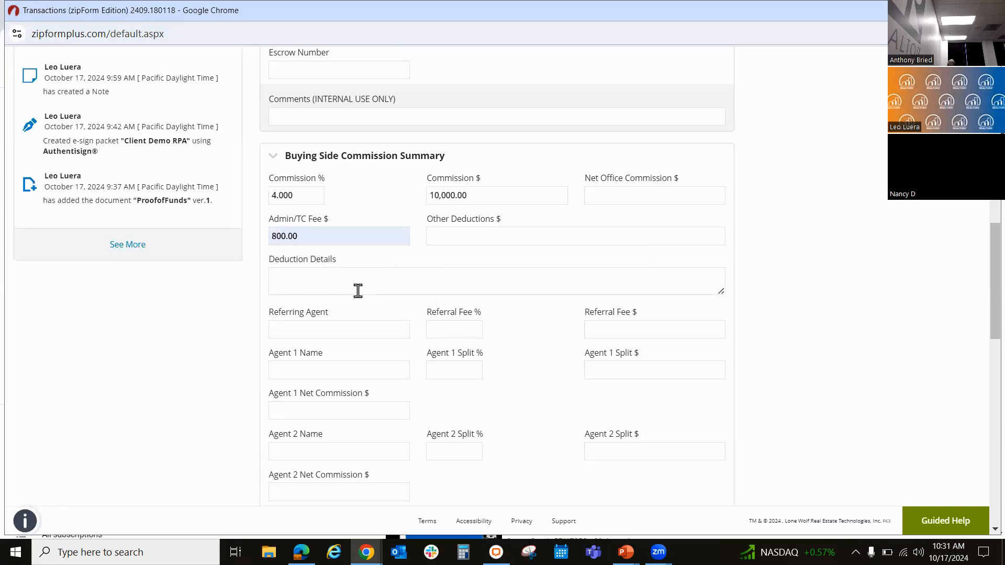
Step: Enter the referring agent's full name and a referral fee of $250 in the buying side commission details
{"action": "left_click", "coordinate": [335, 330]}
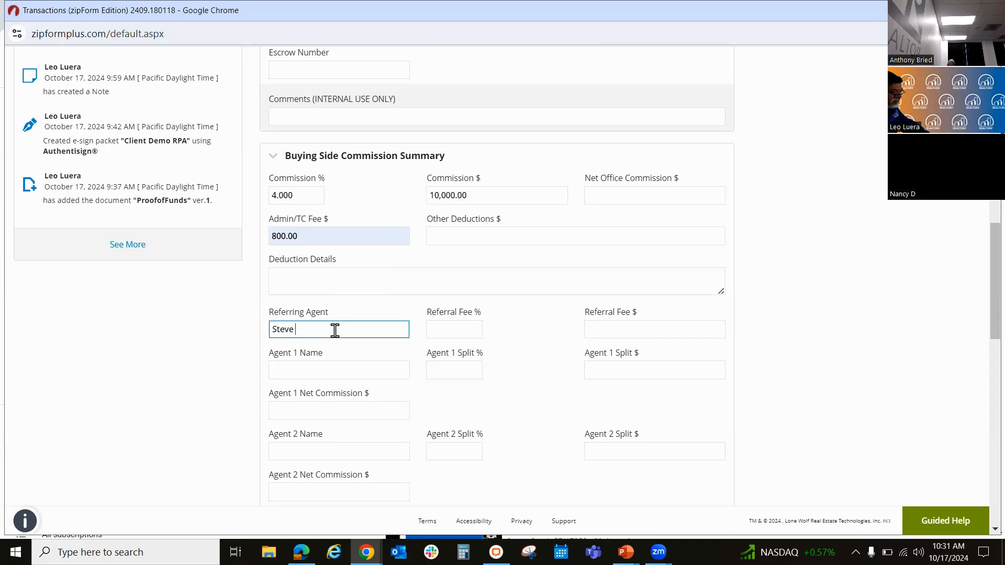
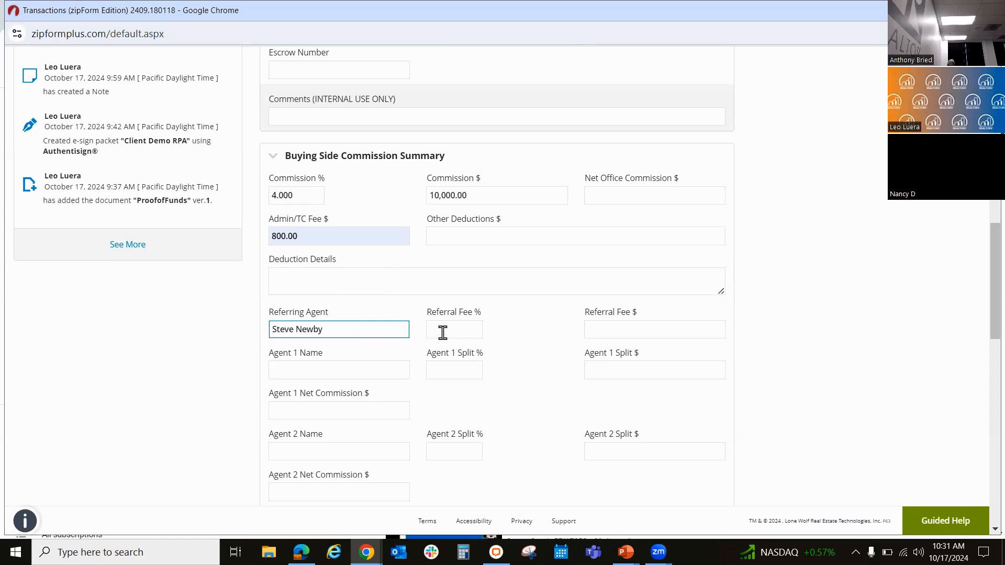
{"action": "left_click", "coordinate": [253, 398]}
{"action": "scroll", "coordinate": [253, 398], "scroll_direction": "down", "scroll_amount": 3}
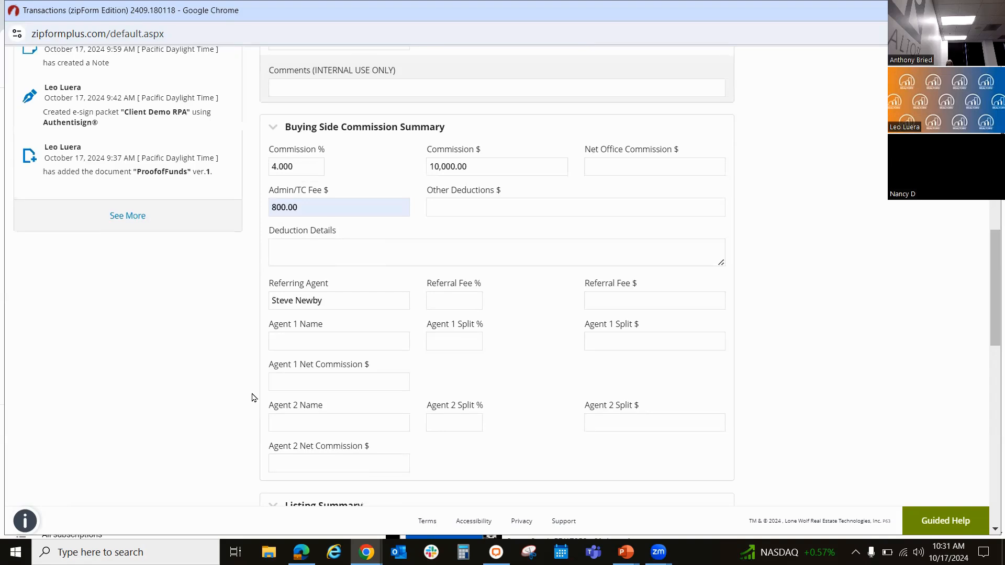
{"action": "scroll", "coordinate": [253, 398], "scroll_direction": "down", "scroll_amount": 1}
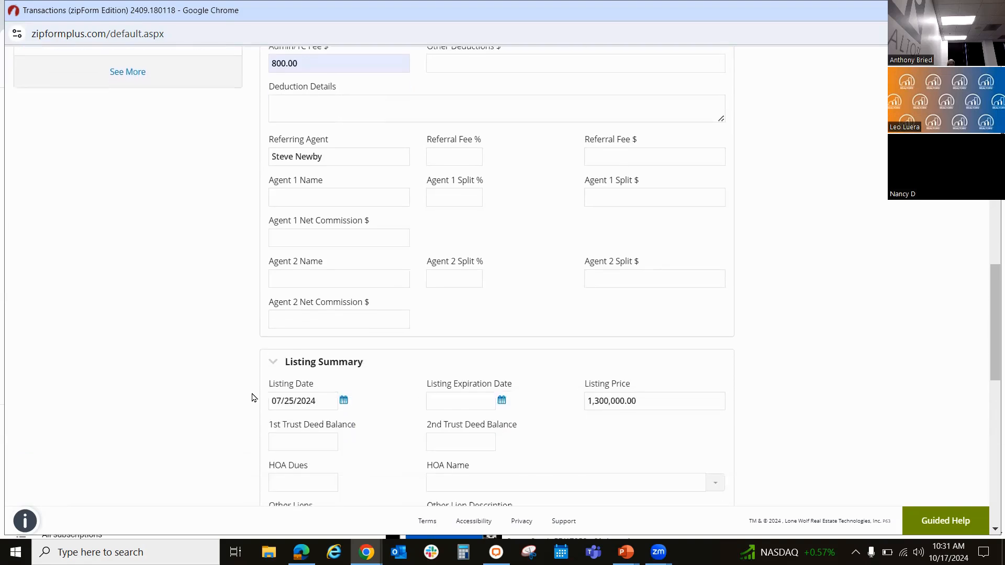
{"action": "left_click", "coordinate": [608, 150]}
{"action": "type", "text": "2"}
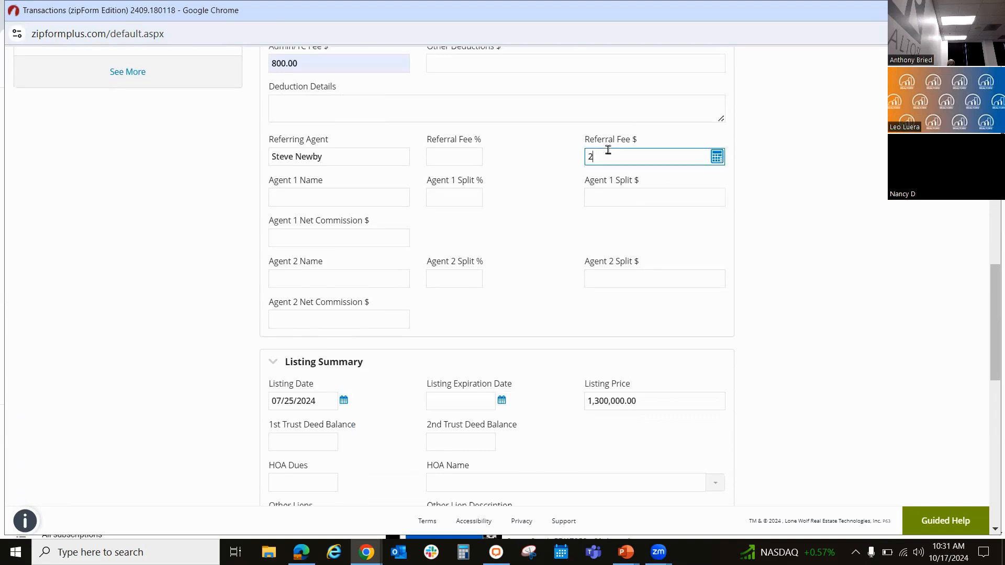
{"action": "type", "text": "50"}
{"action": "left_click", "coordinate": [248, 301]}
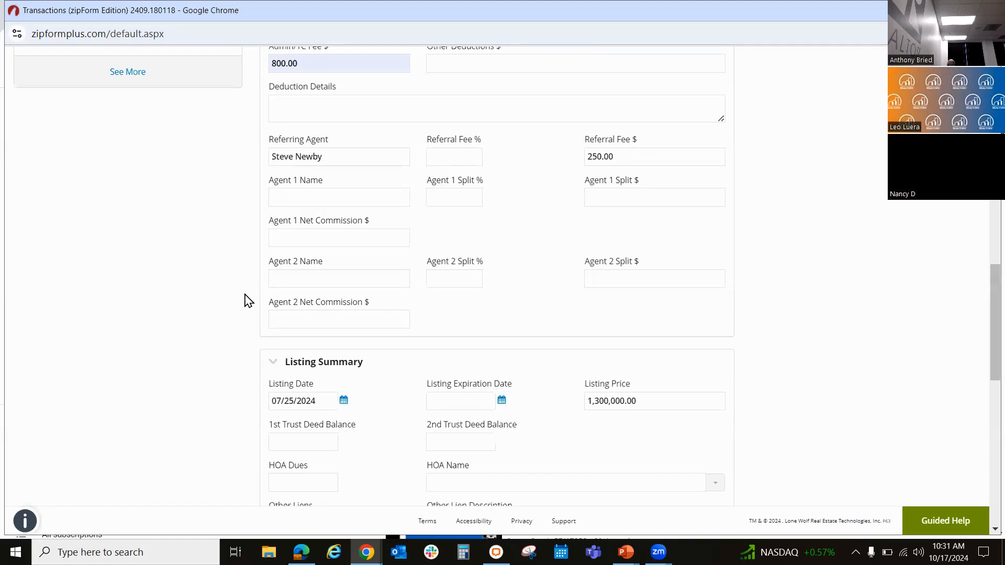
Step: Review the Listing Summary and Listing Side Commission Summary sections of the transaction
{"action": "scroll", "coordinate": [248, 300], "scroll_direction": "down", "scroll_amount": 2}
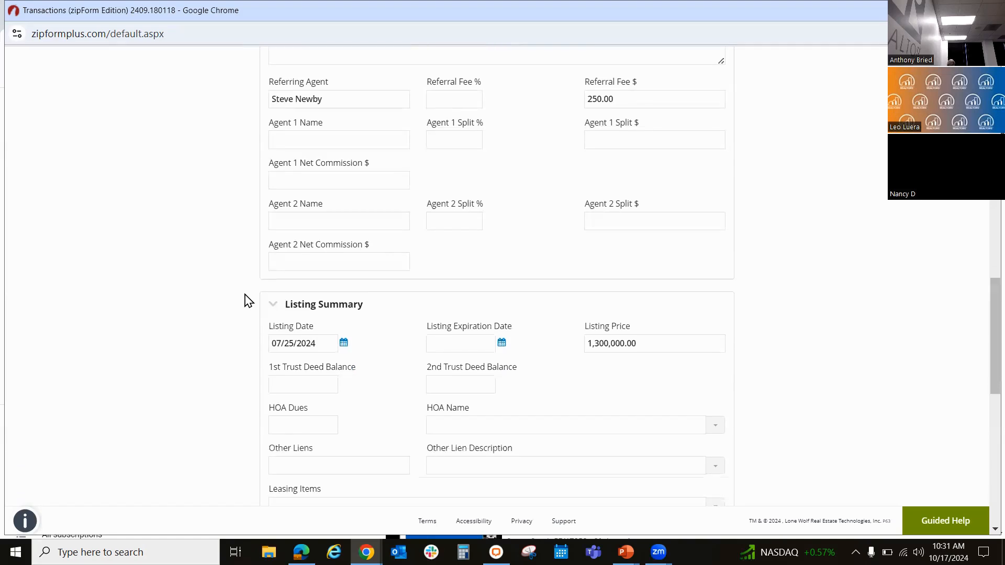
{"action": "scroll", "coordinate": [247, 301], "scroll_direction": "down", "scroll_amount": 1}
{"action": "scroll", "coordinate": [248, 301], "scroll_direction": "down", "scroll_amount": 1}
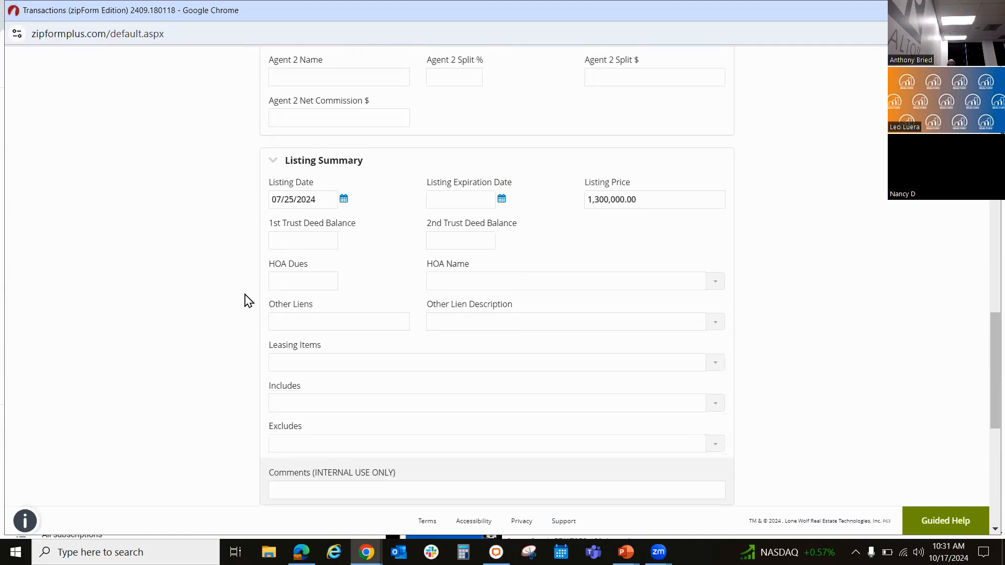
{"action": "scroll", "coordinate": [247, 301], "scroll_direction": "down", "scroll_amount": 4}
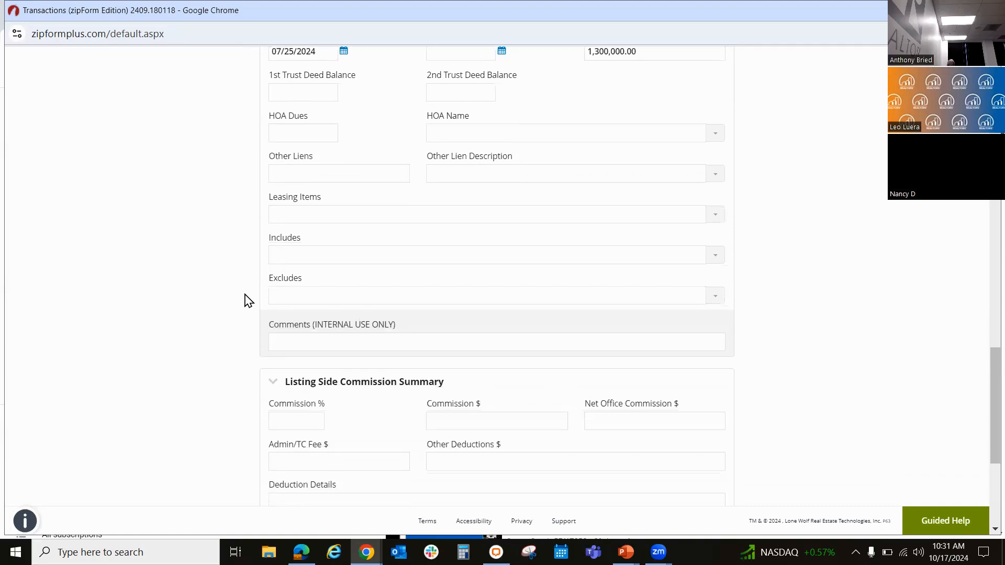
{"action": "scroll", "coordinate": [248, 301], "scroll_direction": "down", "scroll_amount": 2}
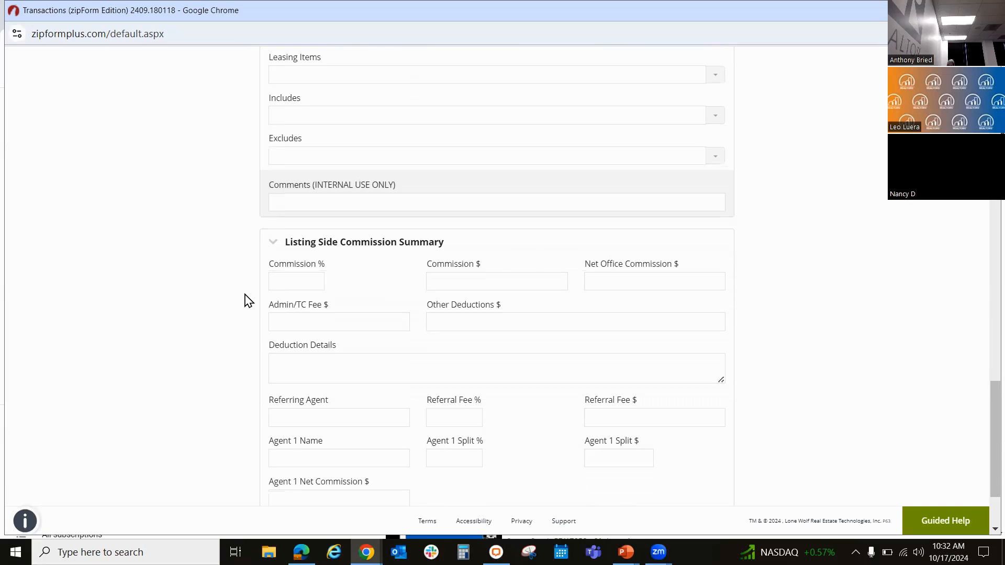
{"action": "scroll", "coordinate": [249, 301], "scroll_direction": "up", "scroll_amount": 20}
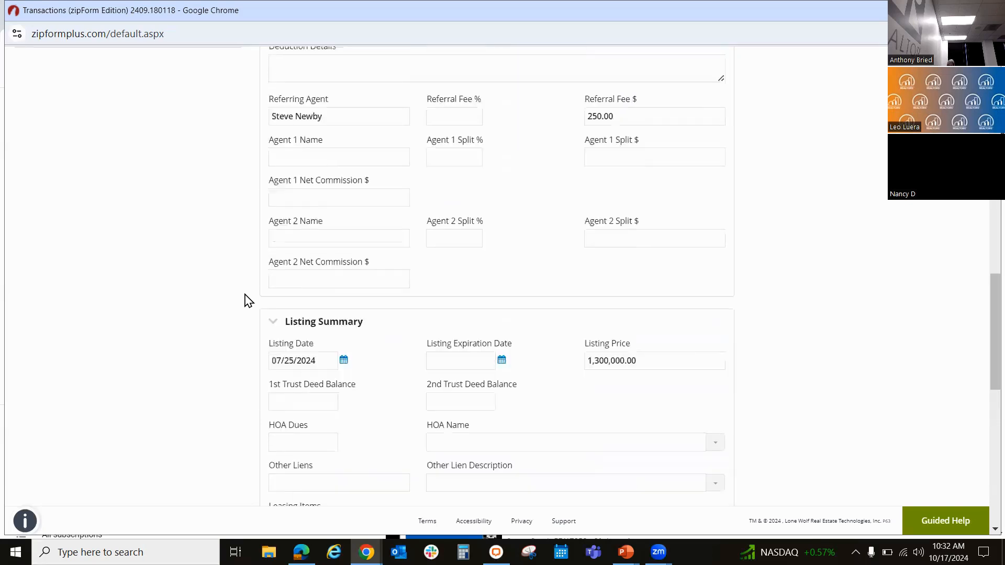
{"action": "scroll", "coordinate": [249, 301], "scroll_direction": "up", "scroll_amount": 10}
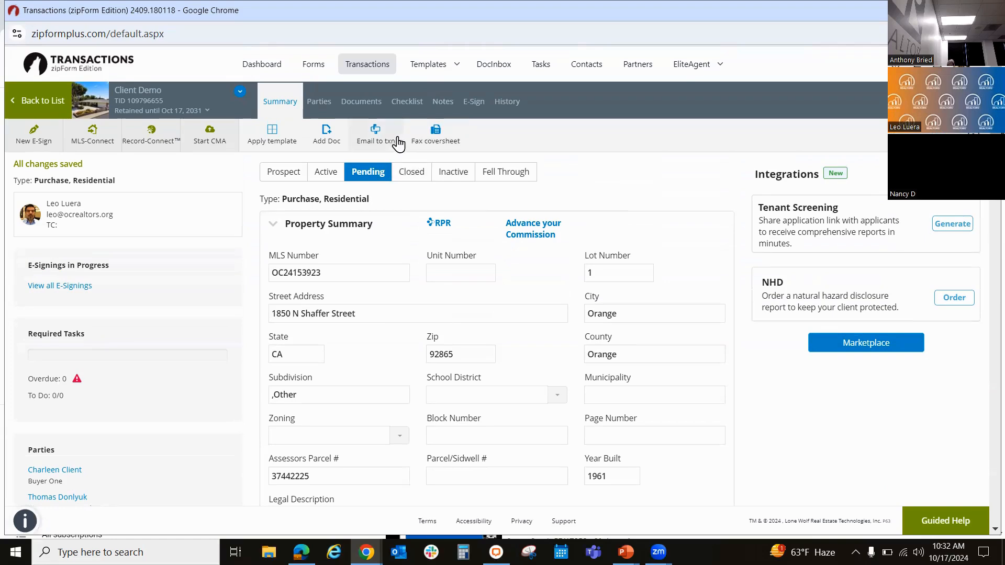
Step: Check the Client Demo transaction's checklist dates and open the task list covering all transactions
{"action": "left_click", "coordinate": [400, 108]}
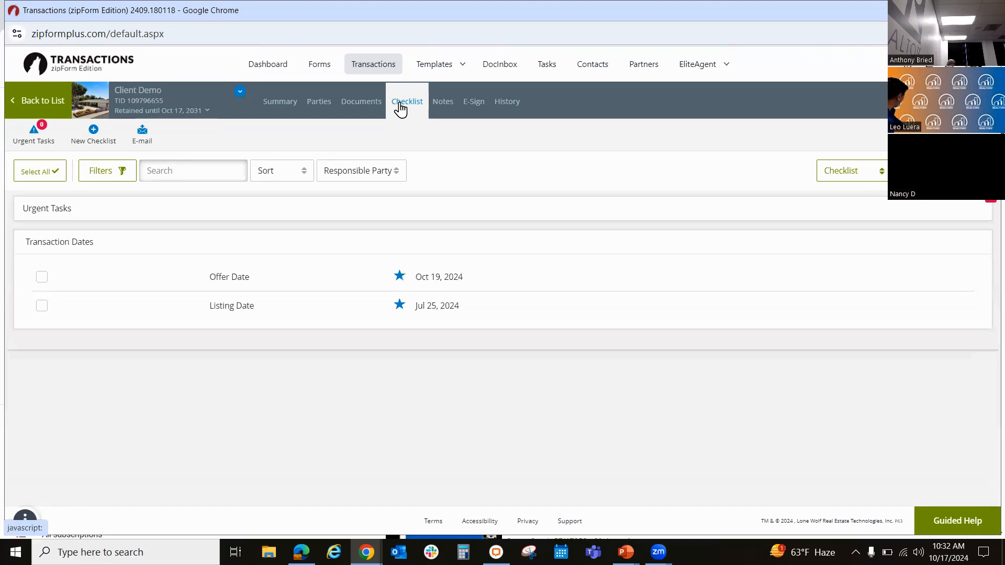
{"action": "left_click", "coordinate": [469, 71]}
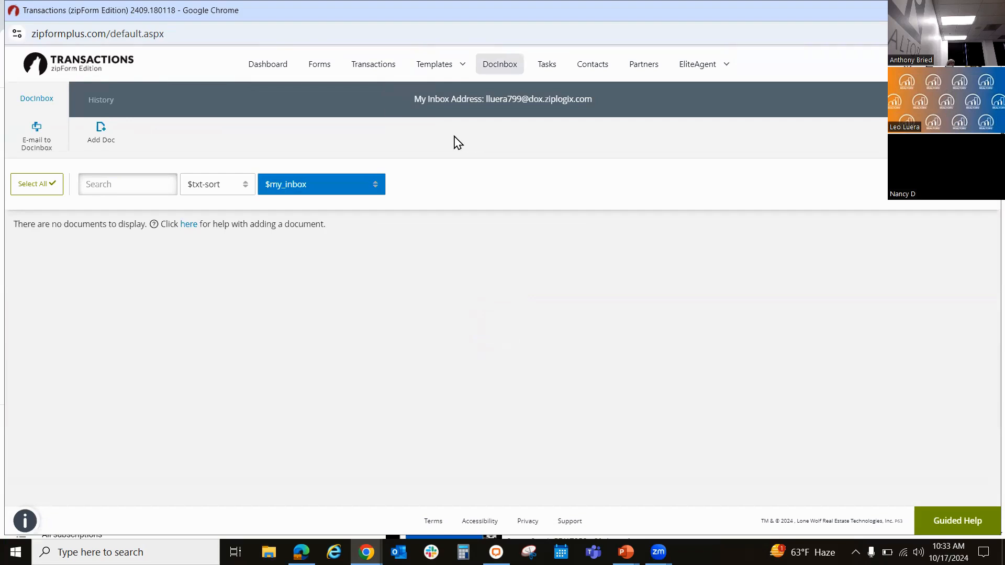
{"action": "left_click", "coordinate": [520, 76]}
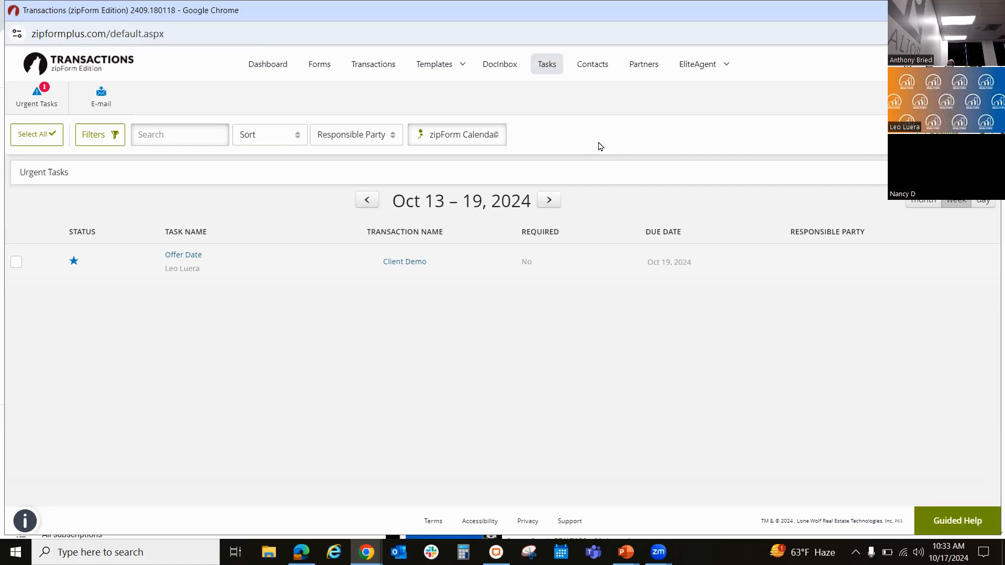
Step: Show the calendar choices for the task list, covering zipForm, Google and Microsoft Calendar
{"action": "left_click", "coordinate": [499, 139]}
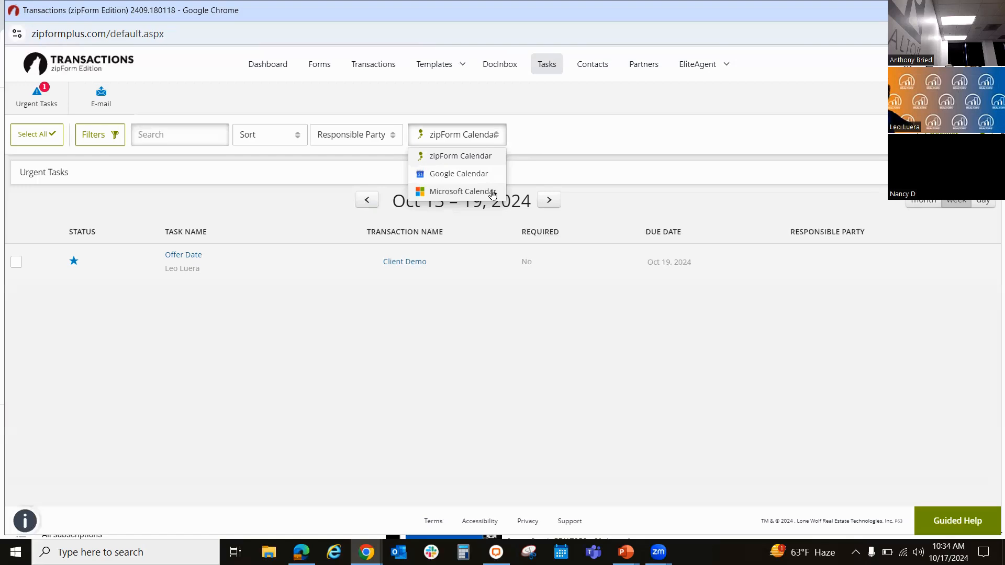
{"action": "left_click", "coordinate": [540, 136]}
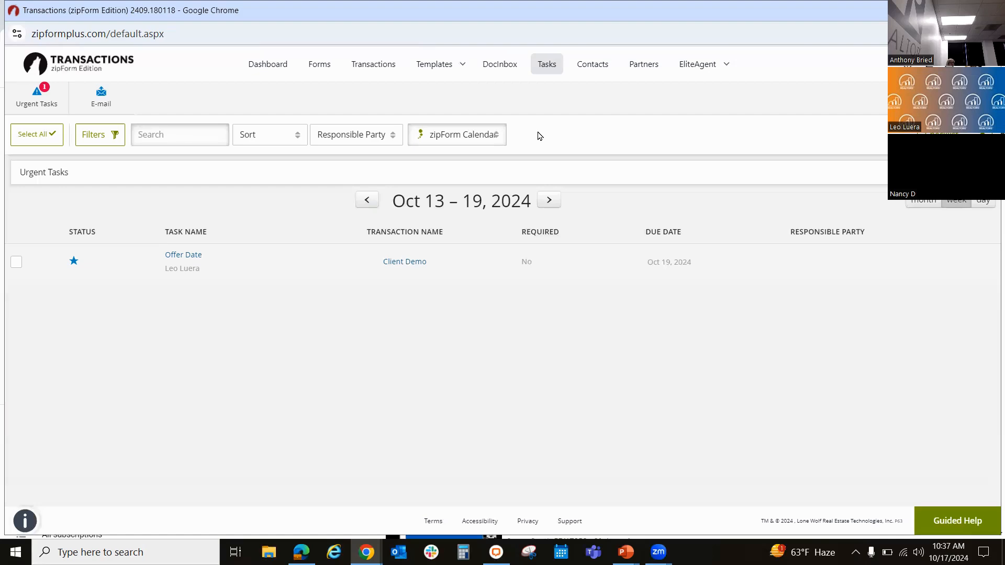
{"action": "left_click", "coordinate": [499, 144]}
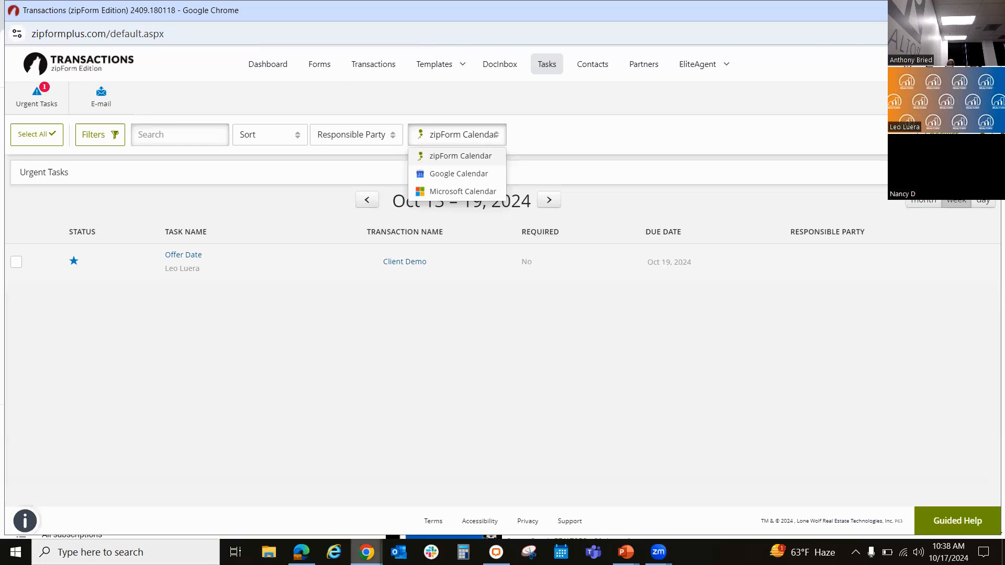
{"action": "mouse_move", "coordinate": [366, 552]}
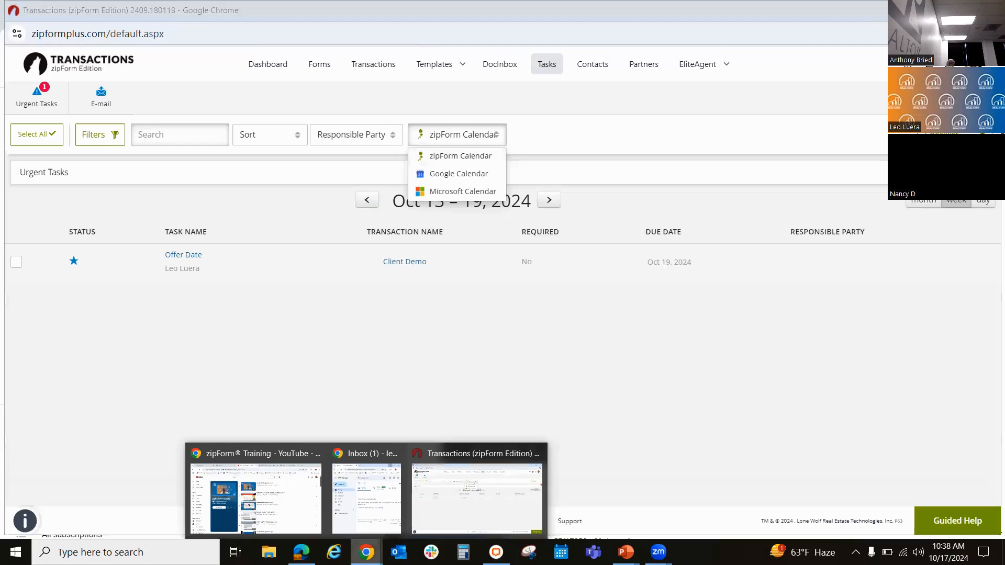
Step: Switch to the Chrome window showing the zipForm training videos and return to the Orange County REALTORS homepage
{"action": "left_click", "coordinate": [280, 529]}
{"action": "left_click", "coordinate": [10, 50]}
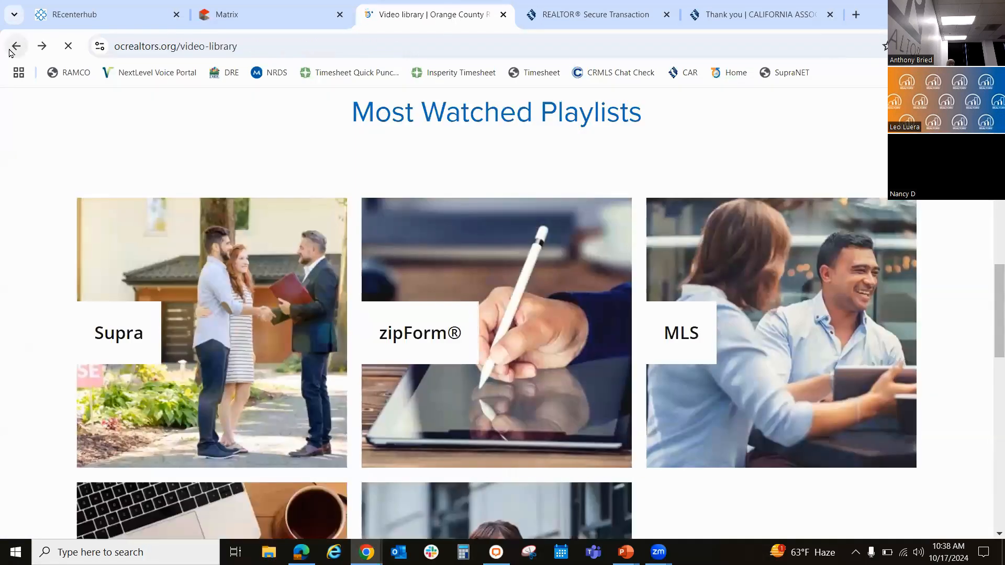
{"action": "left_click", "coordinate": [11, 49]}
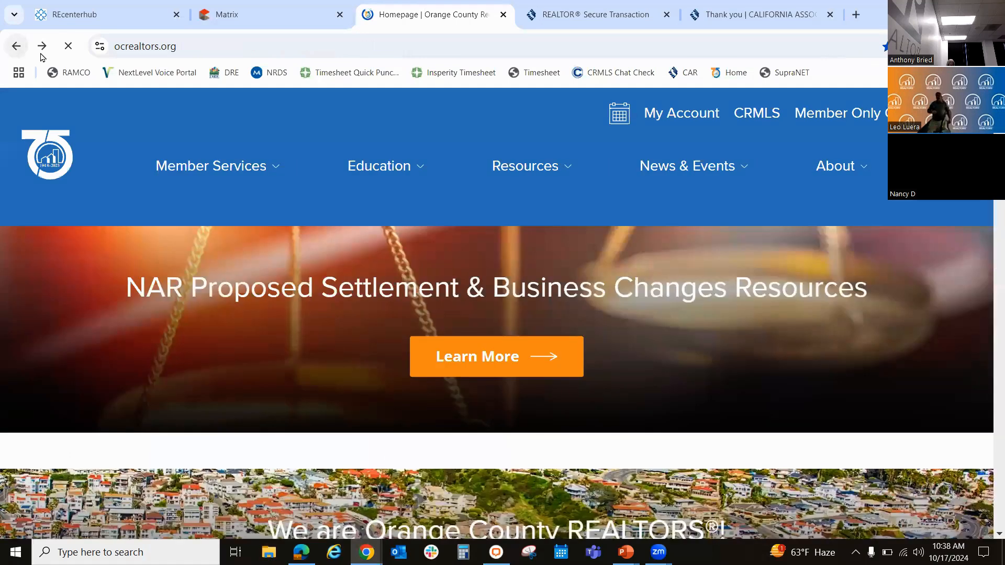
{"action": "left_click", "coordinate": [61, 152]}
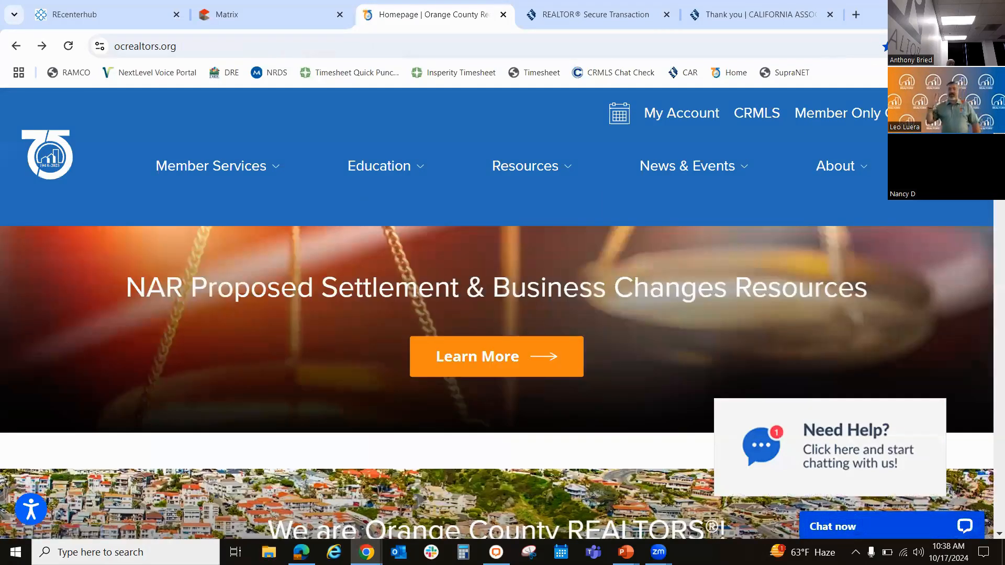
Step: Search the Orange County REALTORS website for "helpline"
{"action": "left_click", "coordinate": [927, 167]}
{"action": "left_click", "coordinate": [743, 170]}
{"action": "type", "text": "helpl"}
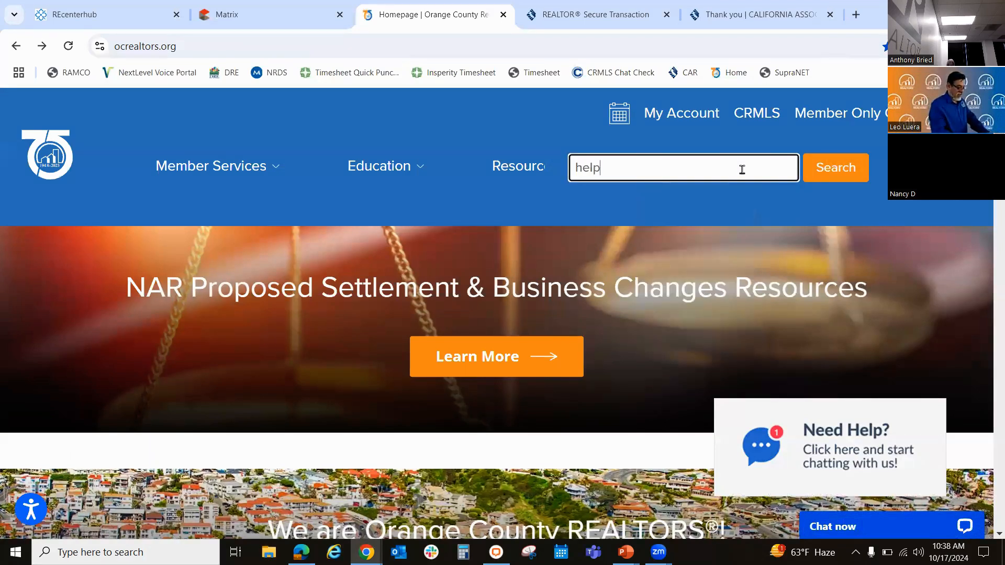
{"action": "type", "text": "ine"}
{"action": "key", "text": "Return"}
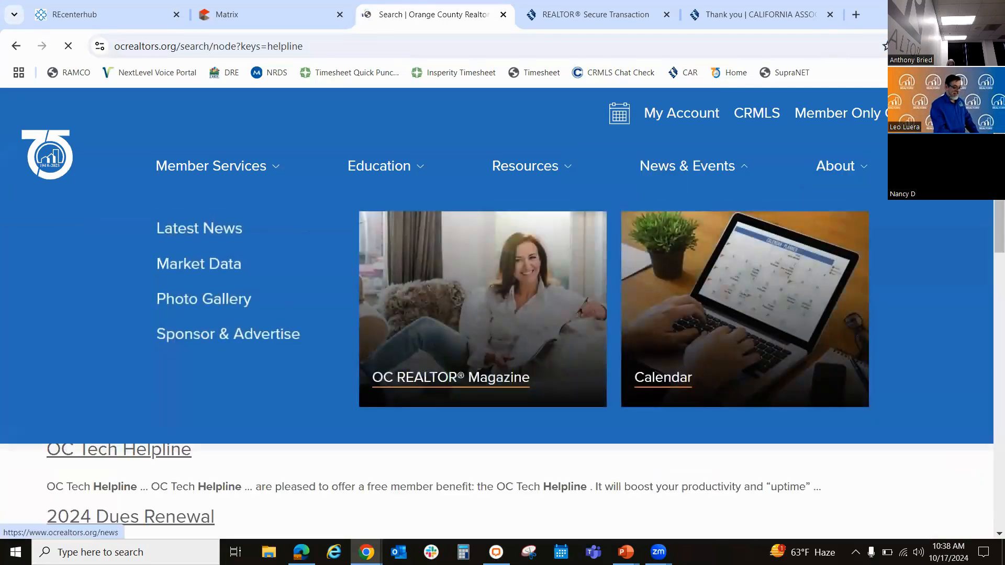
Step: Open the OC Tech Helpline search result and review its services, contact options and support hours
{"action": "scroll", "coordinate": [984, 206], "scroll_direction": "down", "scroll_amount": 5}
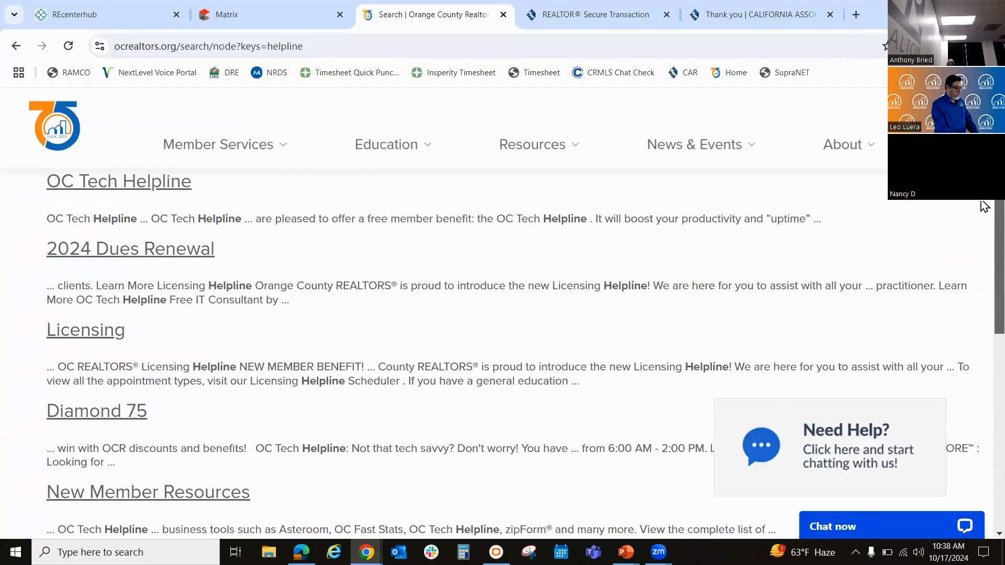
{"action": "left_click", "coordinate": [161, 182]}
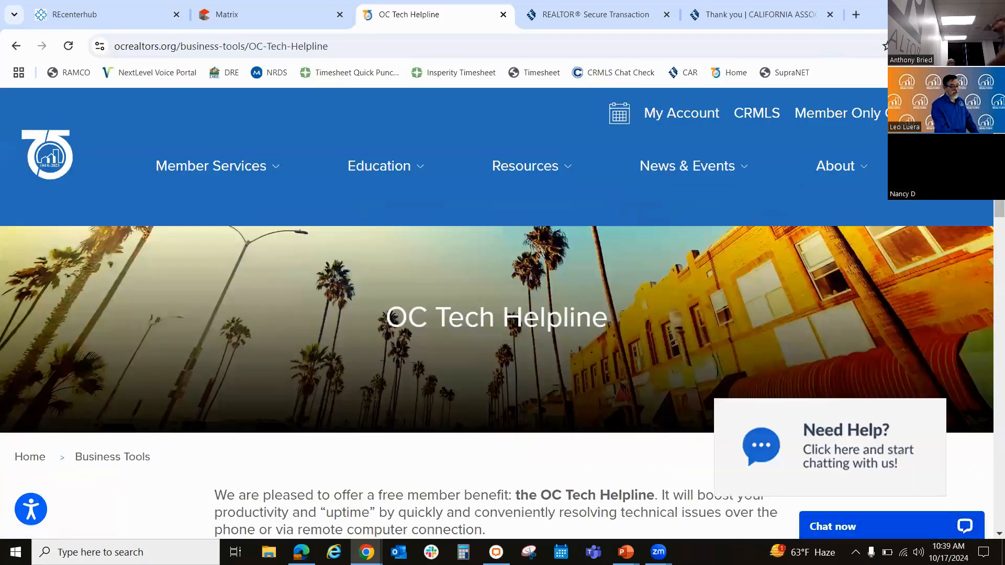
{"action": "scroll", "coordinate": [498, 314], "scroll_direction": "down", "scroll_amount": 5}
{"action": "scroll", "coordinate": [981, 217], "scroll_direction": "down", "scroll_amount": 6}
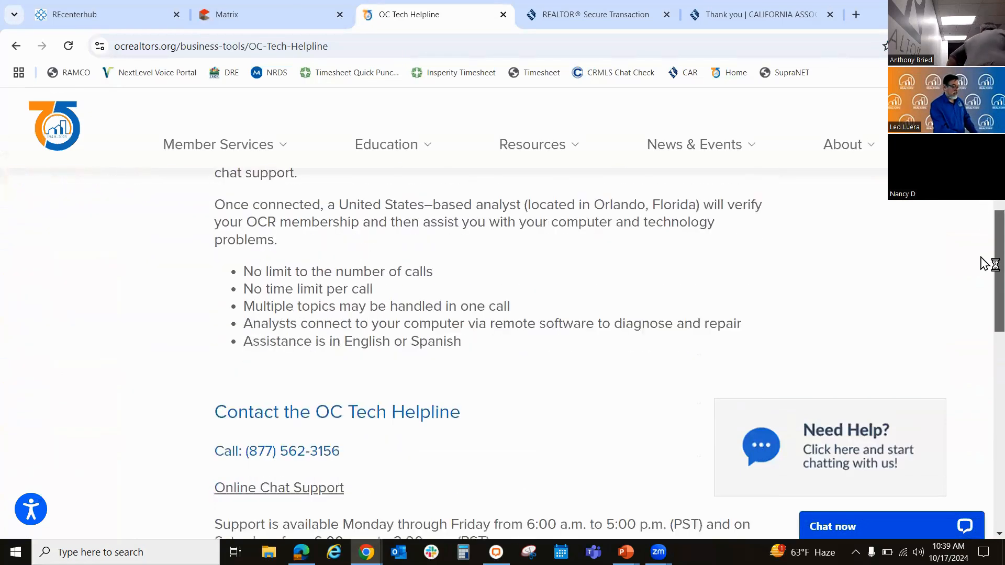
{"action": "scroll", "coordinate": [984, 282], "scroll_direction": "down", "scroll_amount": 3}
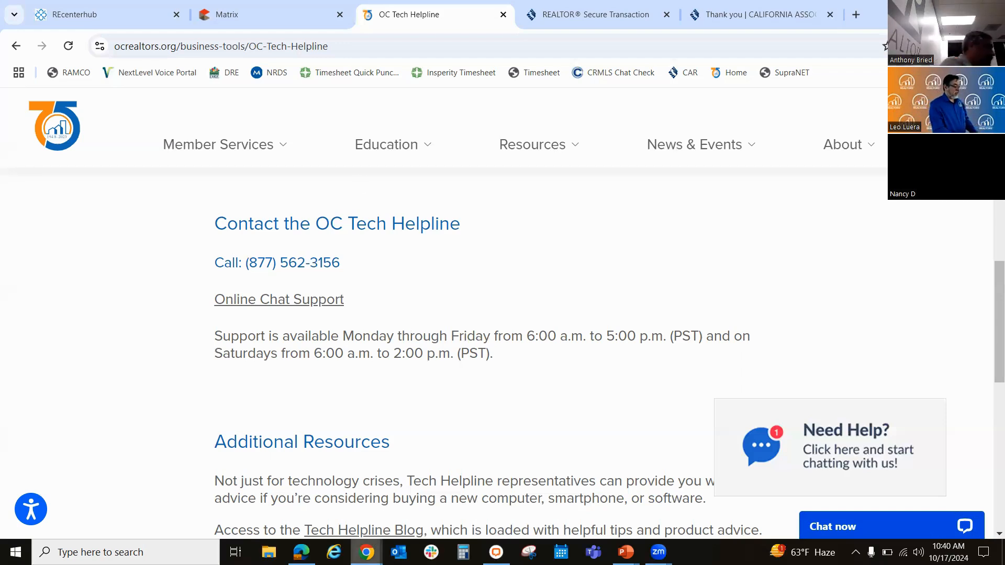
Step: Switch back to the Transactions (zipForm Edition) window and start a new listing transaction
{"action": "mouse_move", "coordinate": [366, 552]}
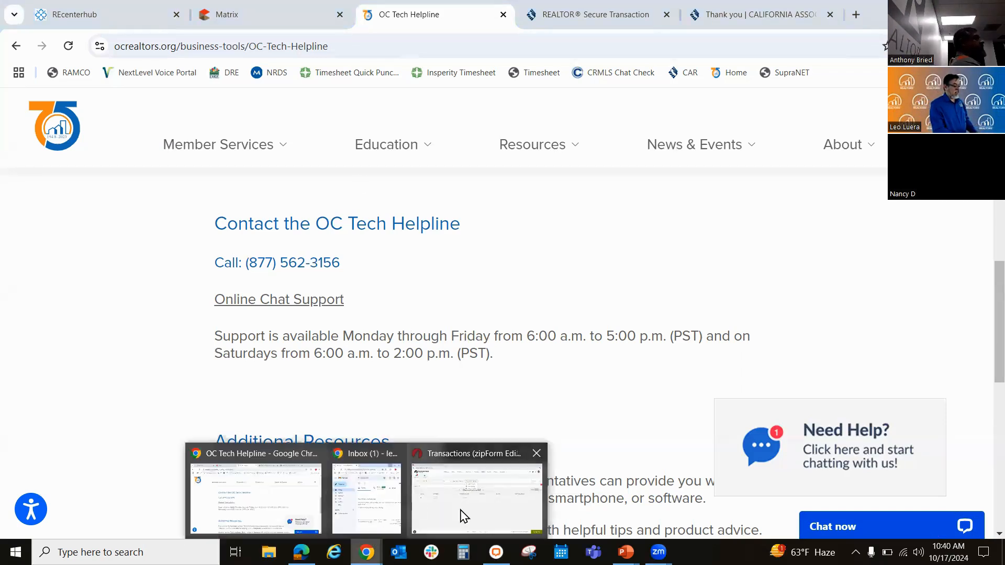
{"action": "left_click", "coordinate": [462, 517]}
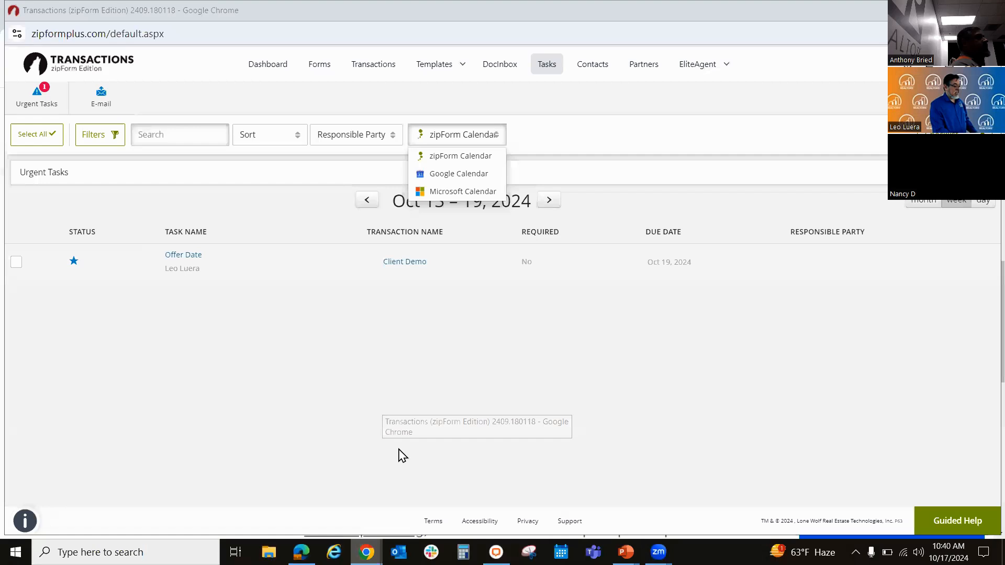
{"action": "left_click", "coordinate": [369, 68]}
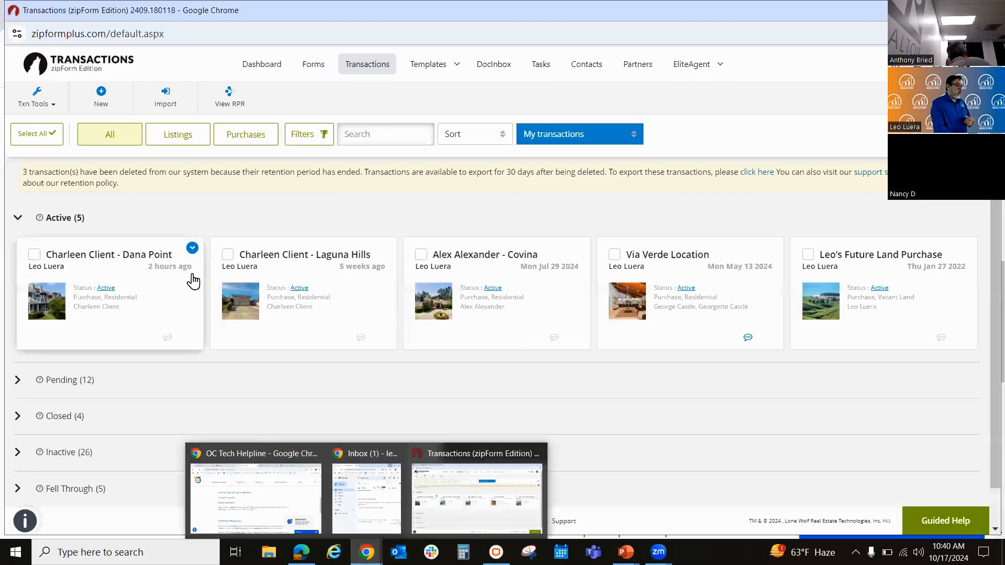
{"action": "left_click", "coordinate": [99, 101]}
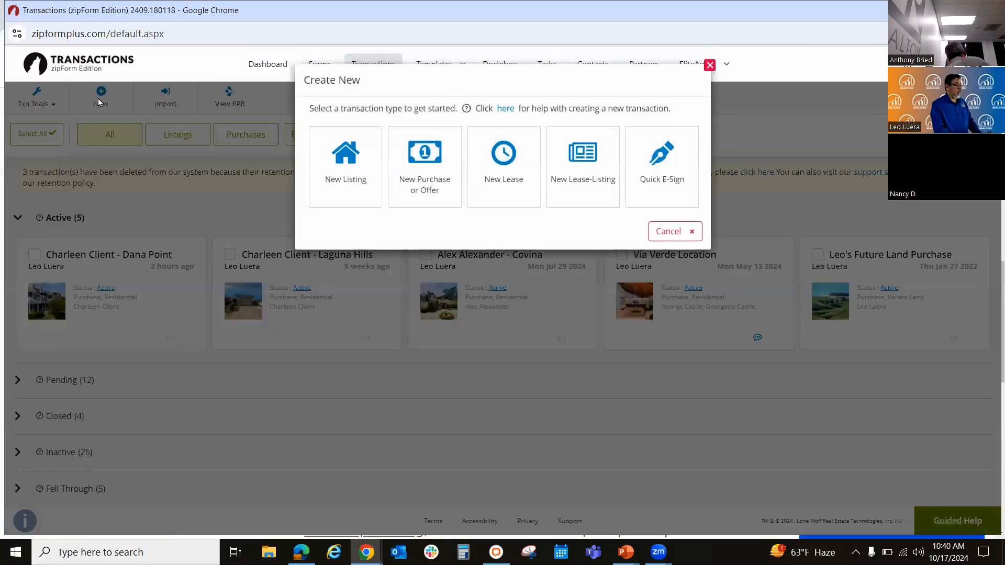
{"action": "left_click", "coordinate": [356, 173]}
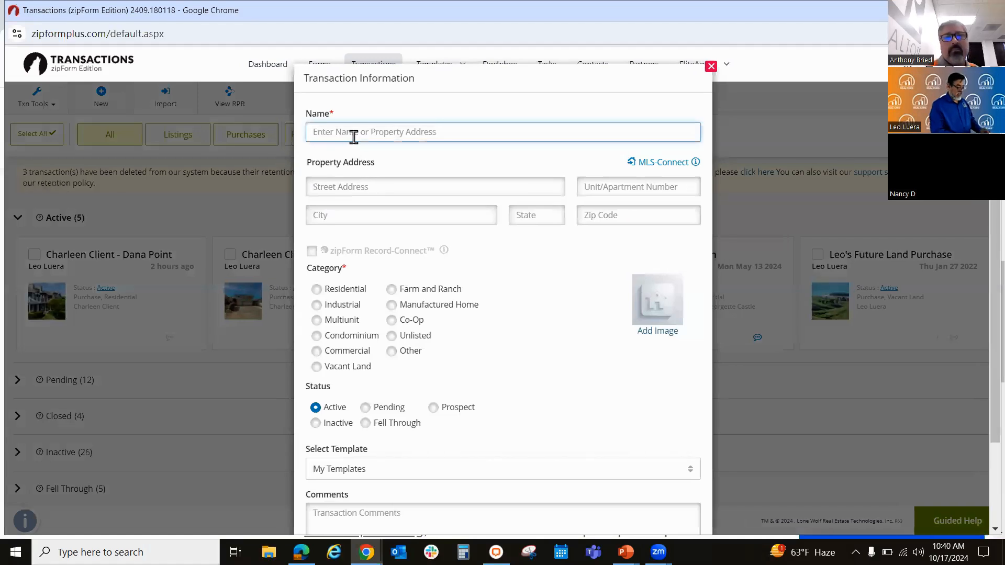
Step: Name the listing with the client's first name and street address, and fill in the full property address using the saved suggestions
{"action": "type", "text": "Alex"}
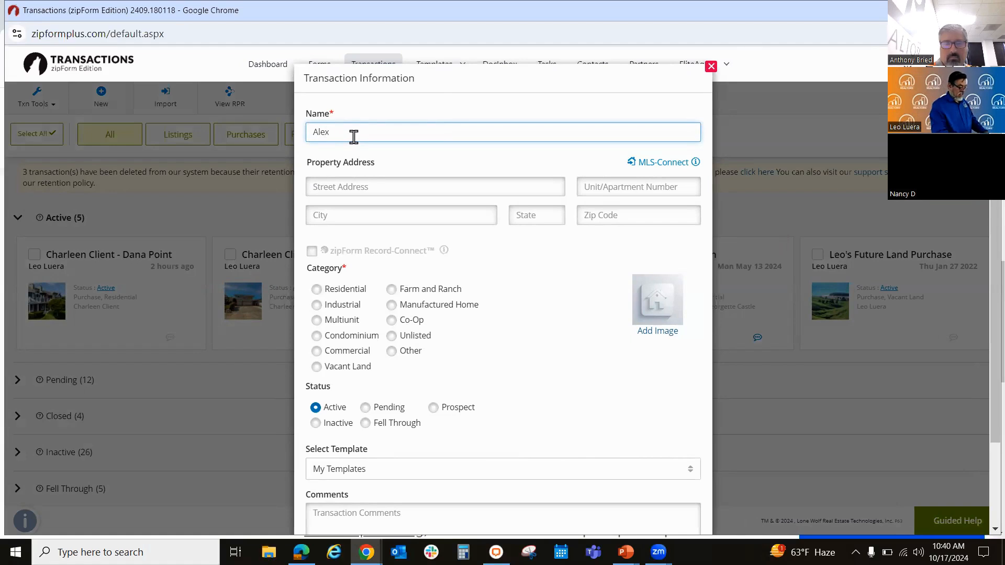
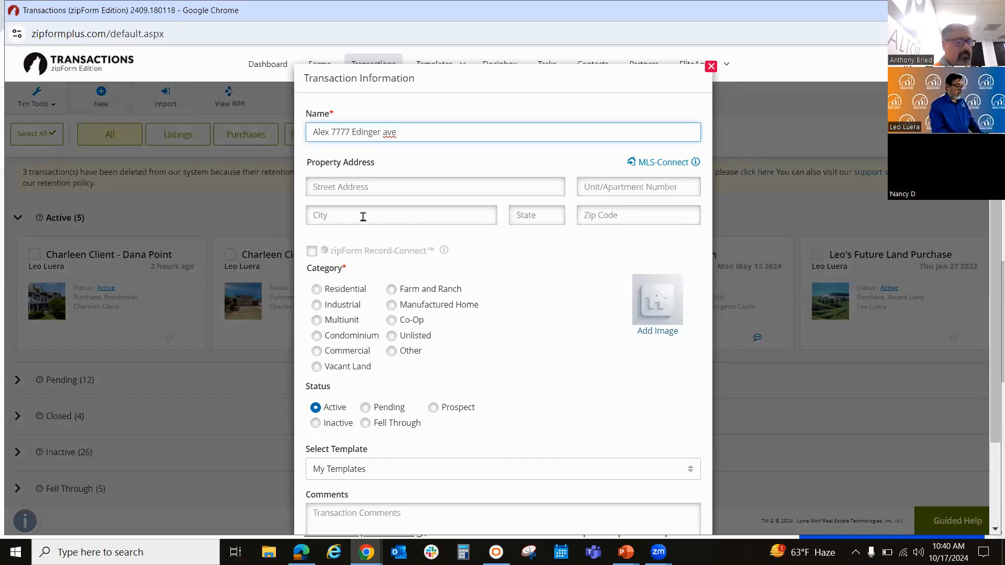
{"action": "left_click", "coordinate": [337, 186]}
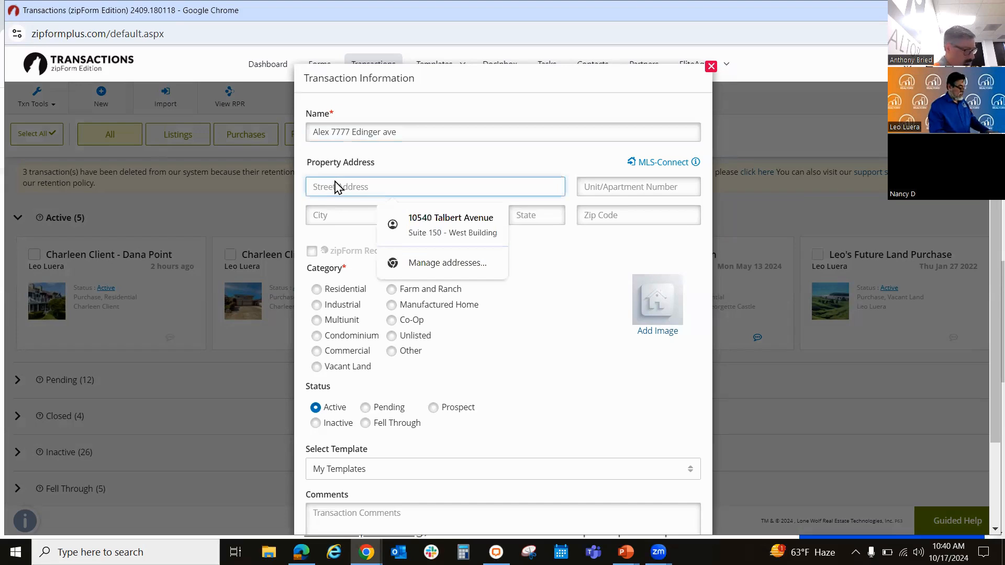
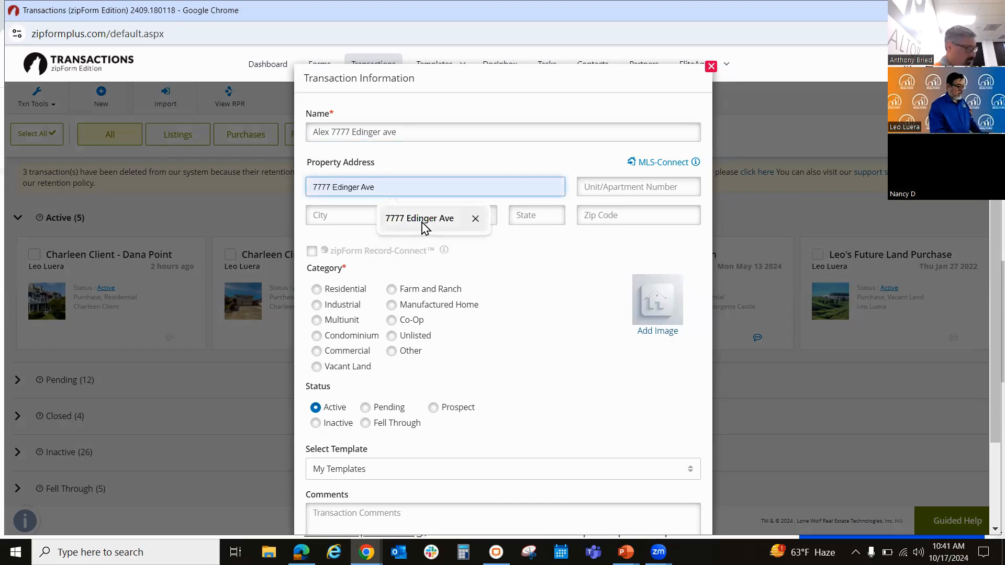
{"action": "left_click", "coordinate": [419, 220]}
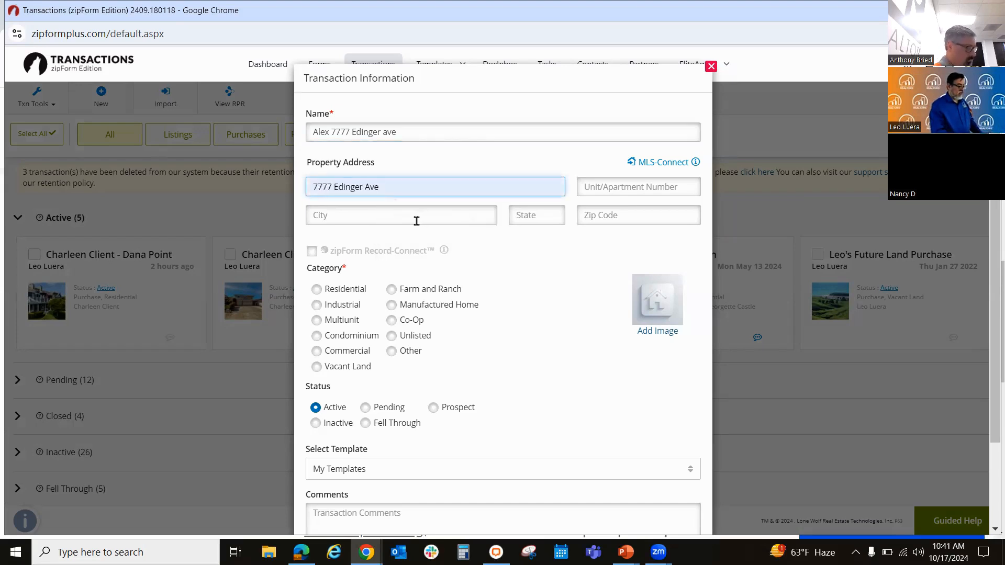
{"action": "left_click", "coordinate": [416, 221]}
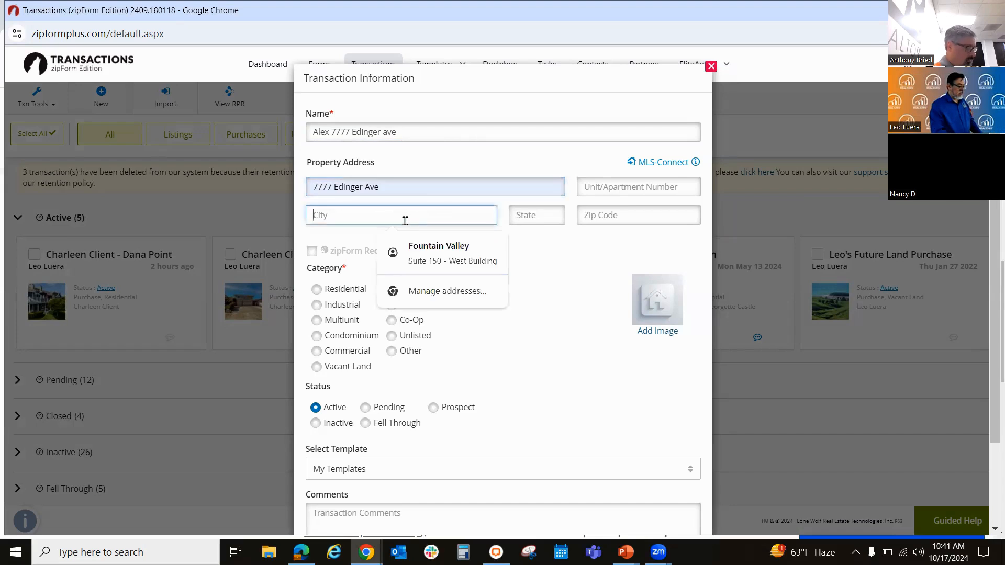
{"action": "left_click", "coordinate": [415, 248]}
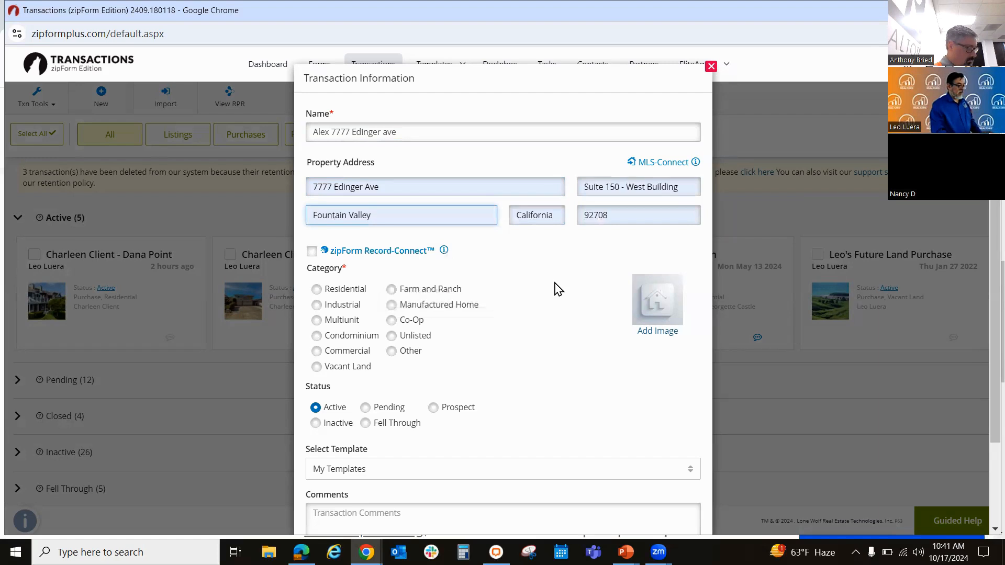
Step: Set the category to Residential, choose the Personal - OC Listing template, and save the new listing
{"action": "left_click", "coordinate": [318, 289]}
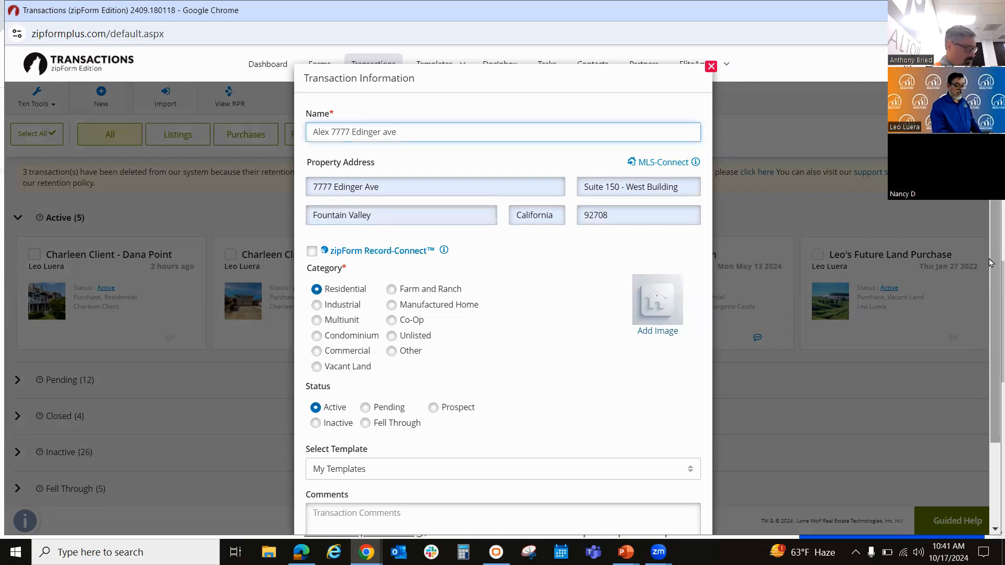
{"action": "left_click_drag", "start_coordinate": [990, 263], "coordinate": [994, 371]}
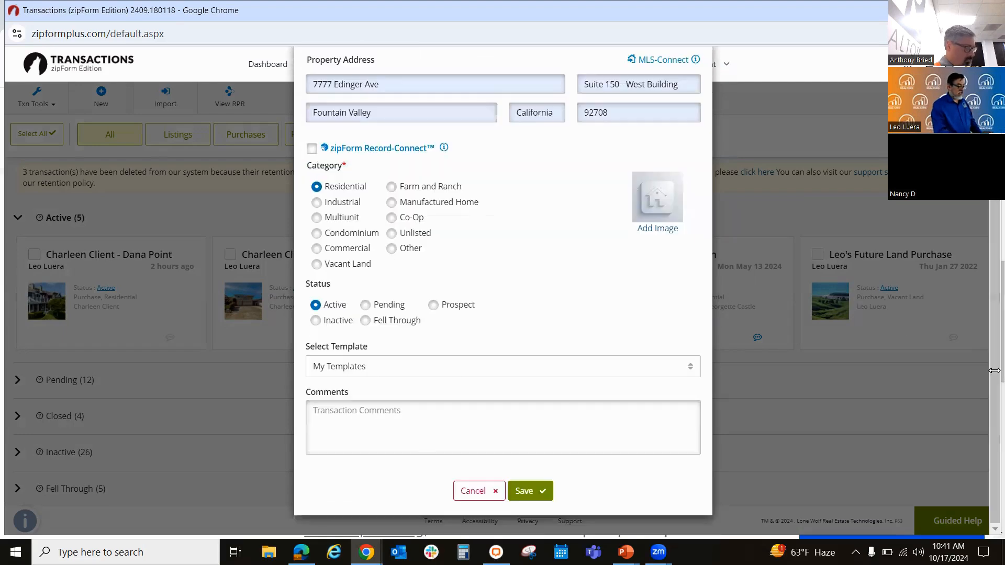
{"action": "left_click", "coordinate": [475, 373]}
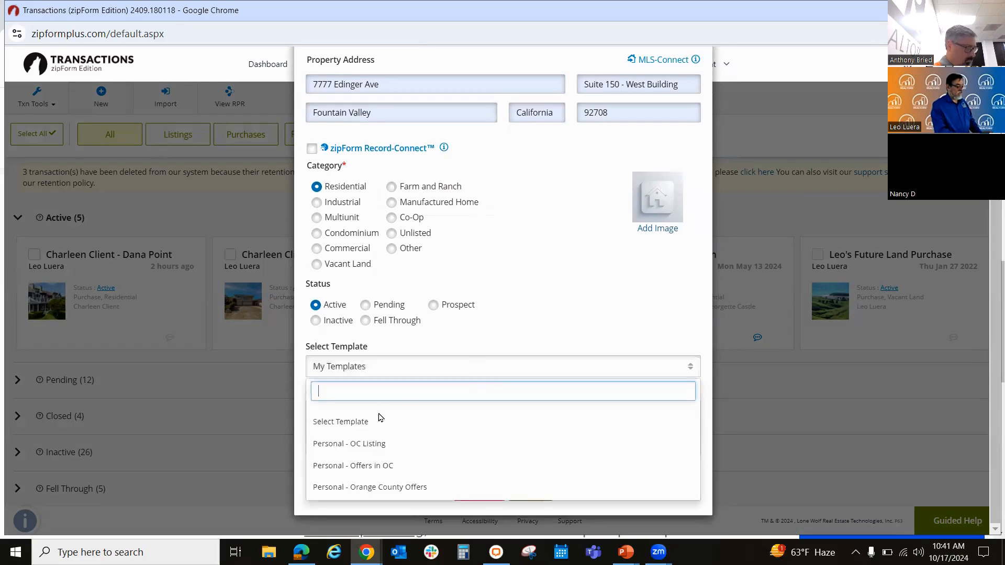
{"action": "left_click", "coordinate": [380, 450]}
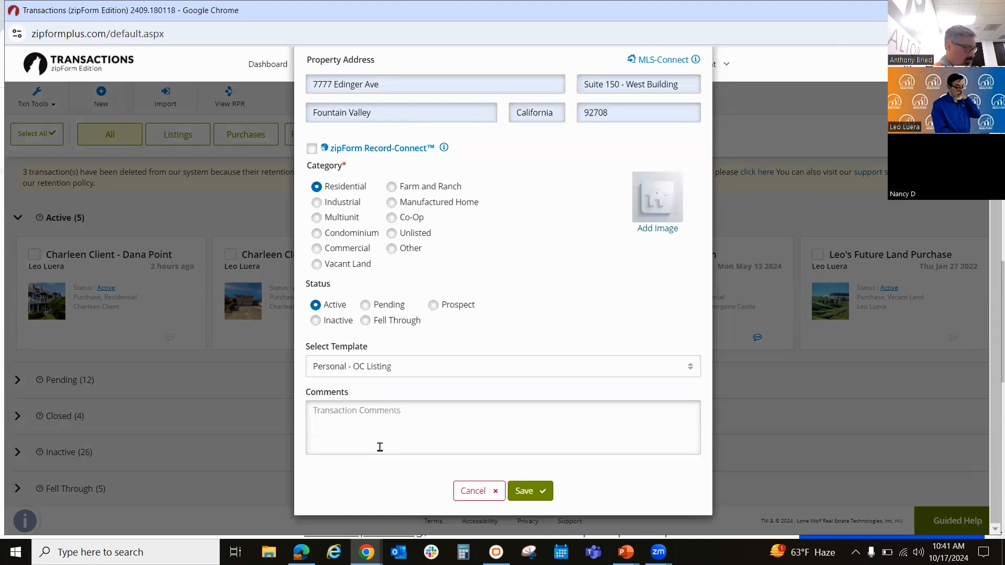
{"action": "left_click", "coordinate": [535, 492]}
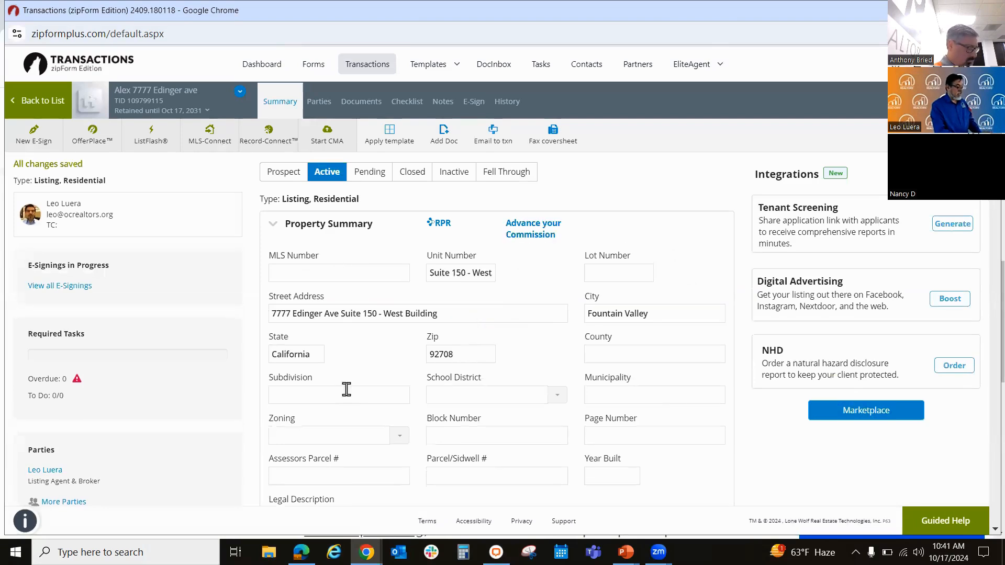
Step: Delete ListingAgreement Form B from the new listing's documents
{"action": "left_click", "coordinate": [369, 104]}
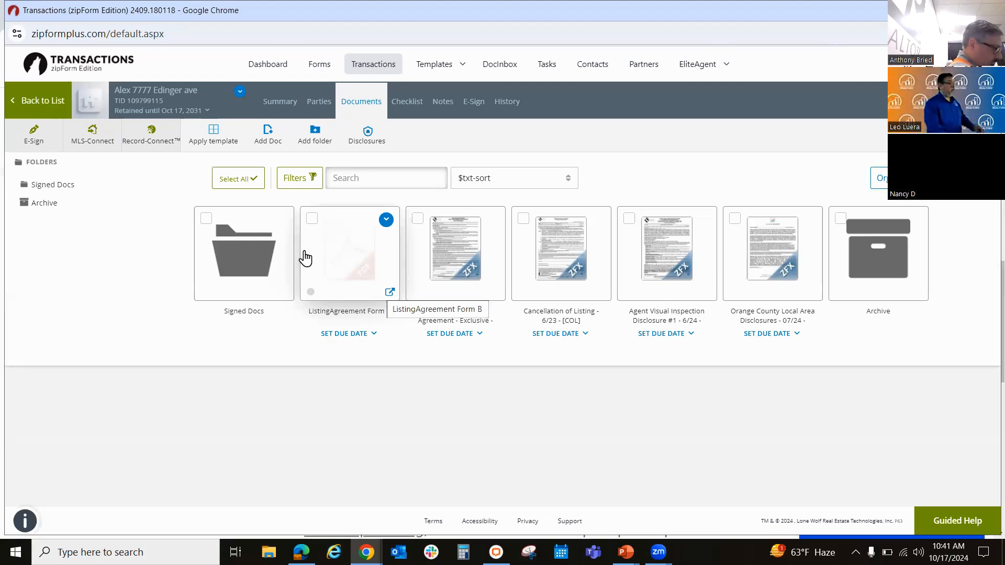
{"action": "left_click", "coordinate": [311, 220]}
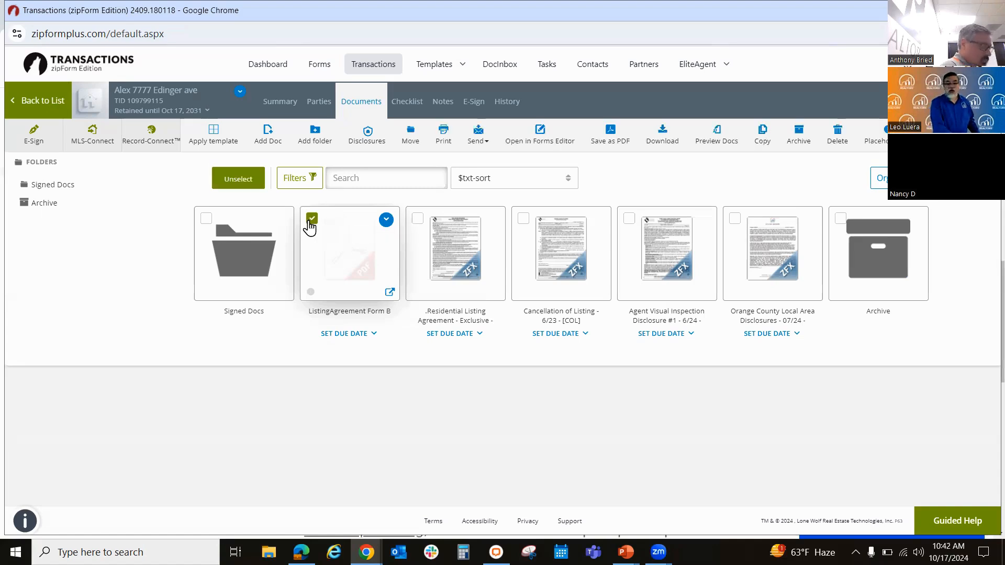
{"action": "left_click", "coordinate": [310, 221]}
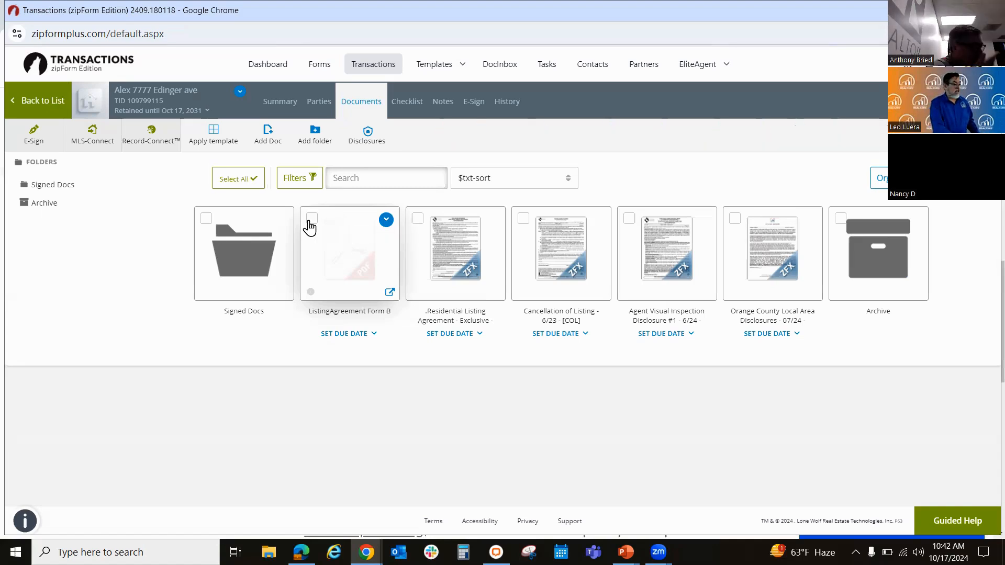
{"action": "left_click", "coordinate": [387, 220]}
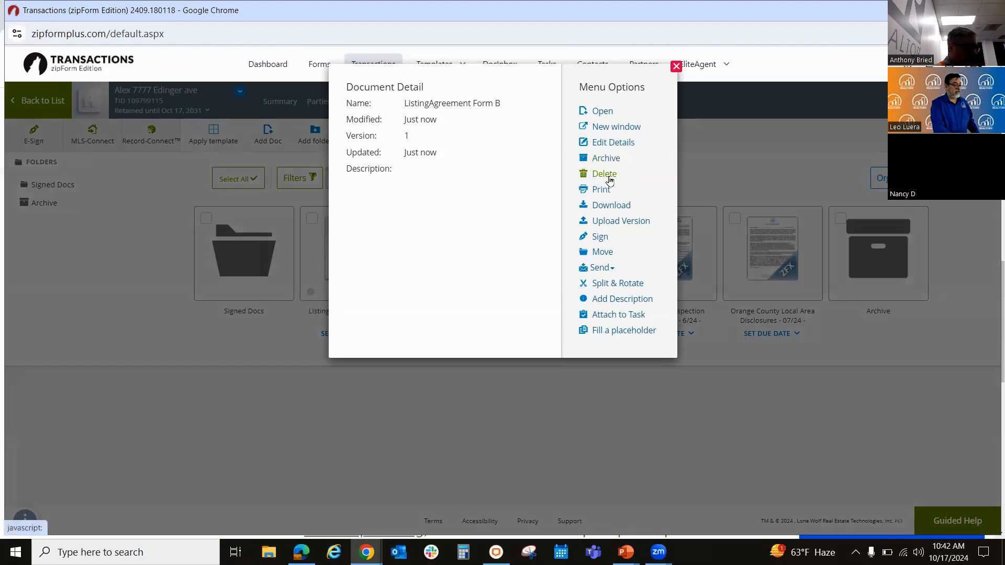
{"action": "left_click", "coordinate": [609, 180]}
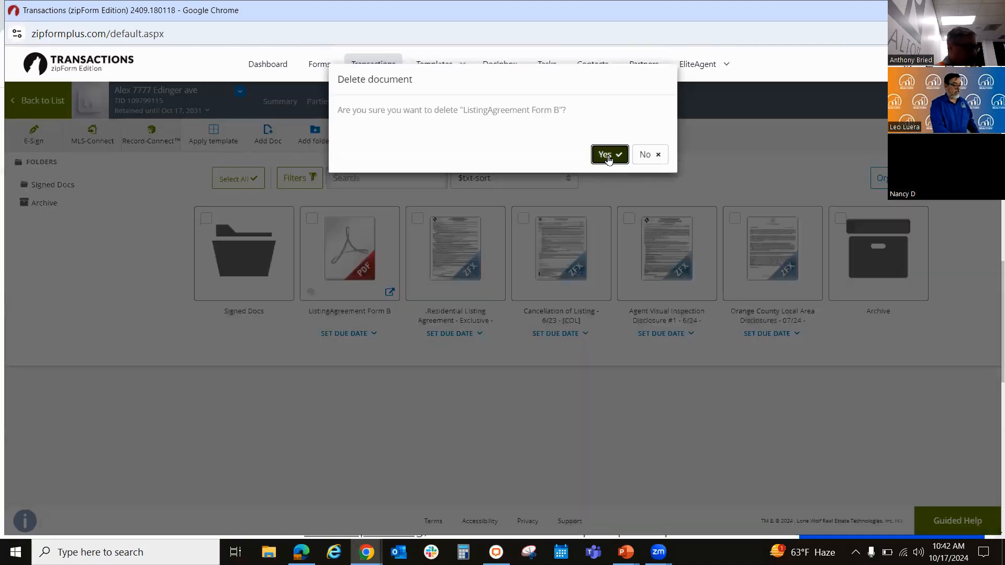
{"action": "left_click", "coordinate": [609, 155]}
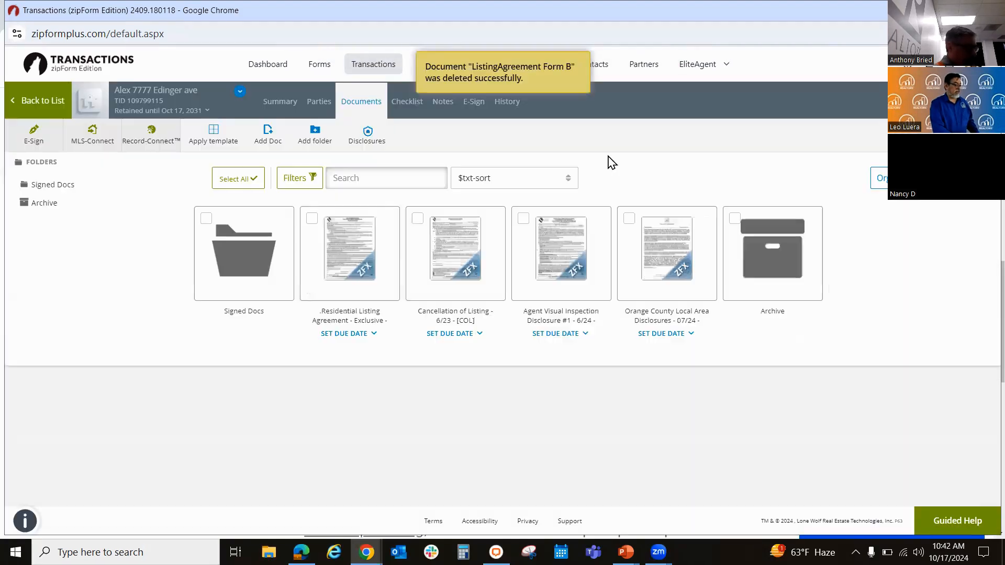
Step: Delete the Orange County Local Area Disclosures form from the listing's documents
{"action": "left_click", "coordinate": [628, 219]}
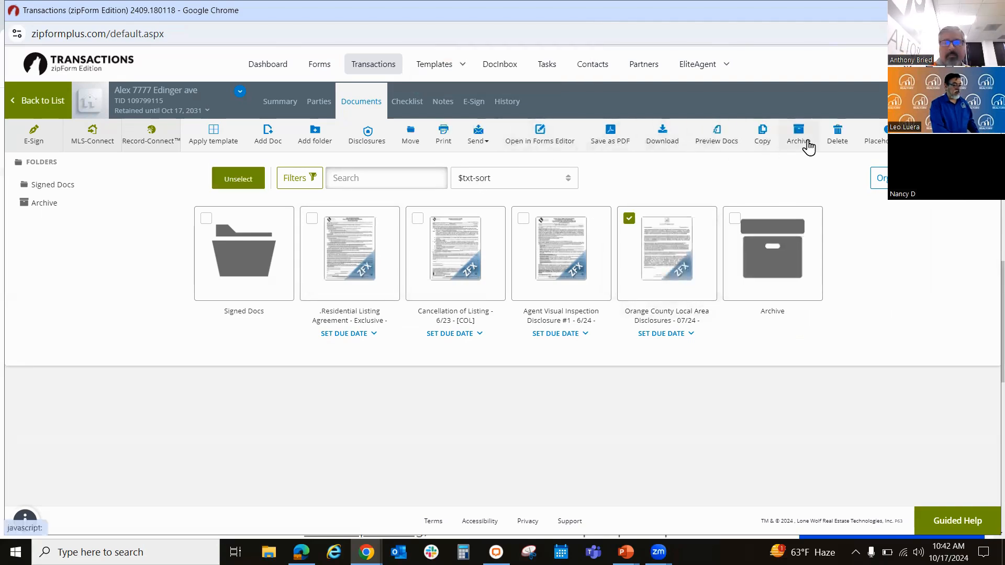
{"action": "left_click", "coordinate": [838, 137]}
{"action": "left_click", "coordinate": [650, 196]}
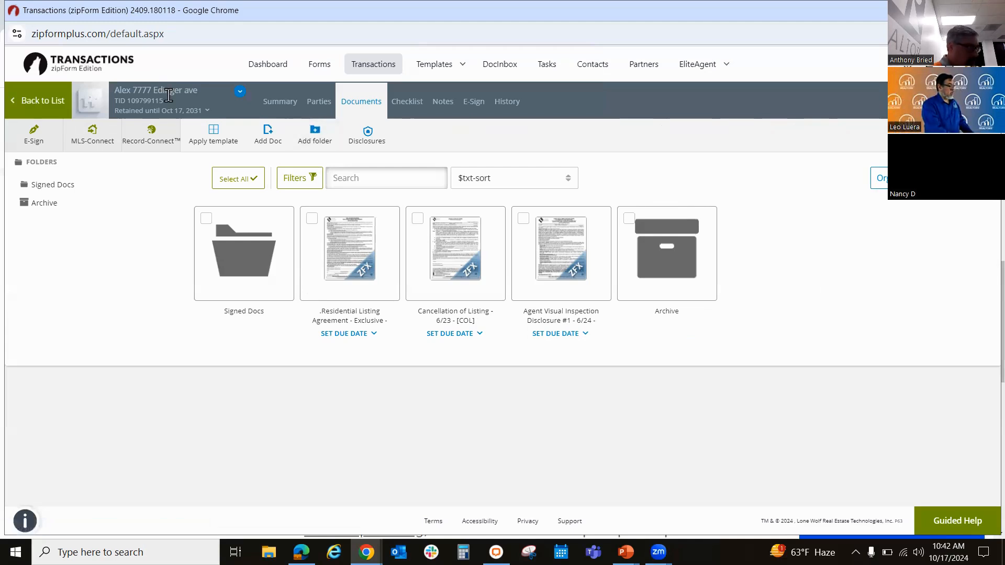
Step: Review the listing's transaction details and available actions, and reopen the listing from the transaction list to show its summary
{"action": "left_click", "coordinate": [238, 94]}
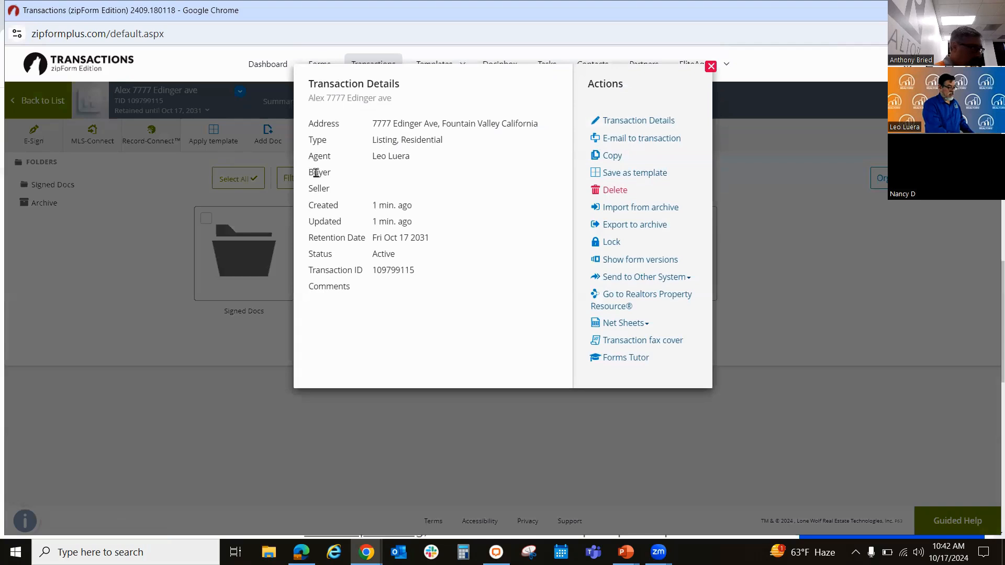
{"action": "left_click", "coordinate": [153, 195]}
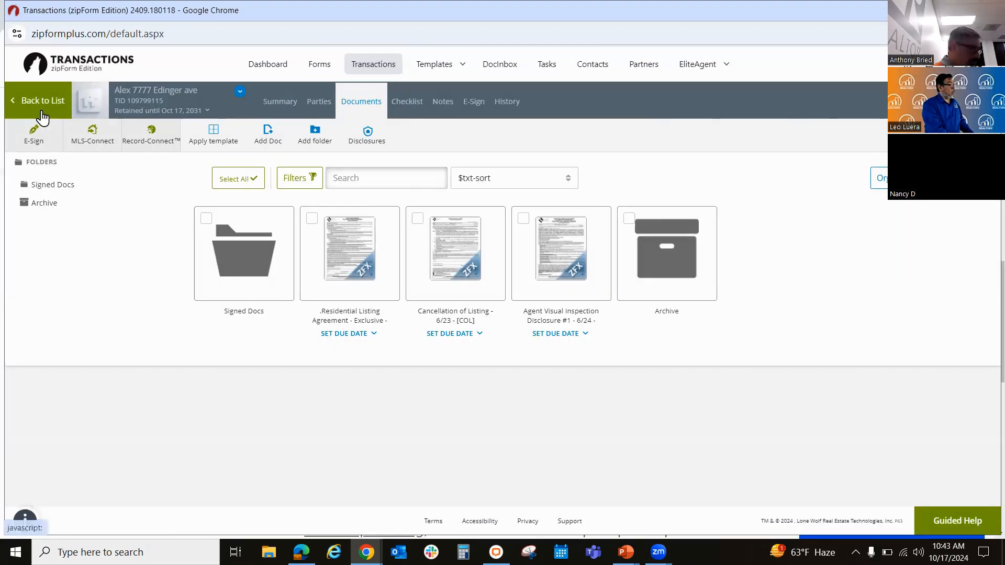
{"action": "left_click", "coordinate": [42, 102]}
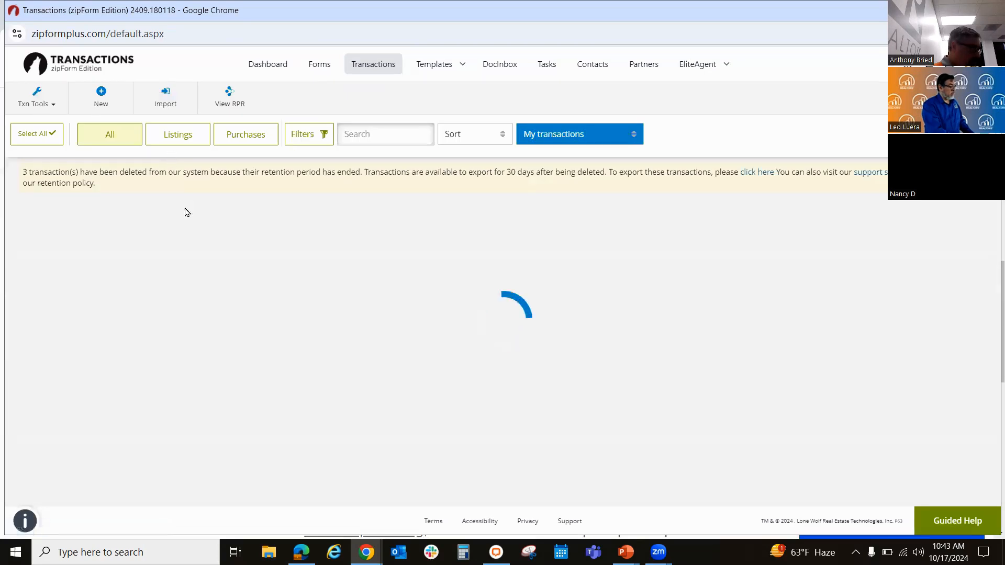
{"action": "left_click", "coordinate": [191, 307]}
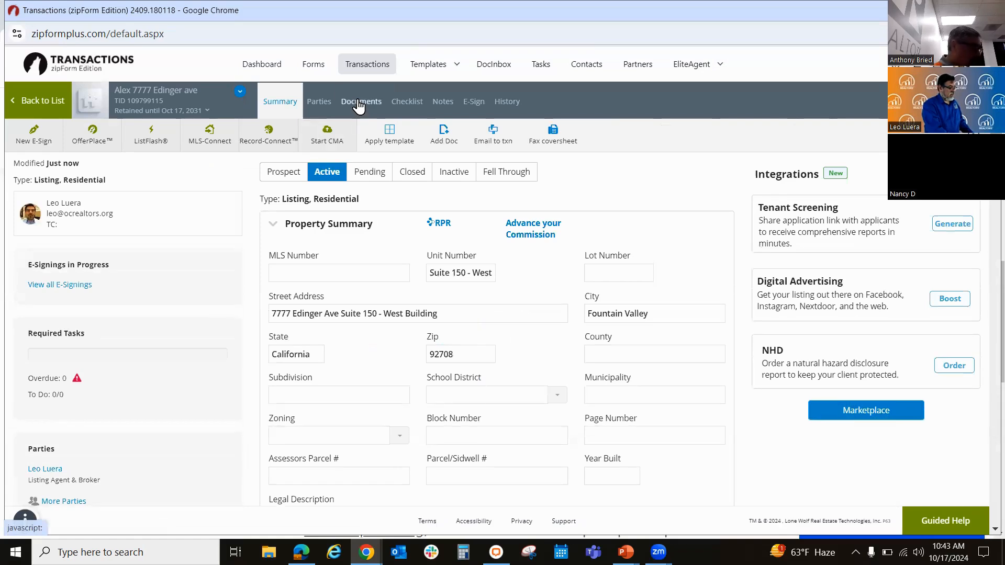
Step: Apply the personal Offers in OC template to the listing and open the listing's documents
{"action": "left_click", "coordinate": [397, 132]}
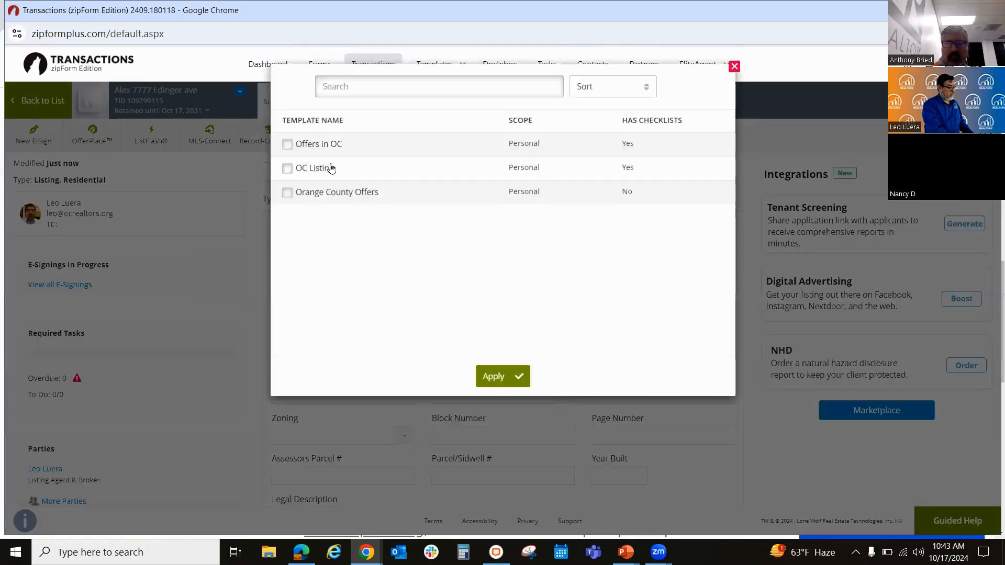
{"action": "left_click", "coordinate": [287, 144]}
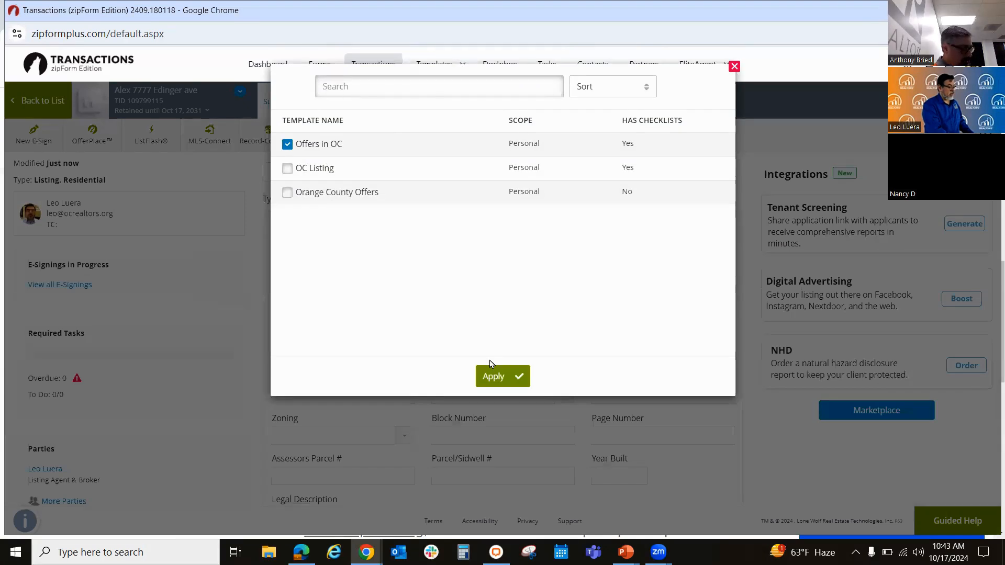
{"action": "left_click", "coordinate": [491, 375]}
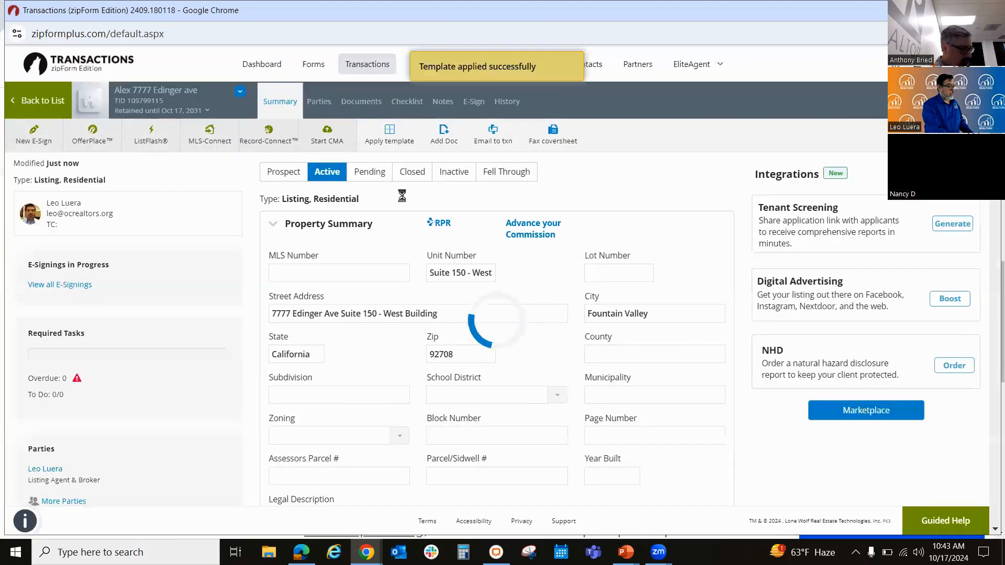
{"action": "left_click", "coordinate": [361, 102]}
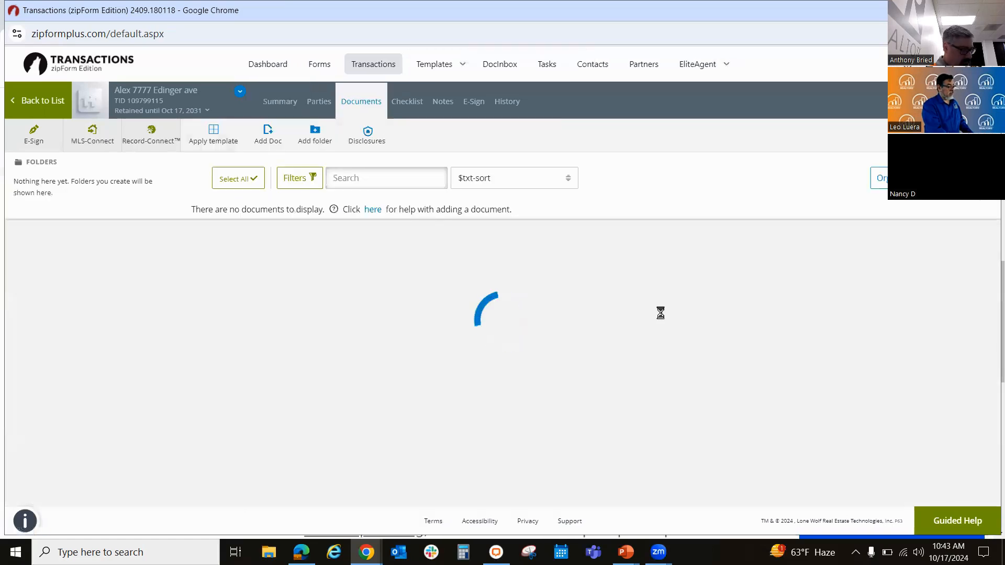
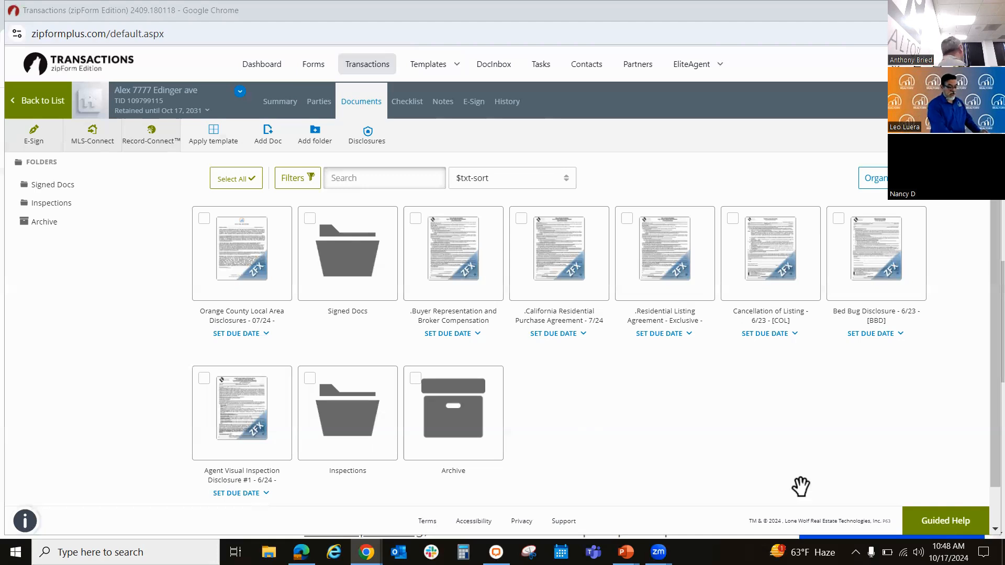
Step: Open Guided Help to view its walk-throughs, close it, and show the available help and feedback options
{"action": "left_click", "coordinate": [925, 522]}
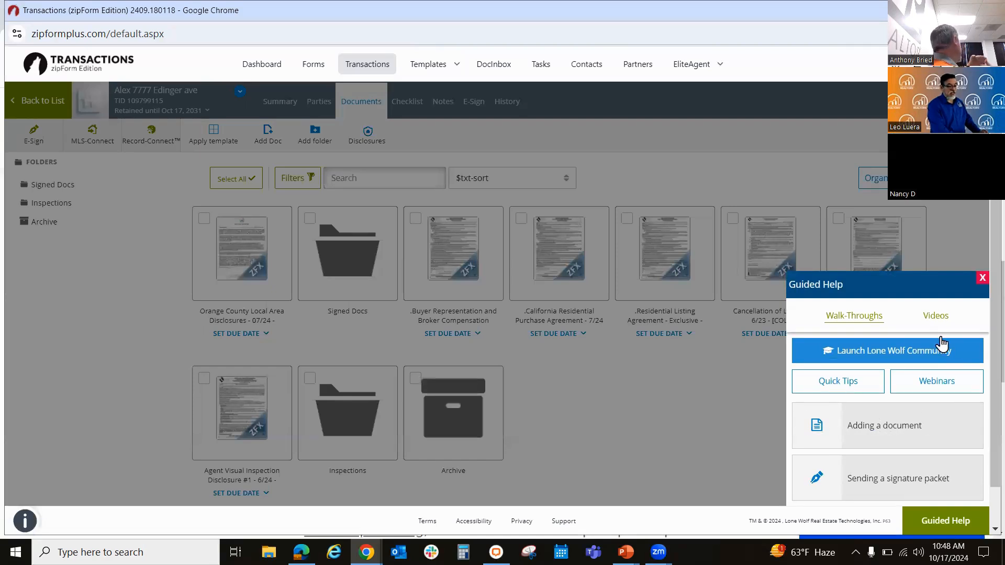
{"action": "left_click", "coordinate": [983, 279]}
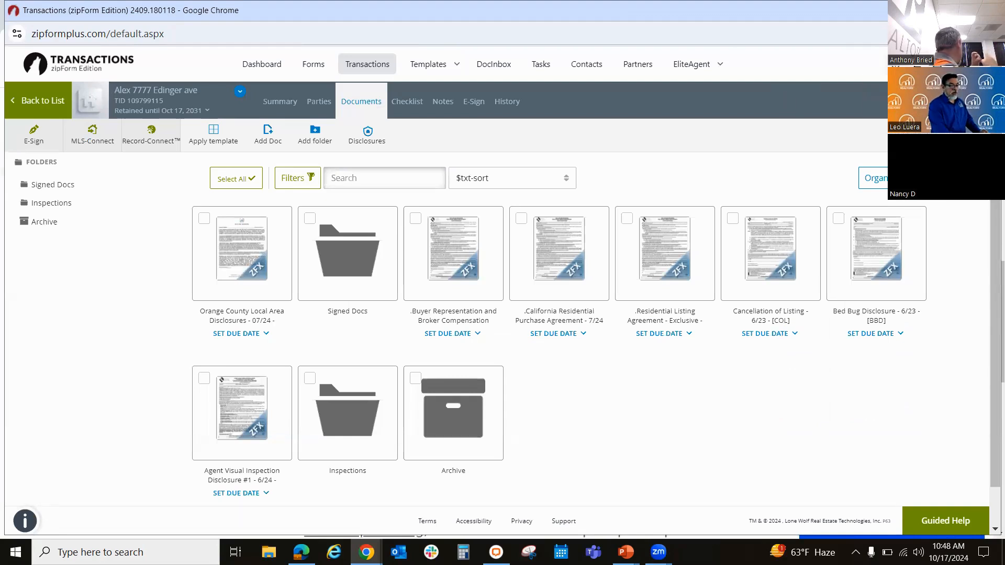
{"action": "mouse_move", "coordinate": [916, 64]}
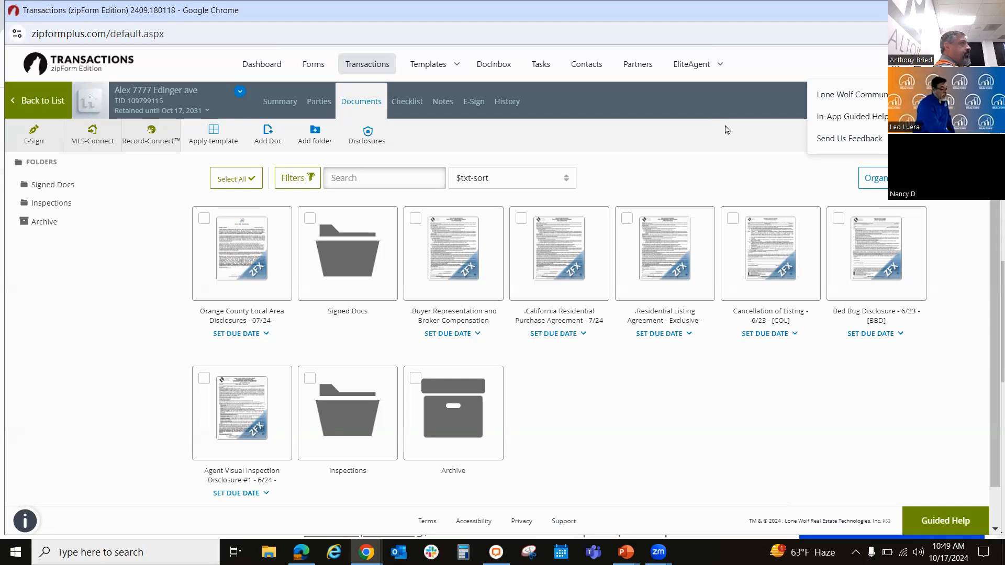
Step: Switch to File Explorer and open the zipForm Related folder on the Desktop
{"action": "left_click", "coordinate": [626, 552]}
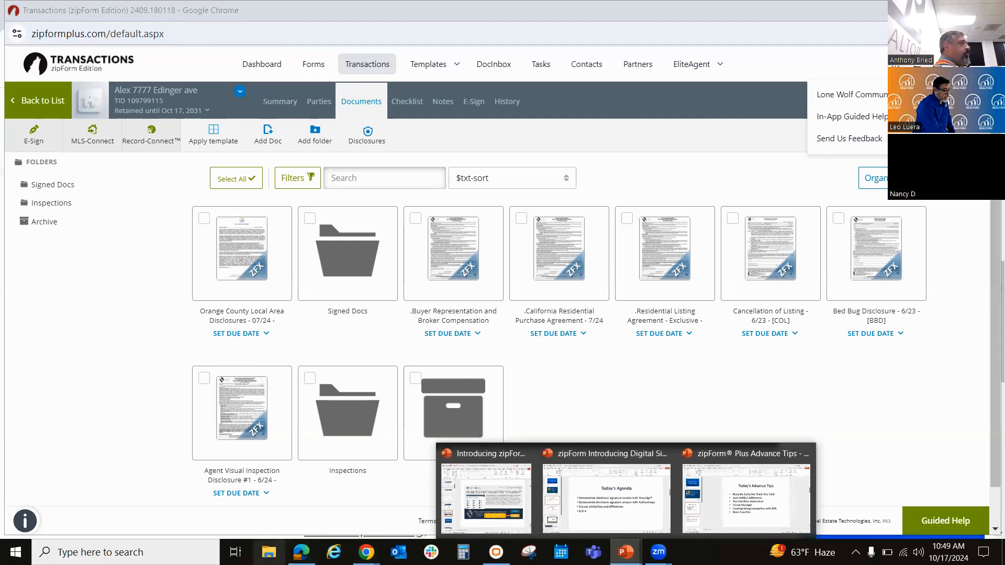
{"action": "left_click", "coordinate": [269, 551]}
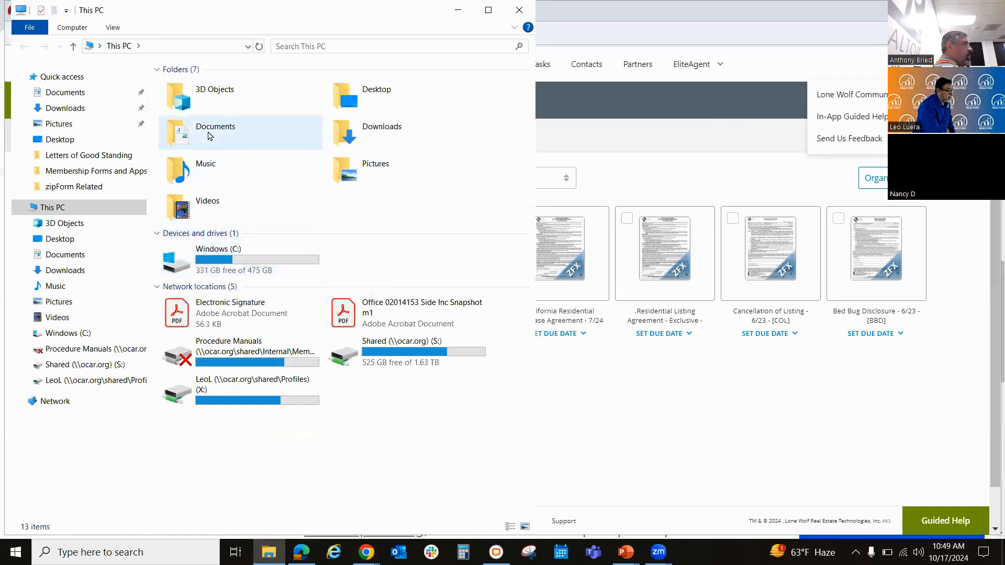
{"action": "double_click", "coordinate": [349, 90]}
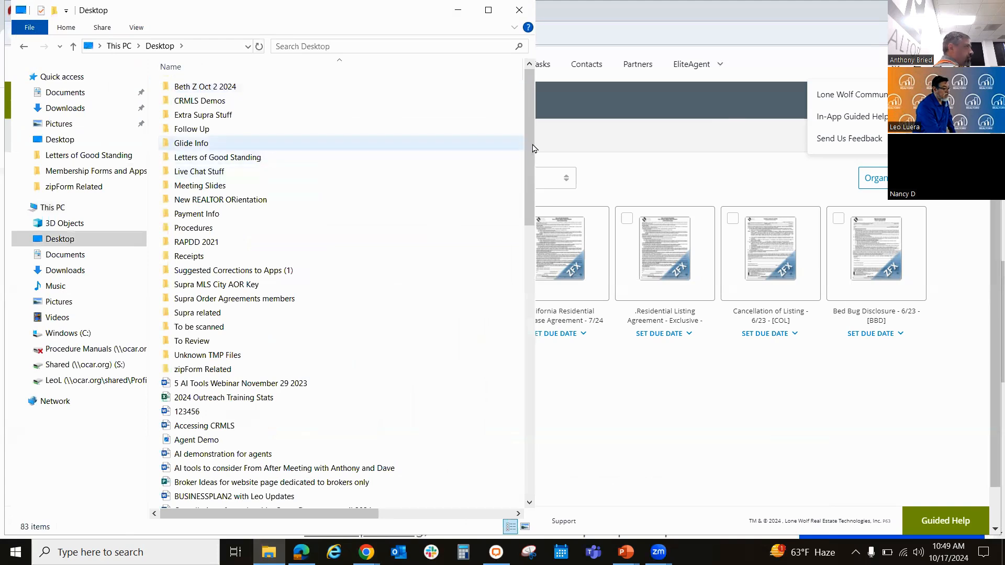
{"action": "left_click_drag", "start_coordinate": [535, 148], "coordinate": [533, 288]}
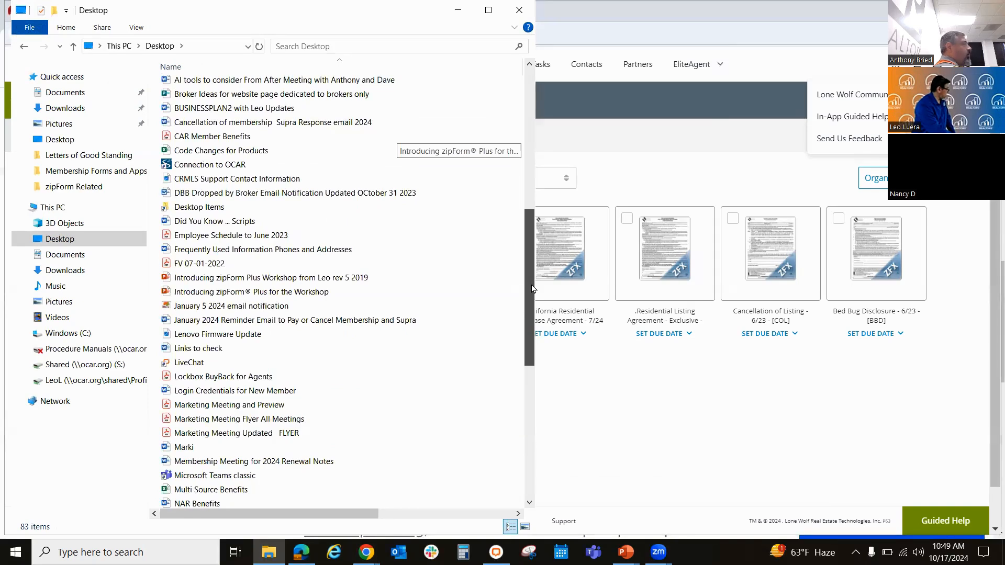
{"action": "left_click_drag", "start_coordinate": [533, 289], "coordinate": [535, 373]}
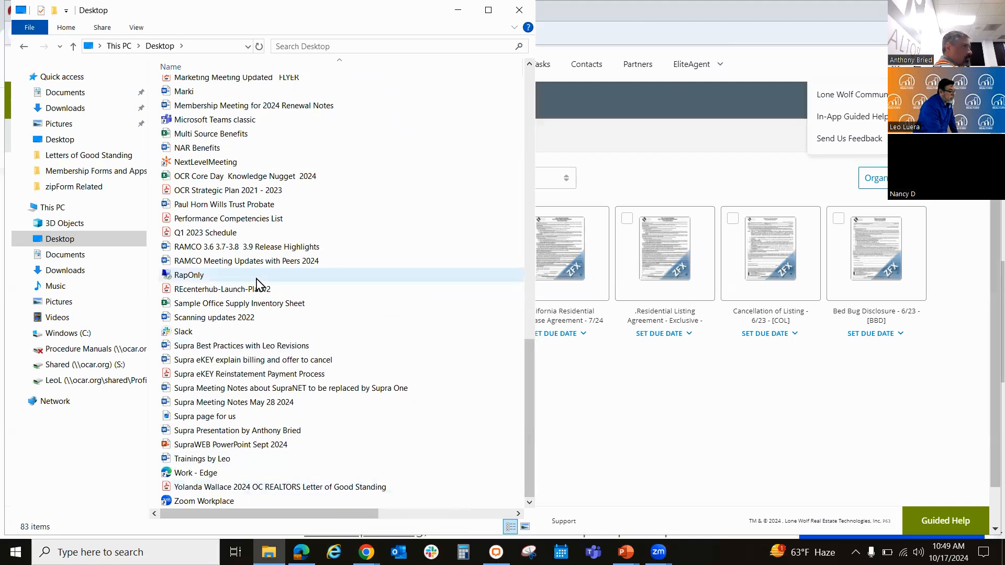
{"action": "left_click", "coordinate": [530, 107]}
{"action": "left_click", "coordinate": [531, 108]}
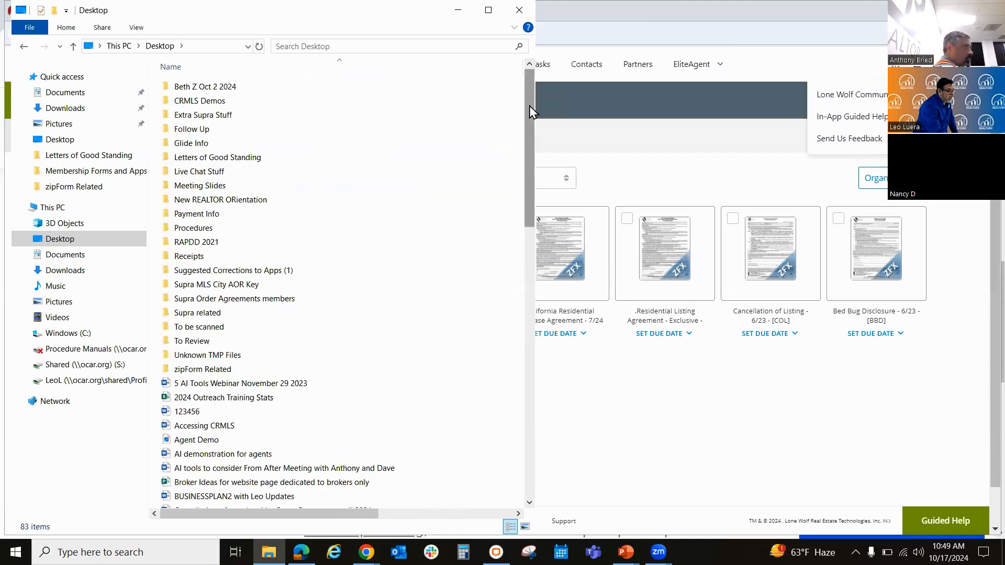
{"action": "double_click", "coordinate": [216, 373]}
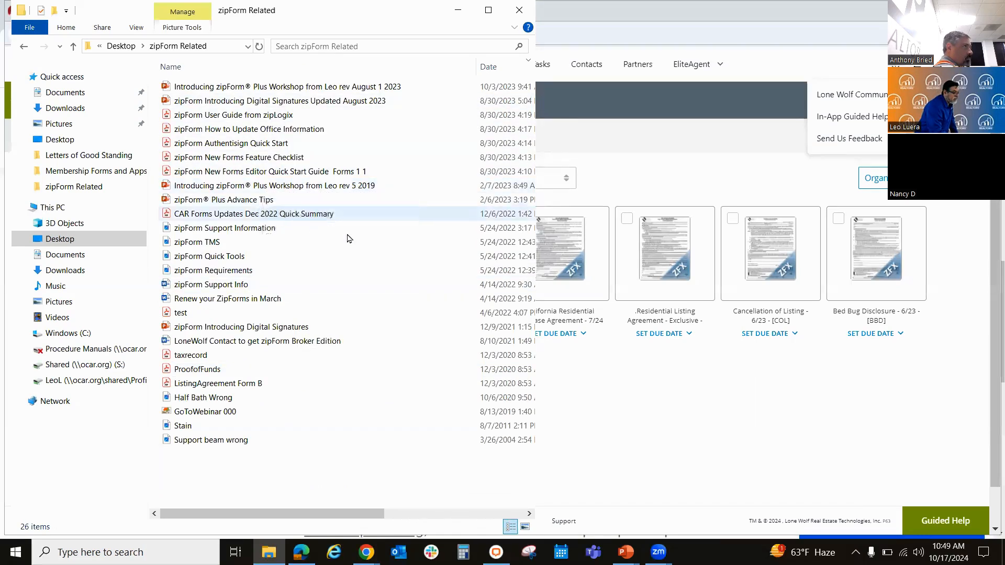
Step: Open the zipForm Support Information image from the folder and maximize it to show the training and support contacts
{"action": "left_click", "coordinate": [318, 233]}
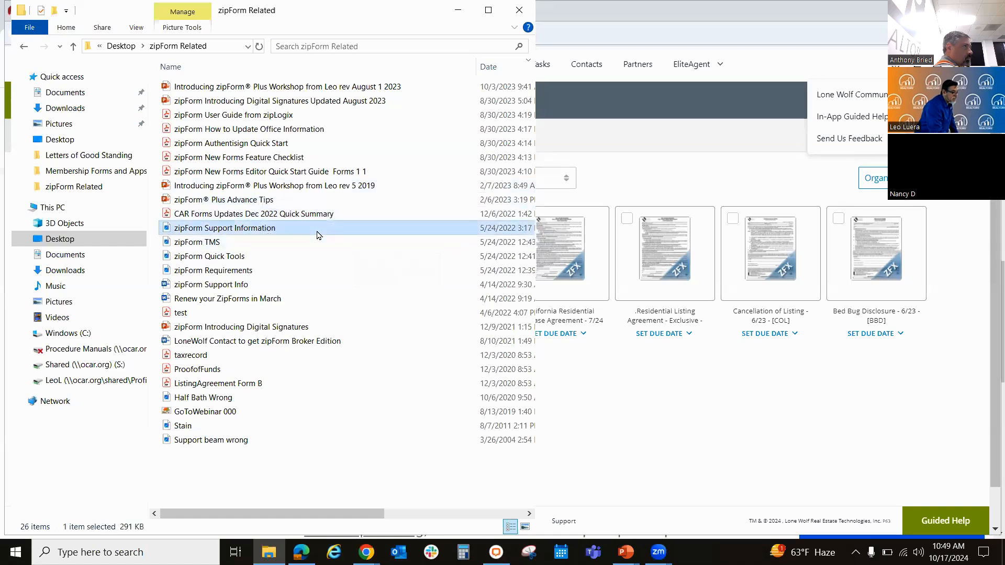
{"action": "double_click", "coordinate": [318, 234]}
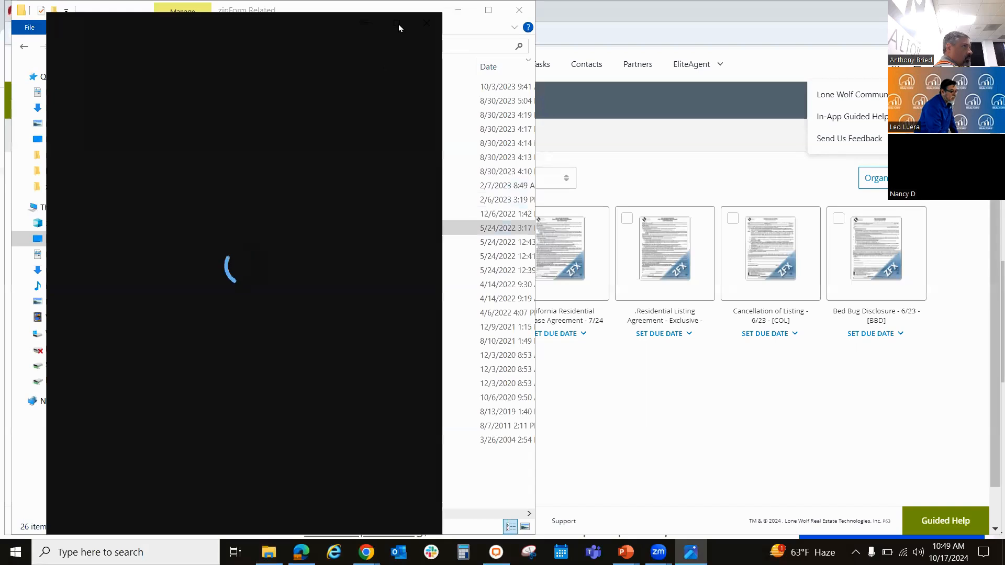
{"action": "left_click", "coordinate": [398, 24]}
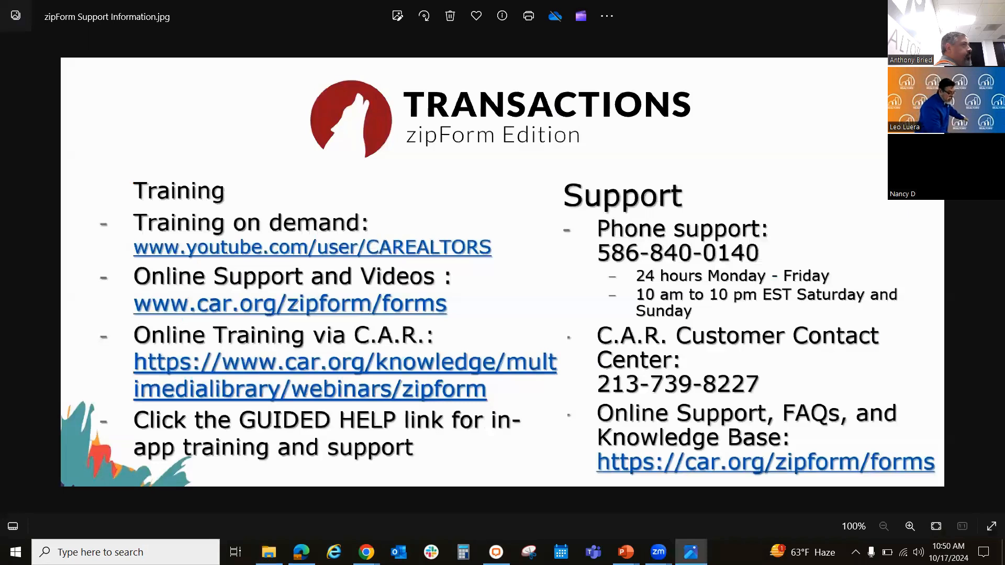
Step: Return to the zipForm Related folder, open the zipForm Support Info document in Word, and maximize it
{"action": "left_click", "coordinate": [268, 552]}
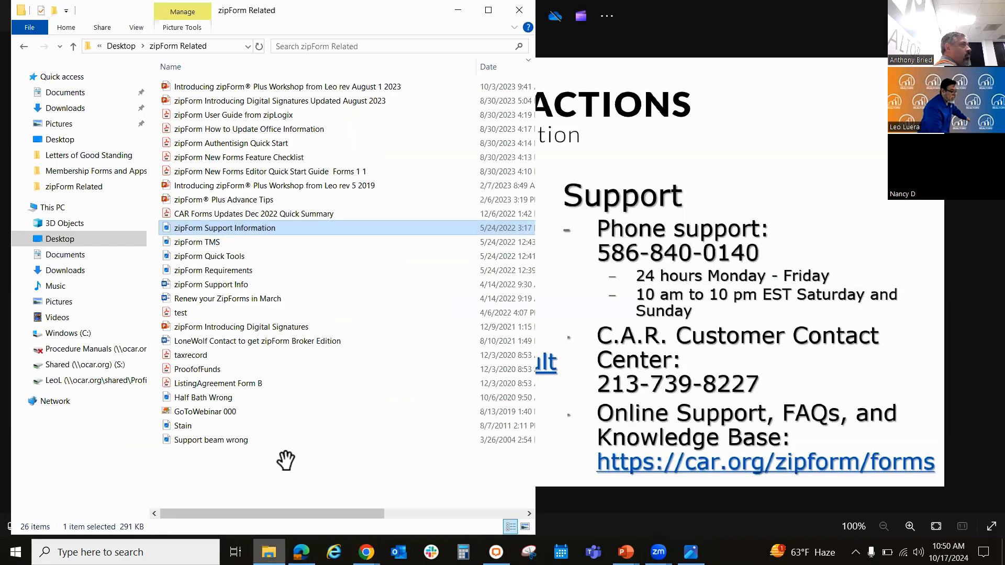
{"action": "left_click", "coordinate": [241, 284]}
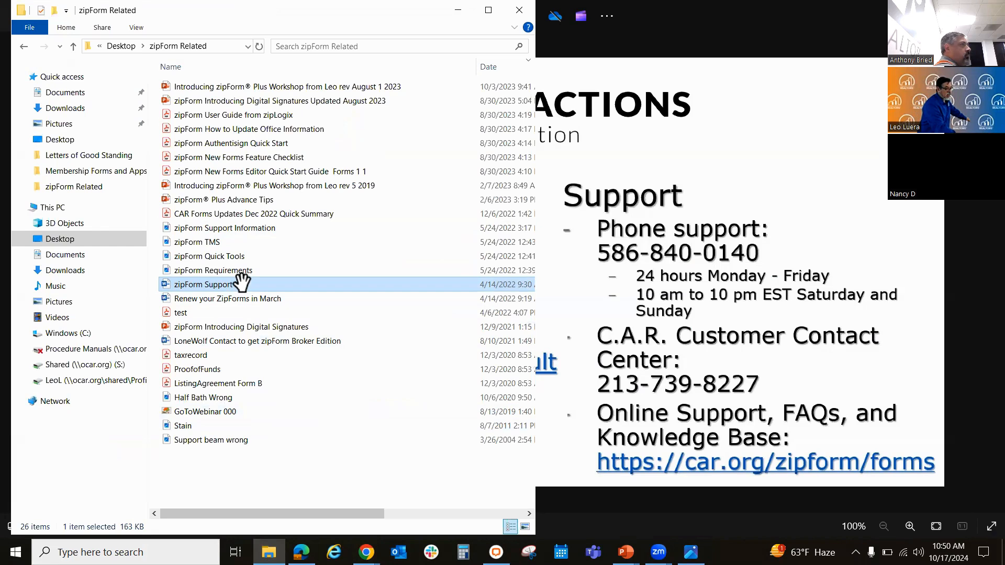
{"action": "left_click", "coordinate": [242, 283]}
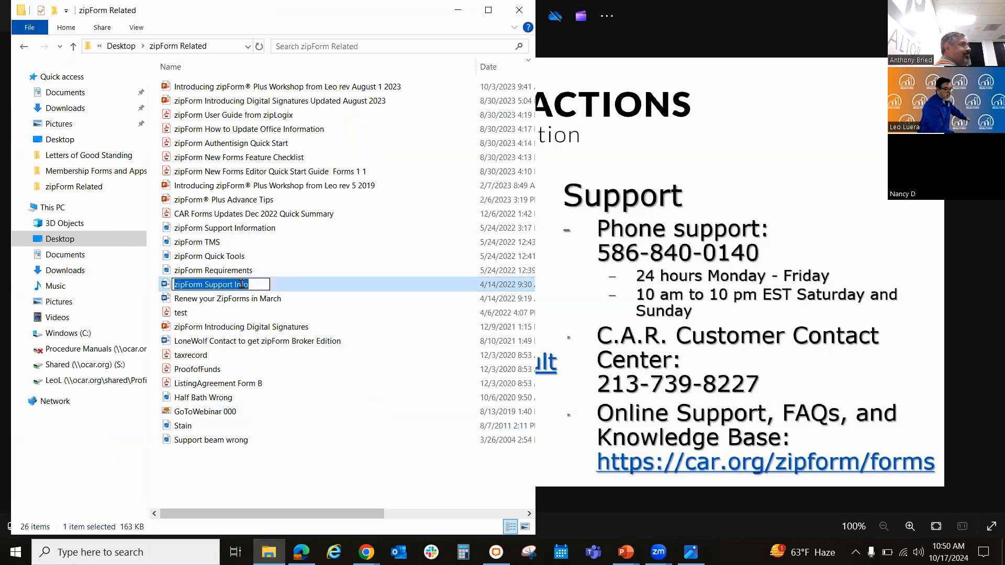
{"action": "double_click", "coordinate": [289, 286]}
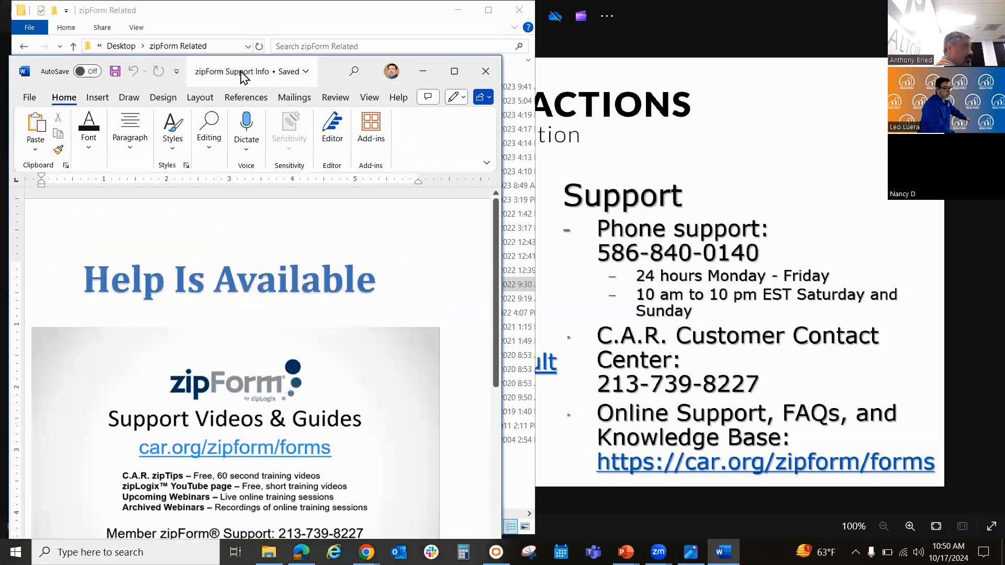
{"action": "left_click", "coordinate": [456, 74]}
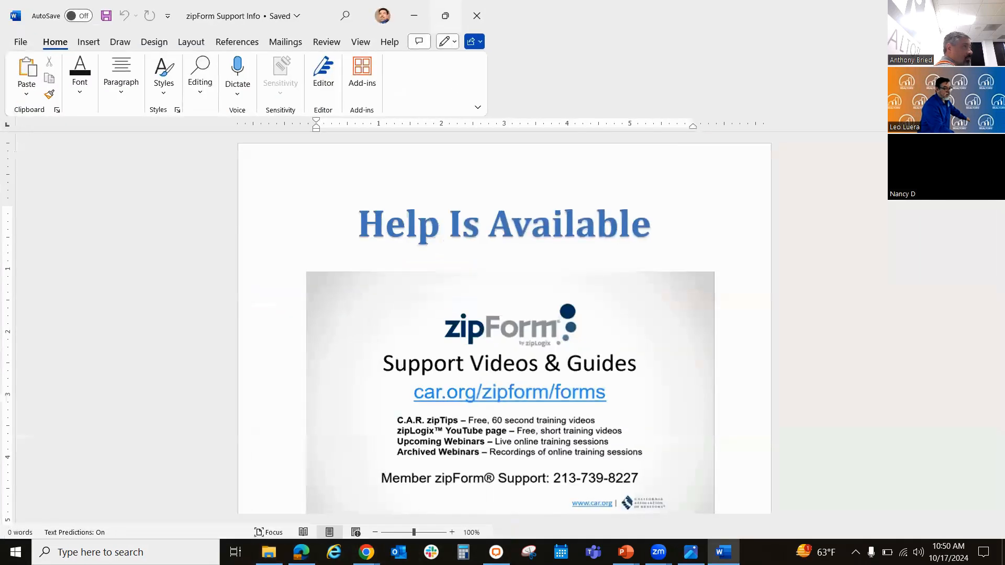
Step: Examine the support document's help desk, legal hotline, Lone Wolf support and video library entries
{"action": "scroll", "coordinate": [984, 206], "scroll_direction": "down", "scroll_amount": 5}
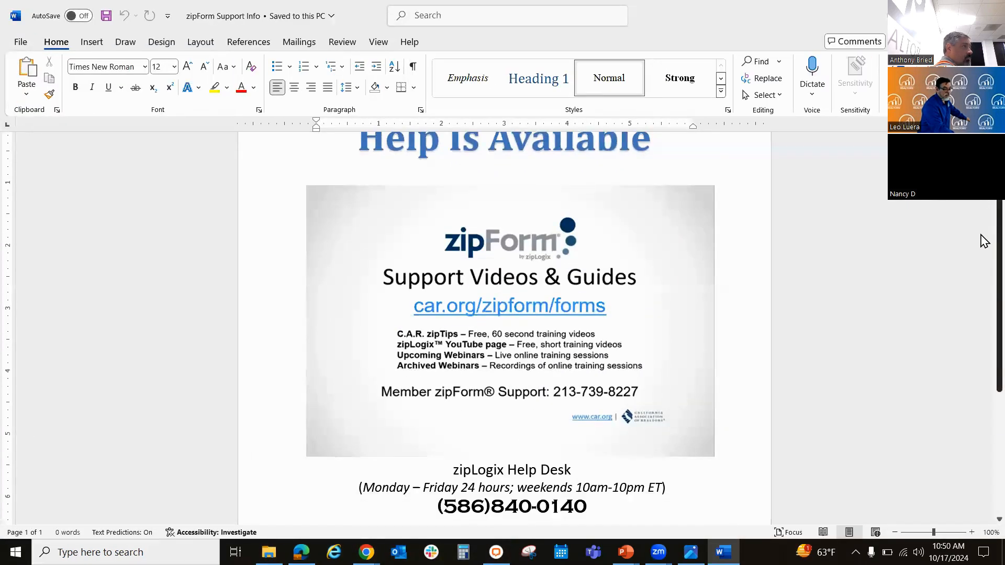
{"action": "scroll", "coordinate": [984, 319], "scroll_direction": "down", "scroll_amount": 1}
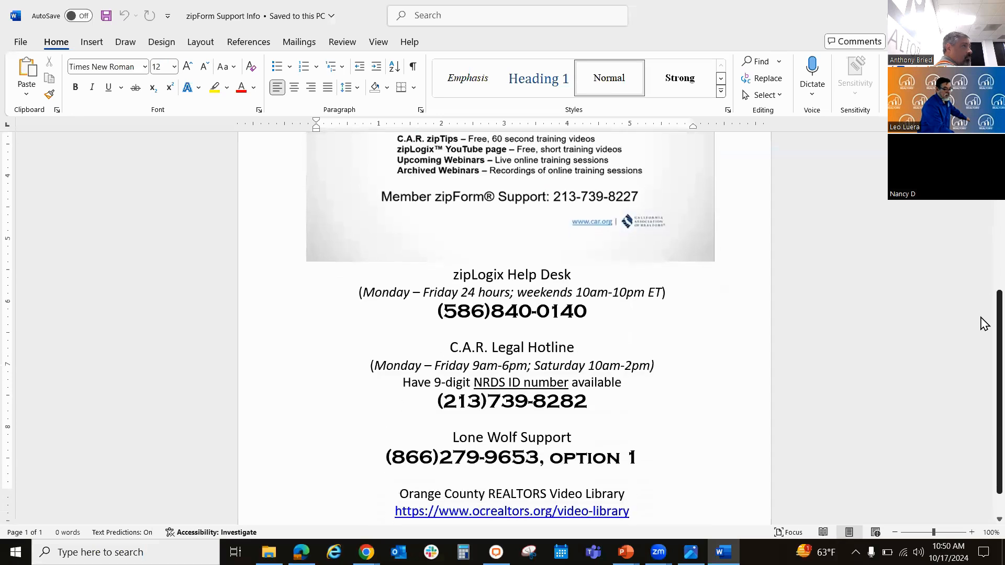
{"action": "scroll", "coordinate": [980, 293], "scroll_direction": "up", "scroll_amount": 2}
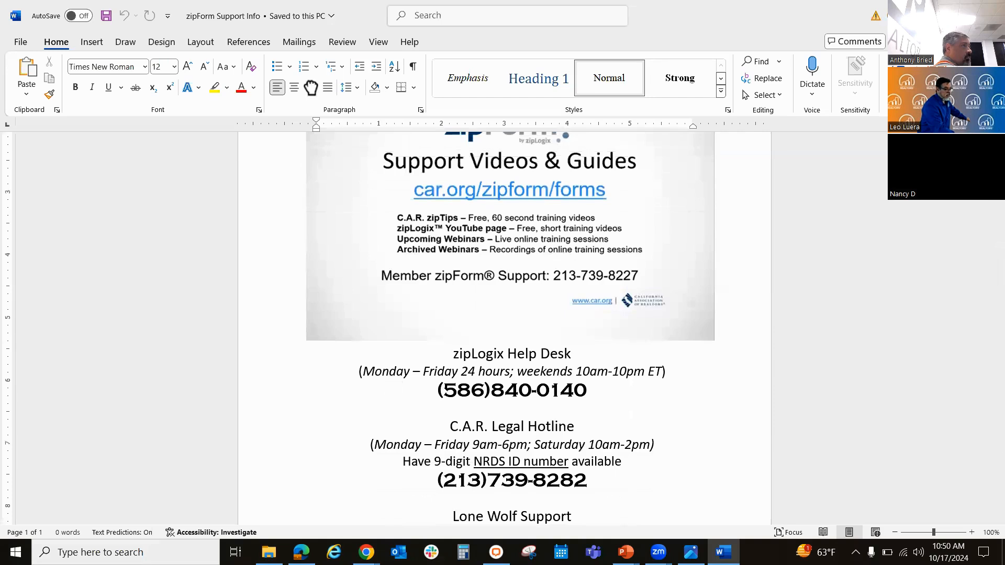
{"action": "left_click", "coordinate": [981, 326]}
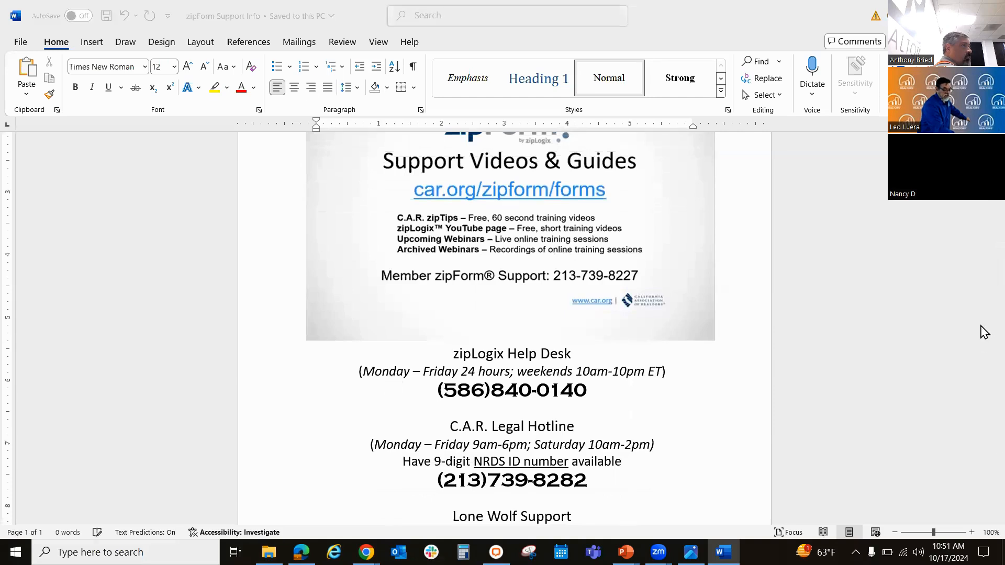
{"action": "left_click", "coordinate": [981, 327]}
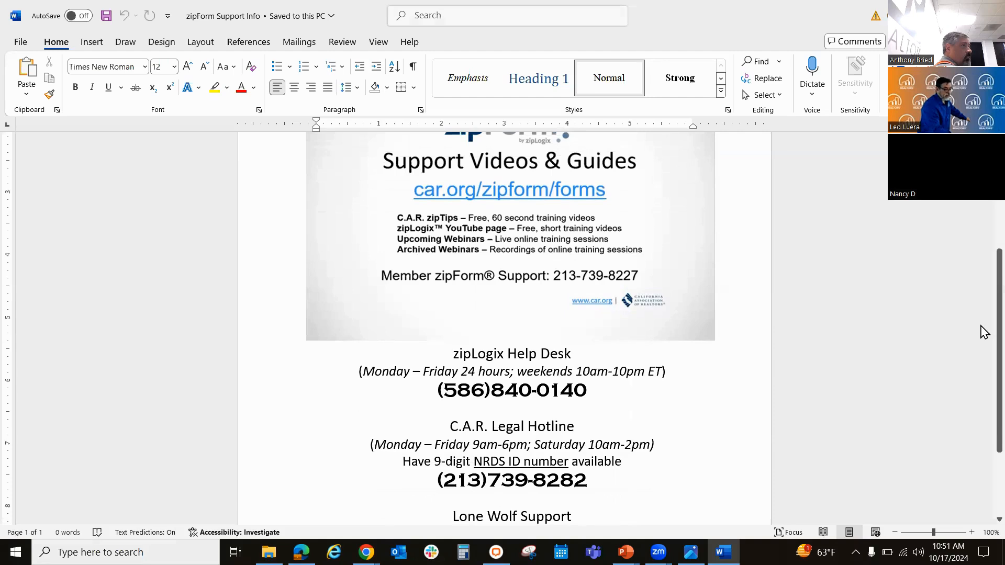
{"action": "scroll", "coordinate": [984, 298], "scroll_direction": "up", "scroll_amount": 2}
{"action": "scroll", "coordinate": [984, 282], "scroll_direction": "down", "scroll_amount": 1}
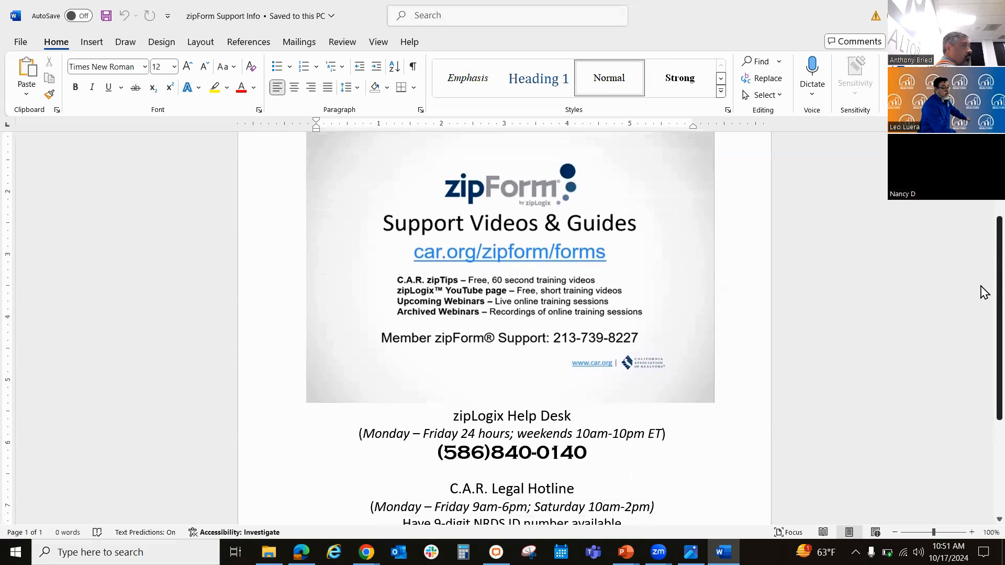
{"action": "scroll", "coordinate": [982, 309], "scroll_direction": "down", "scroll_amount": 5}
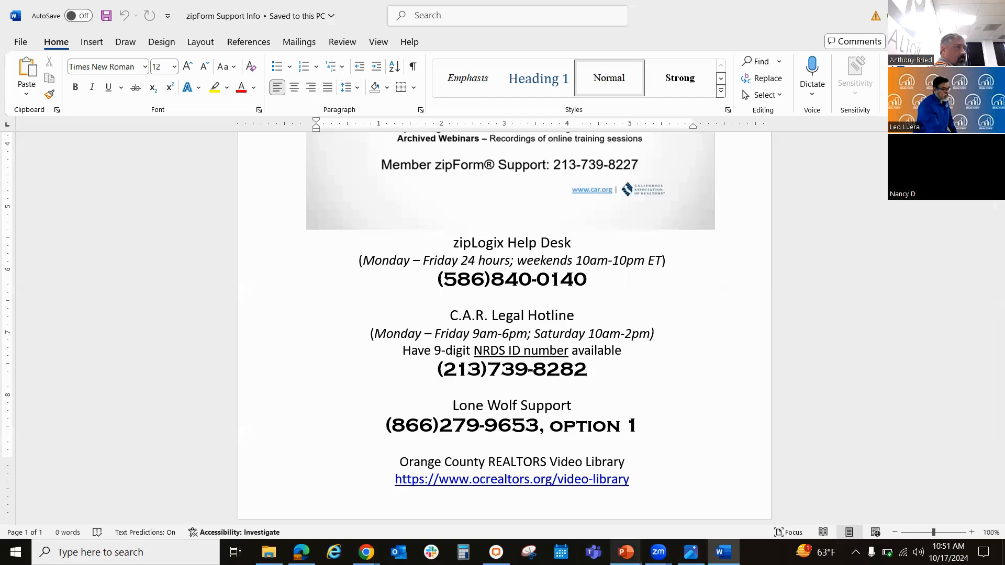
Step: In PowerPoint's Introducing zipForm® Plus for the Workshop presentation, select slide 2 and start the slide show from the beginning
{"action": "mouse_move", "coordinate": [626, 552]}
{"action": "left_click", "coordinate": [515, 513]}
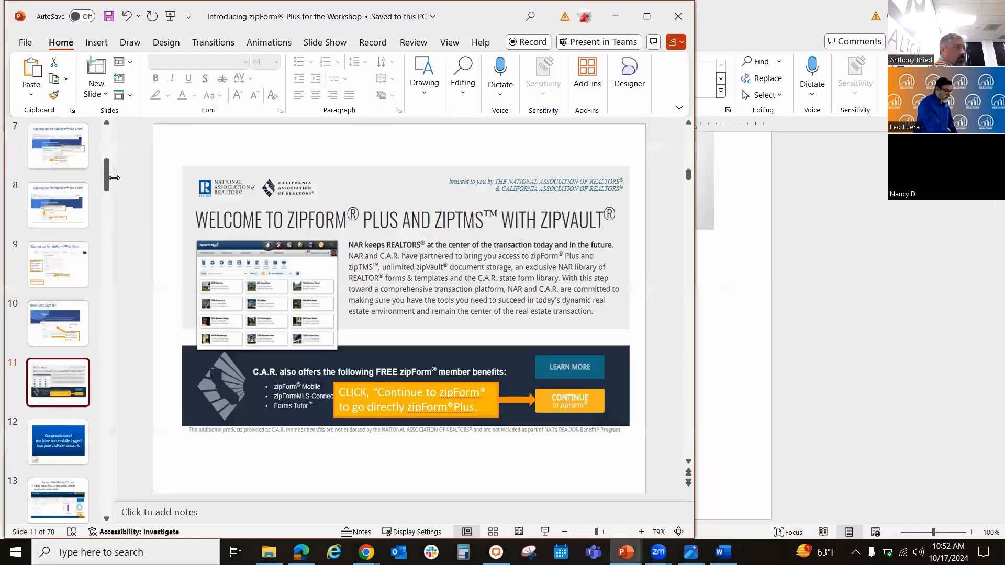
{"action": "left_click_drag", "start_coordinate": [104, 178], "coordinate": [108, 125]}
{"action": "left_click", "coordinate": [69, 203]}
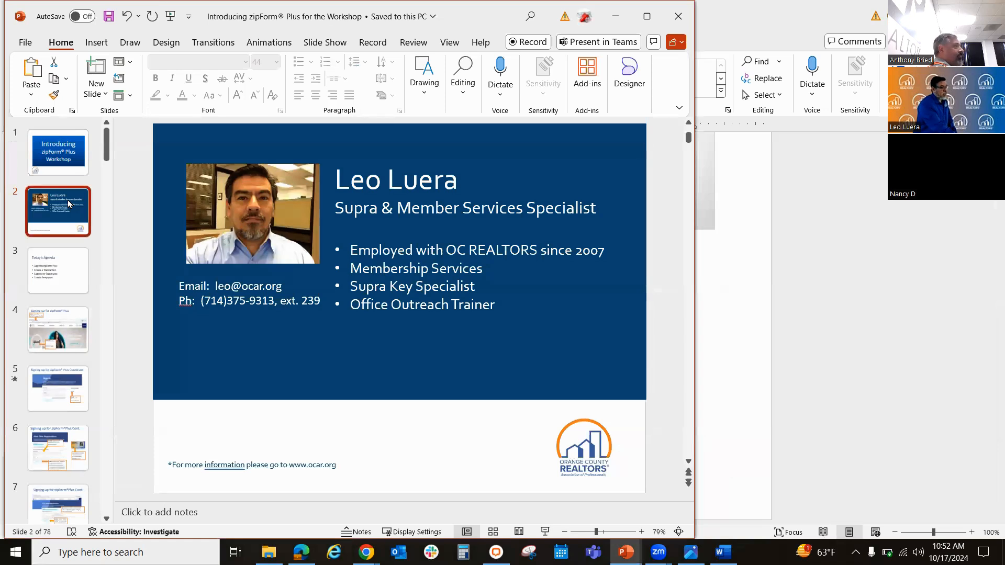
{"action": "left_click", "coordinate": [167, 16]}
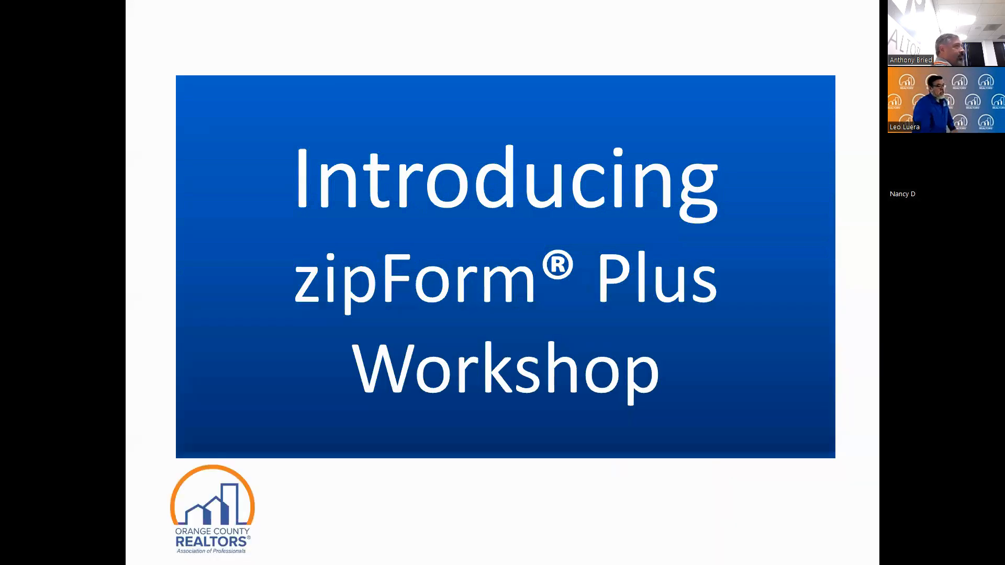